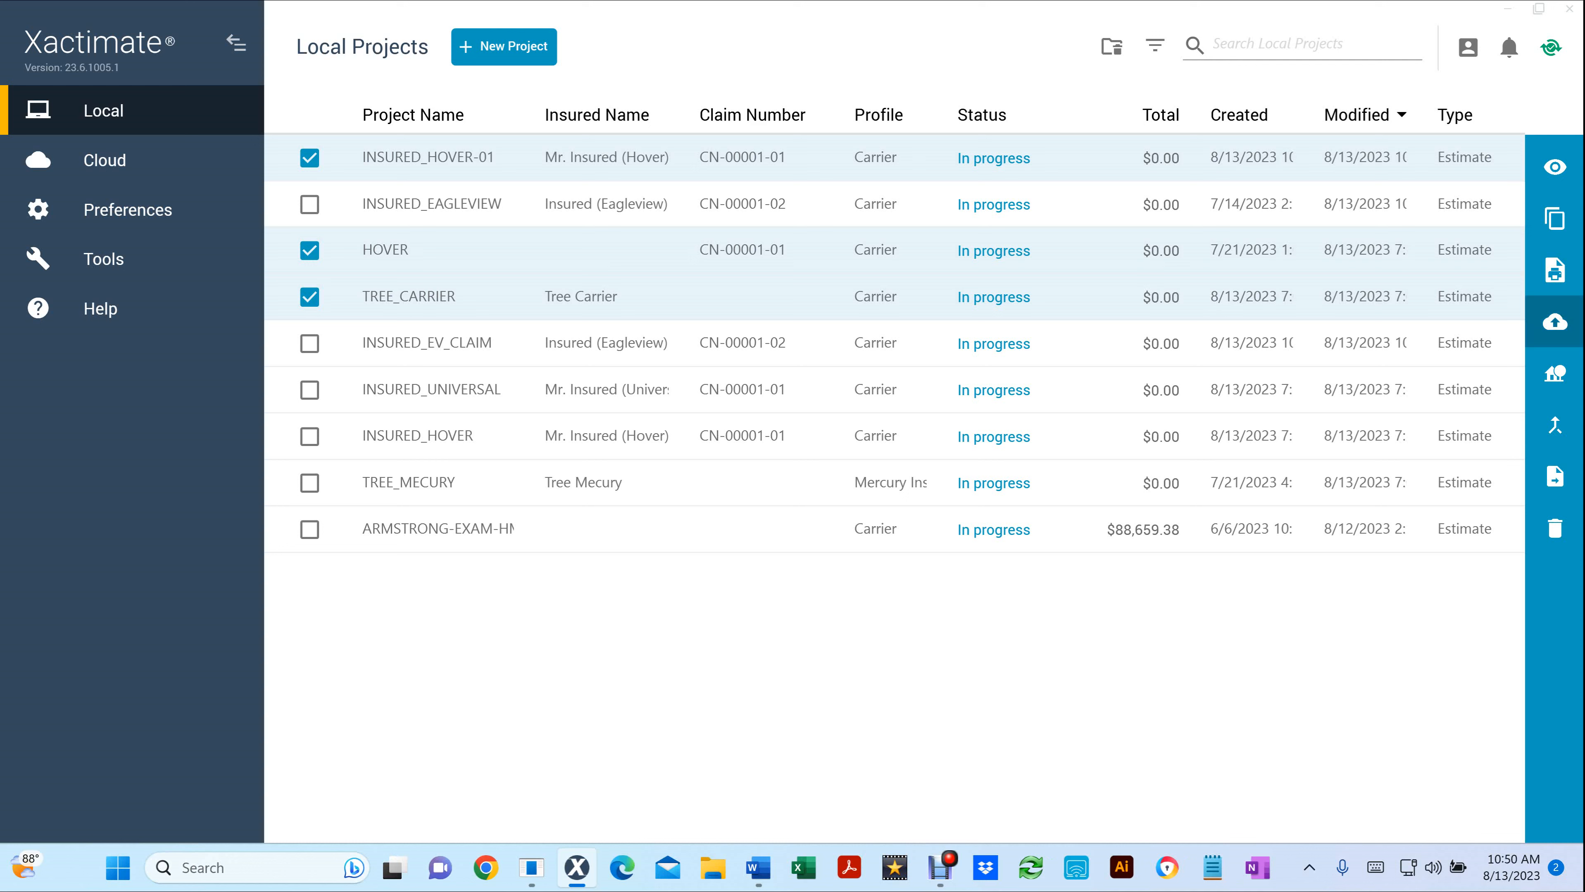
Select the local projects INSURED_HOVER-01, HOVER and TREE_CARRIER and start merging them
click(428, 158)
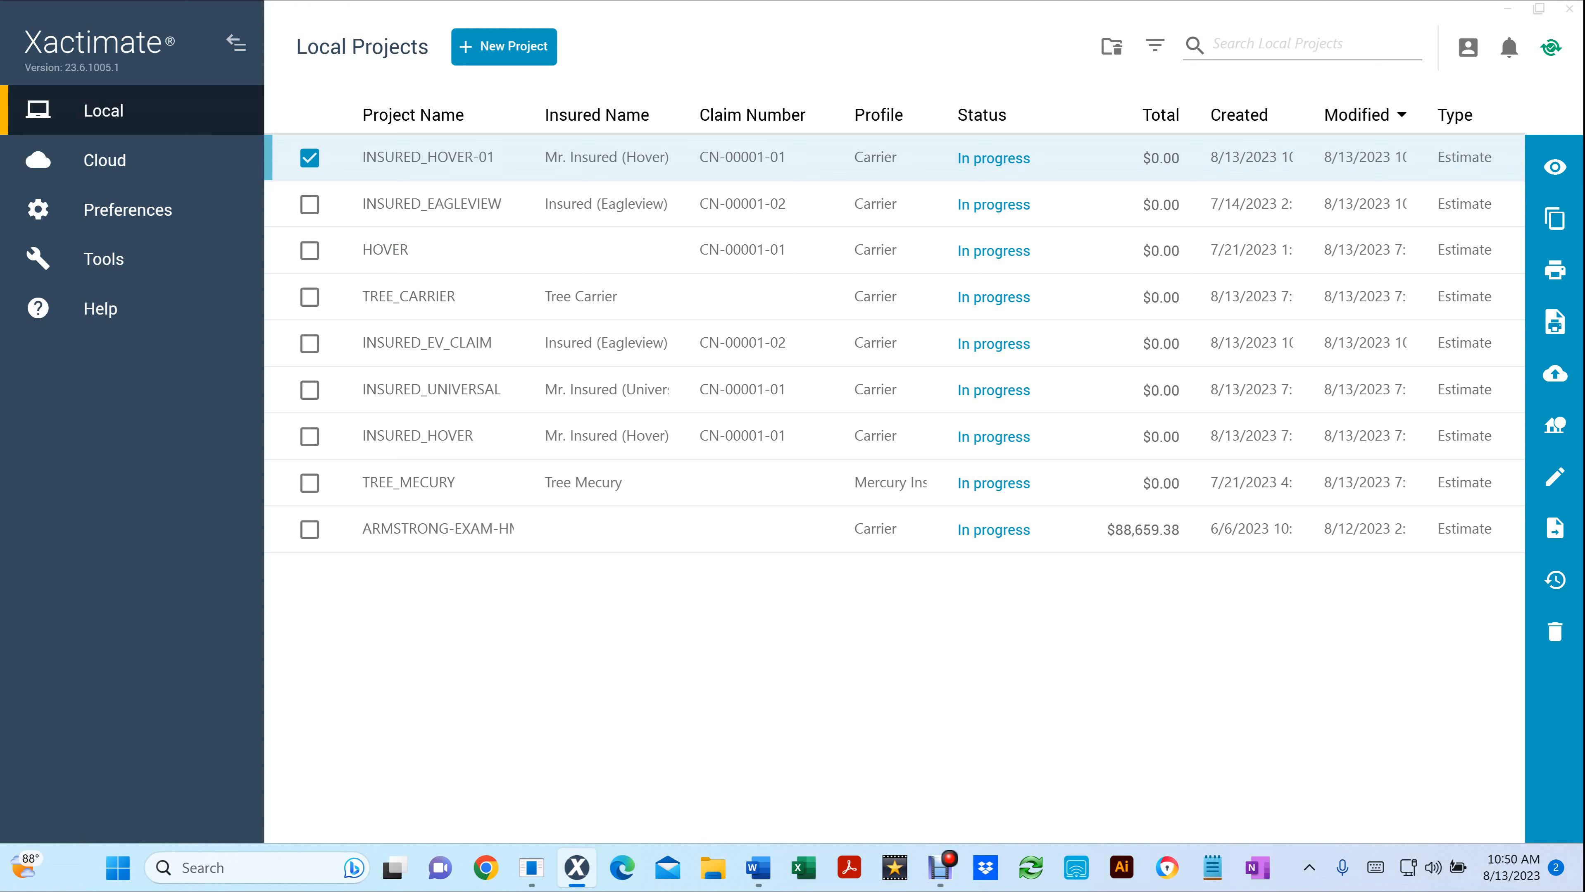
click(310, 250)
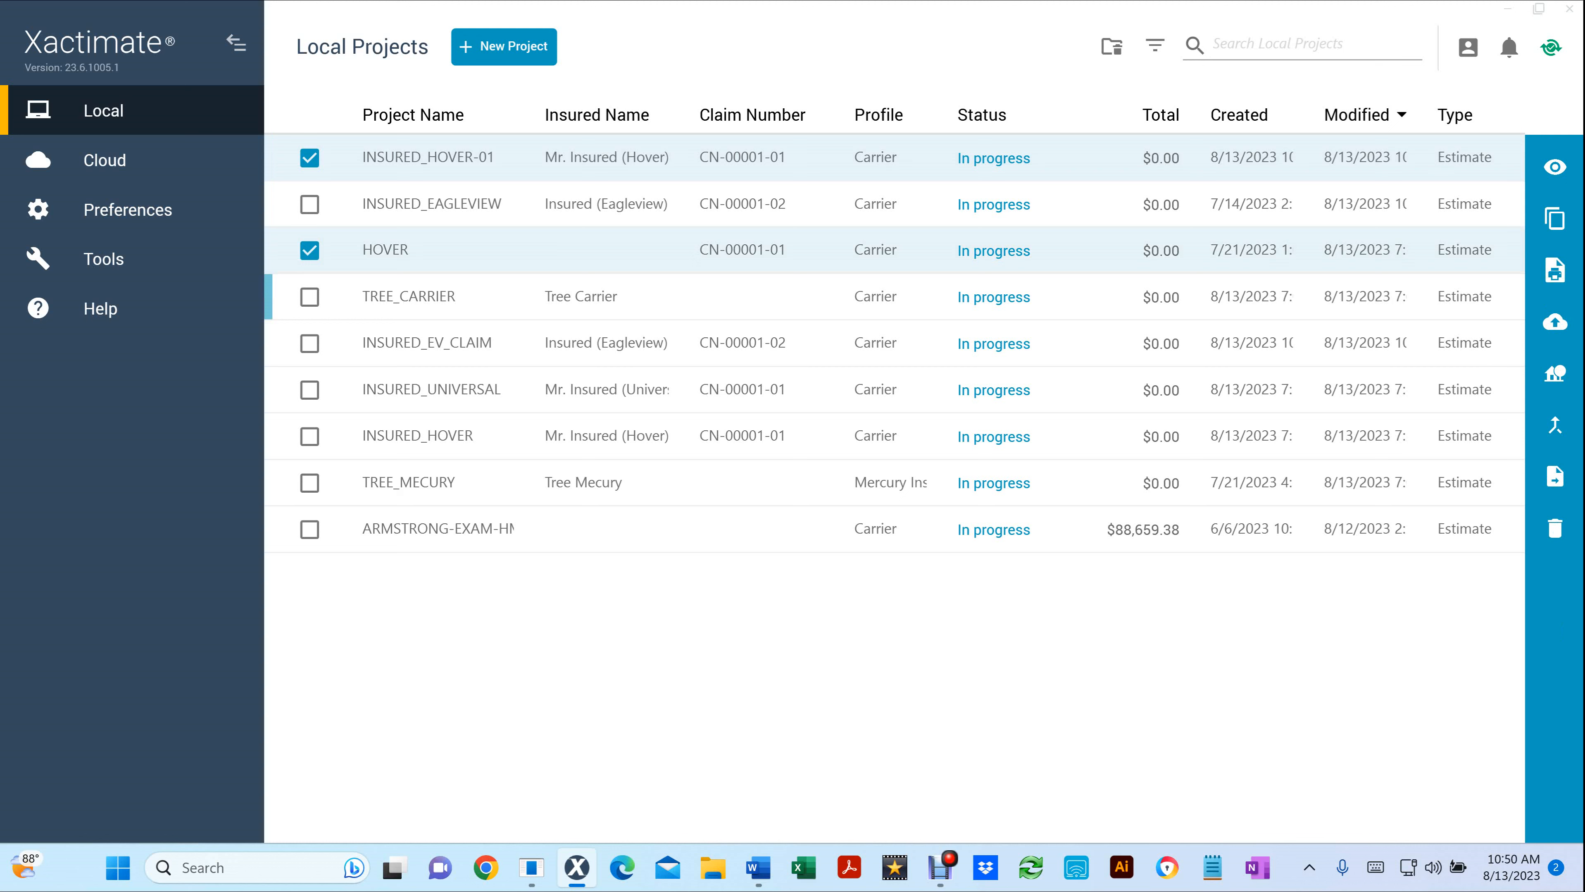
click(309, 297)
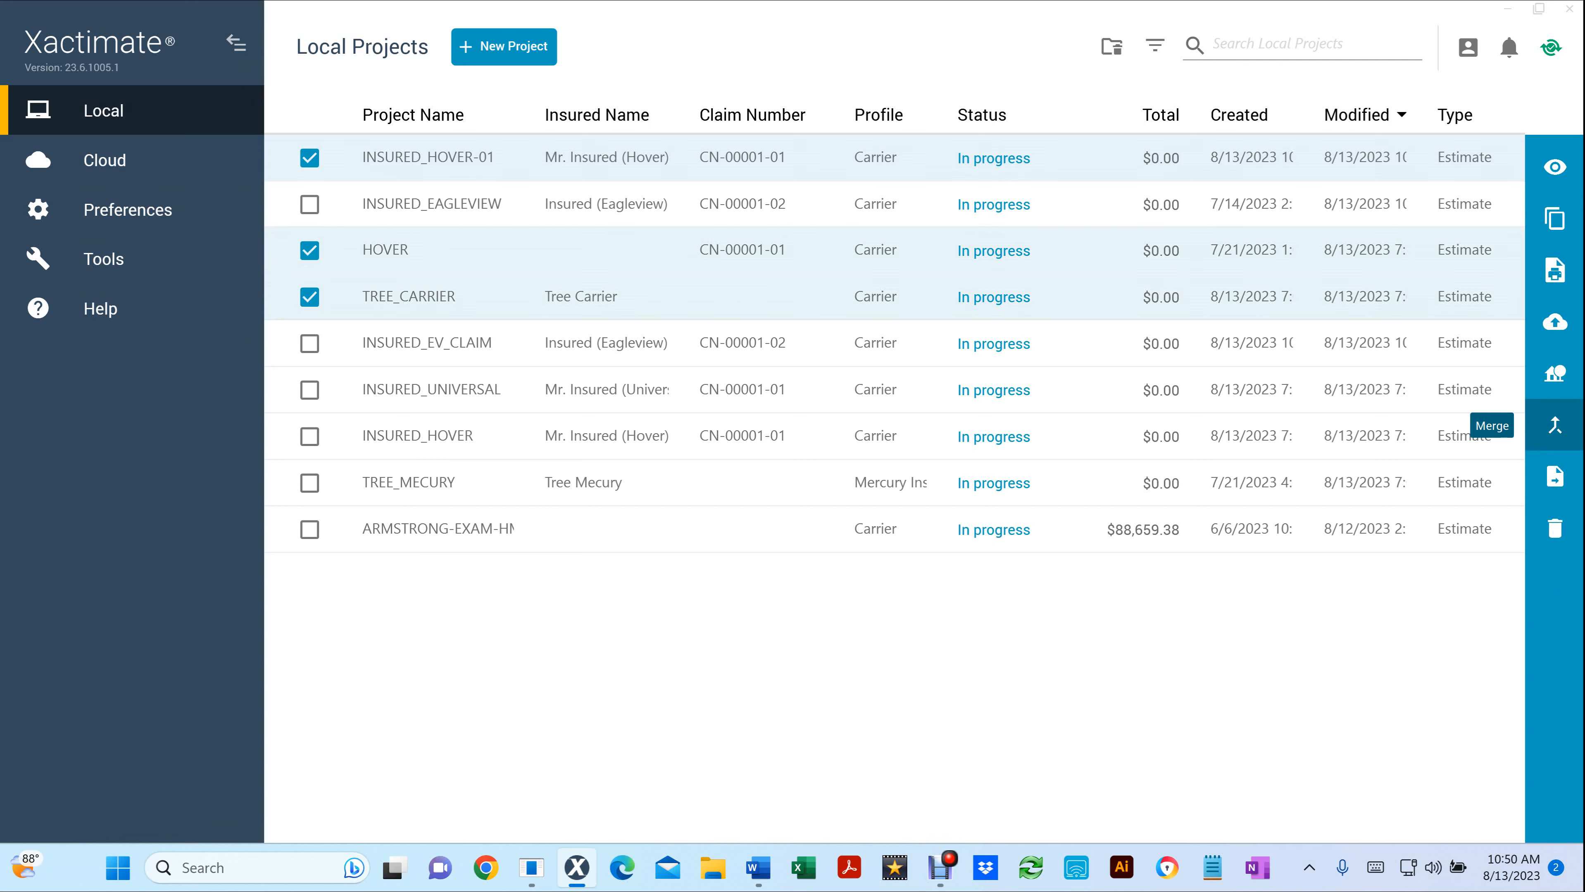
click(1554, 425)
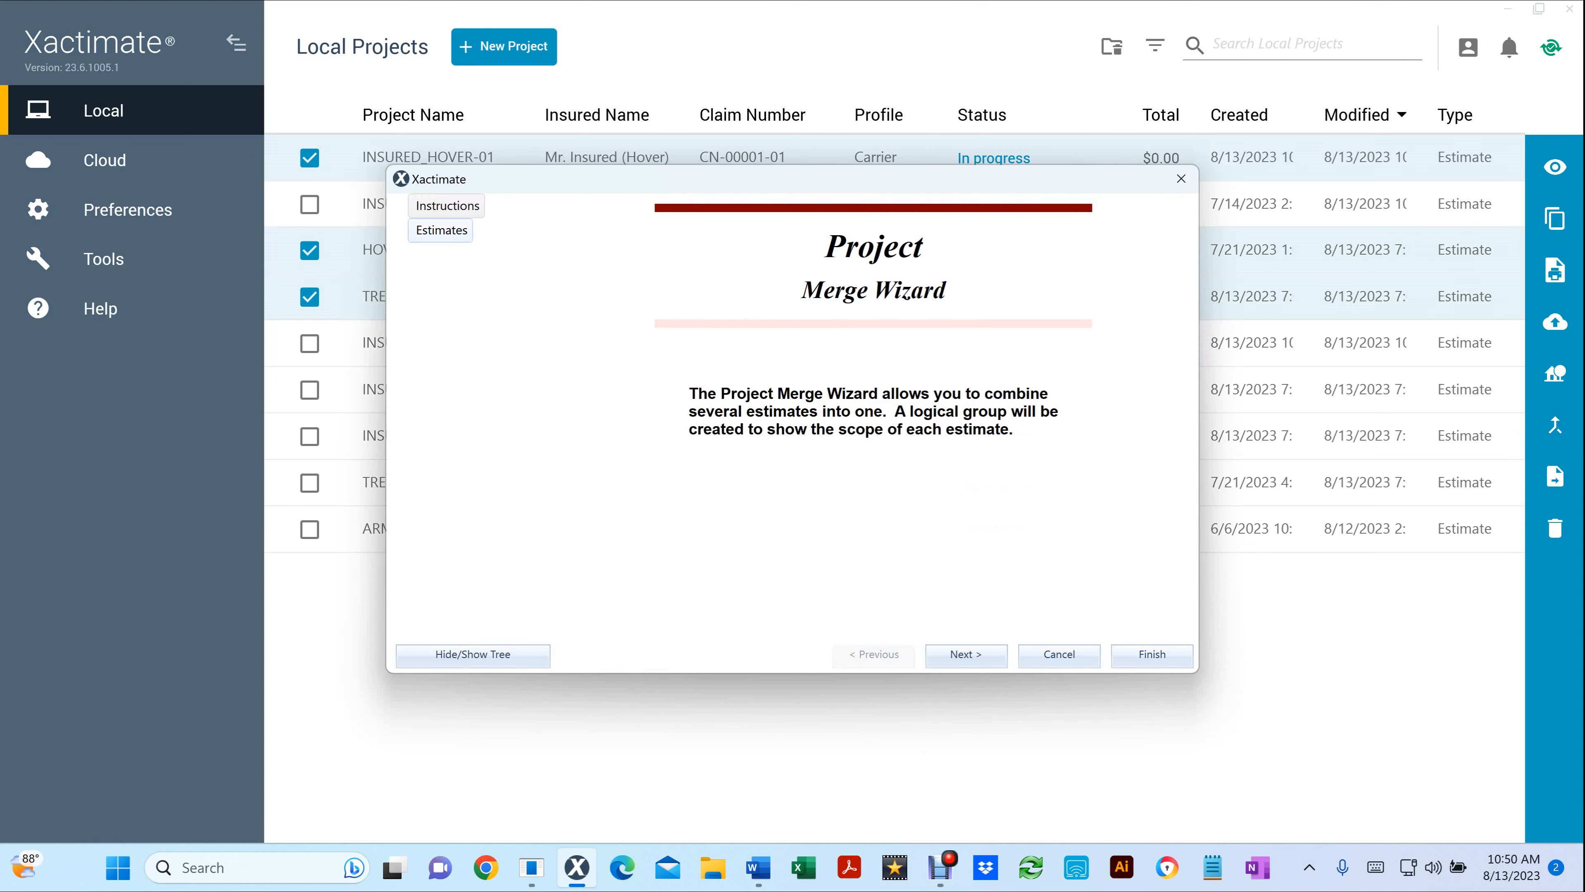
Set INSURED_HOVER-01 as the source project and merge HOVER and TREE_CARRIER into it, opening the estimate when finished
click(441, 230)
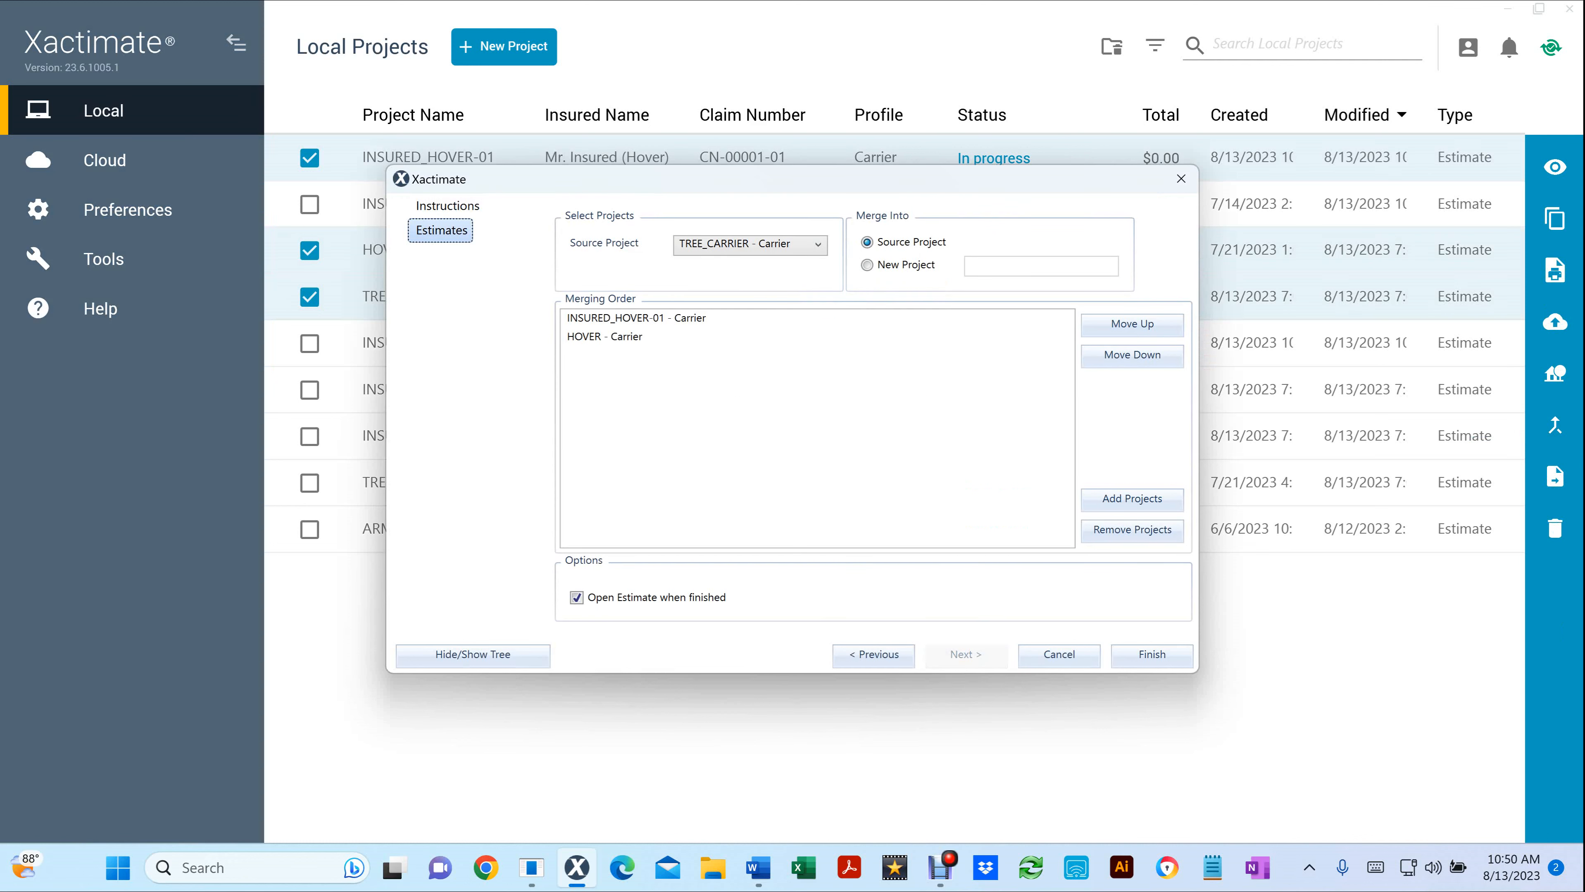
click(817, 244)
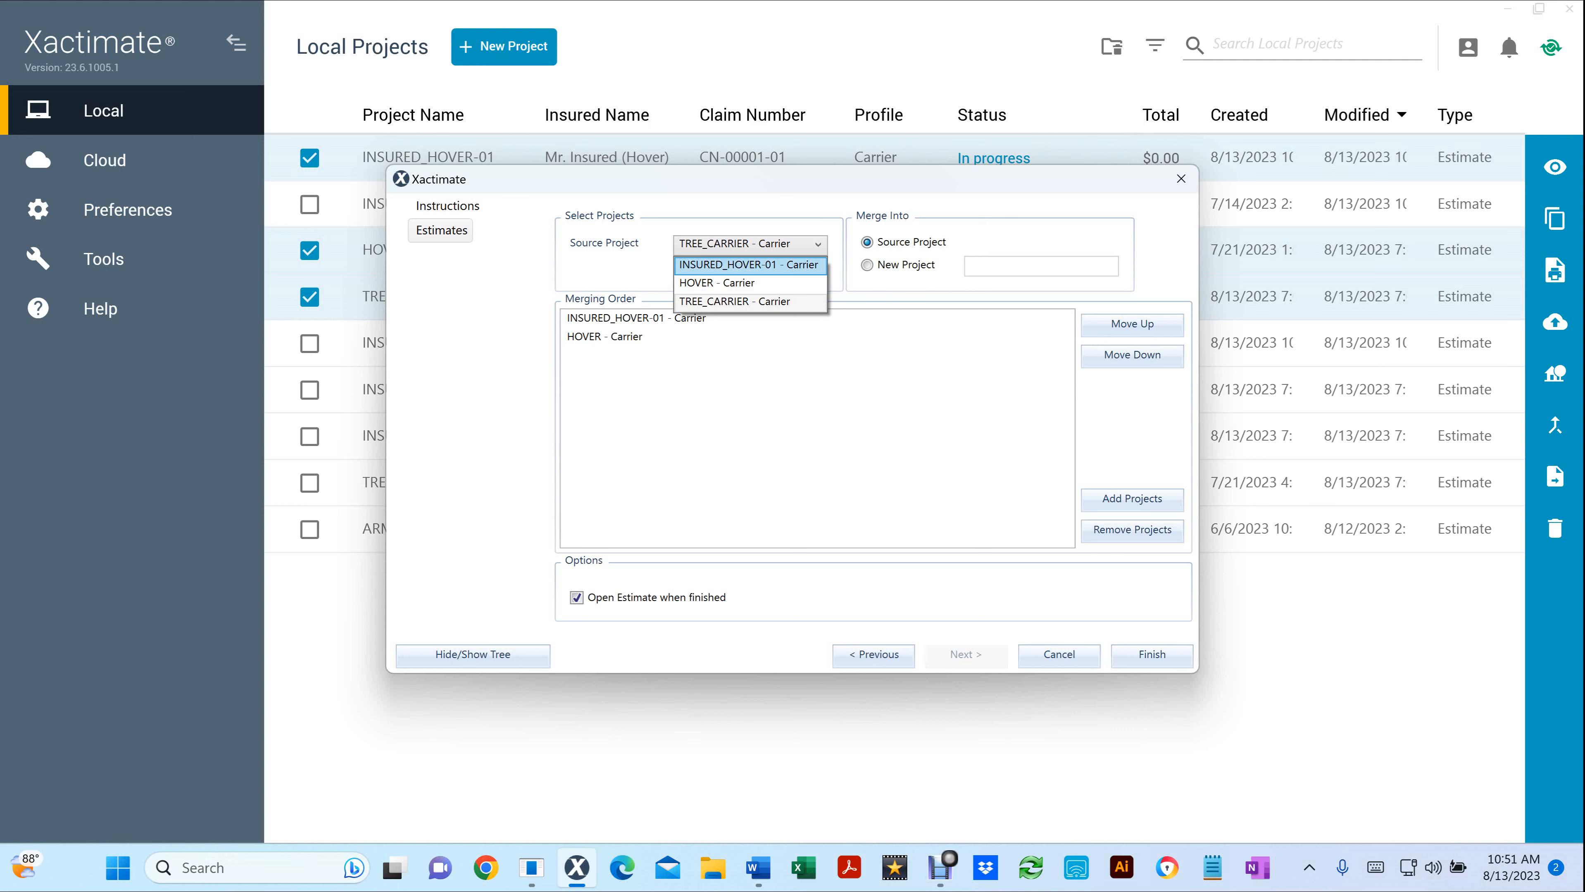
key(Return)
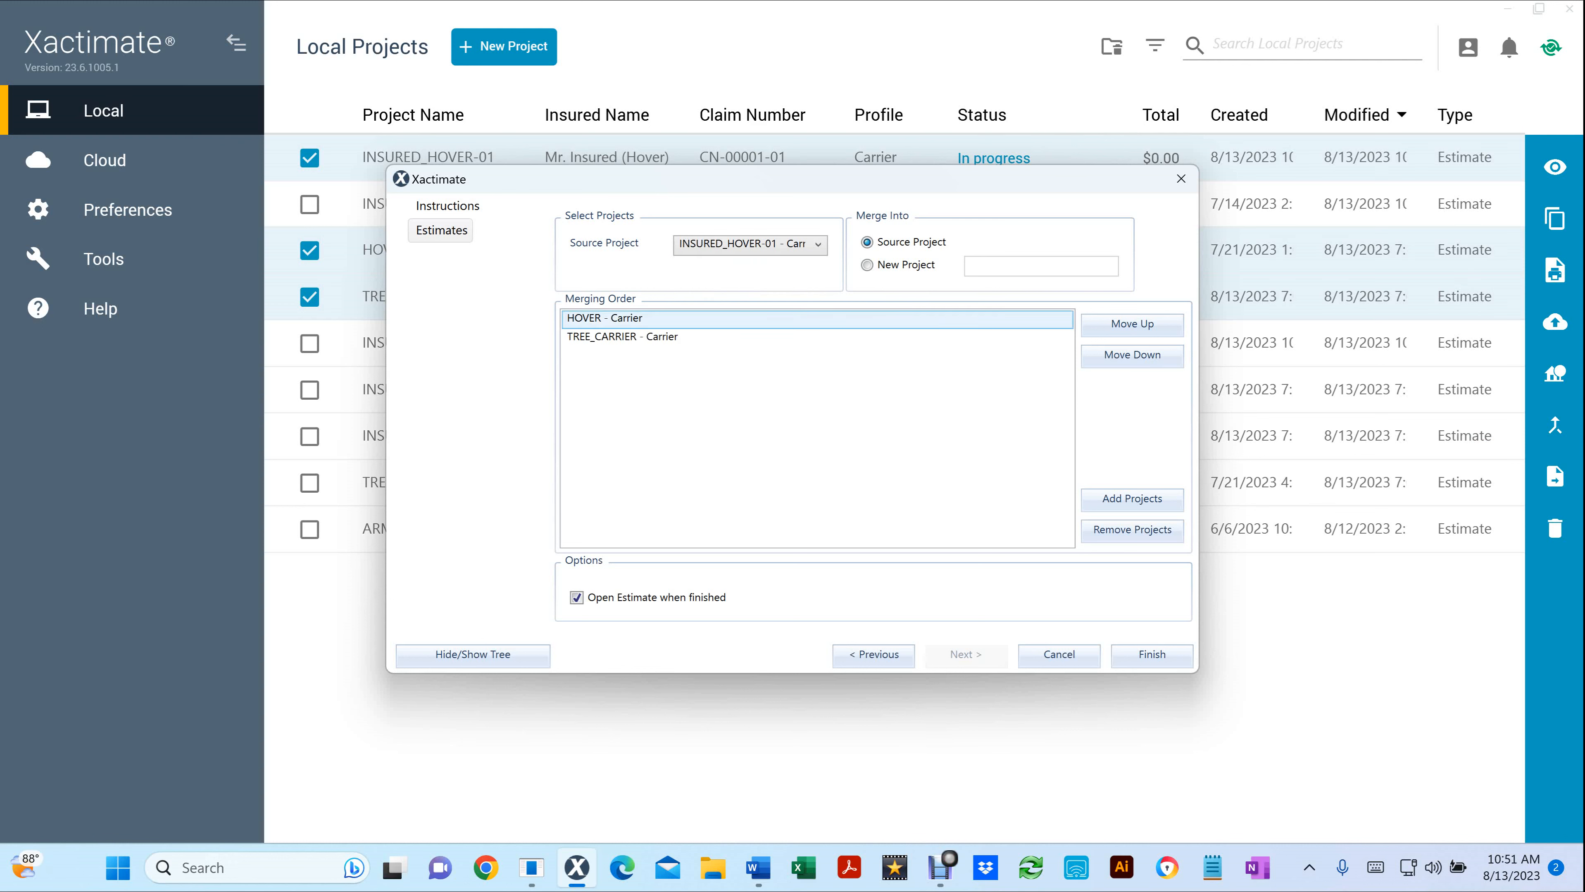
click(748, 319)
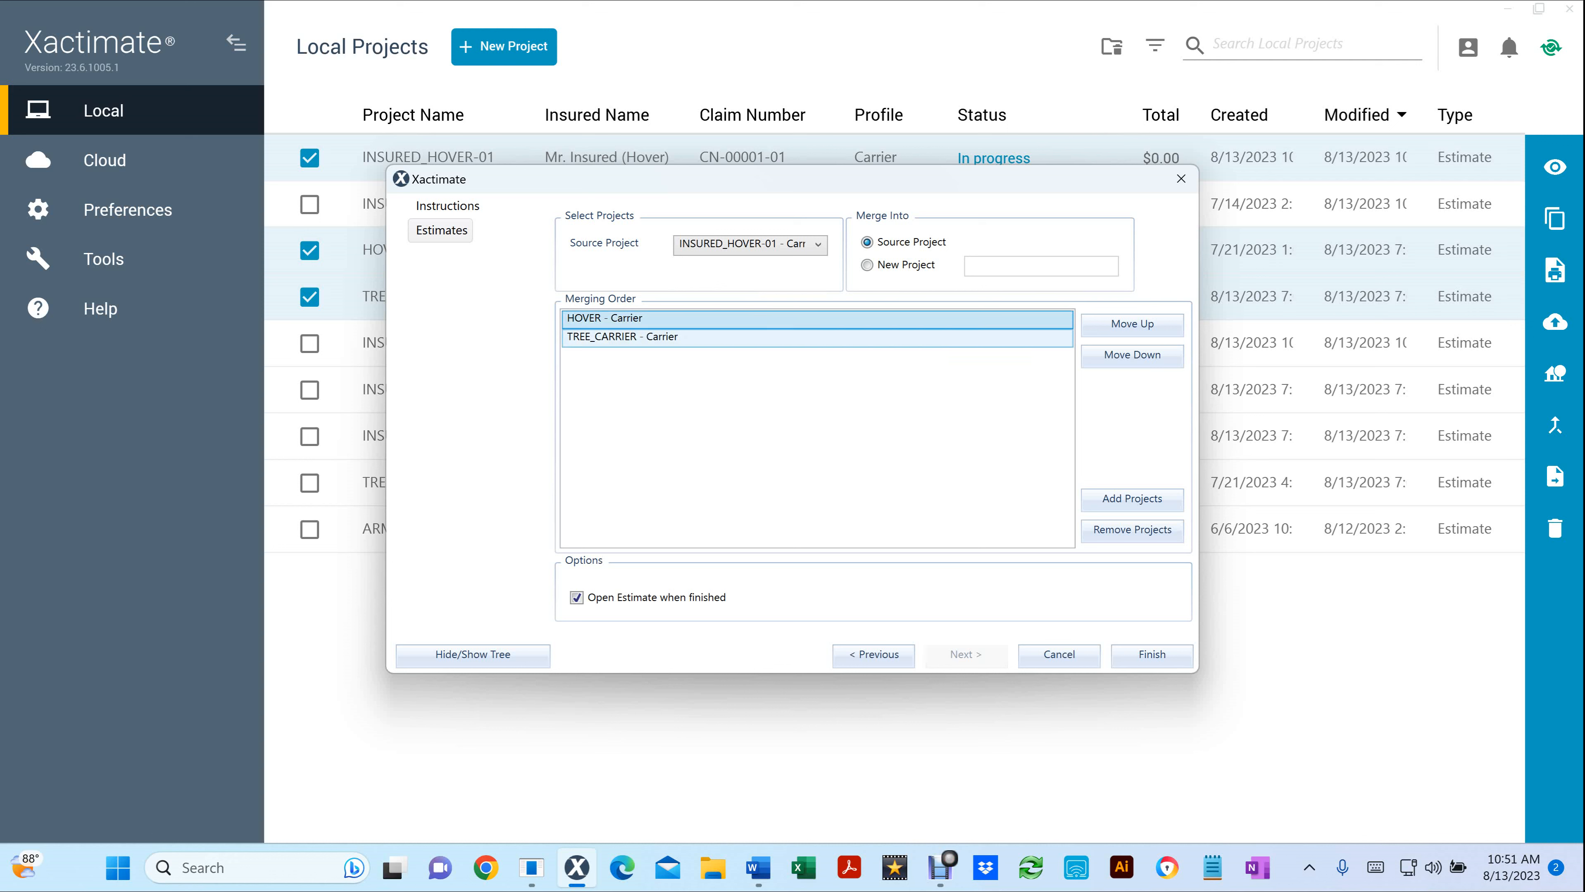
ctrl+click(749, 338)
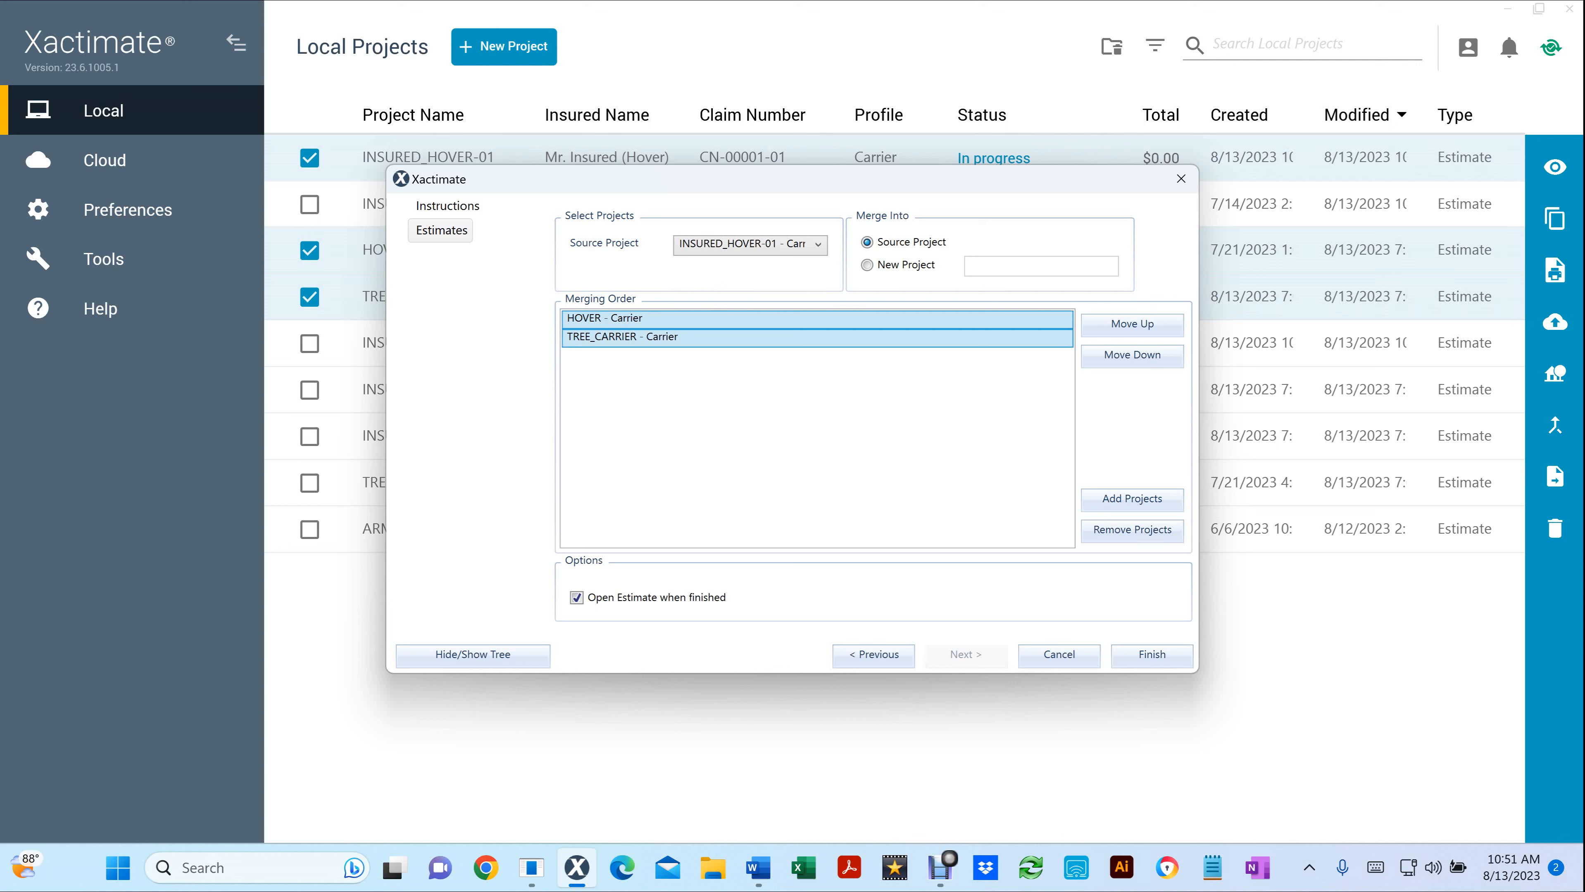
click(1152, 655)
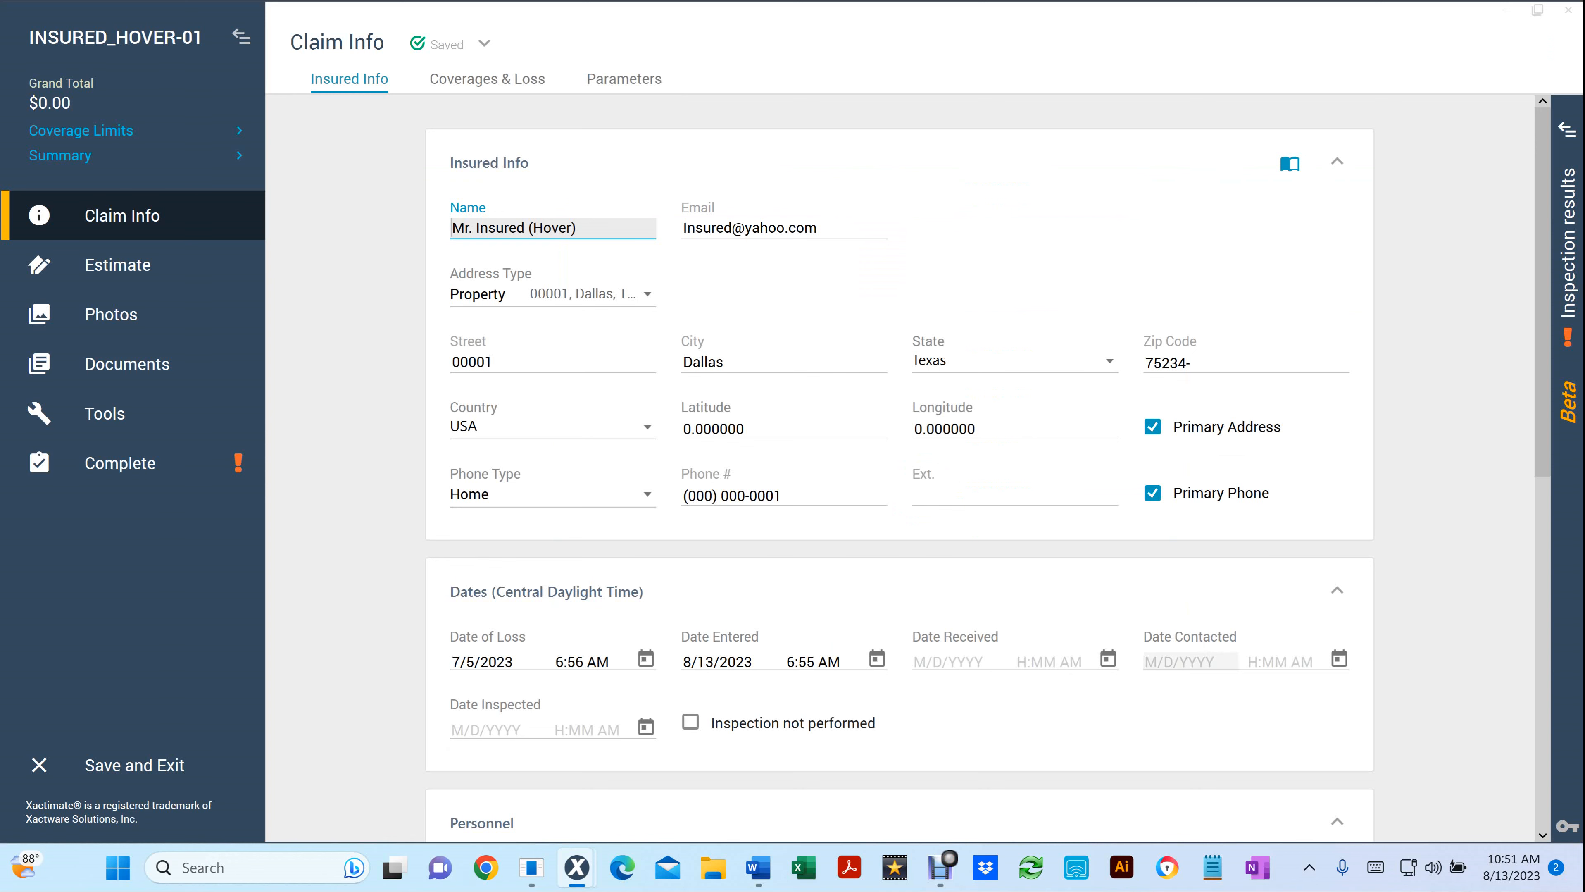
Examine the grouping tree of the merged project's estimate items
click(117, 265)
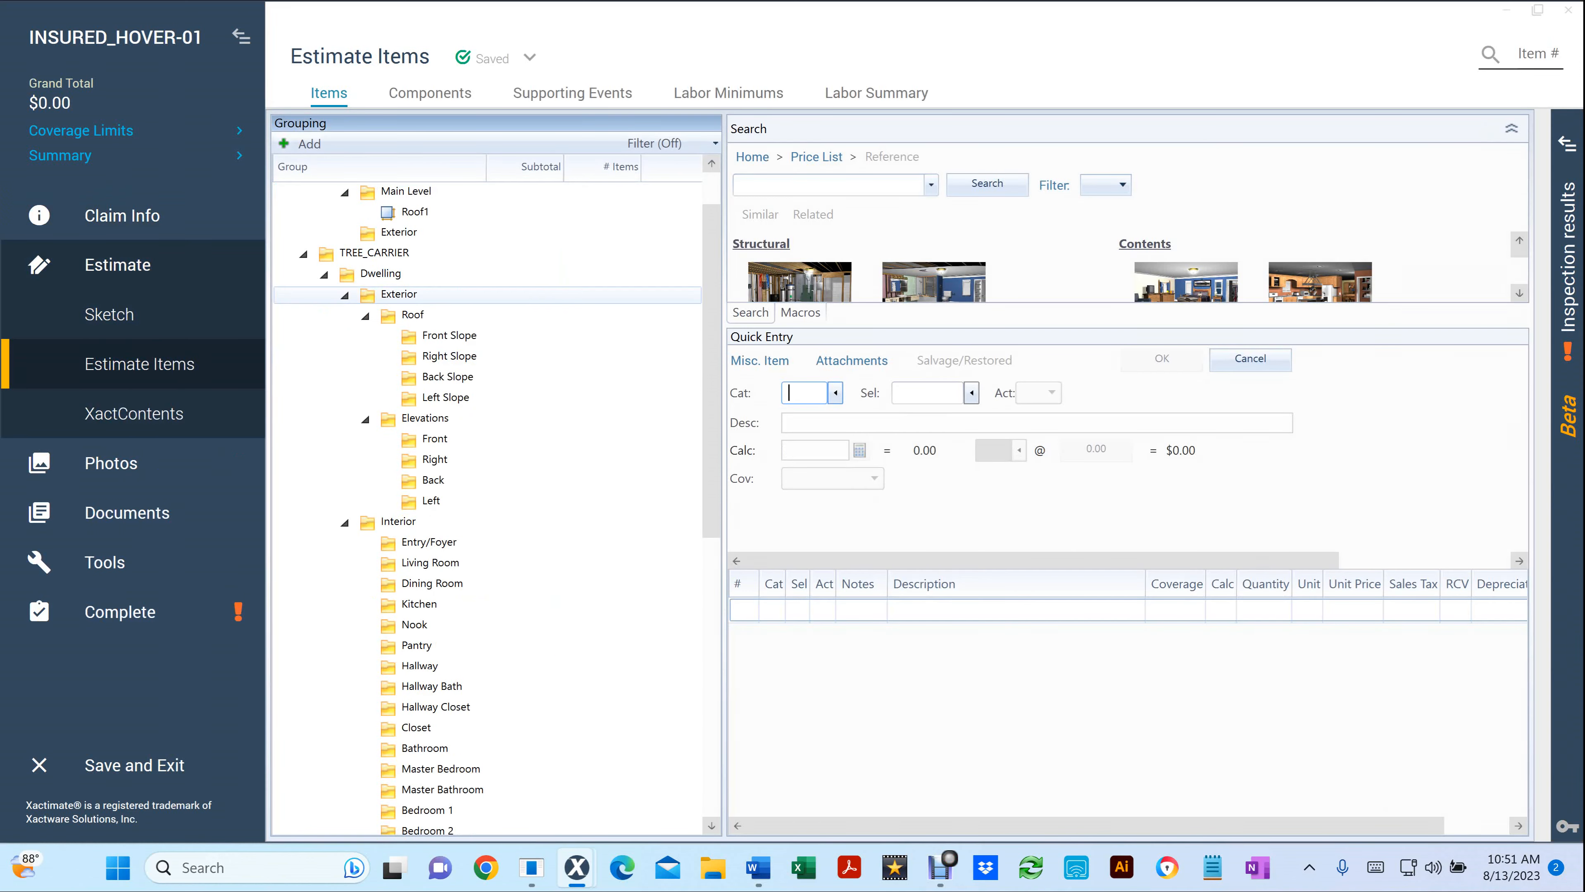
scroll(486, 409, down, 9)
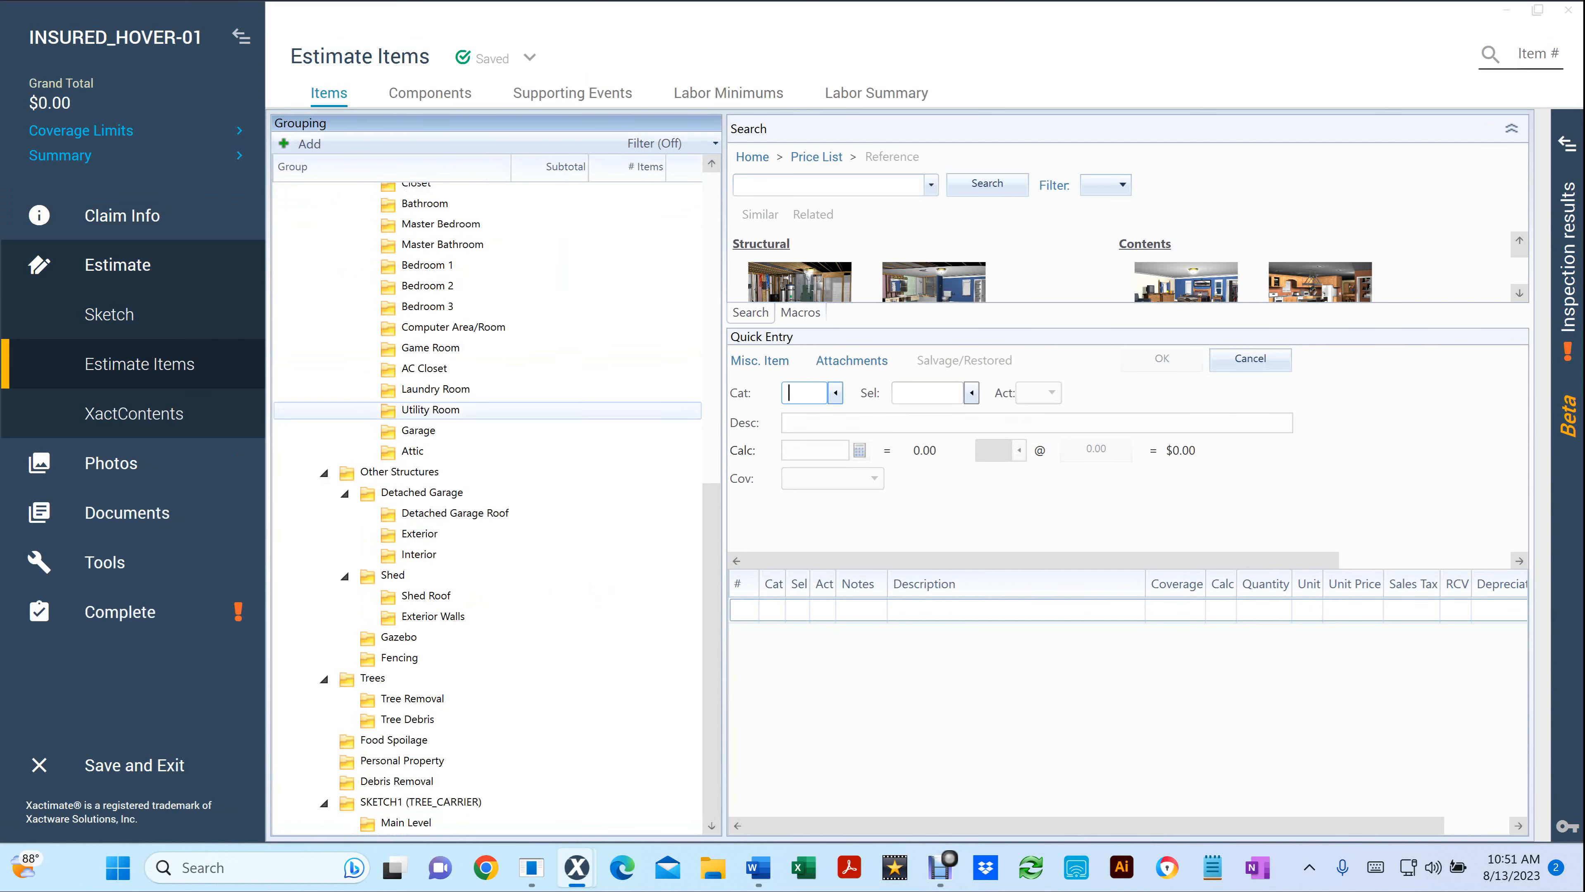
scroll(486, 712, up, 10)
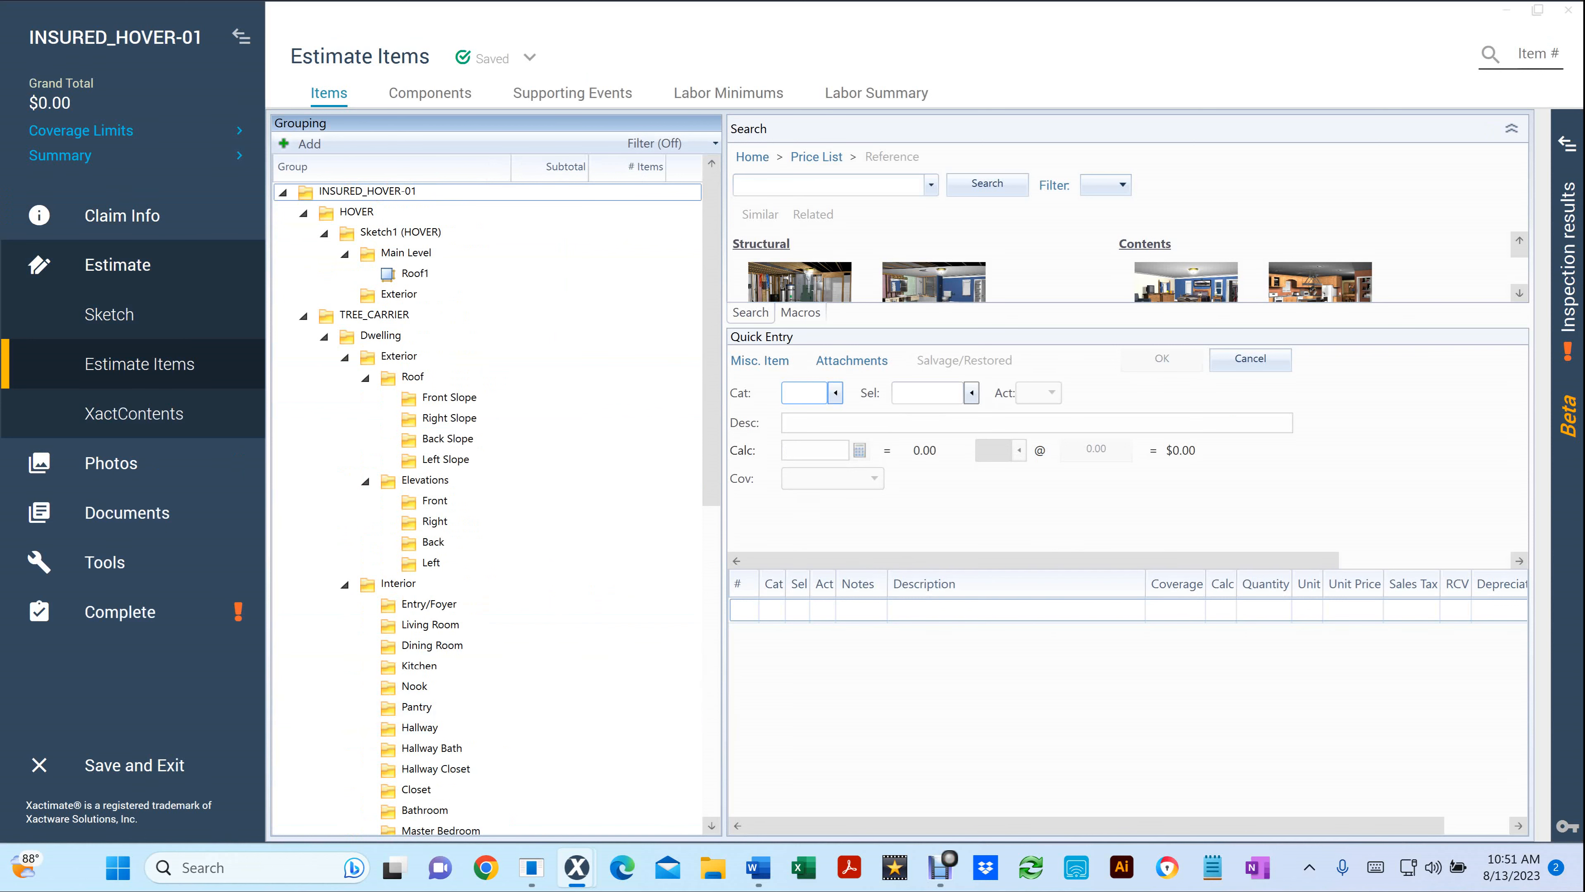
click(804, 393)
Open the Sketch1 (HOVER) sketch and delete the roof face area table beside the plan
click(109, 314)
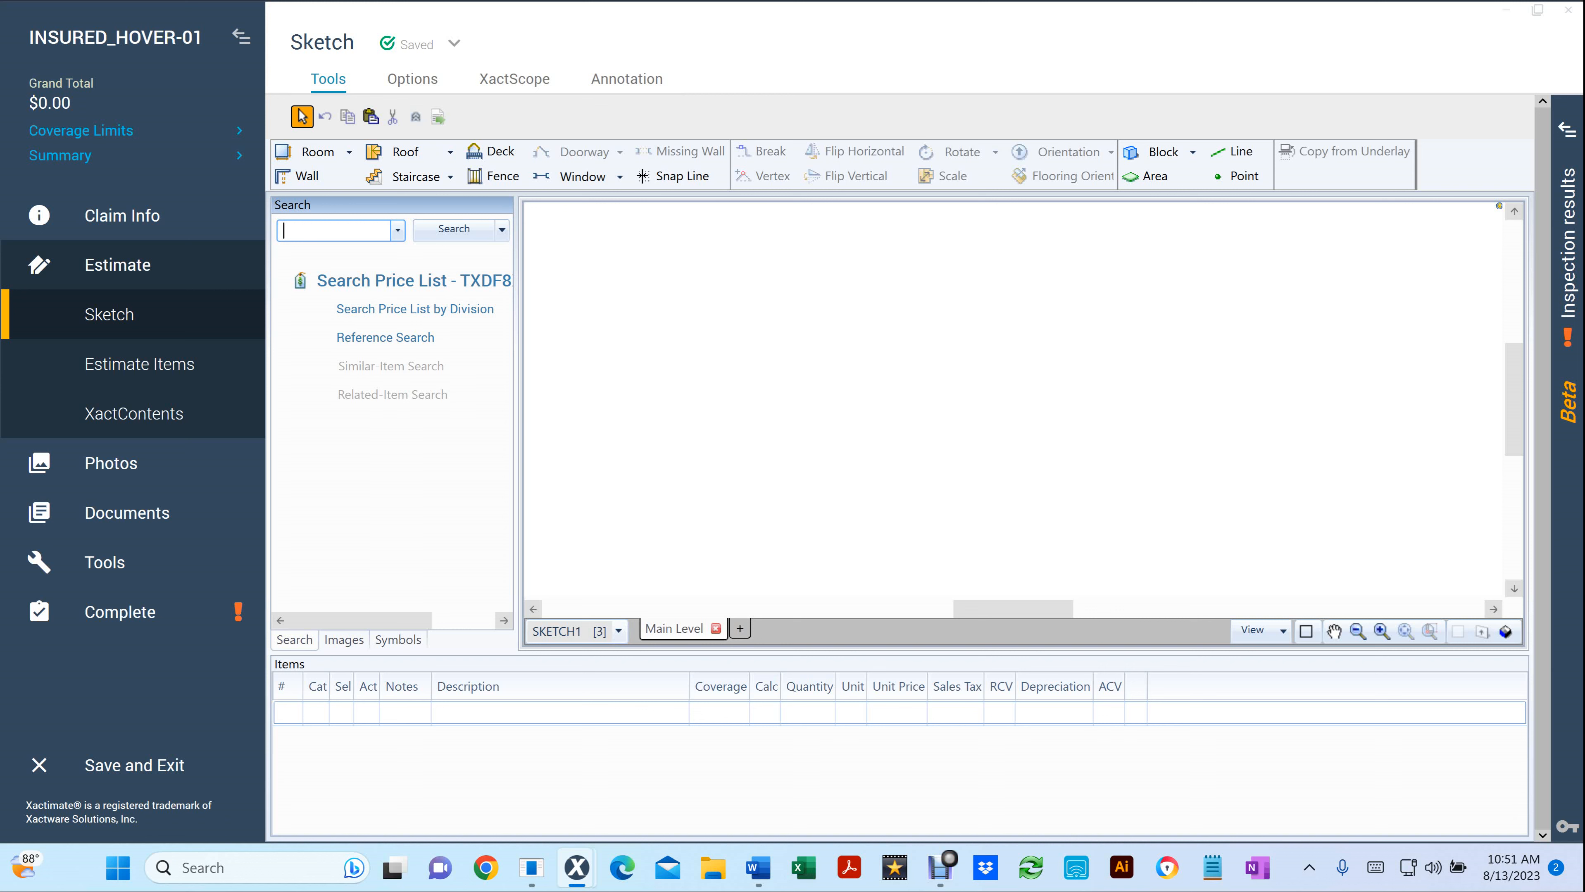
click(618, 631)
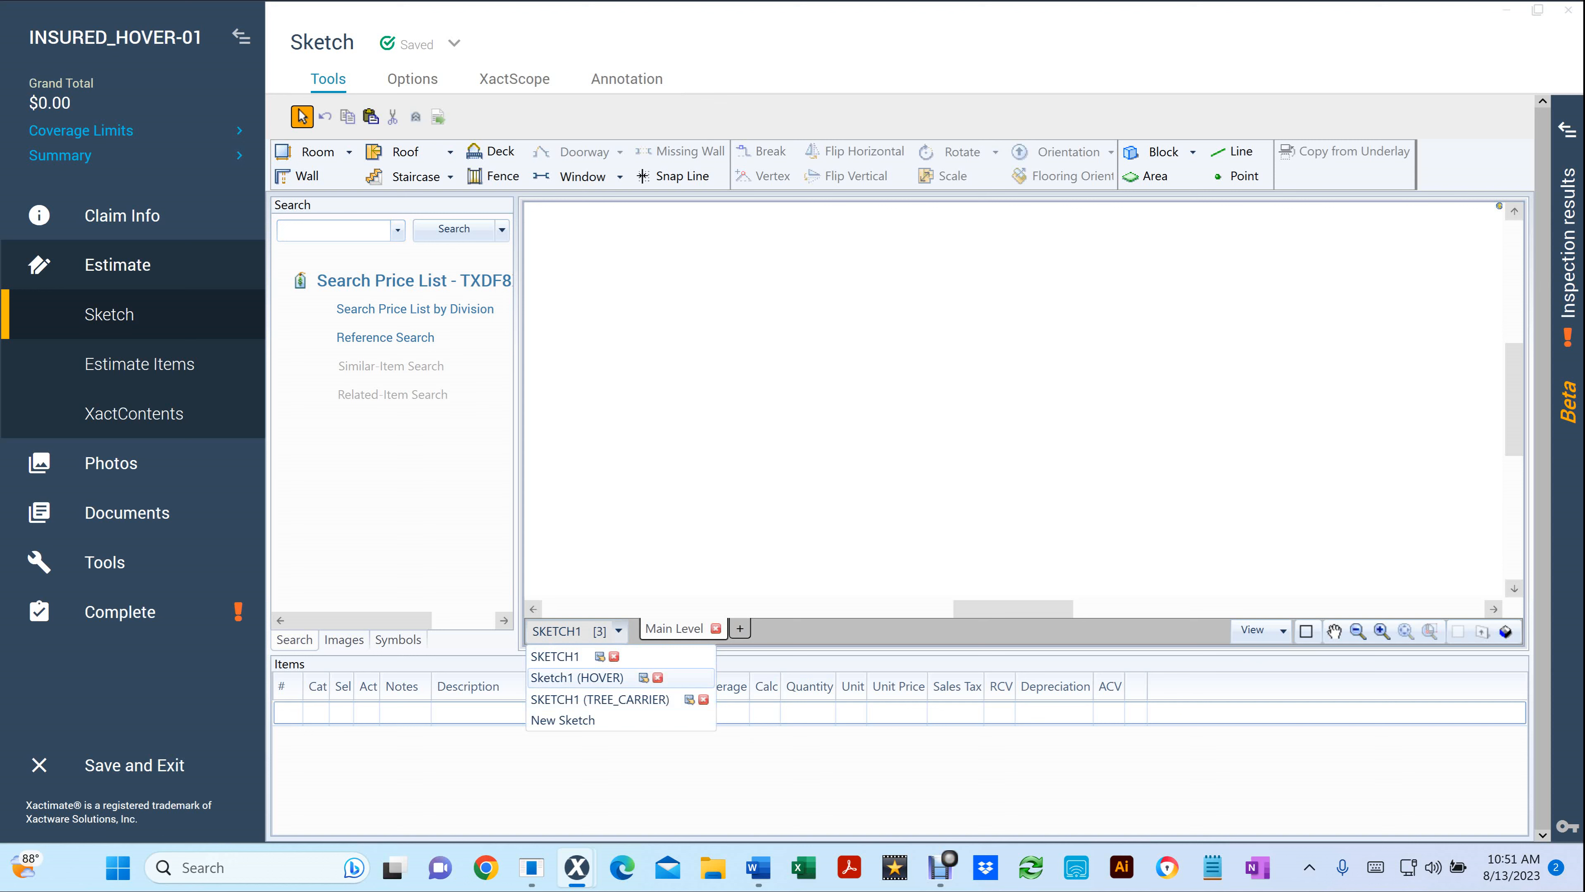
click(577, 677)
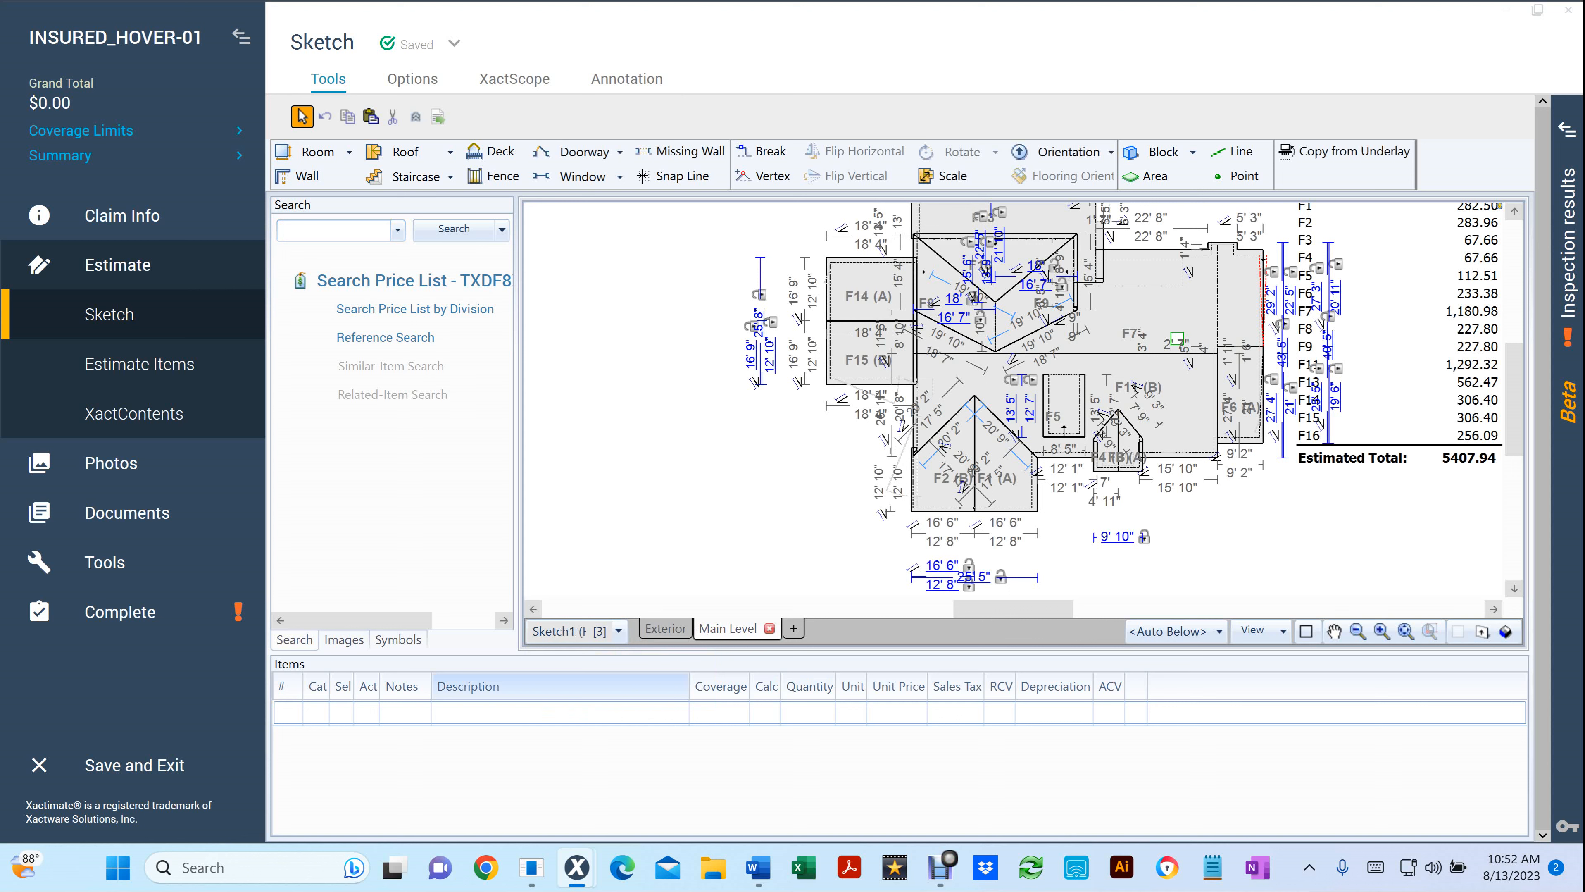
click(1398, 416)
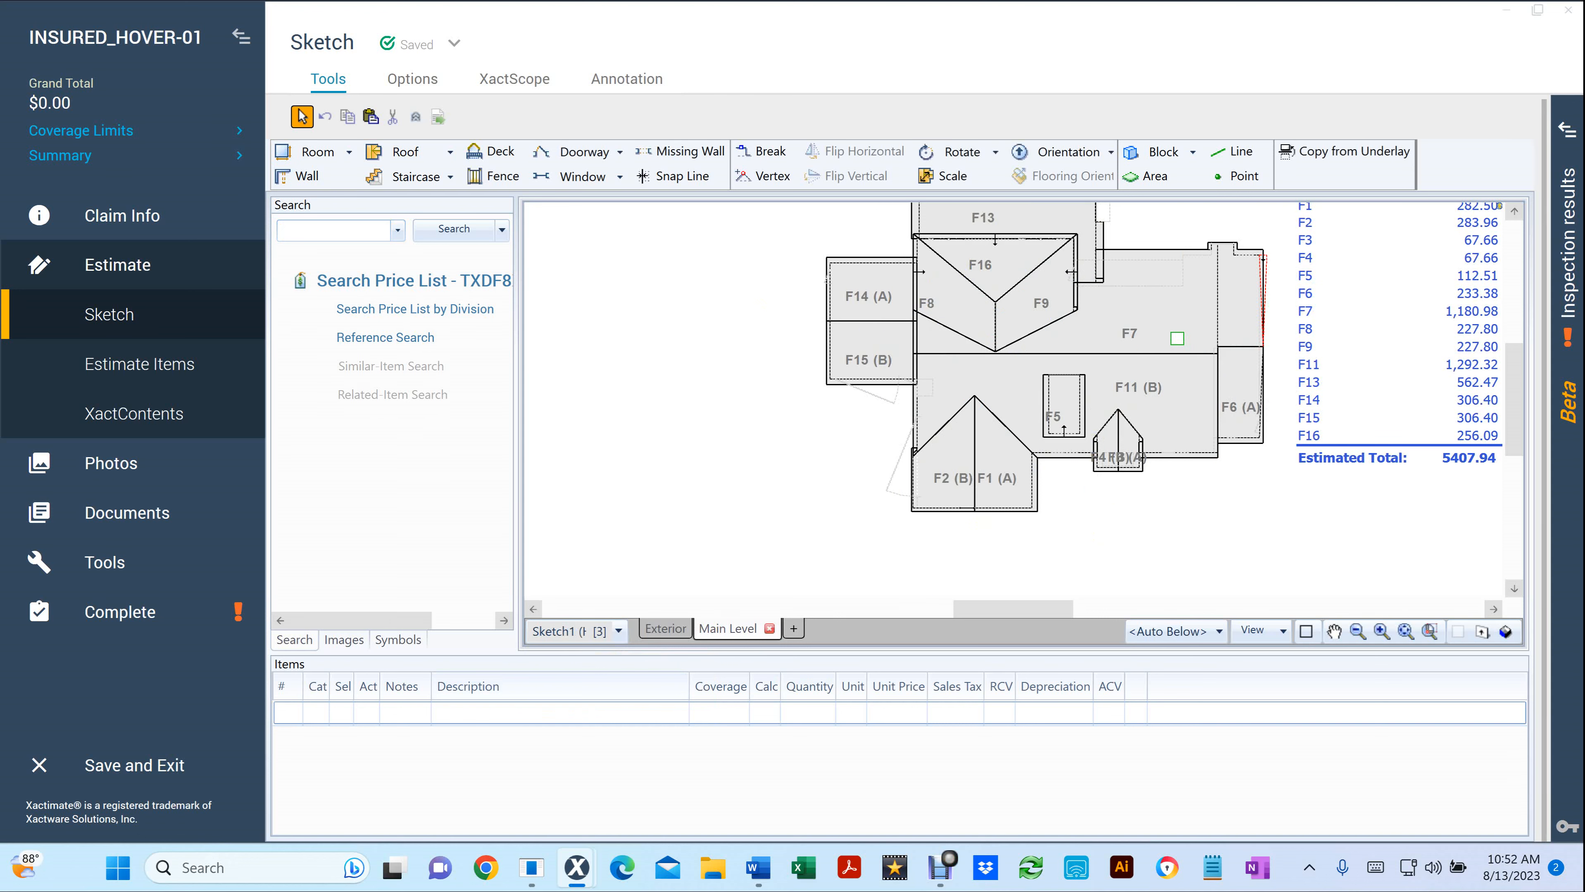
key(Delete)
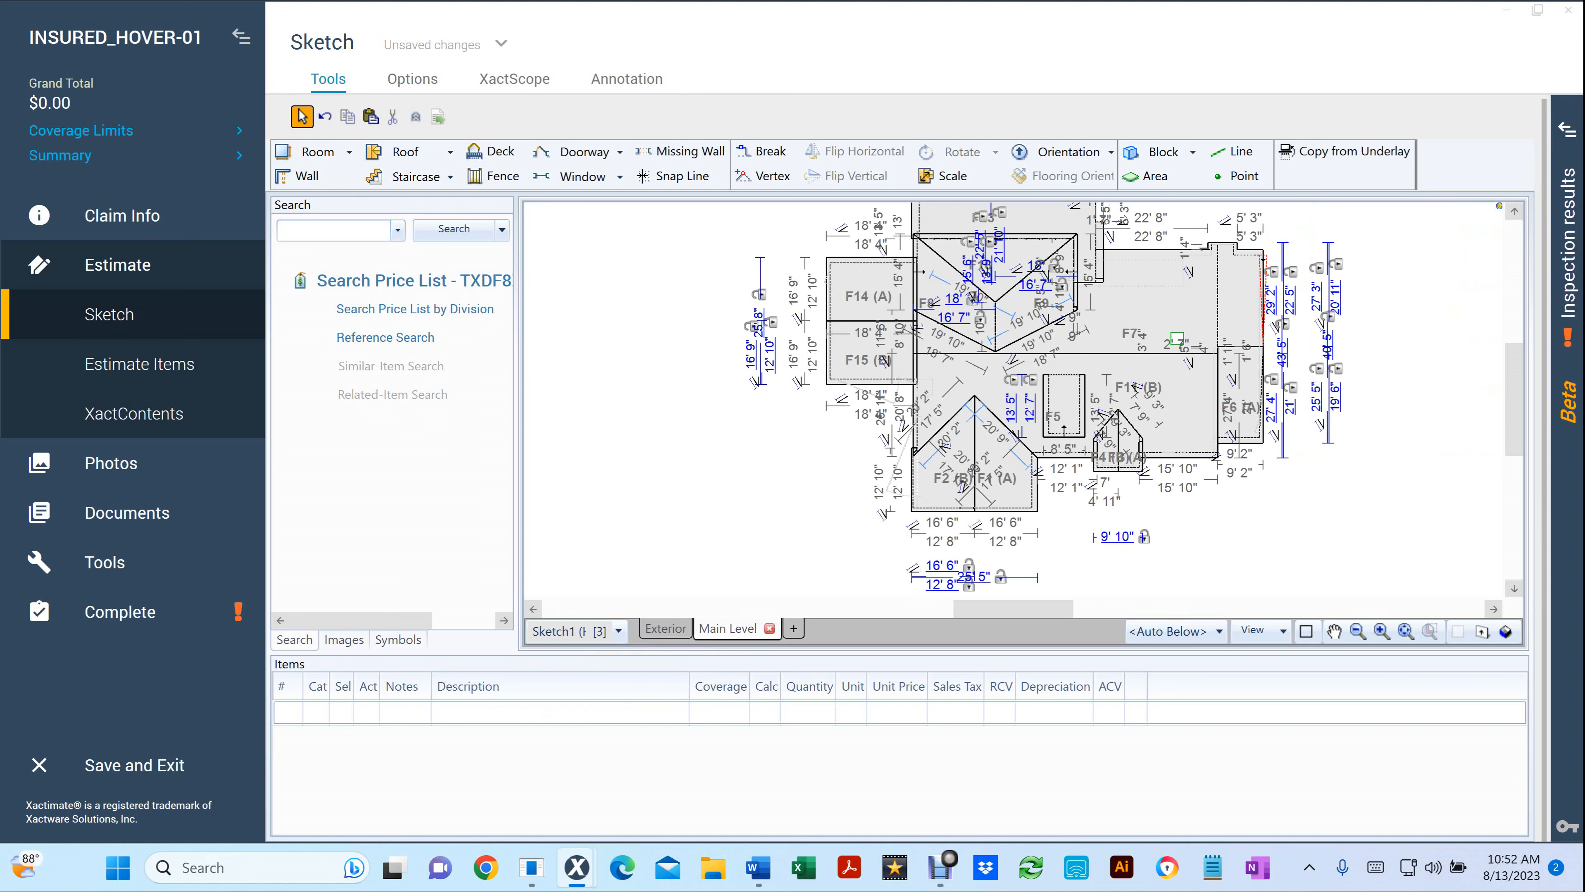
Copy the test square and its four slope labels from the SKETCH1 sketch
scroll(1348, 479, down, 2)
drag(1348, 480, 1156, 469)
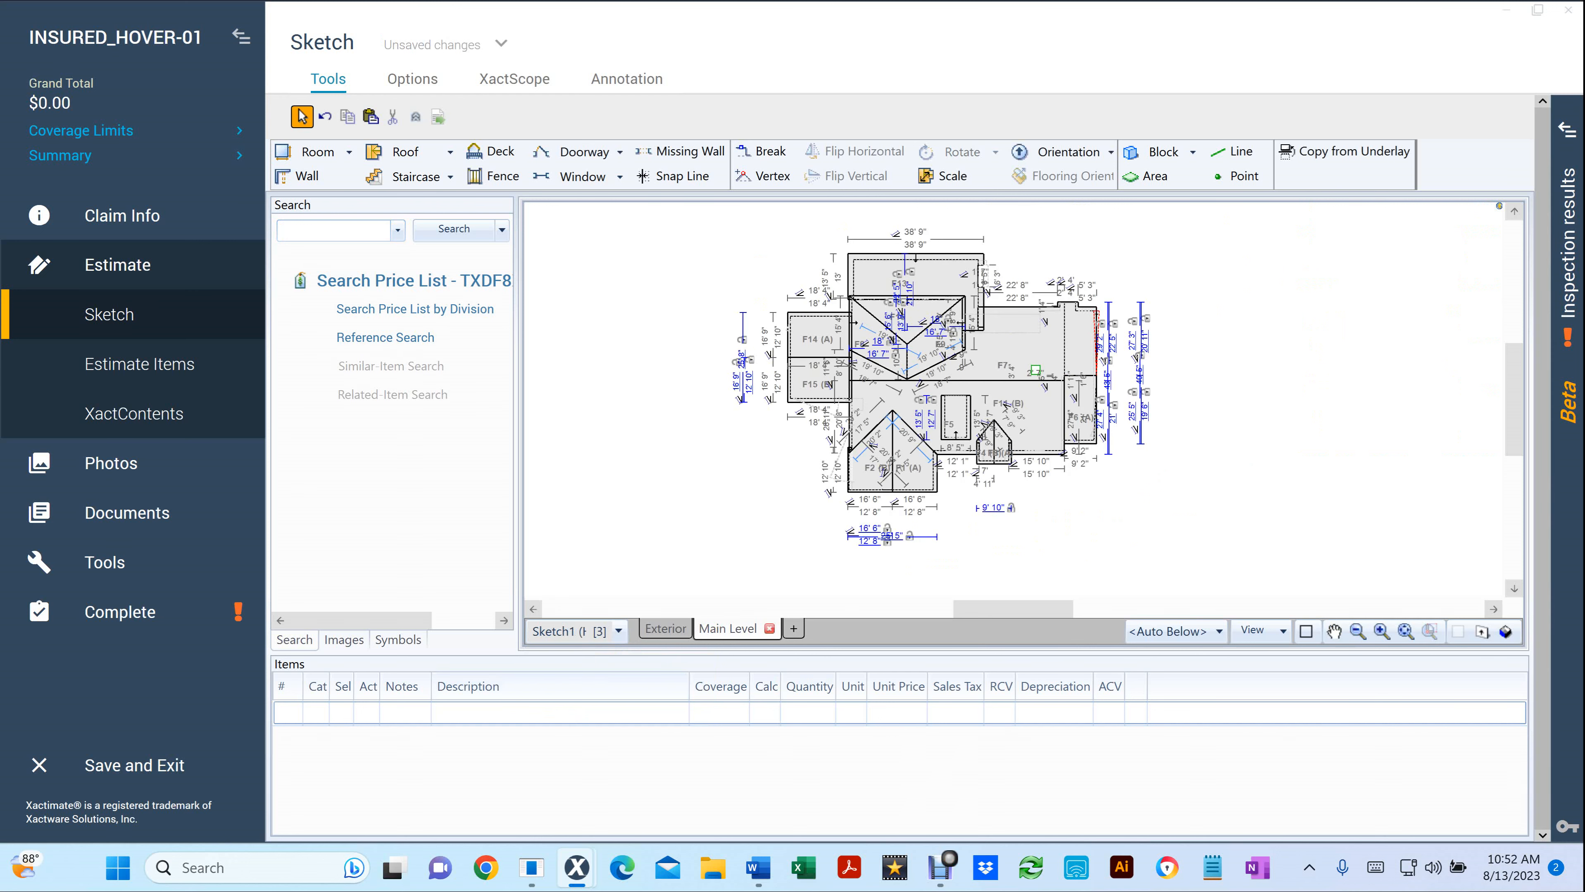
click(618, 632)
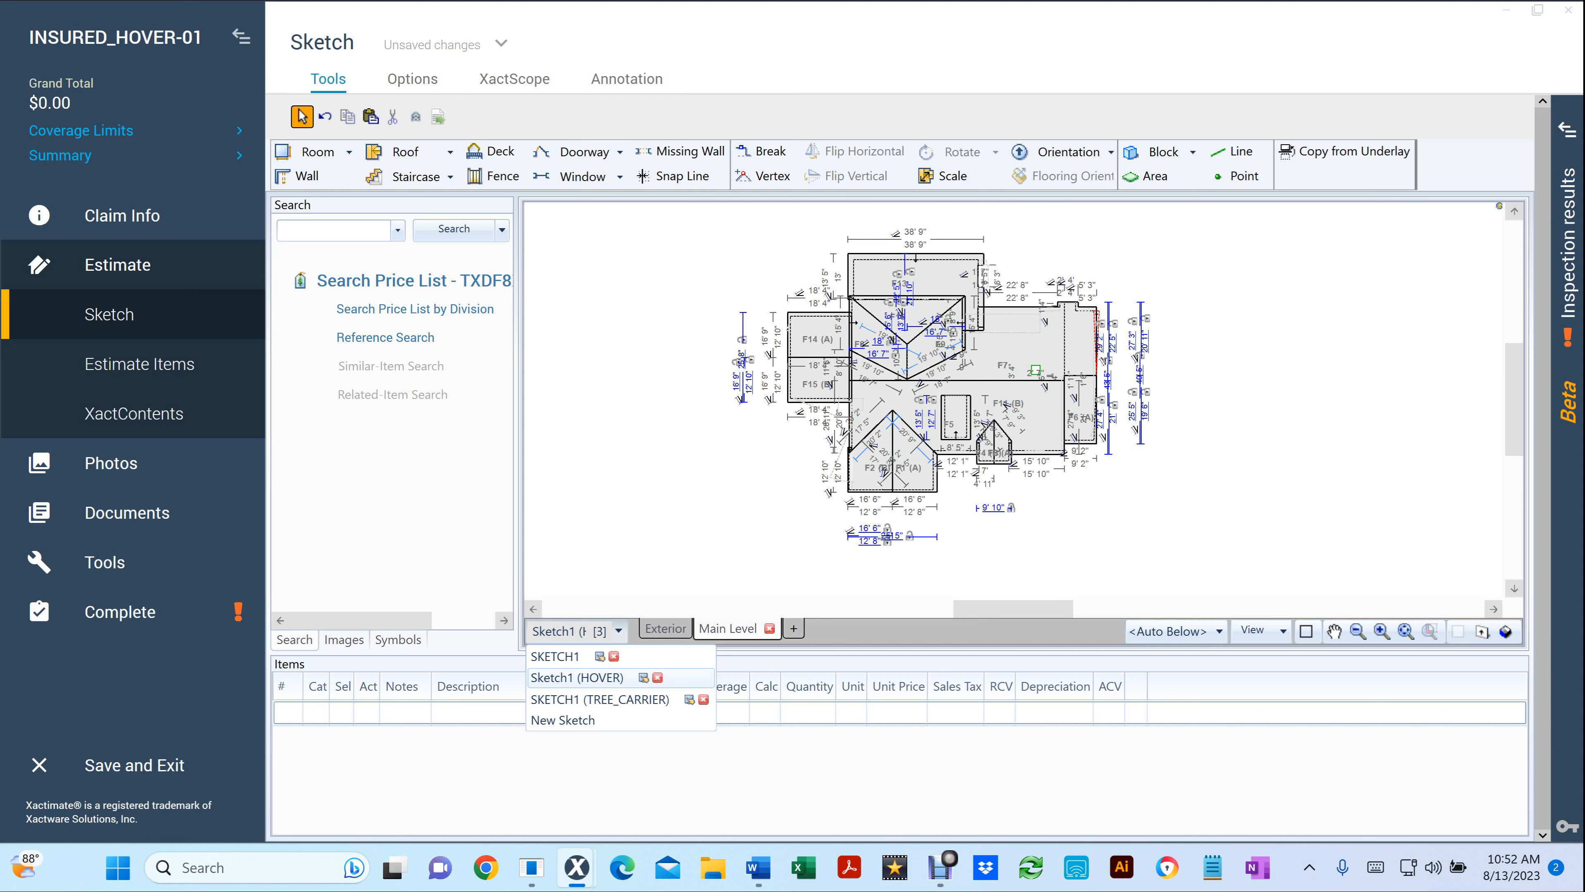
click(555, 655)
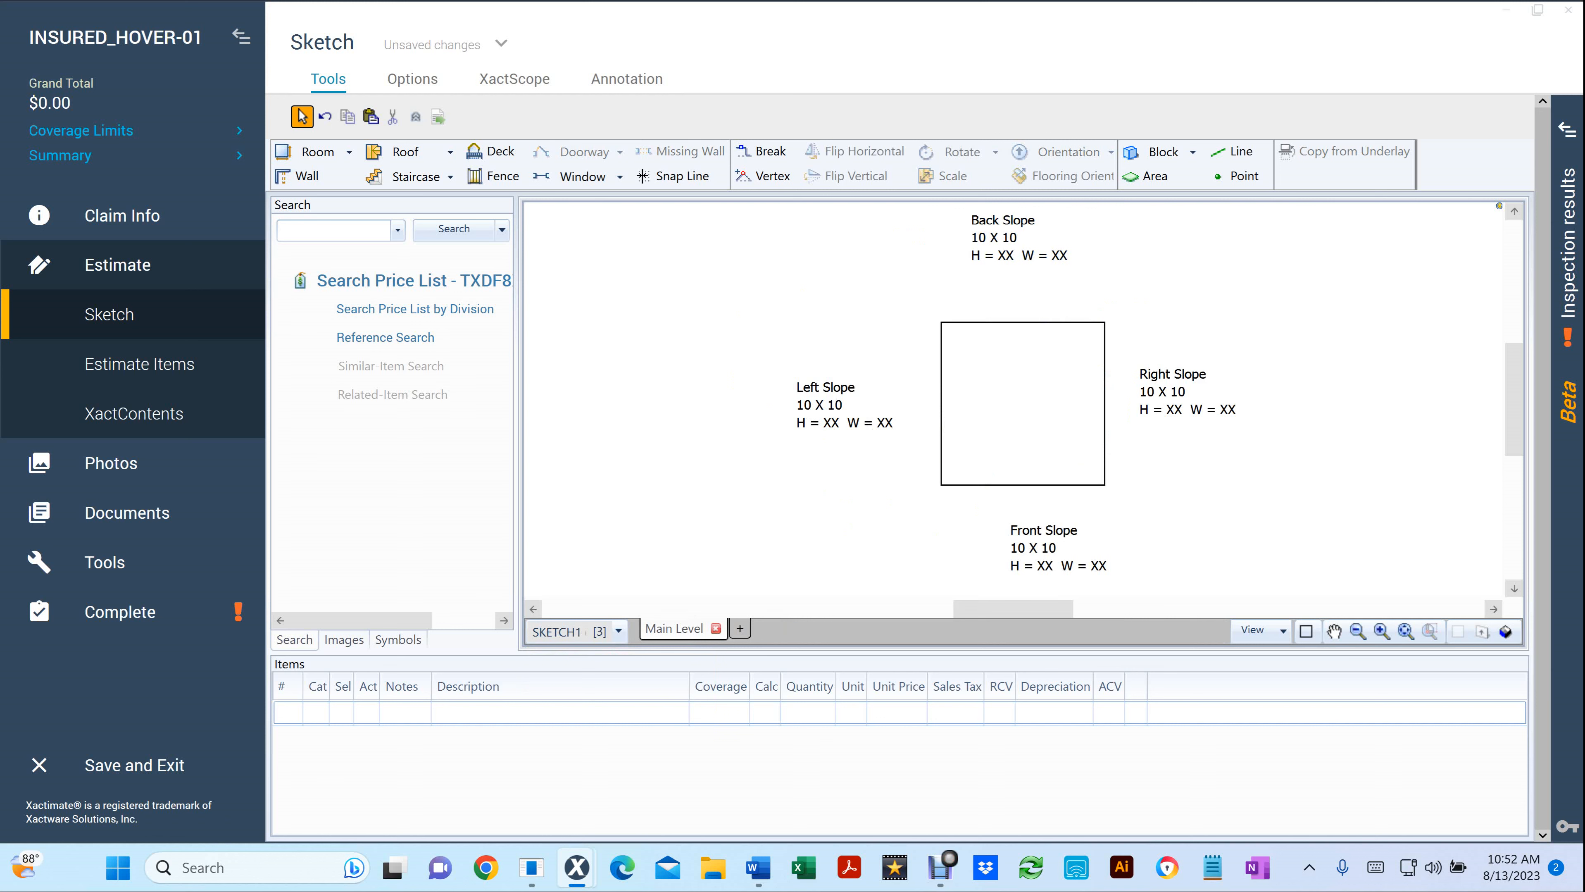
mouse_move(777, 215)
mouse_down()
mouse_move(1268, 540)
mouse_move(1285, 583)
mouse_up()
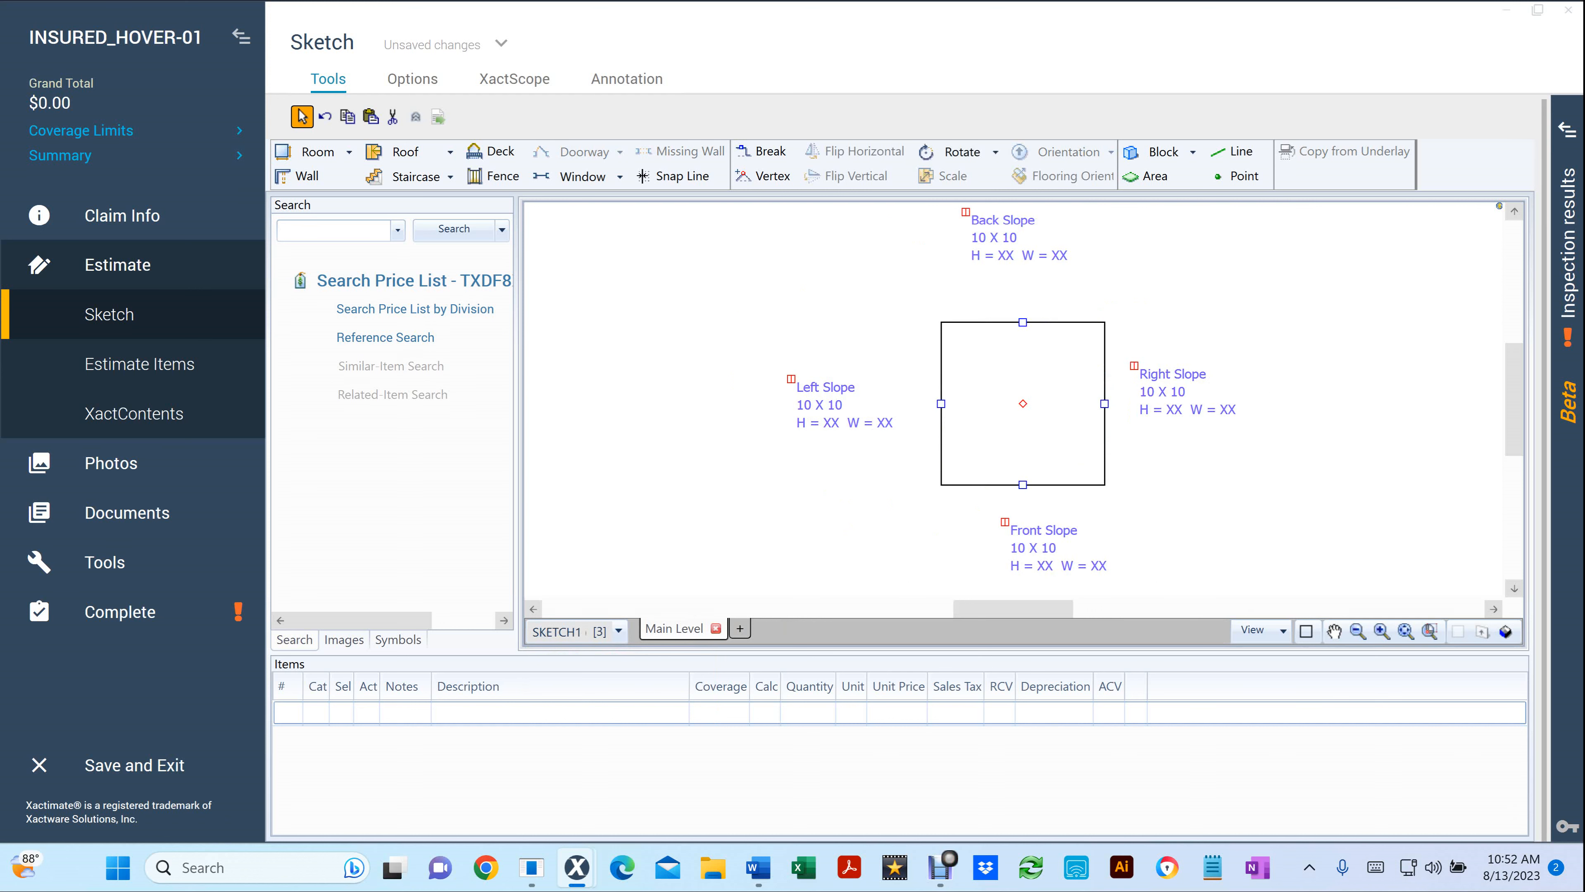
click(1285, 583)
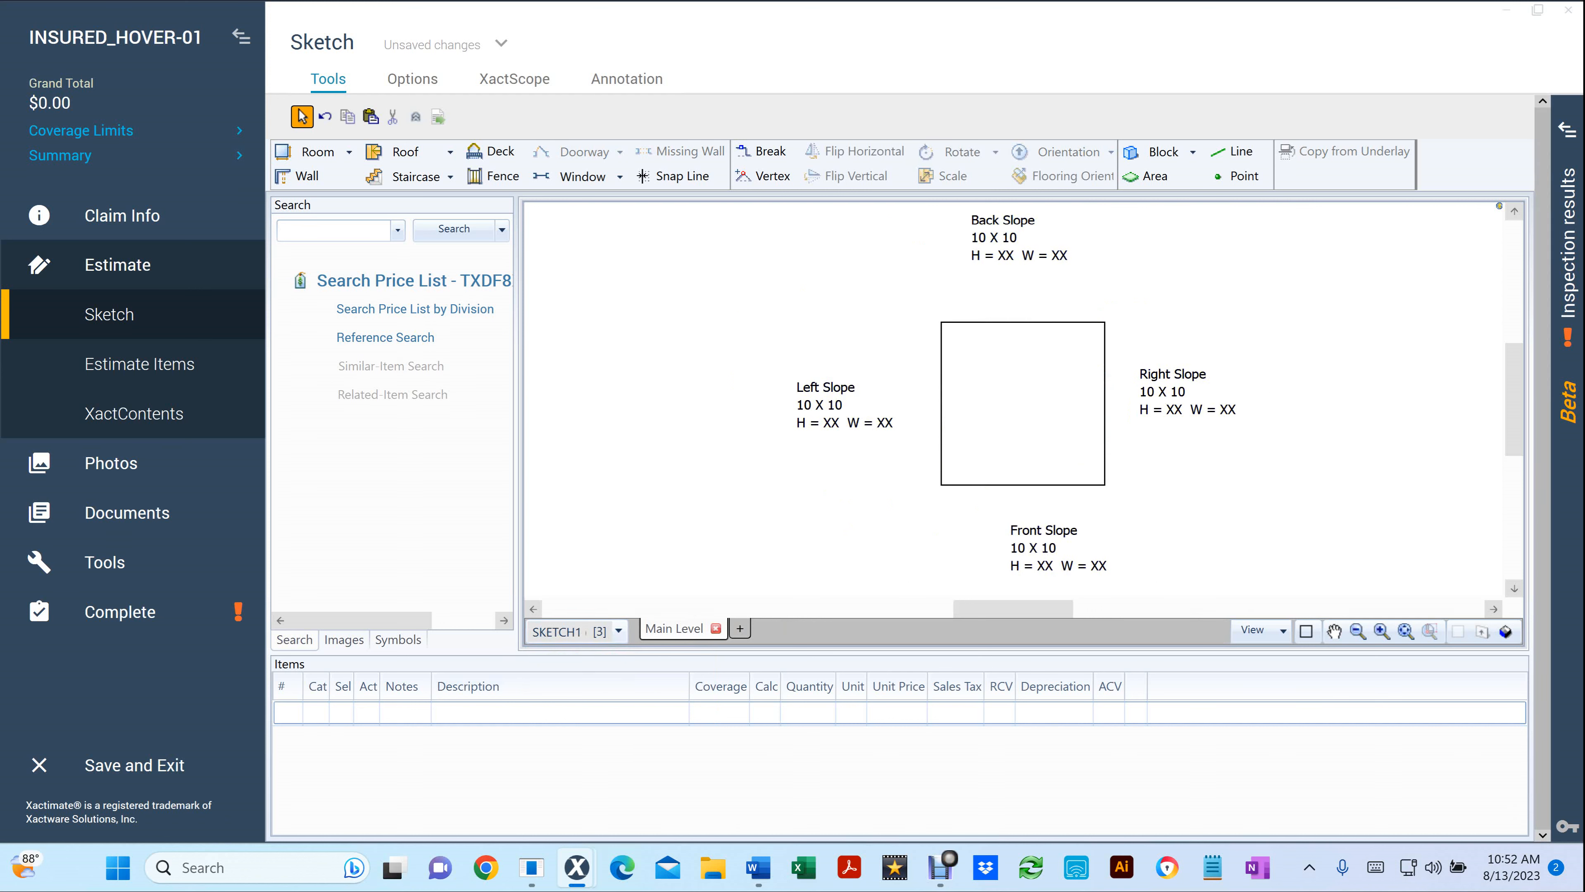
Paste the test square and slope labels into Sketch1 (HOVER), in the empty area beside the roof's left side
click(618, 631)
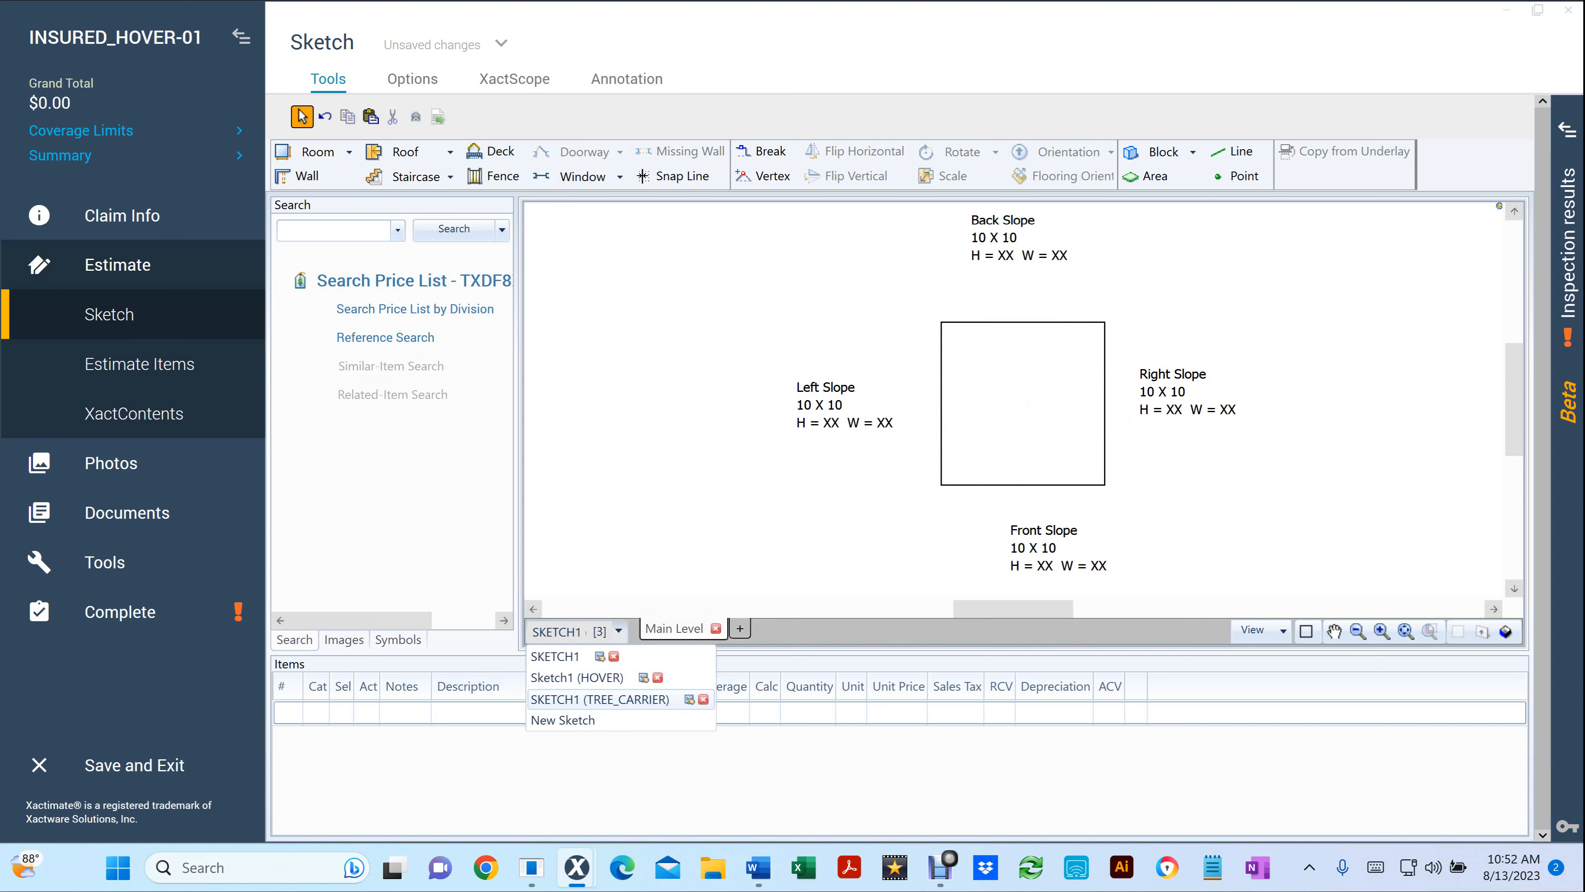
click(576, 678)
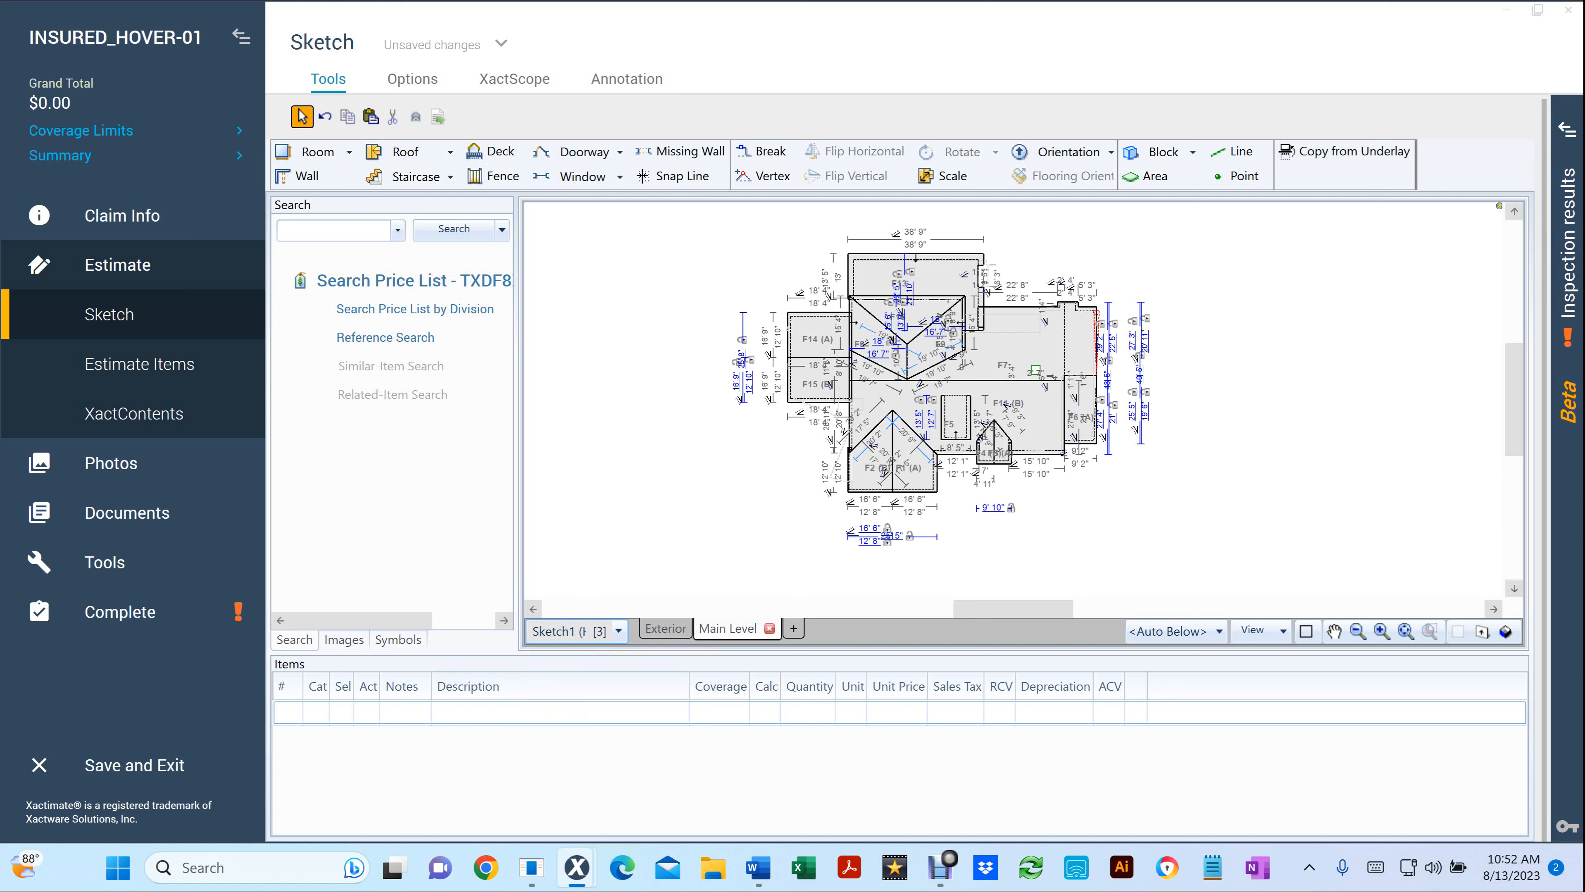
click(1505, 632)
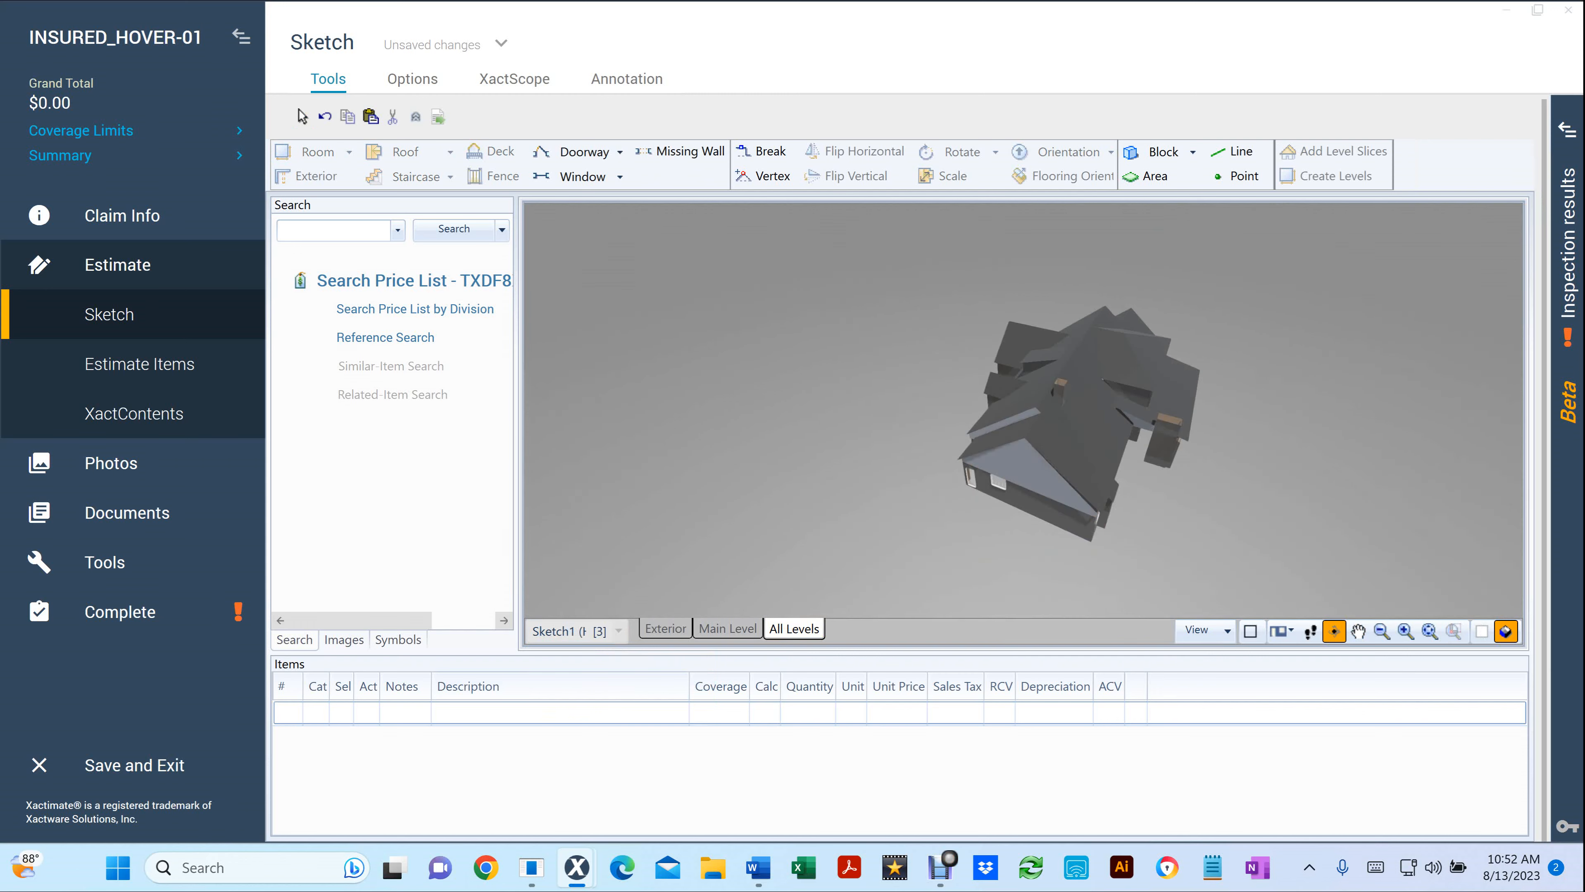
click(1506, 631)
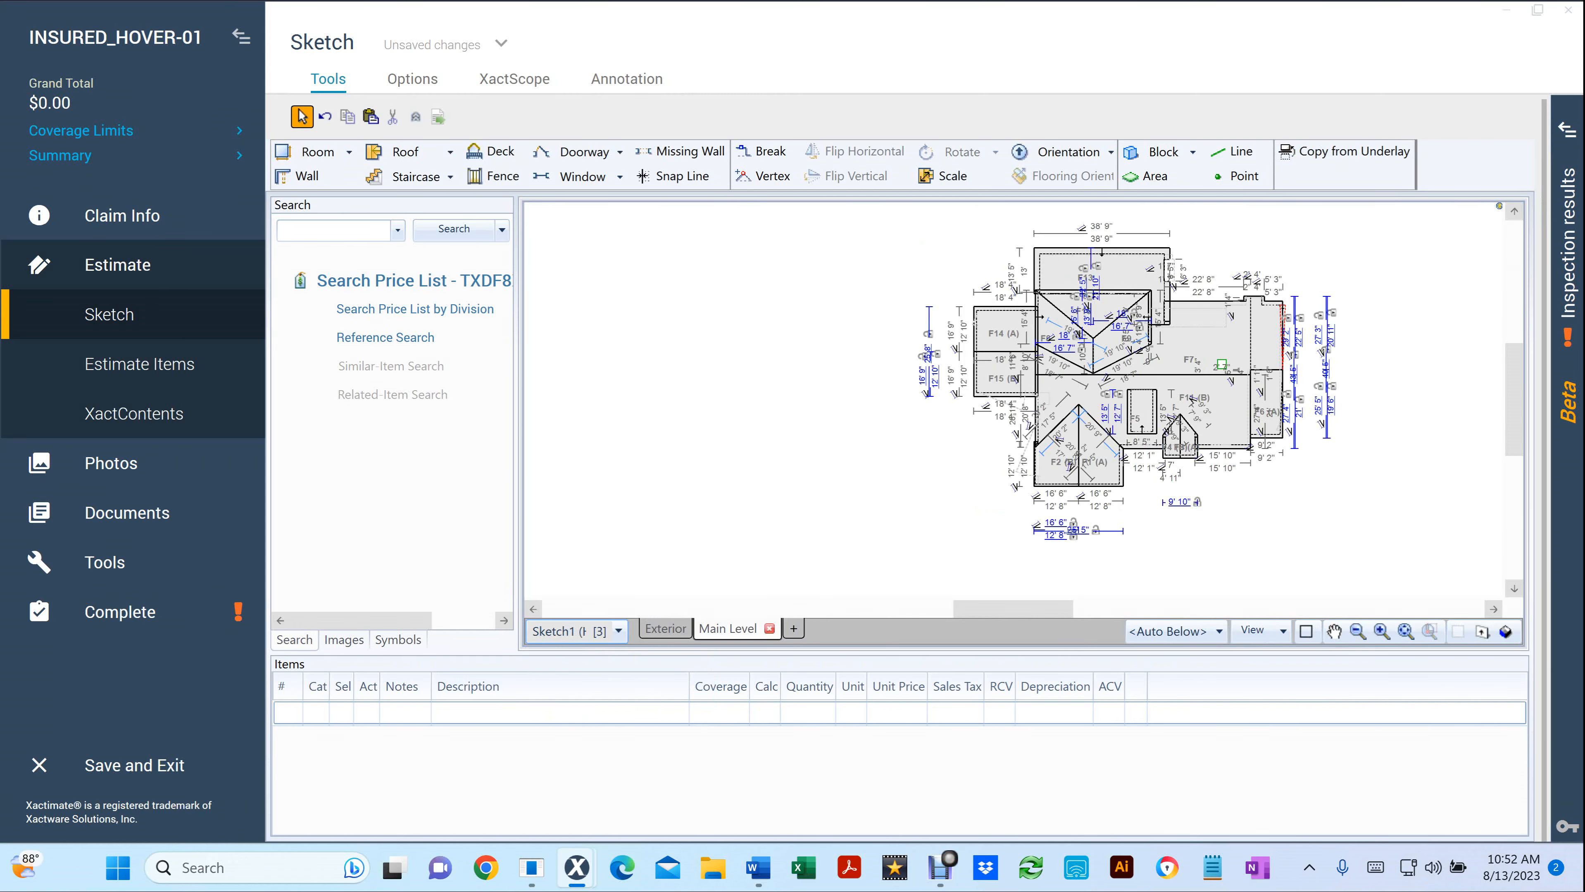
key(ctrl+v)
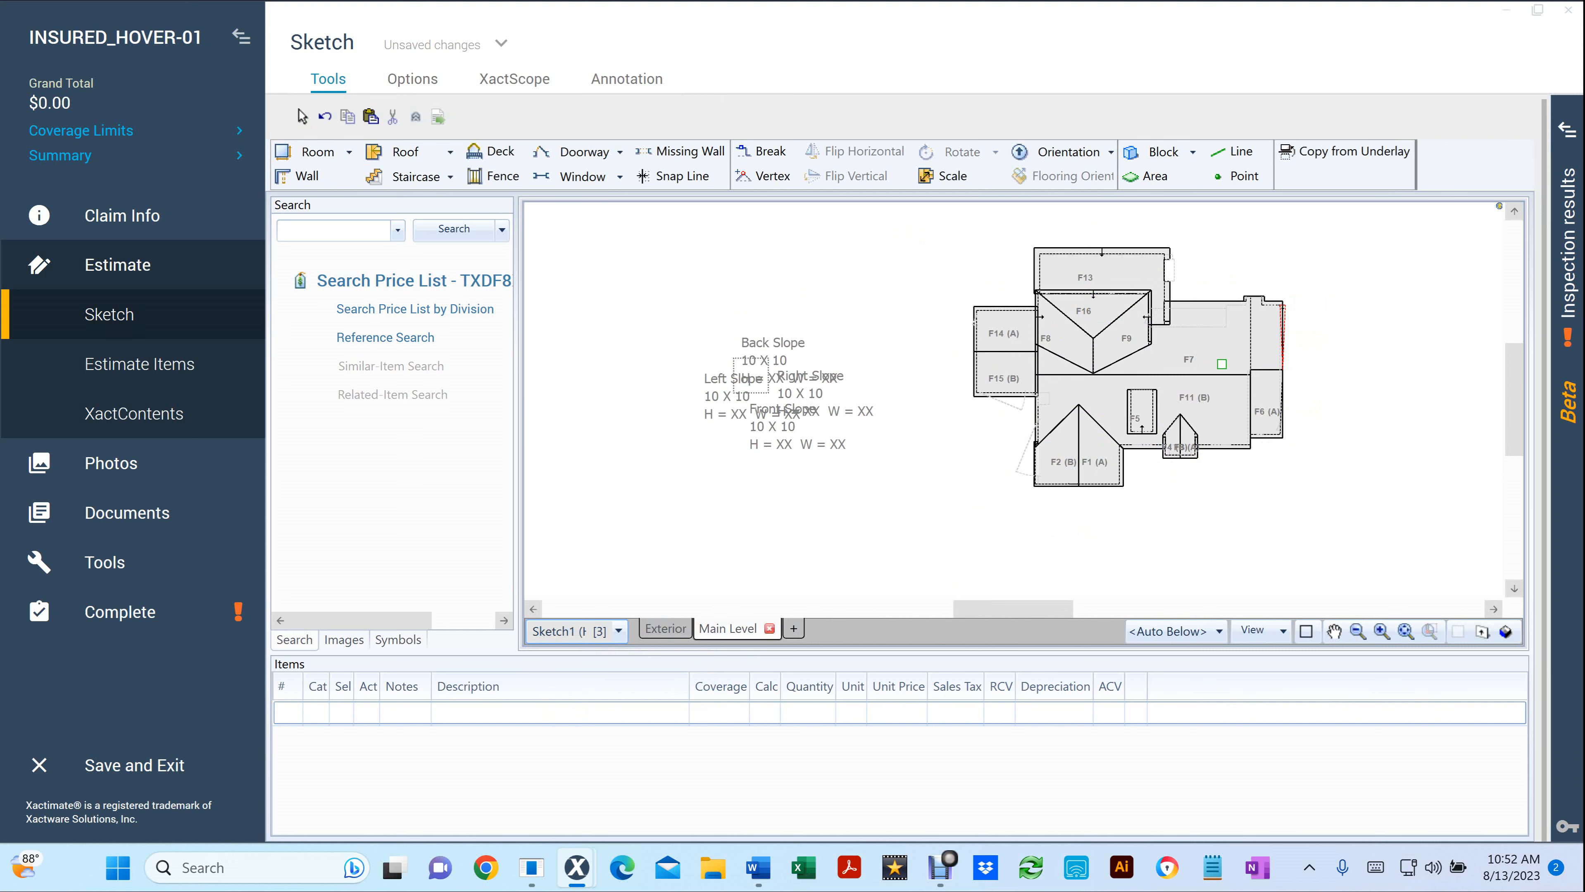
click(750, 375)
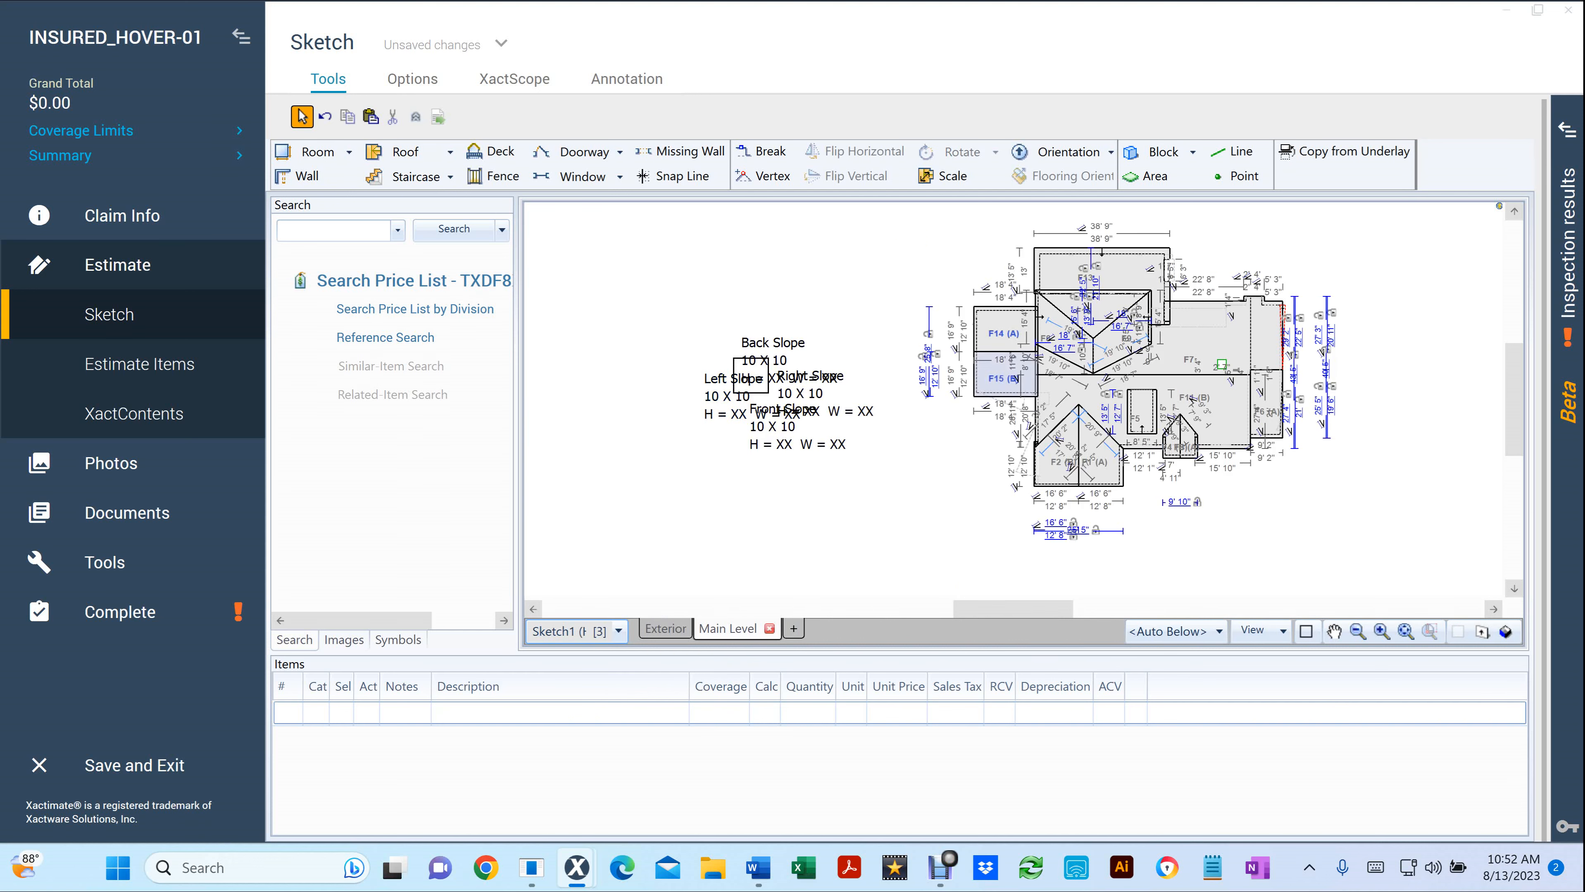
Place the Back Slope label above the roof plan and the Right Slope label to its right
scroll(902, 437, down, 2)
drag(902, 437, 824, 479)
click(743, 414)
drag(743, 415, 981, 252)
click(759, 440)
drag(759, 440, 1169, 421)
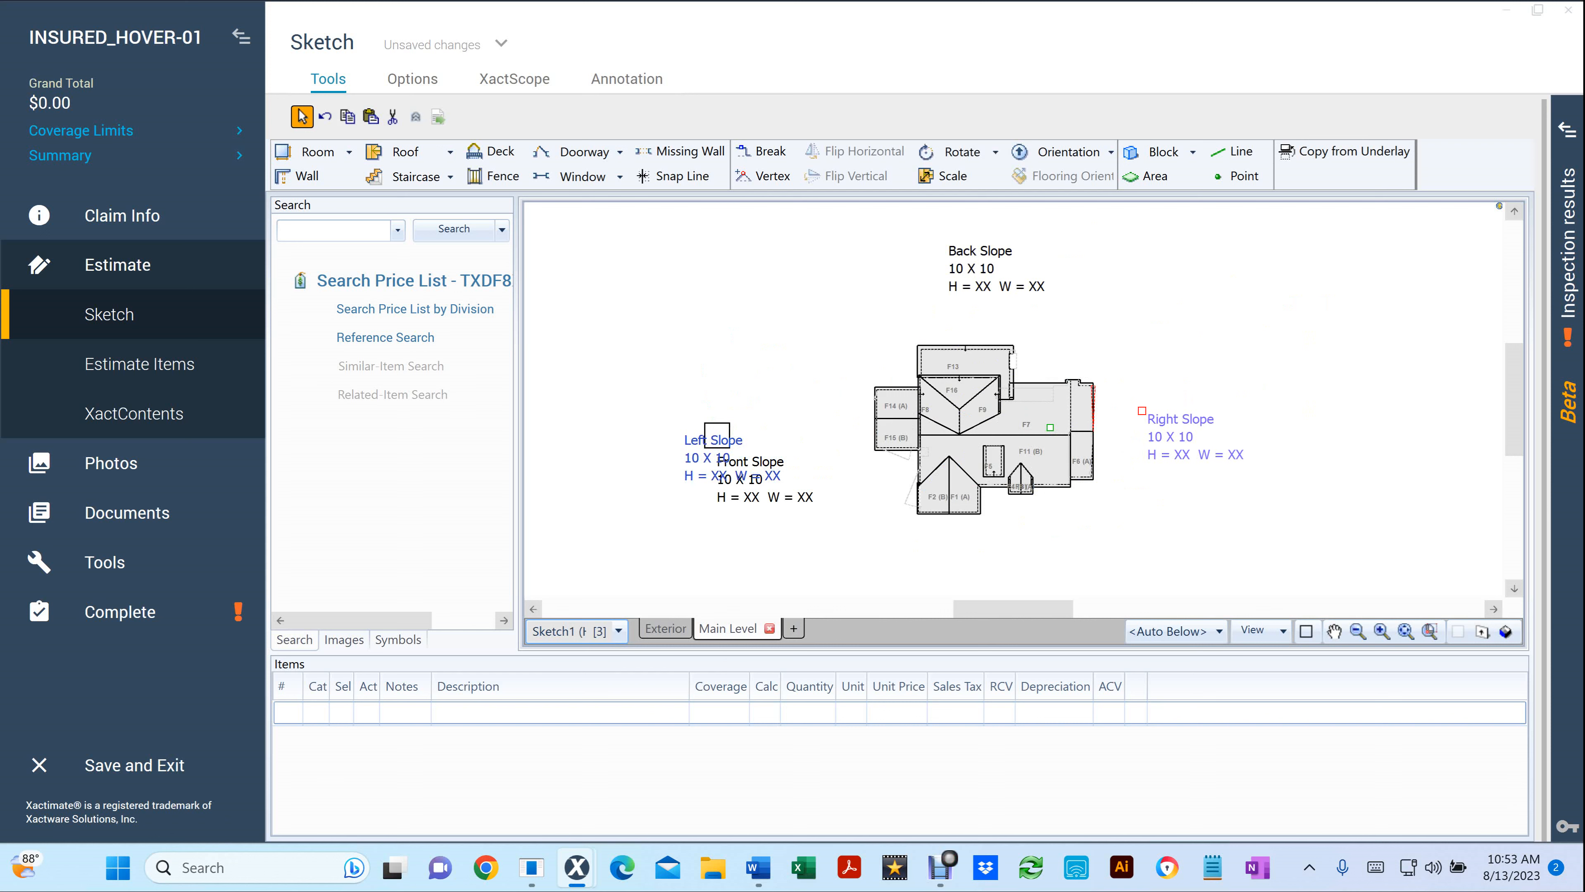
Place the Left Slope label left of the roof plan and the Front Slope label below it
click(709, 441)
drag(709, 441, 774, 408)
click(746, 463)
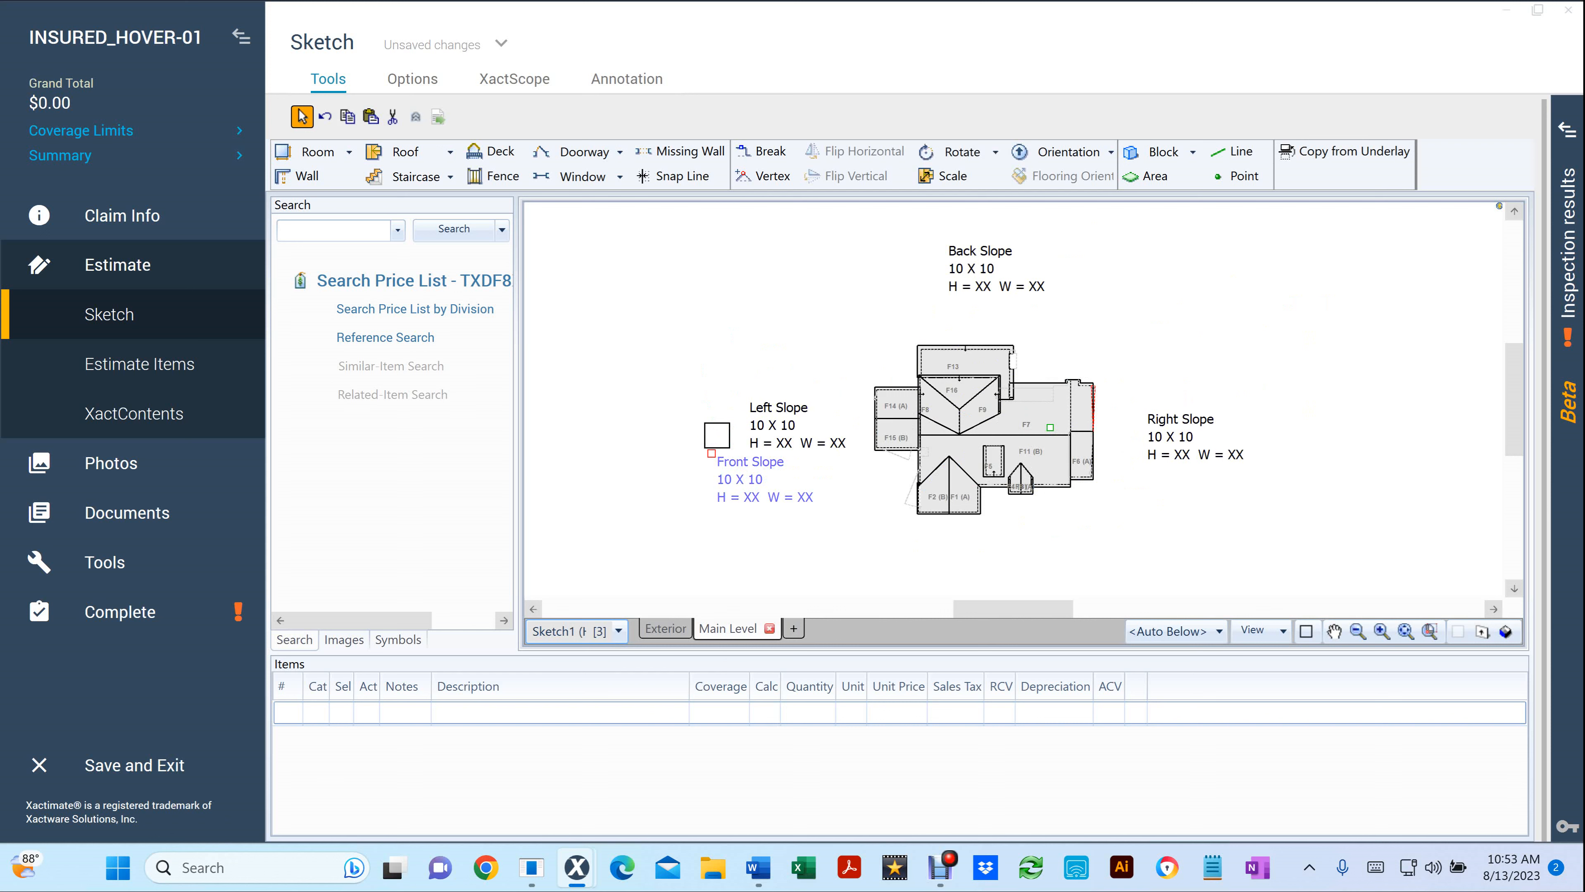
drag(746, 463, 1015, 567)
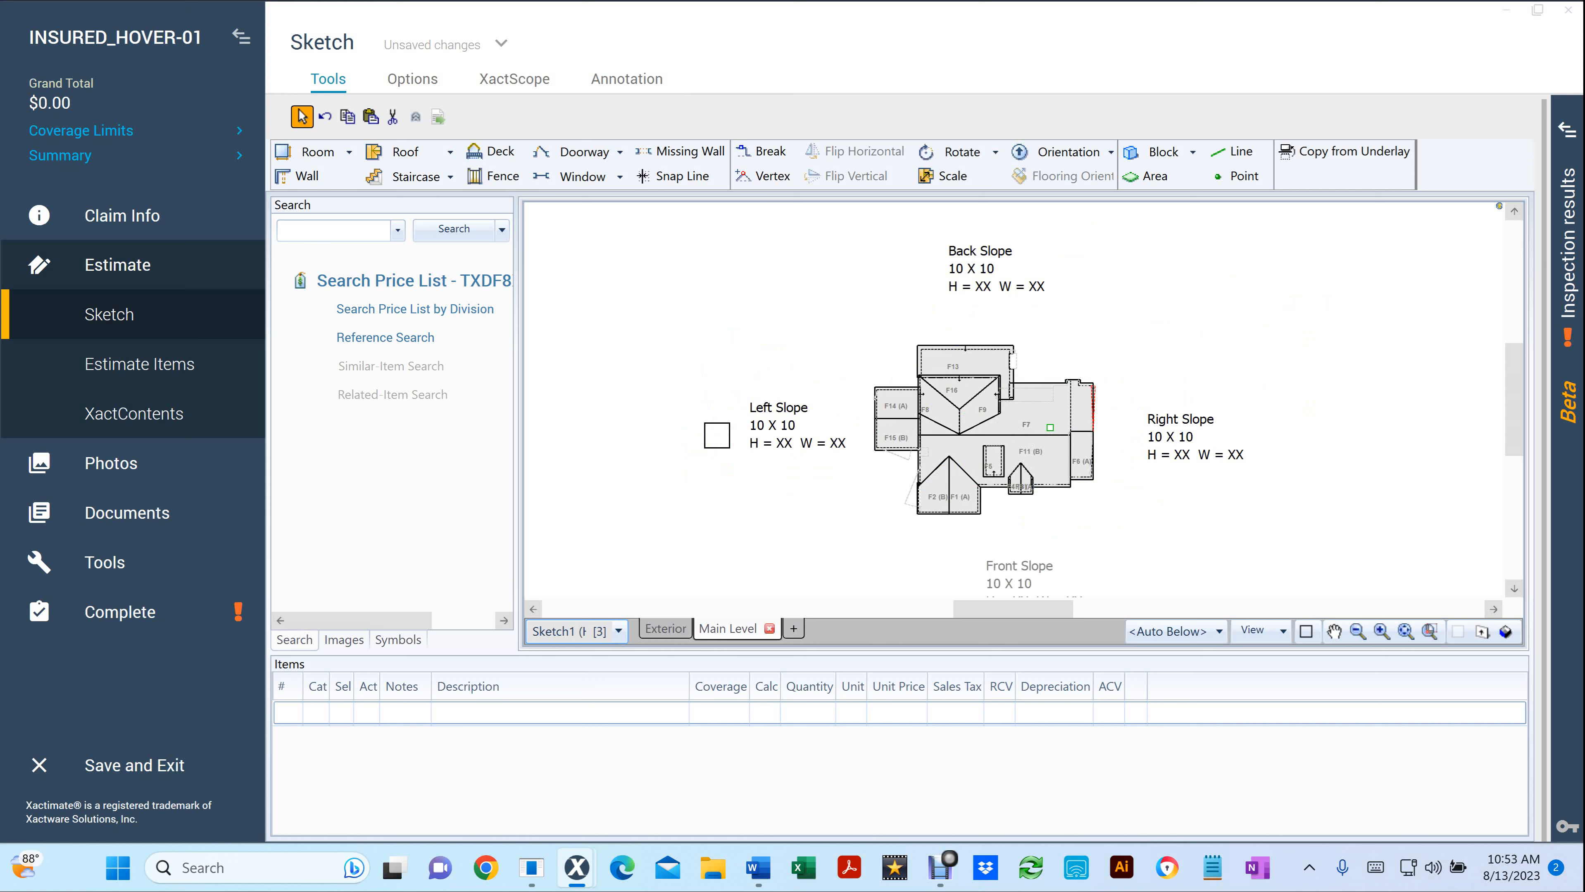
Move the test square onto roof face F11 (B) and paste copies onto faces F7, F1 (A) and F2 (B)
click(717, 435)
drag(717, 435, 823, 514)
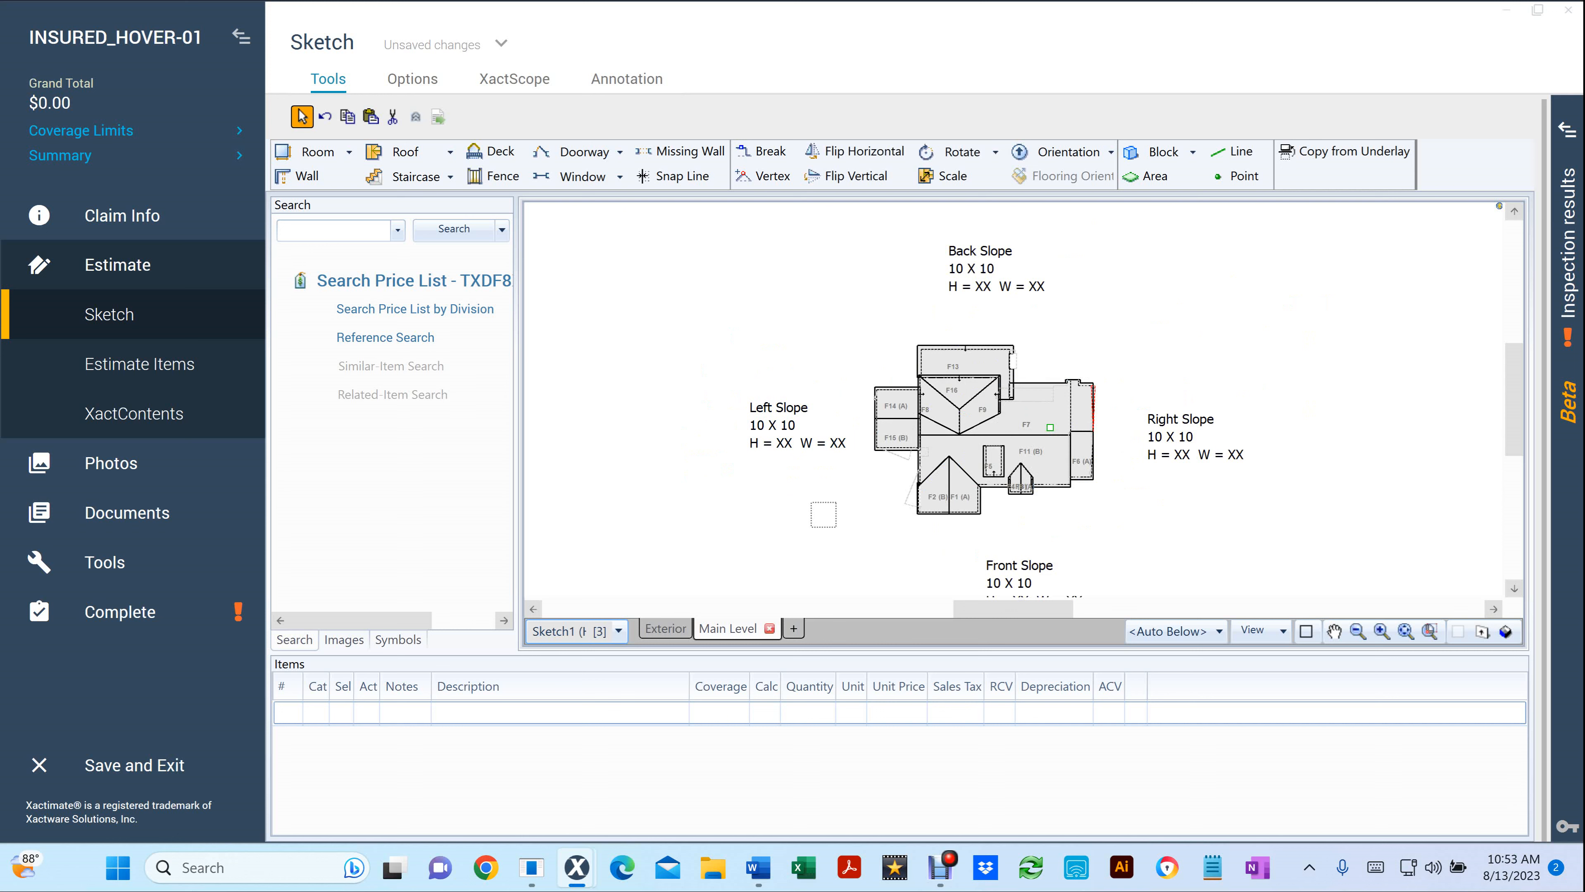
drag(823, 514, 1039, 455)
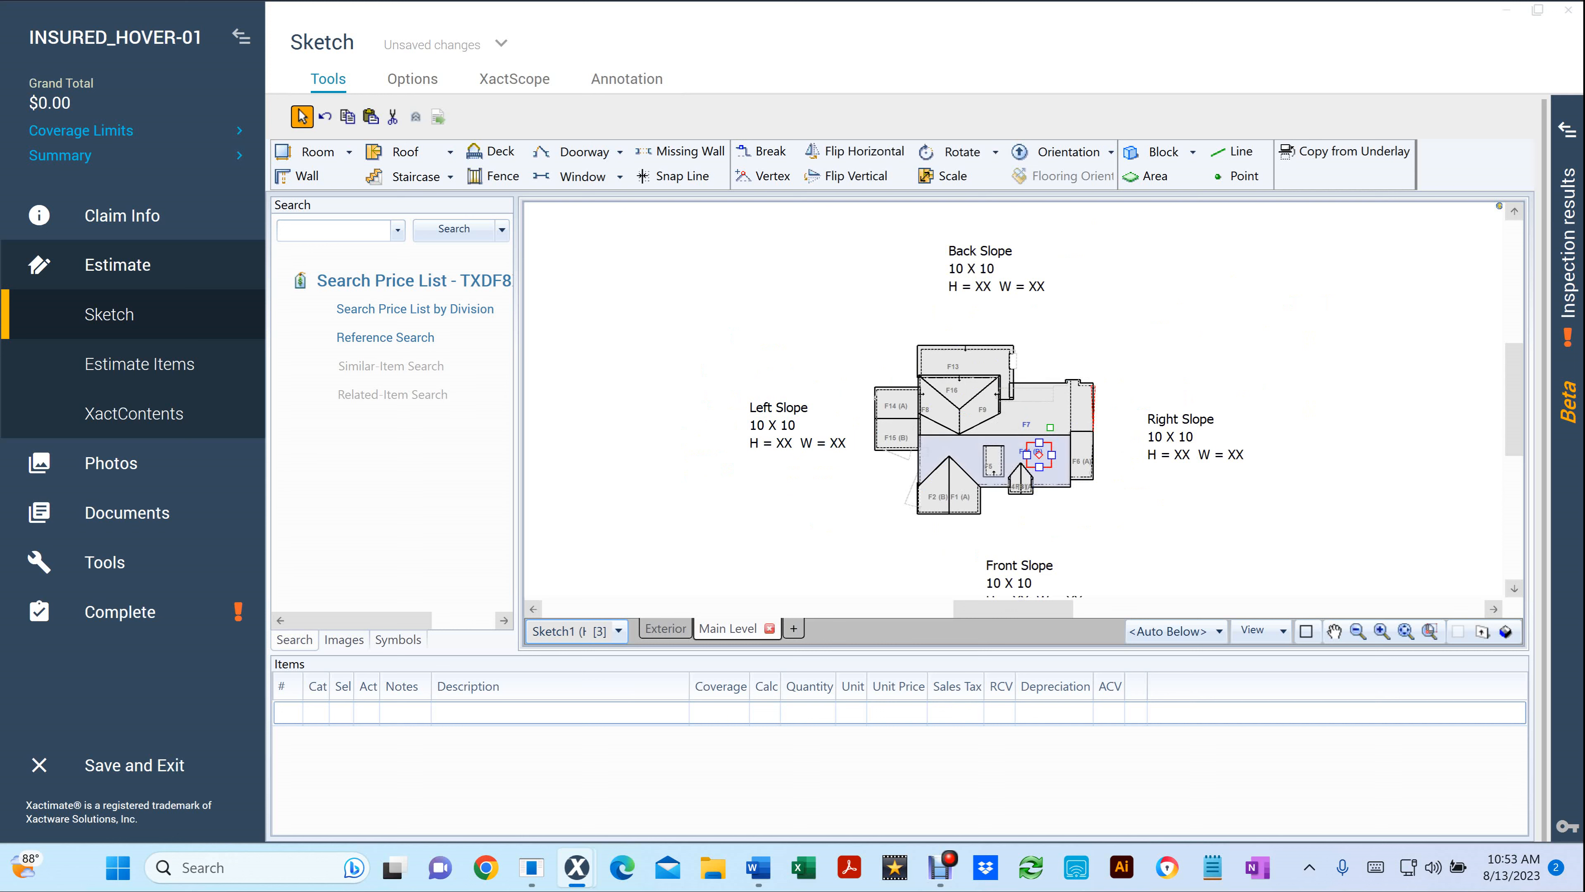
key(ctrl+v)
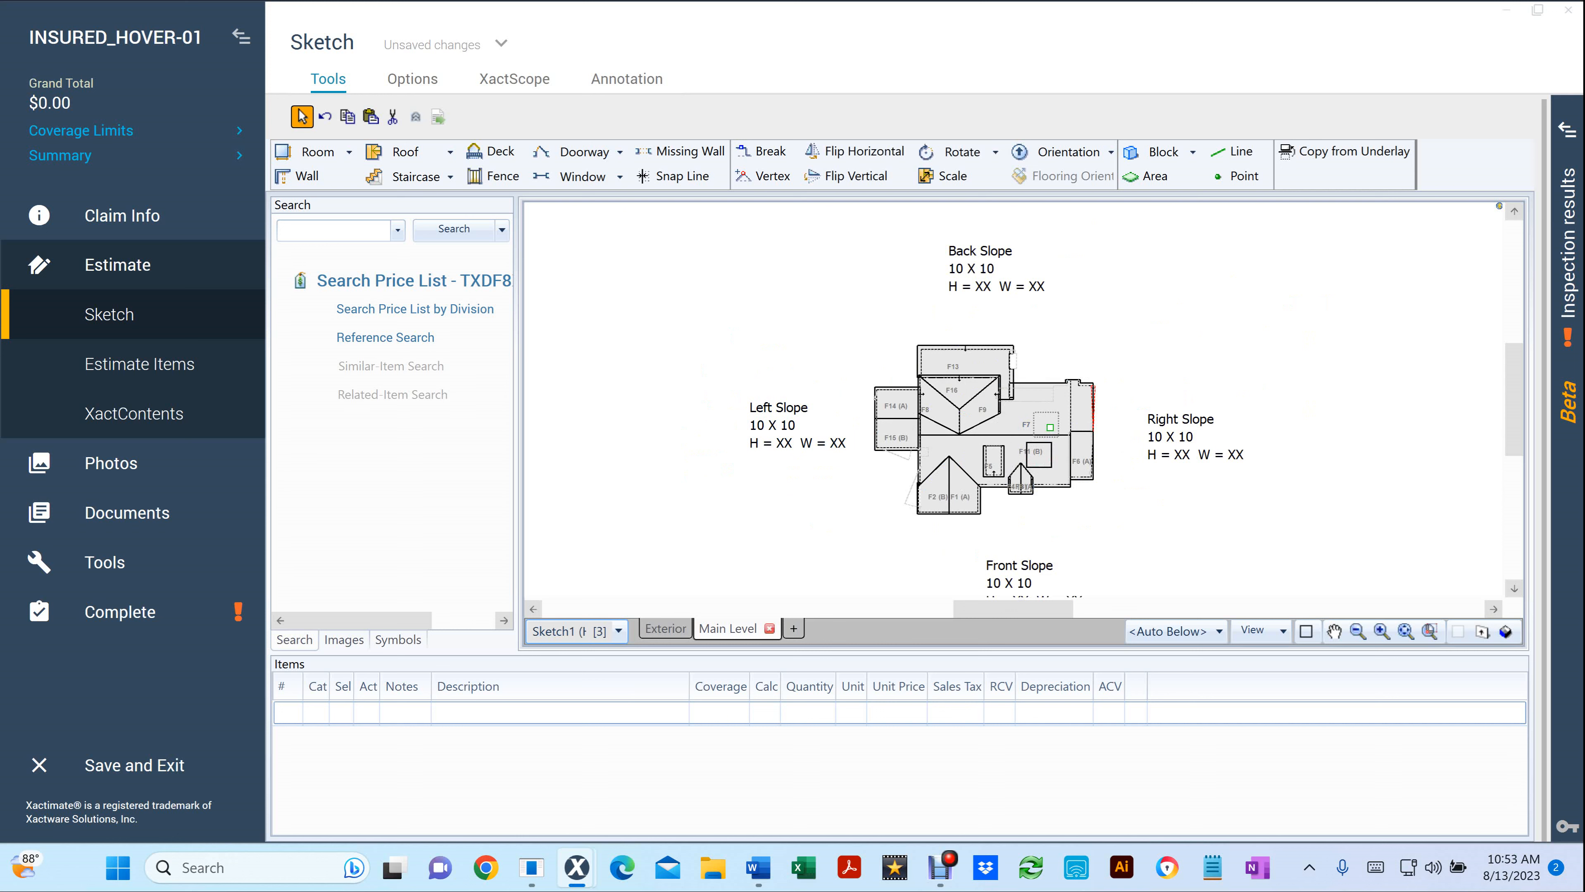
click(1024, 412)
key(ctrl+v)
click(932, 493)
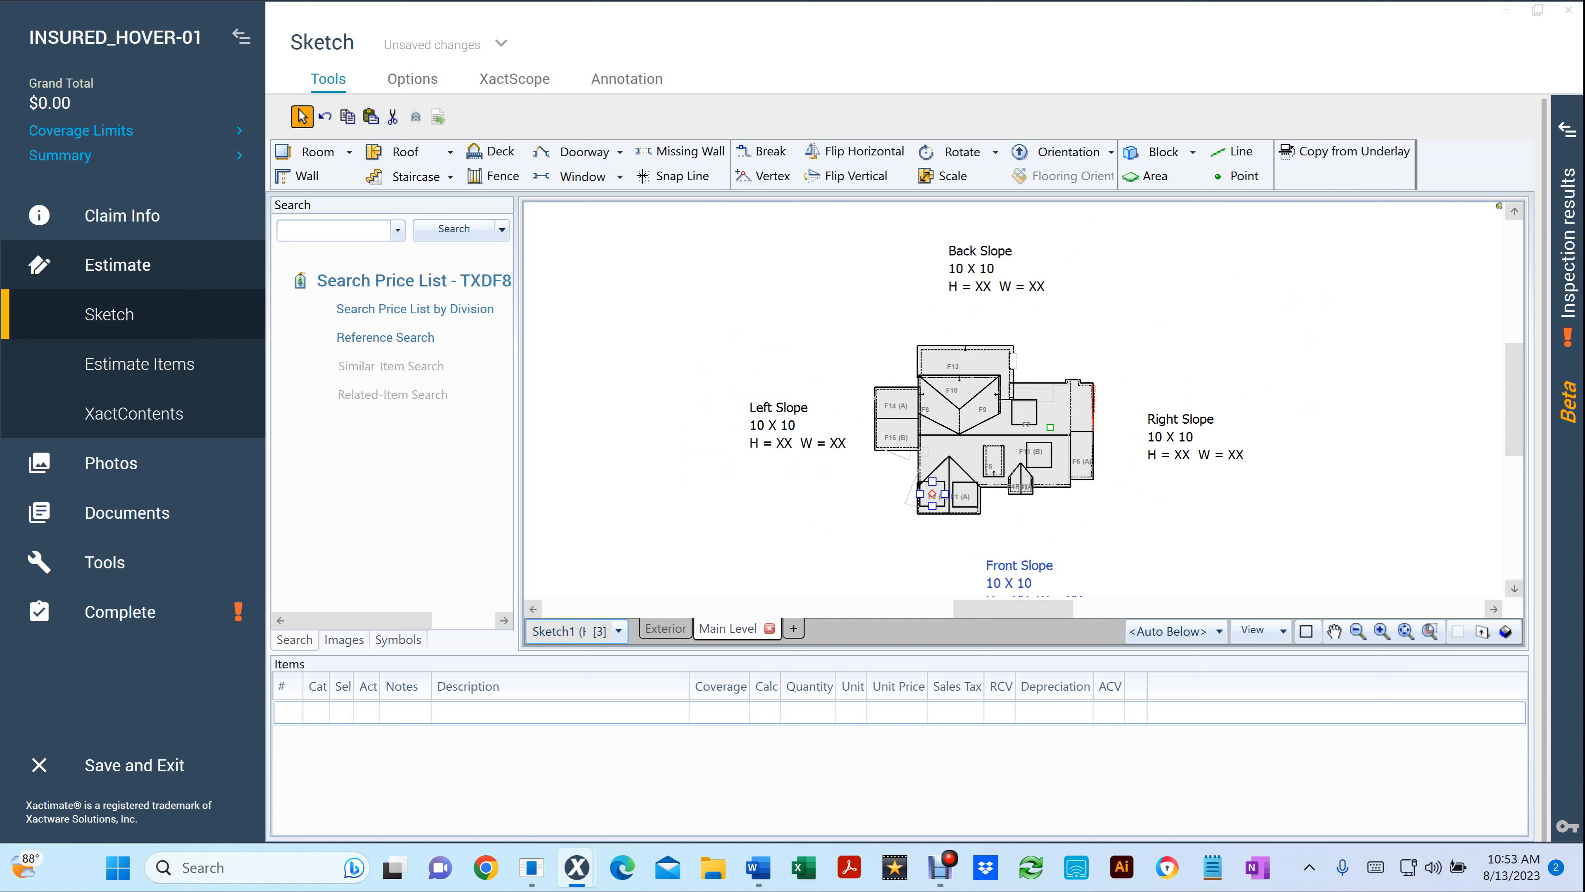
key(ctrl+v)
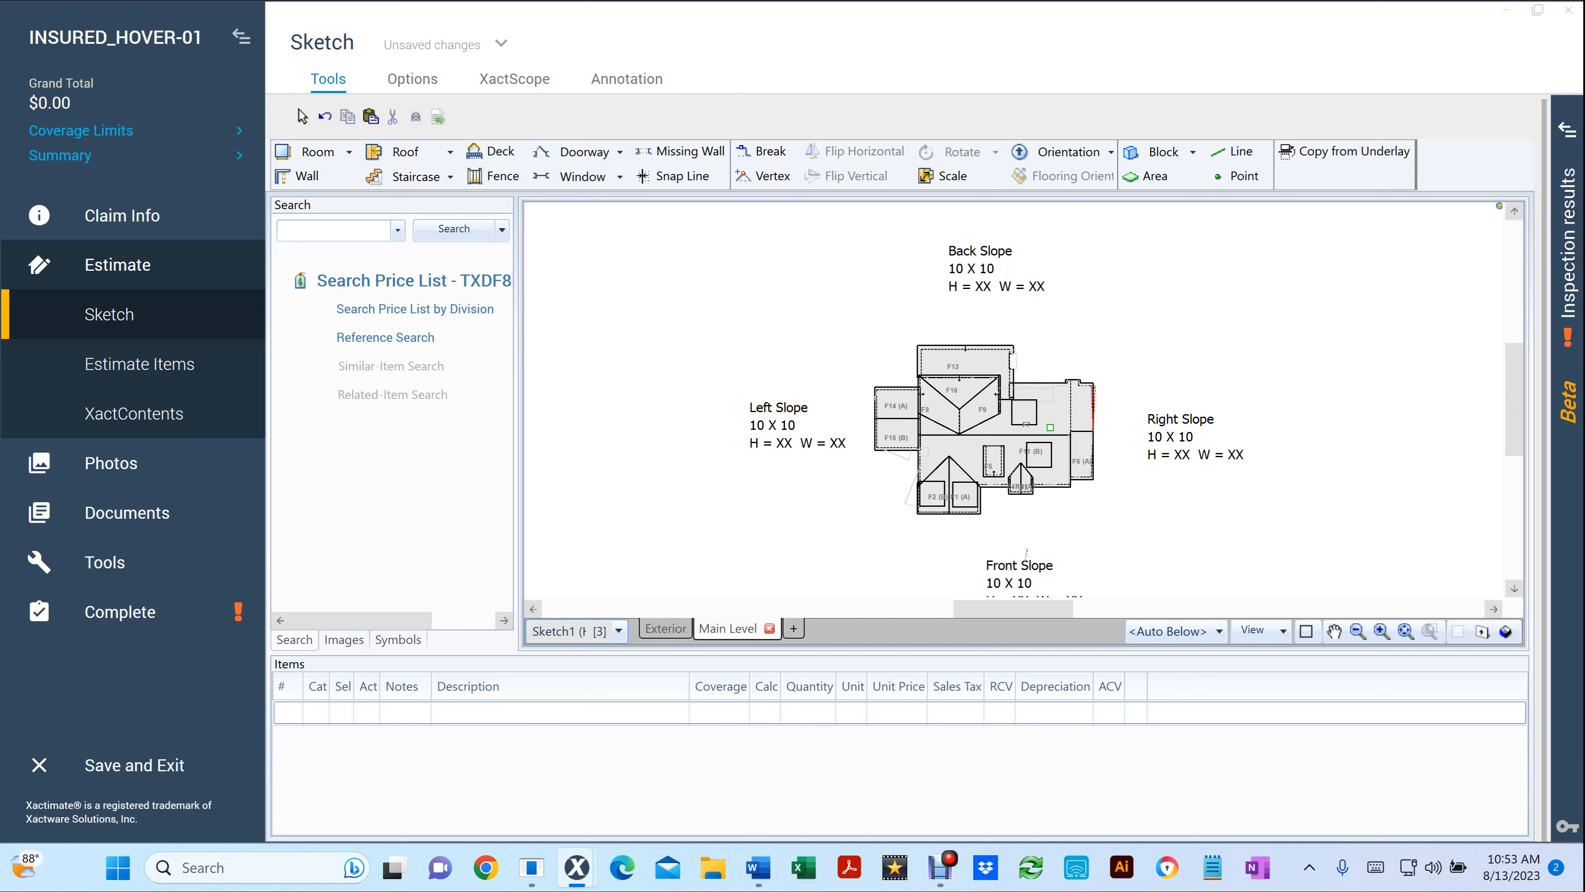
Draw leader lines from the Front, Right, Back and Left Slope labels to their matching test squares on the roof
drag(1027, 549, 1041, 451)
drag(1147, 428, 981, 494)
drag(986, 298, 1029, 421)
drag(827, 415, 933, 488)
click(1198, 565)
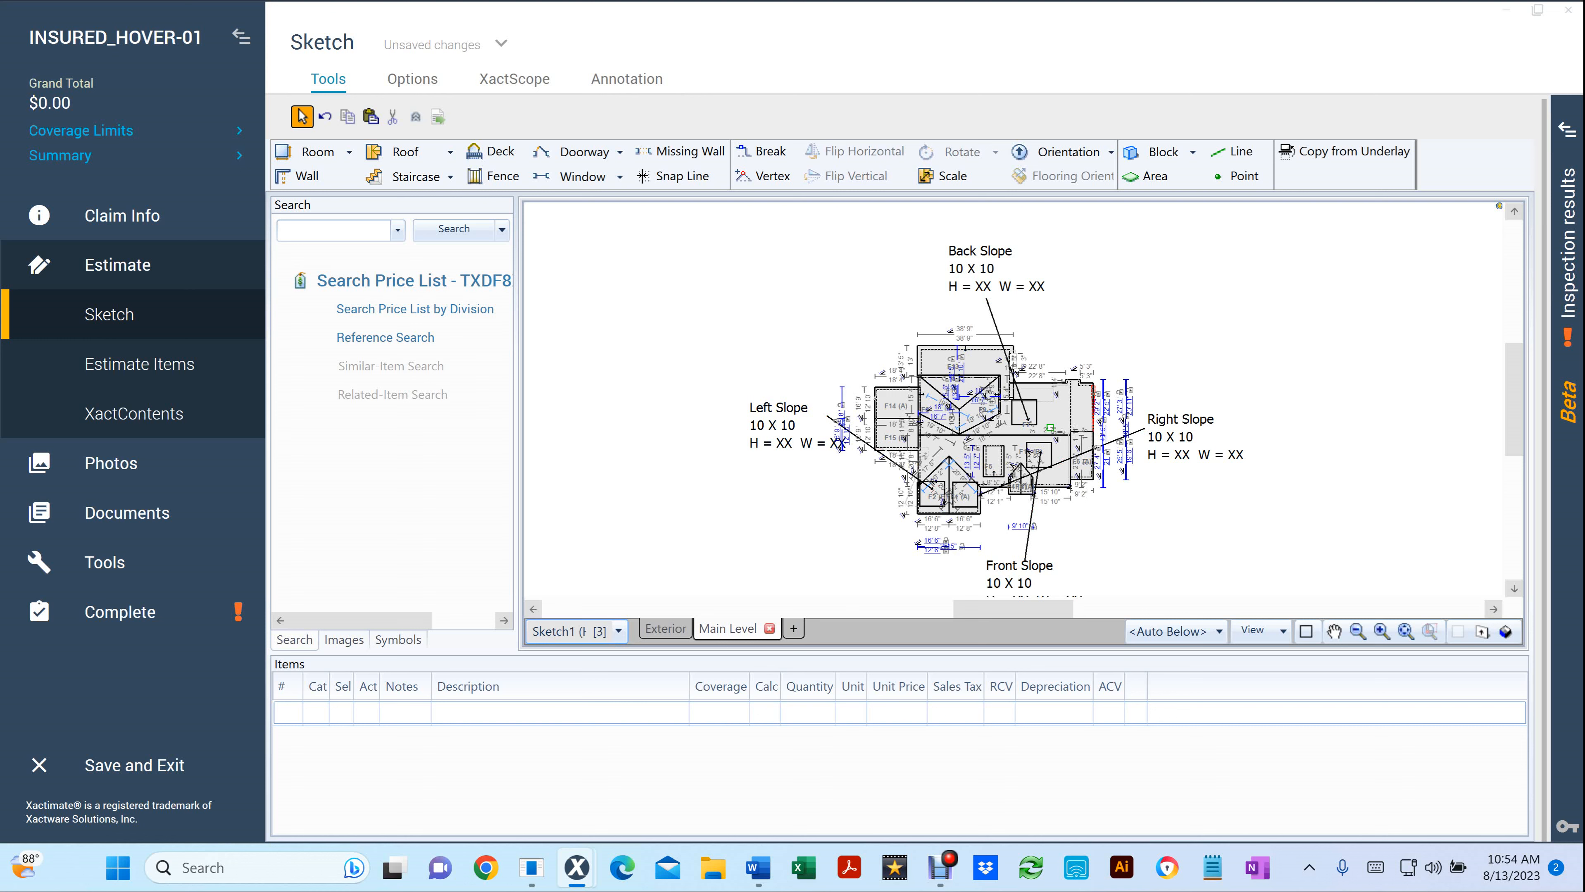
Rename the Sketch1 (HOVER) sketch page as DwellingXXX with an automatically generated code
scroll(691, 509, down, 1)
click(618, 631)
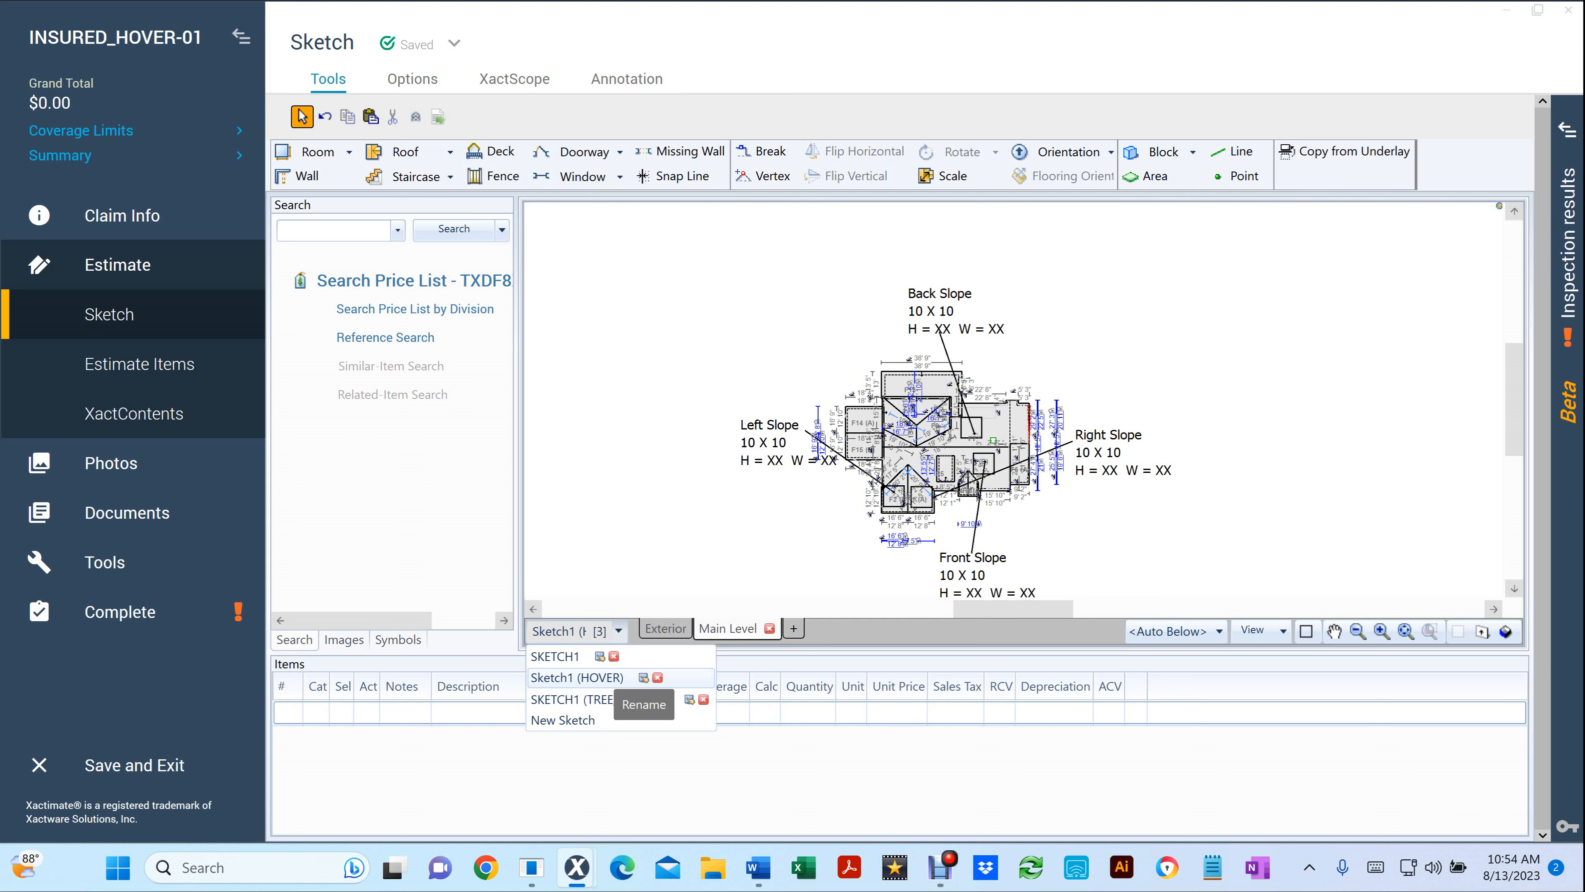
click(689, 699)
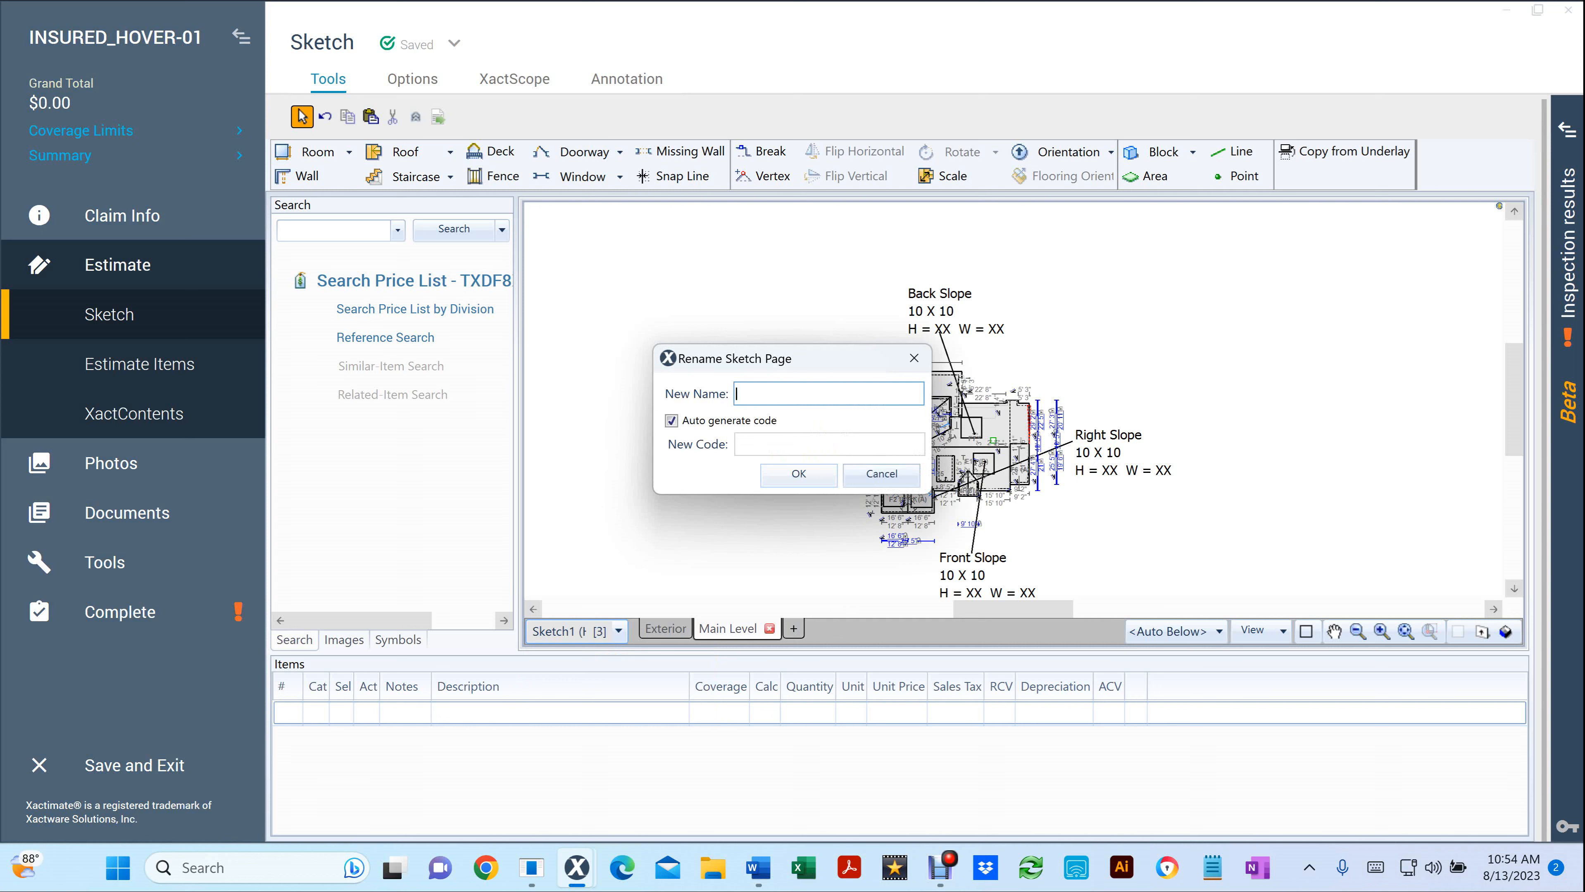
text(DwellingXXX)
key(Return)
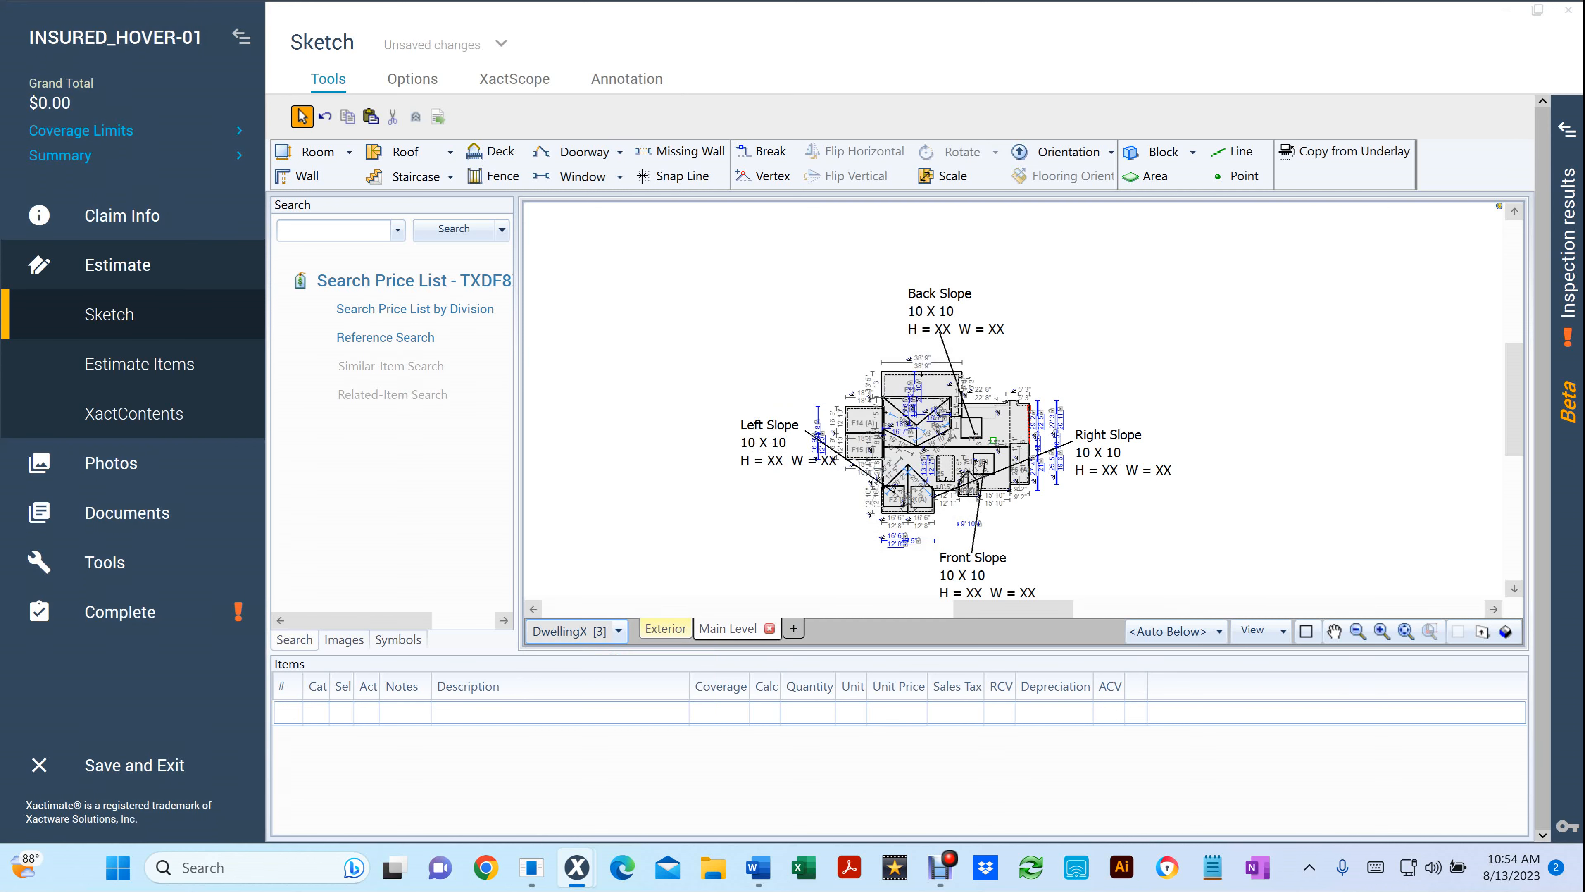
Rename the Exterior level of the DwellingXXX sketch as ElevationXXX
click(665, 628)
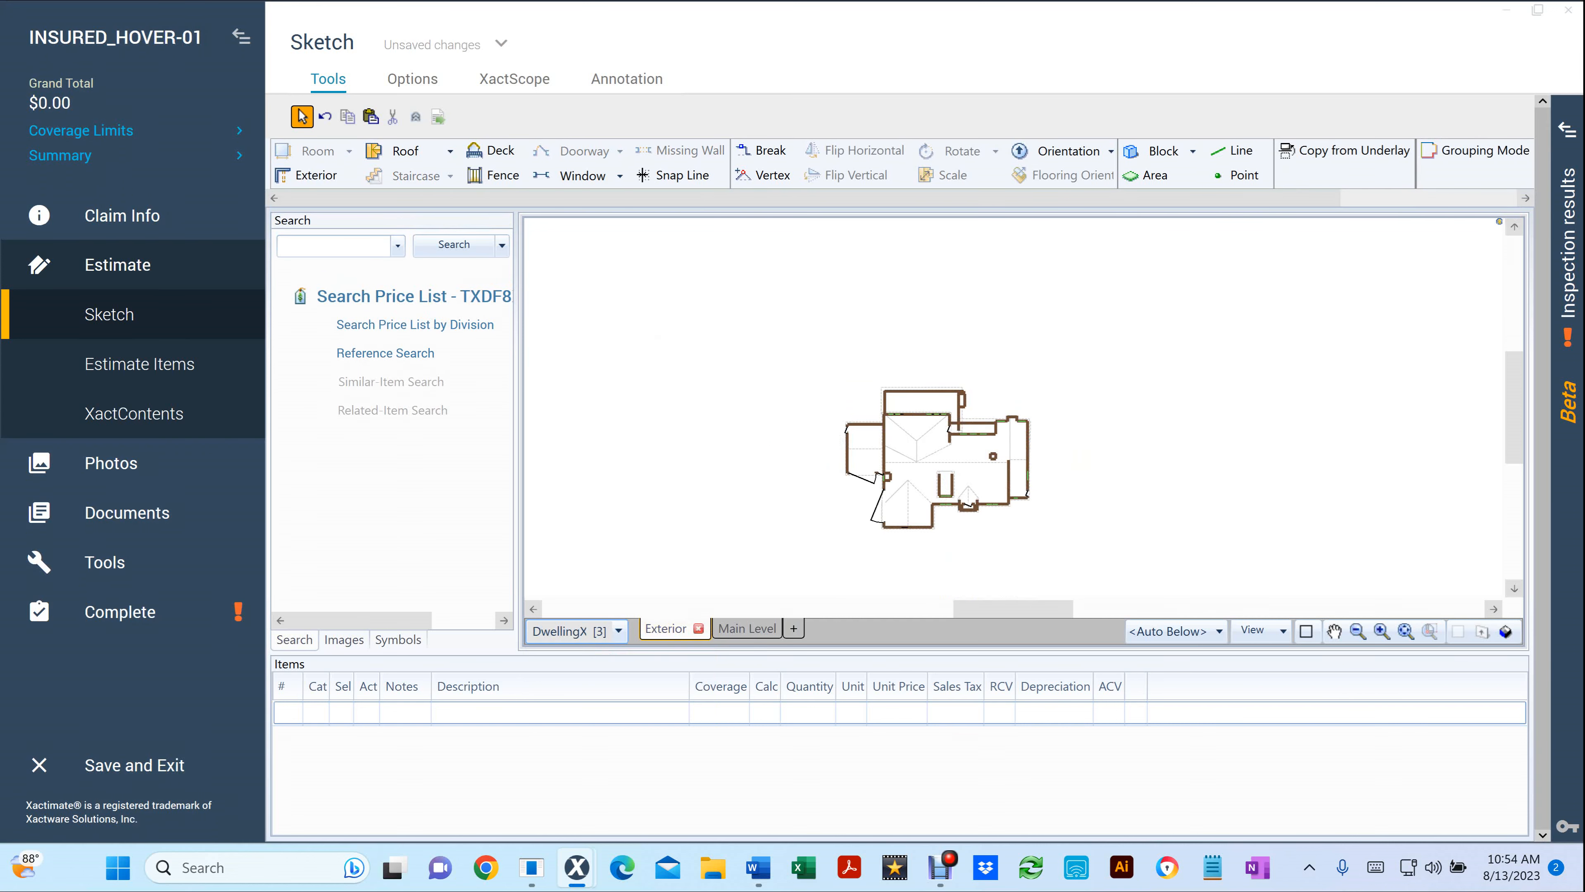
right_click(666, 628)
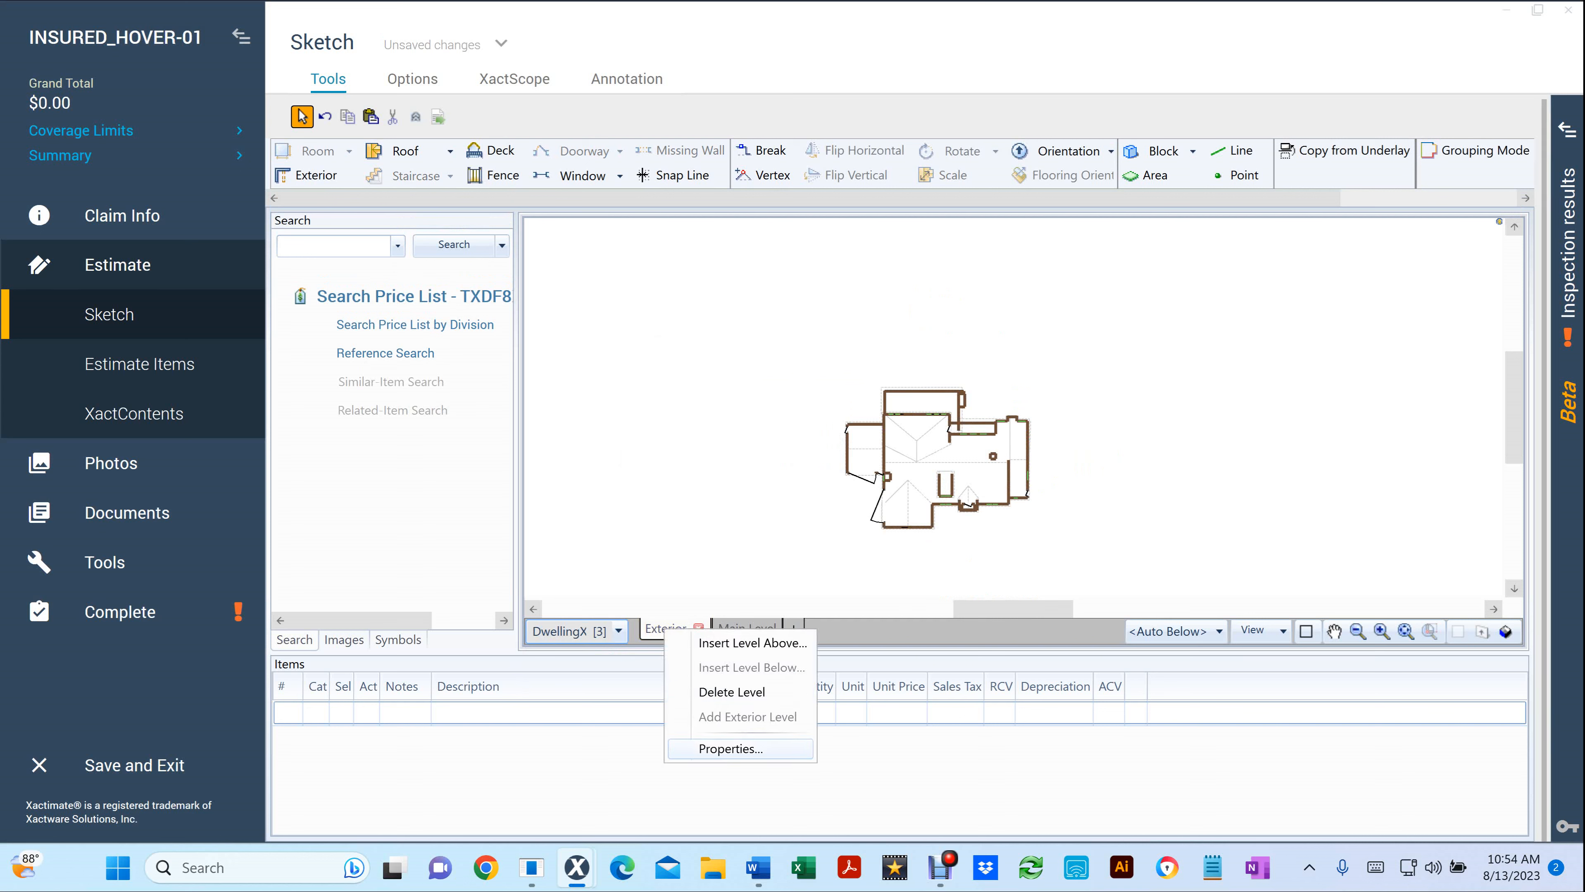
click(730, 748)
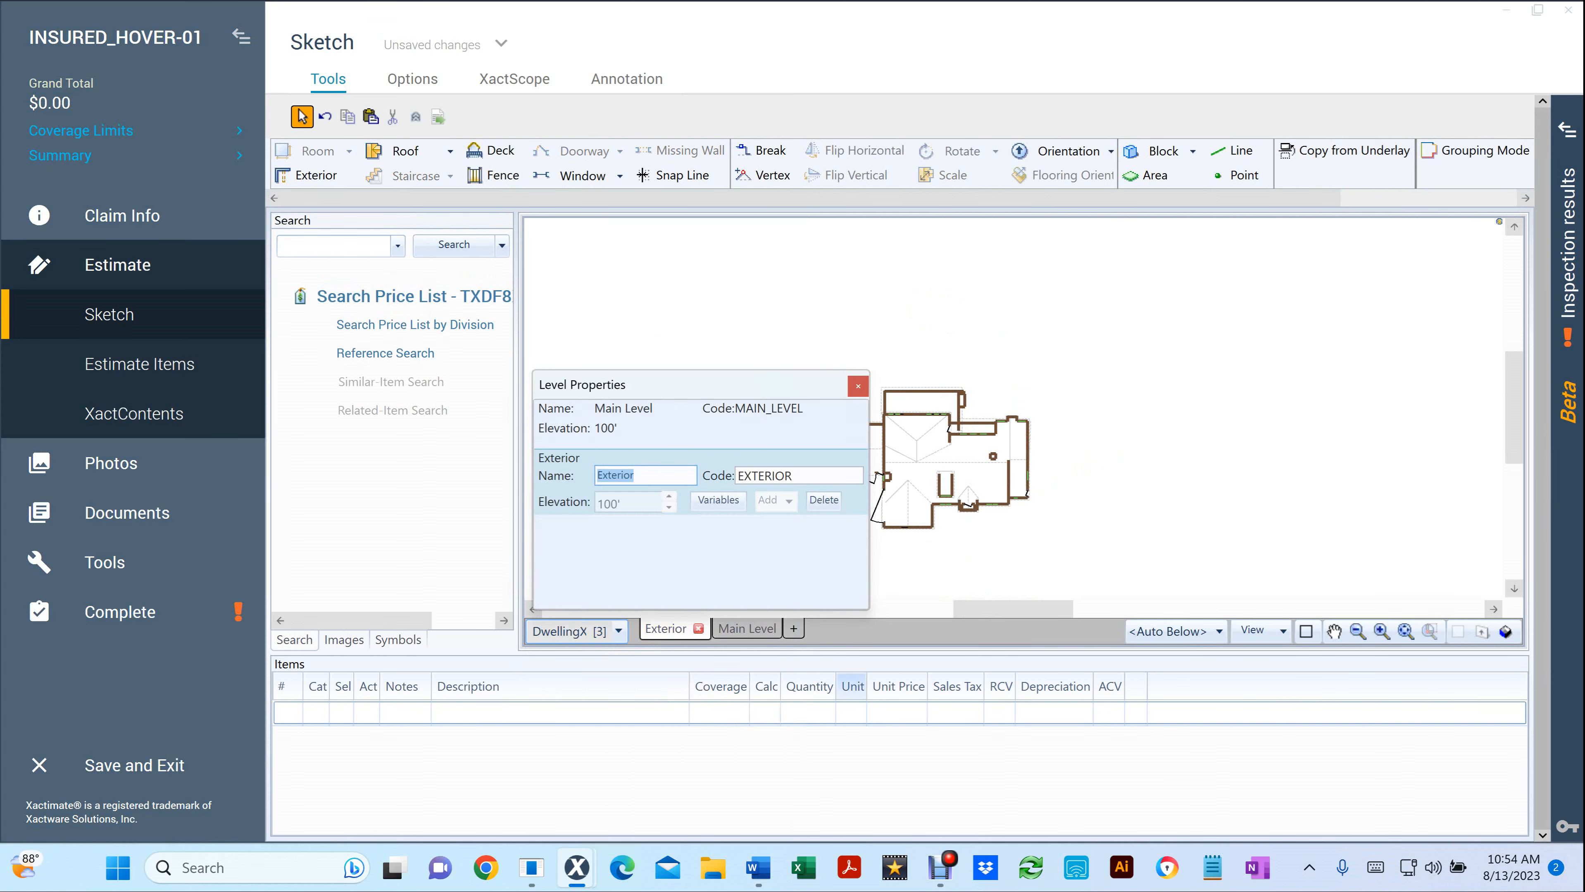
text(ElevationXXX)
Rename the Main Level of the DwellingXXX sketch as ExteriorXXX
click(747, 628)
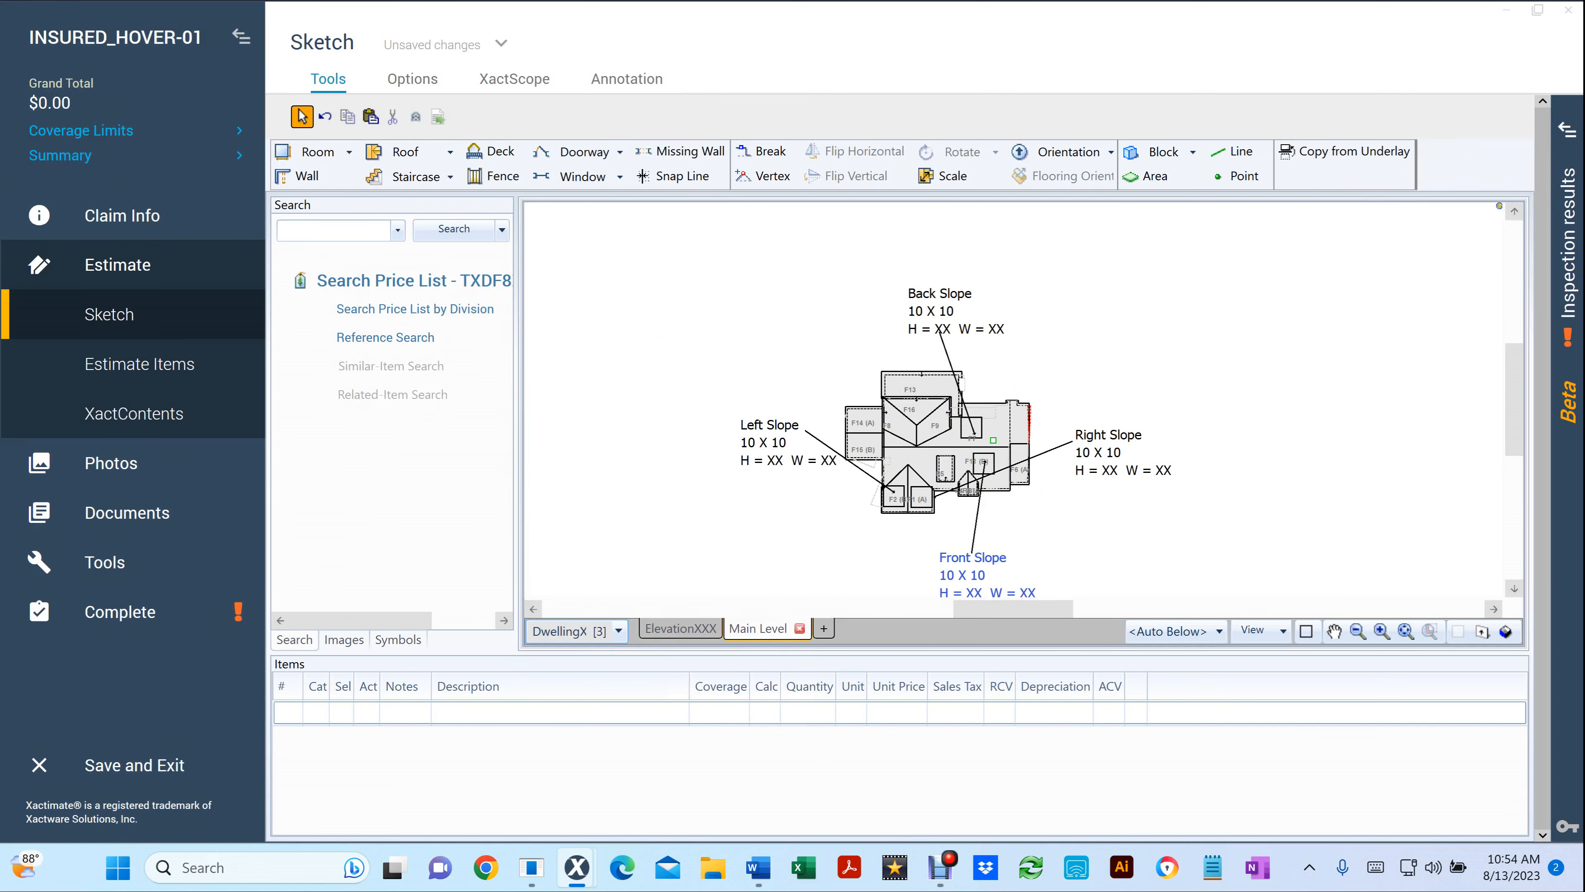
right_click(768, 628)
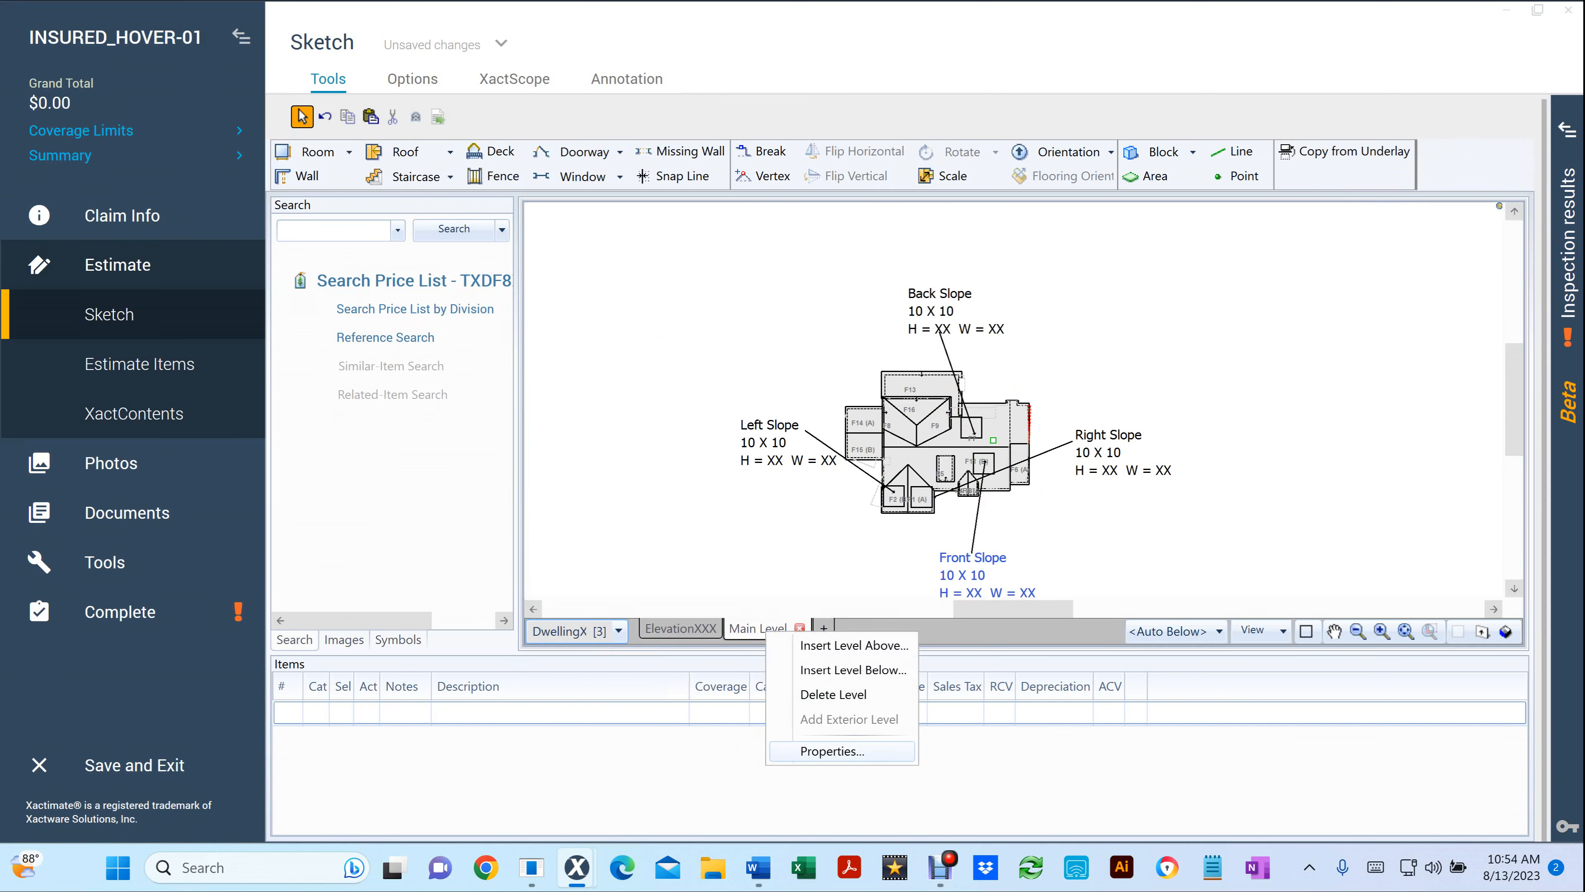
click(812, 751)
text(Exterior)
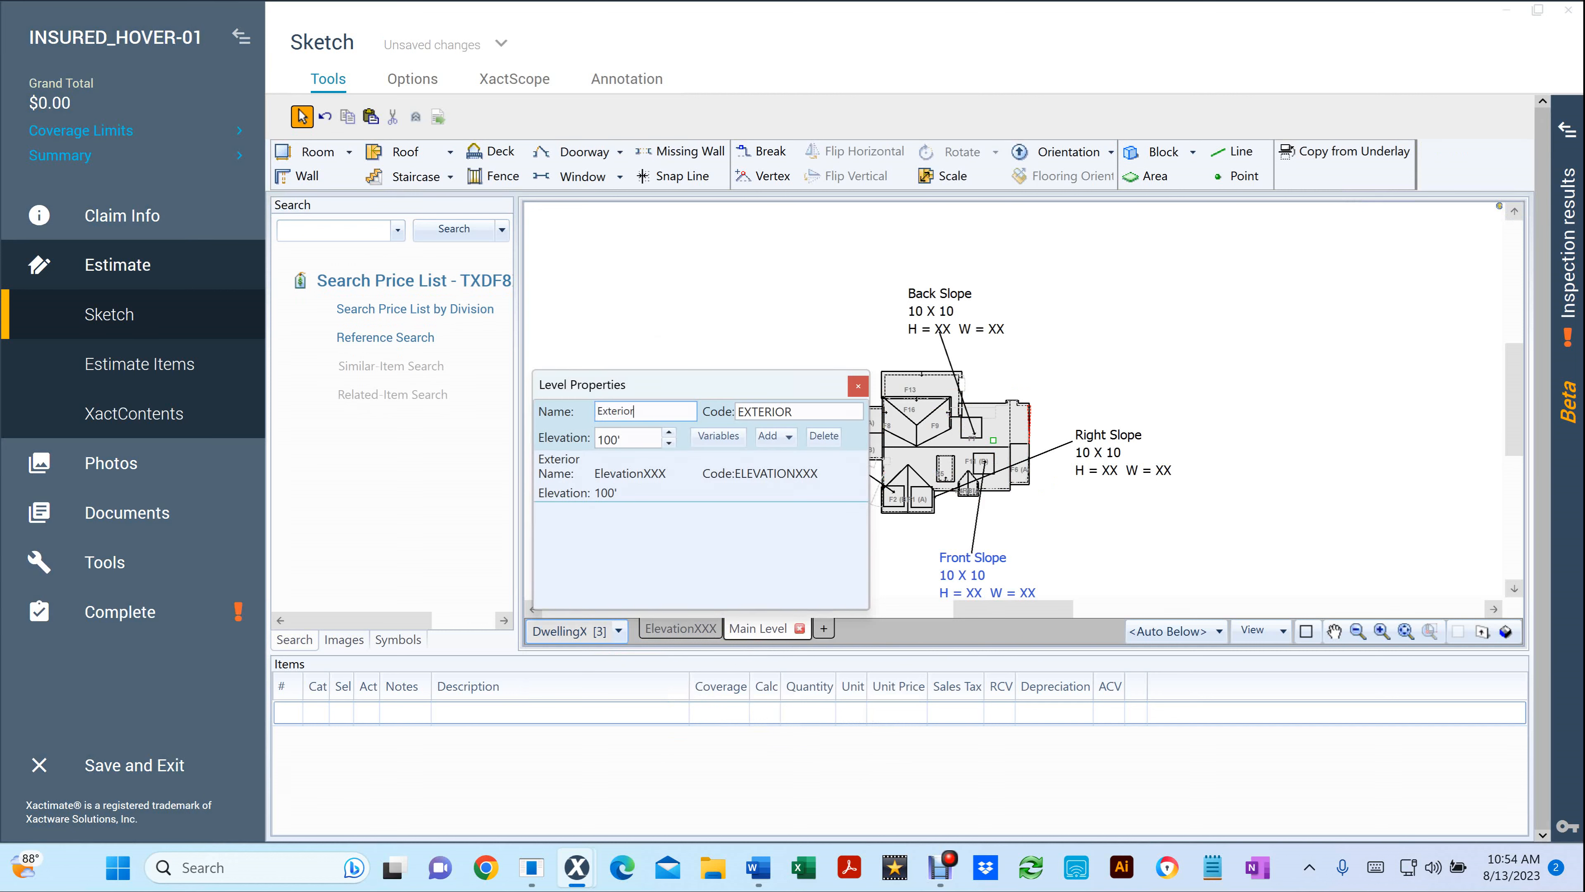
text(XXX)
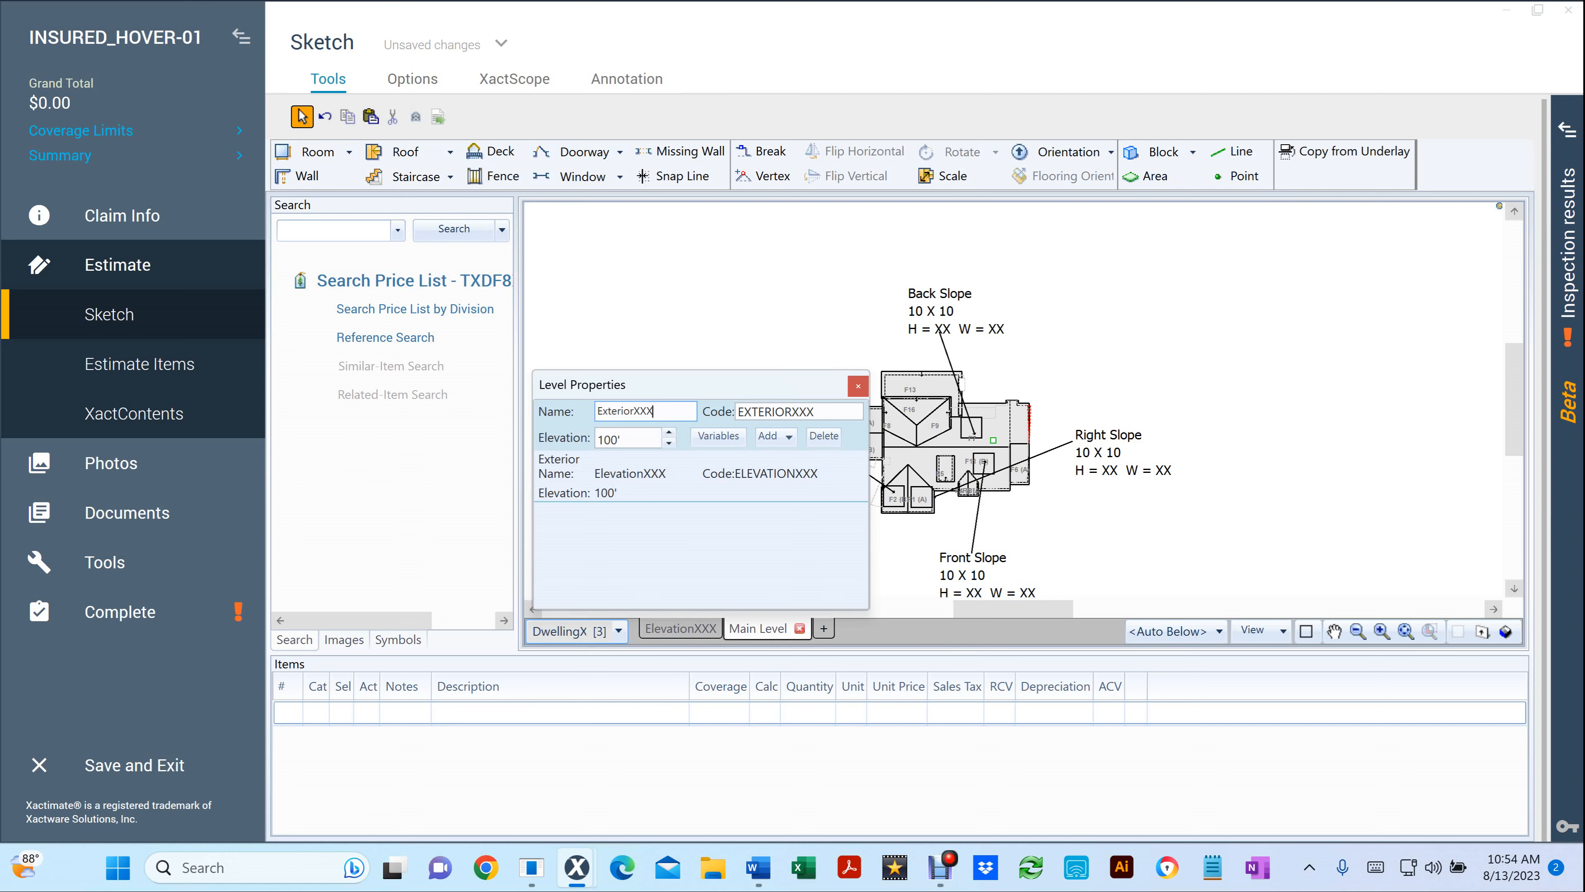
key(Return)
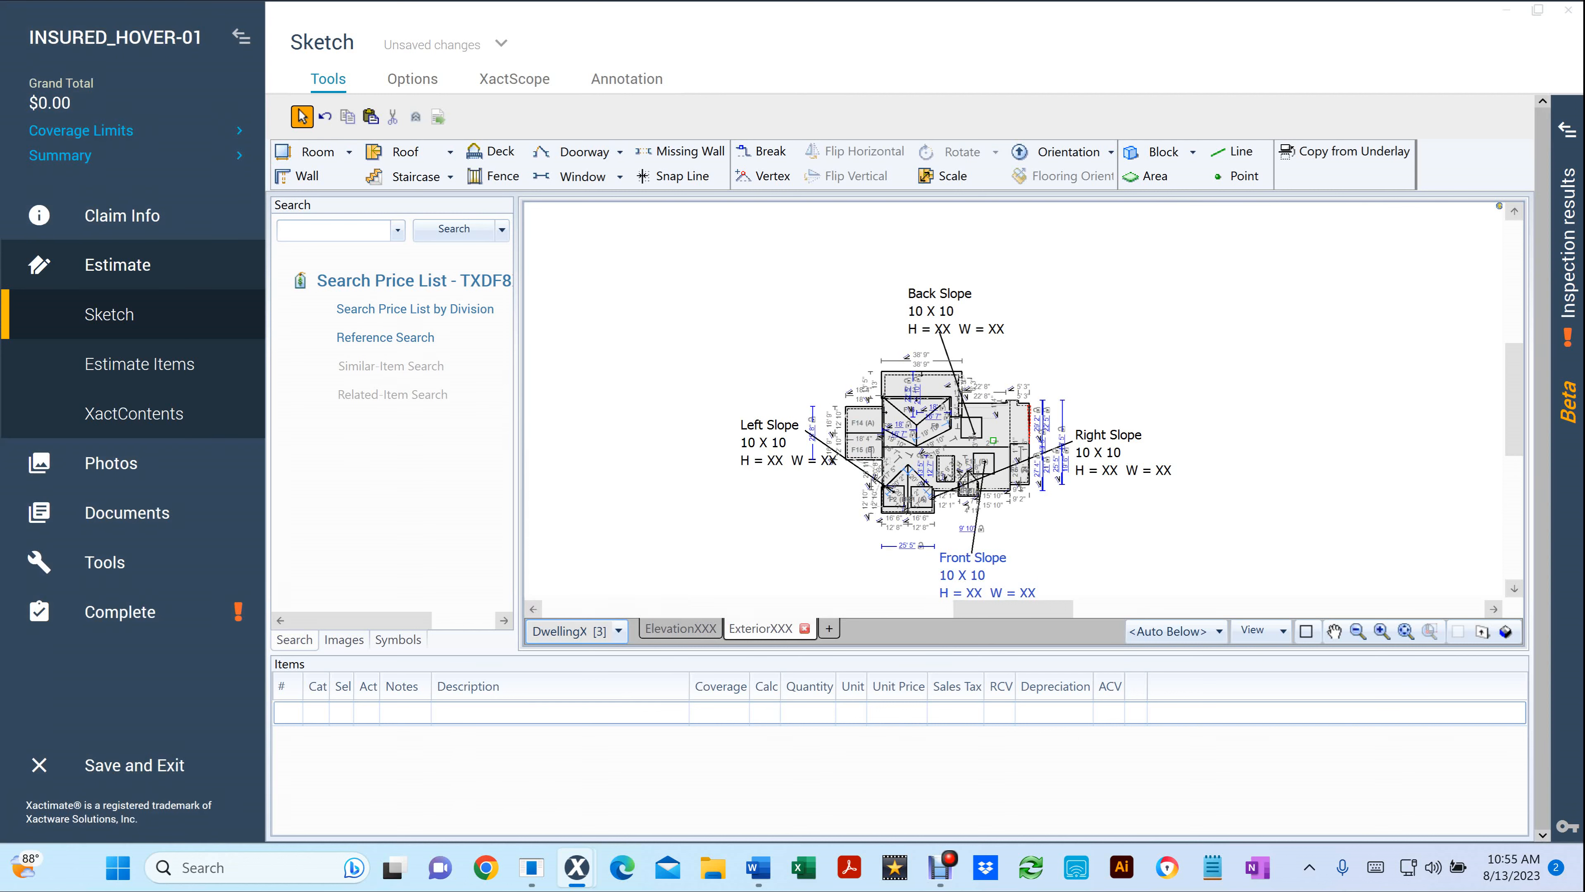
Delete the SKETCH1 and SKETCH1 (TREE_CARRIER) sketch documents, keeping only DwellingXXX
click(617, 631)
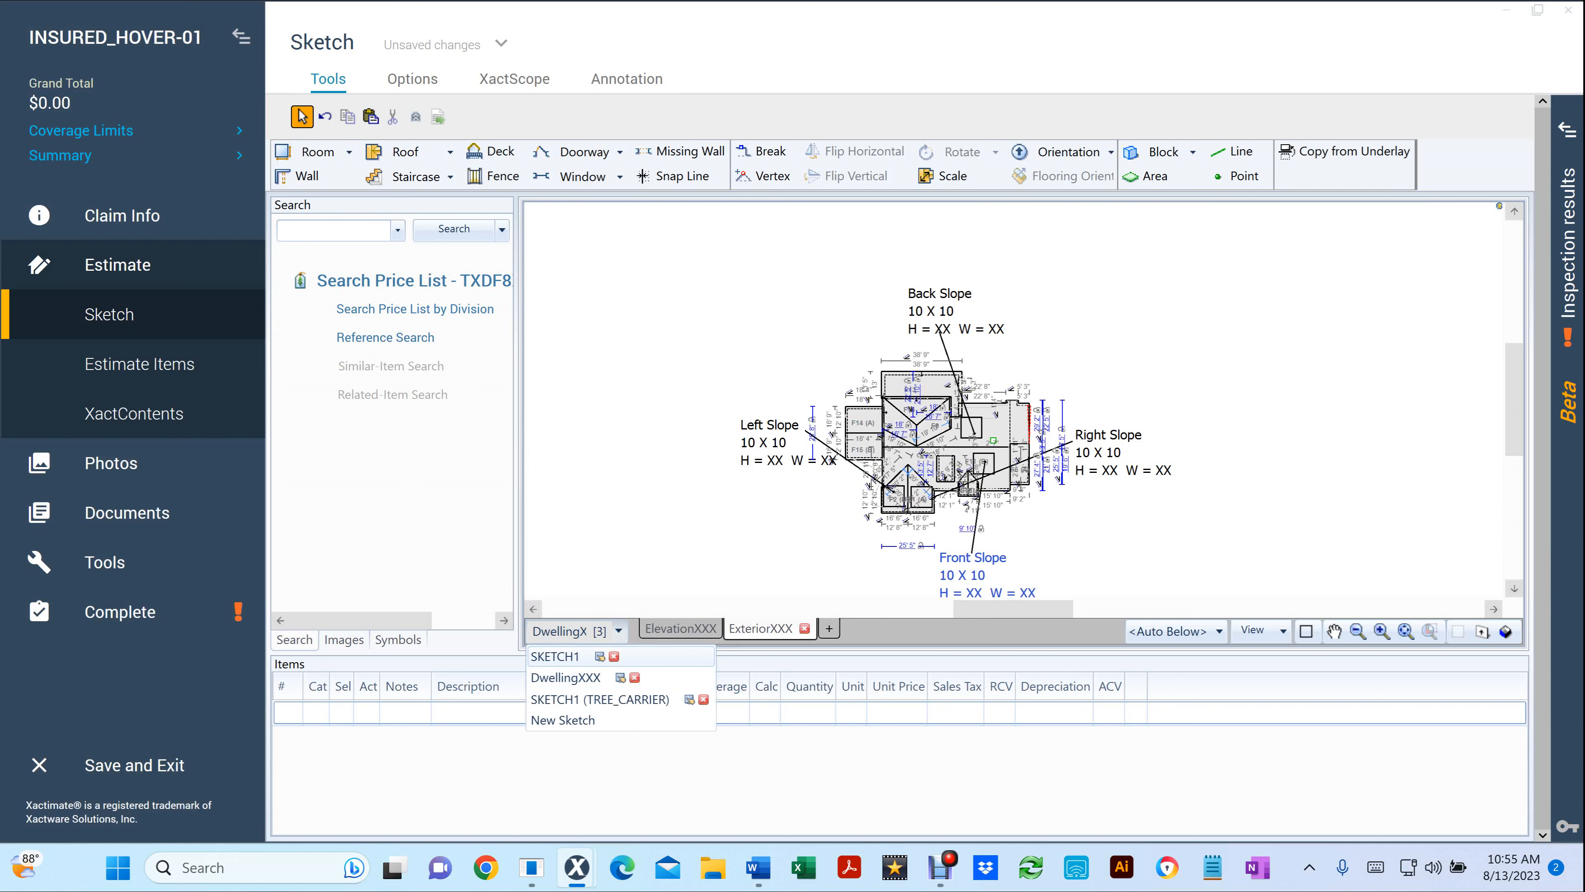
click(630, 677)
click(977, 495)
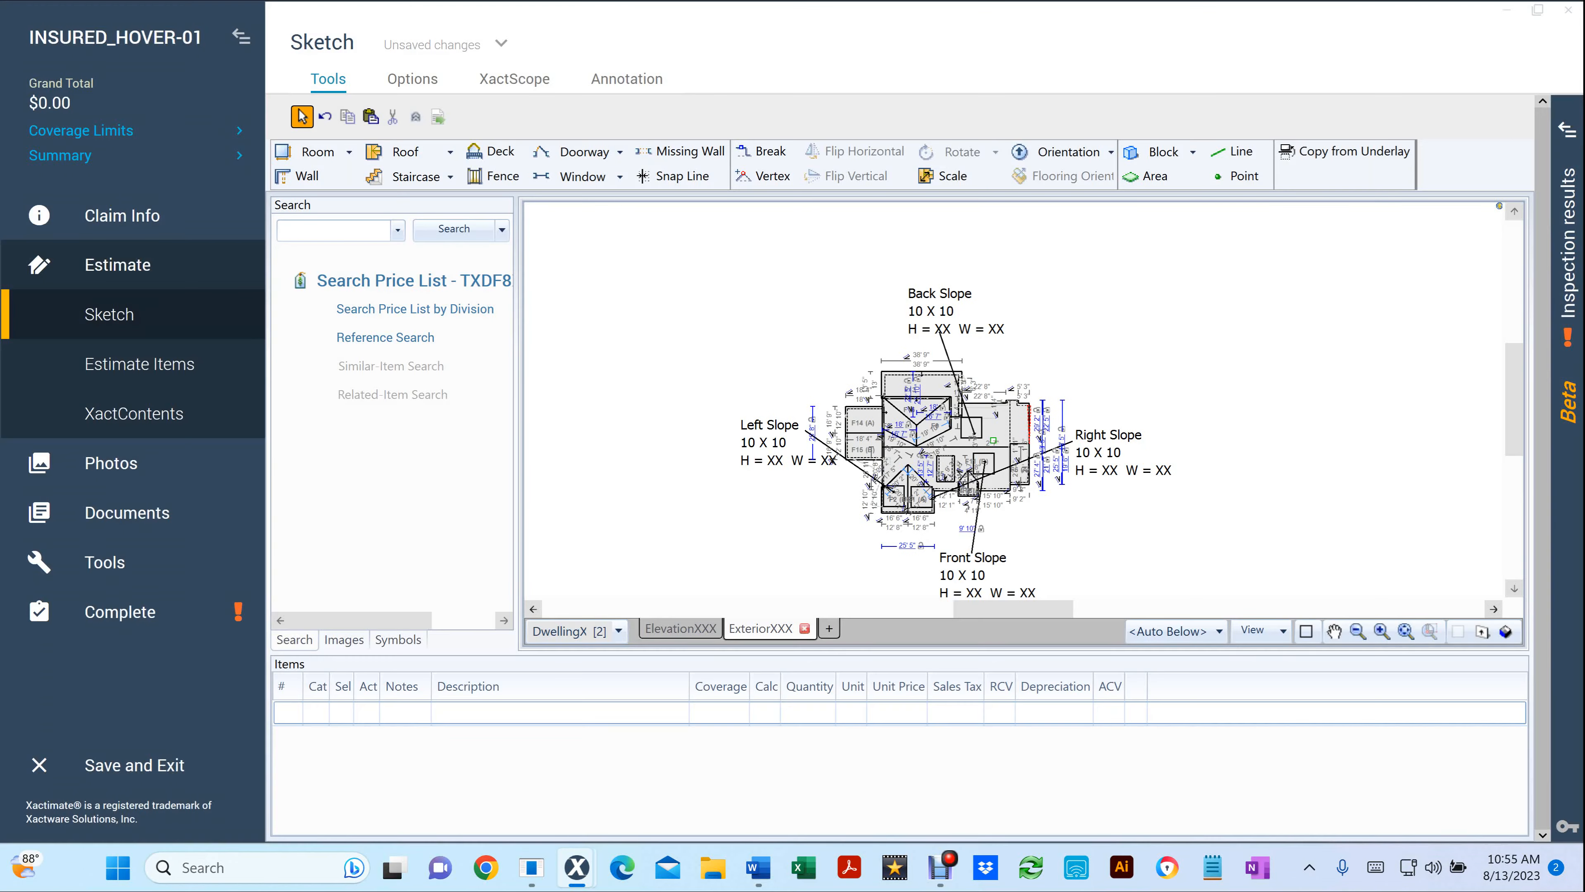
click(619, 630)
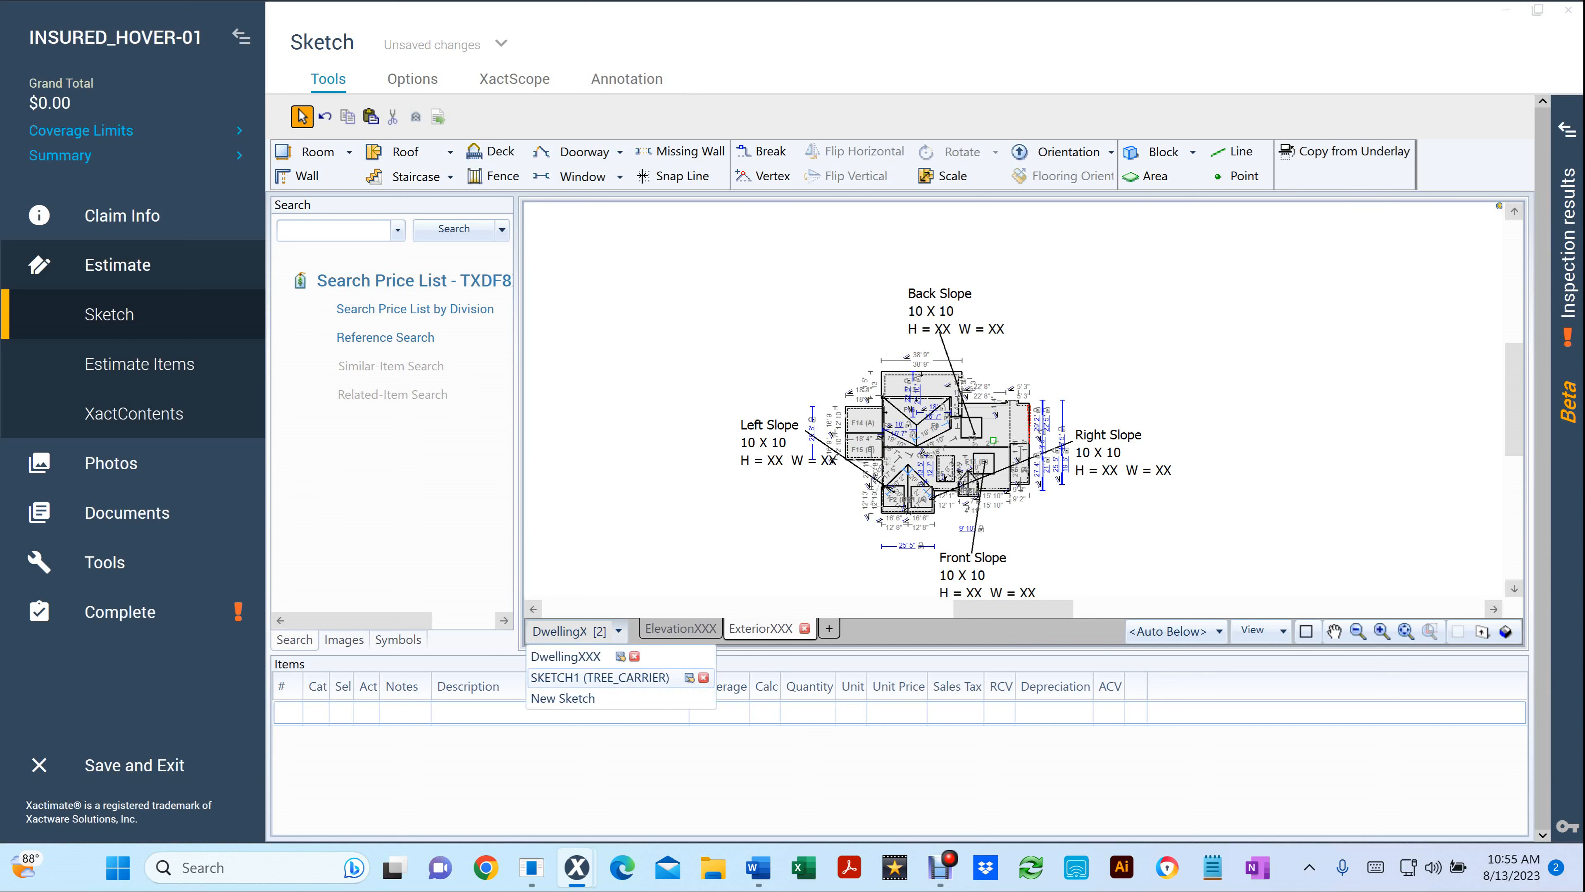
click(704, 678)
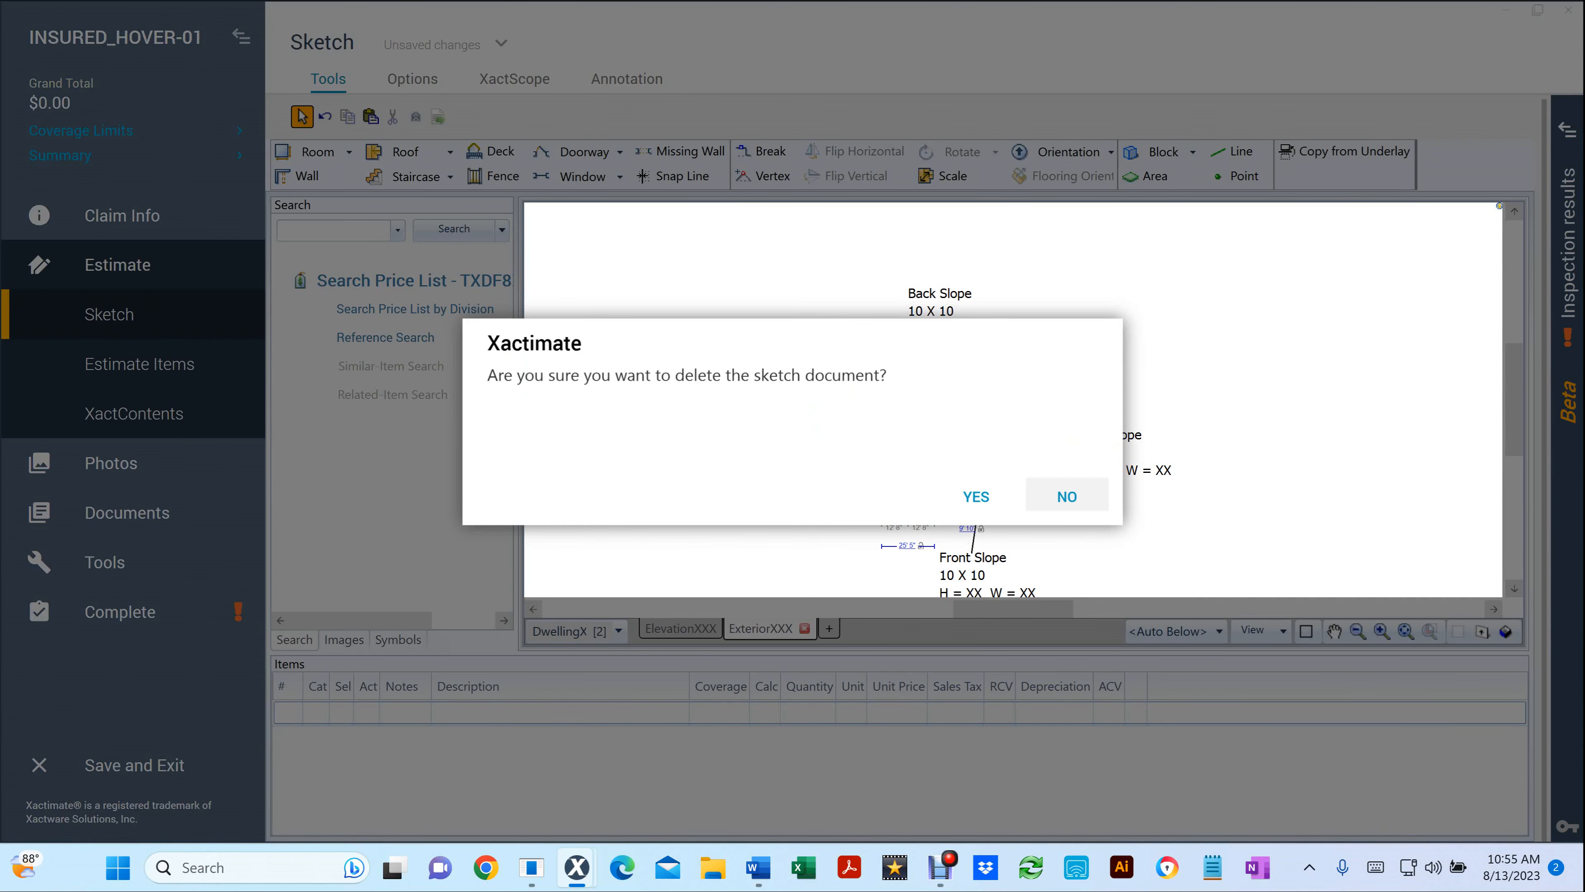
click(976, 496)
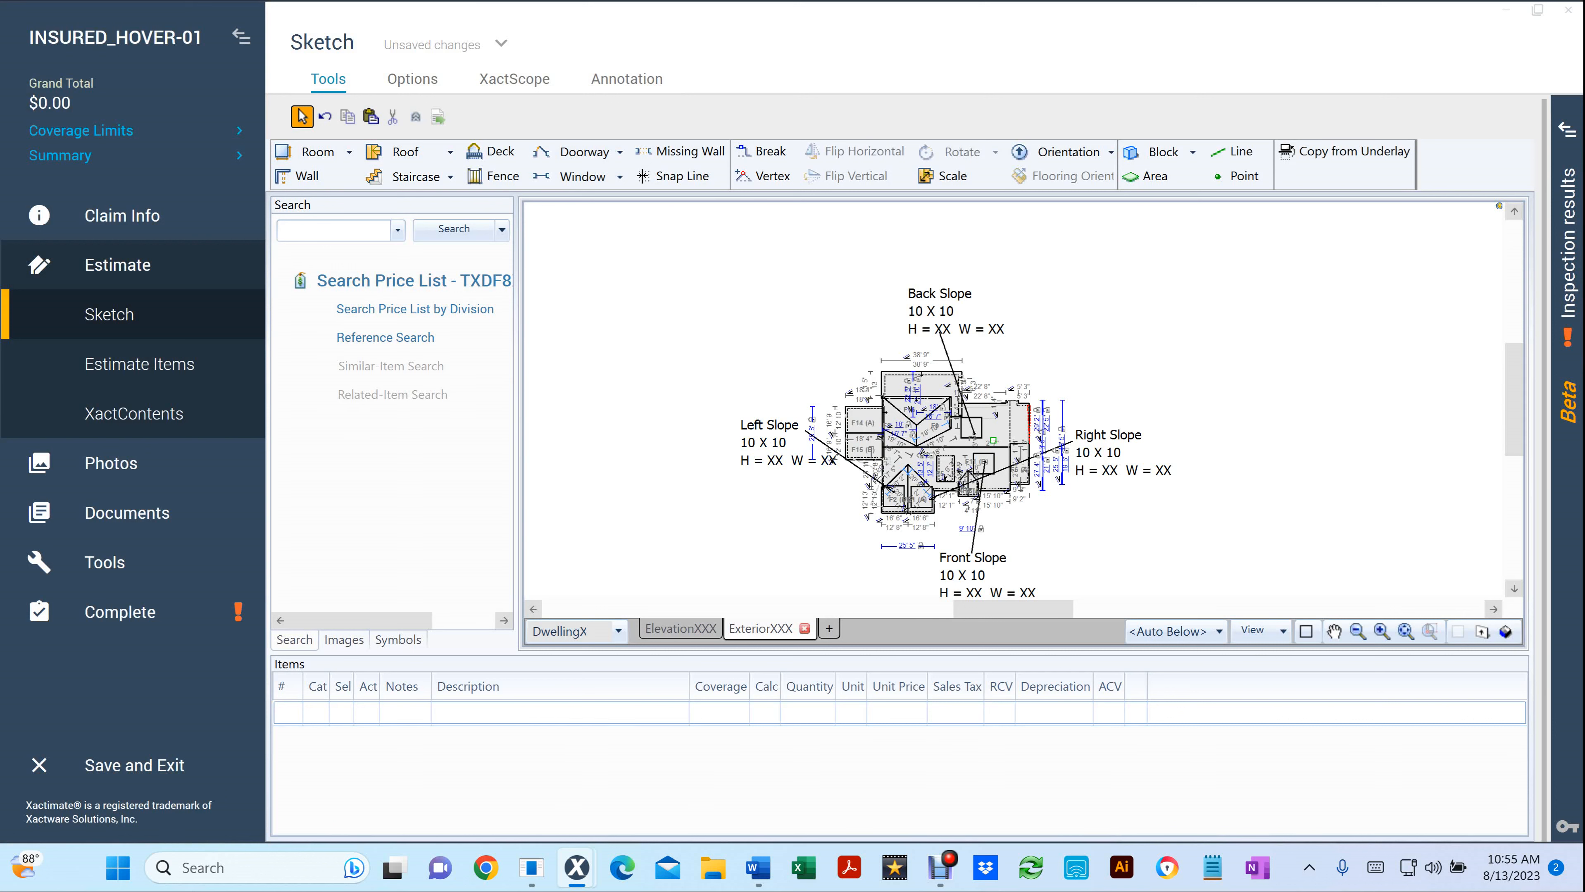
Look at the DwellingXXX model in 3D and return to the plan view
click(1506, 631)
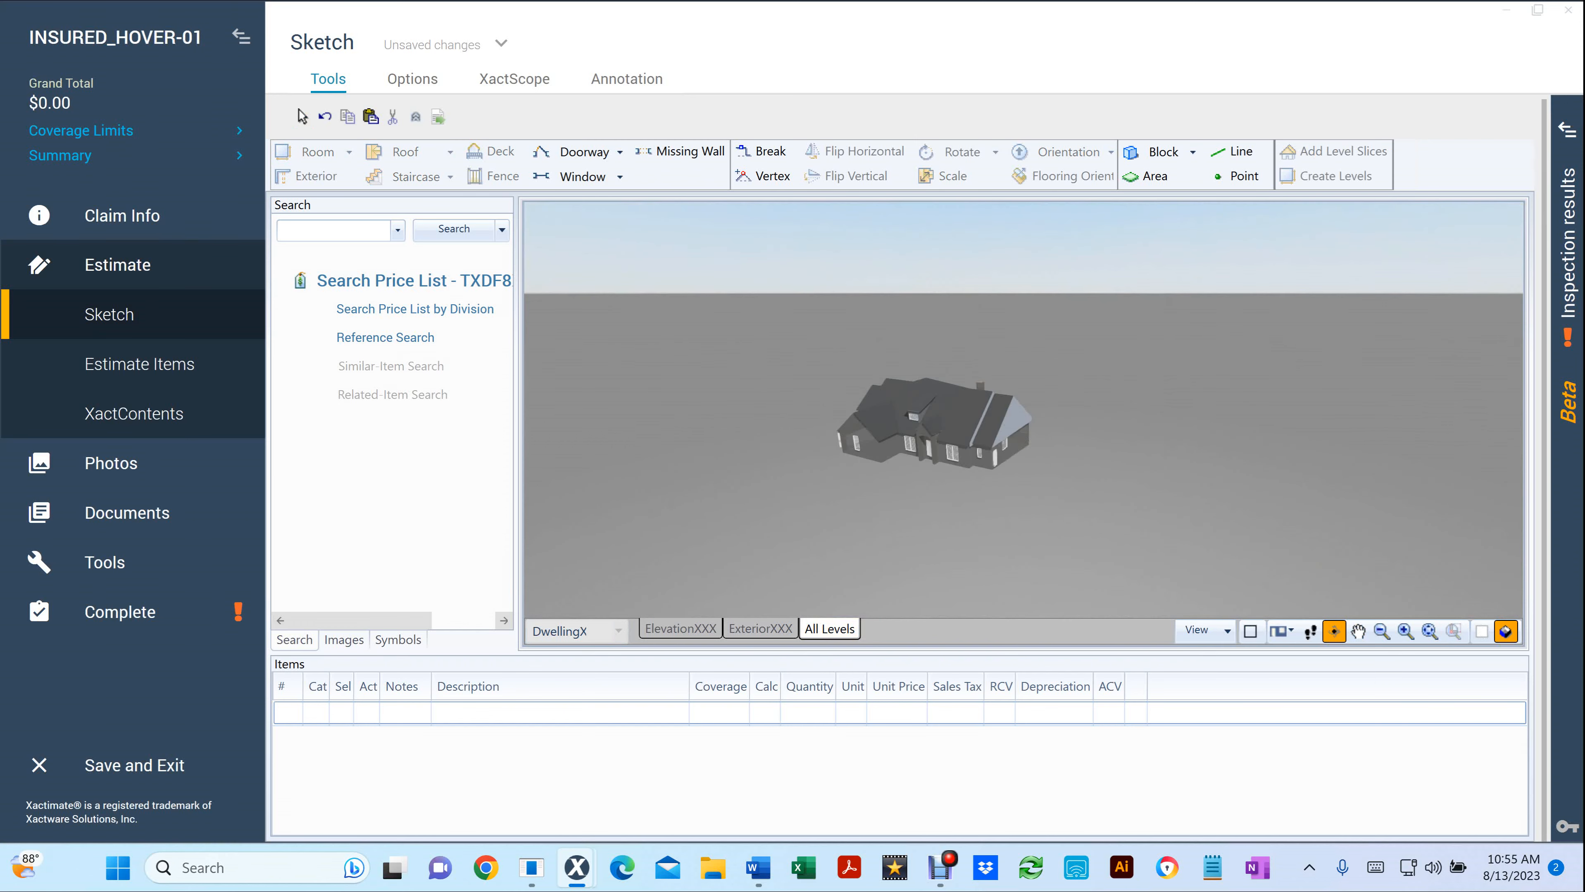
click(1506, 632)
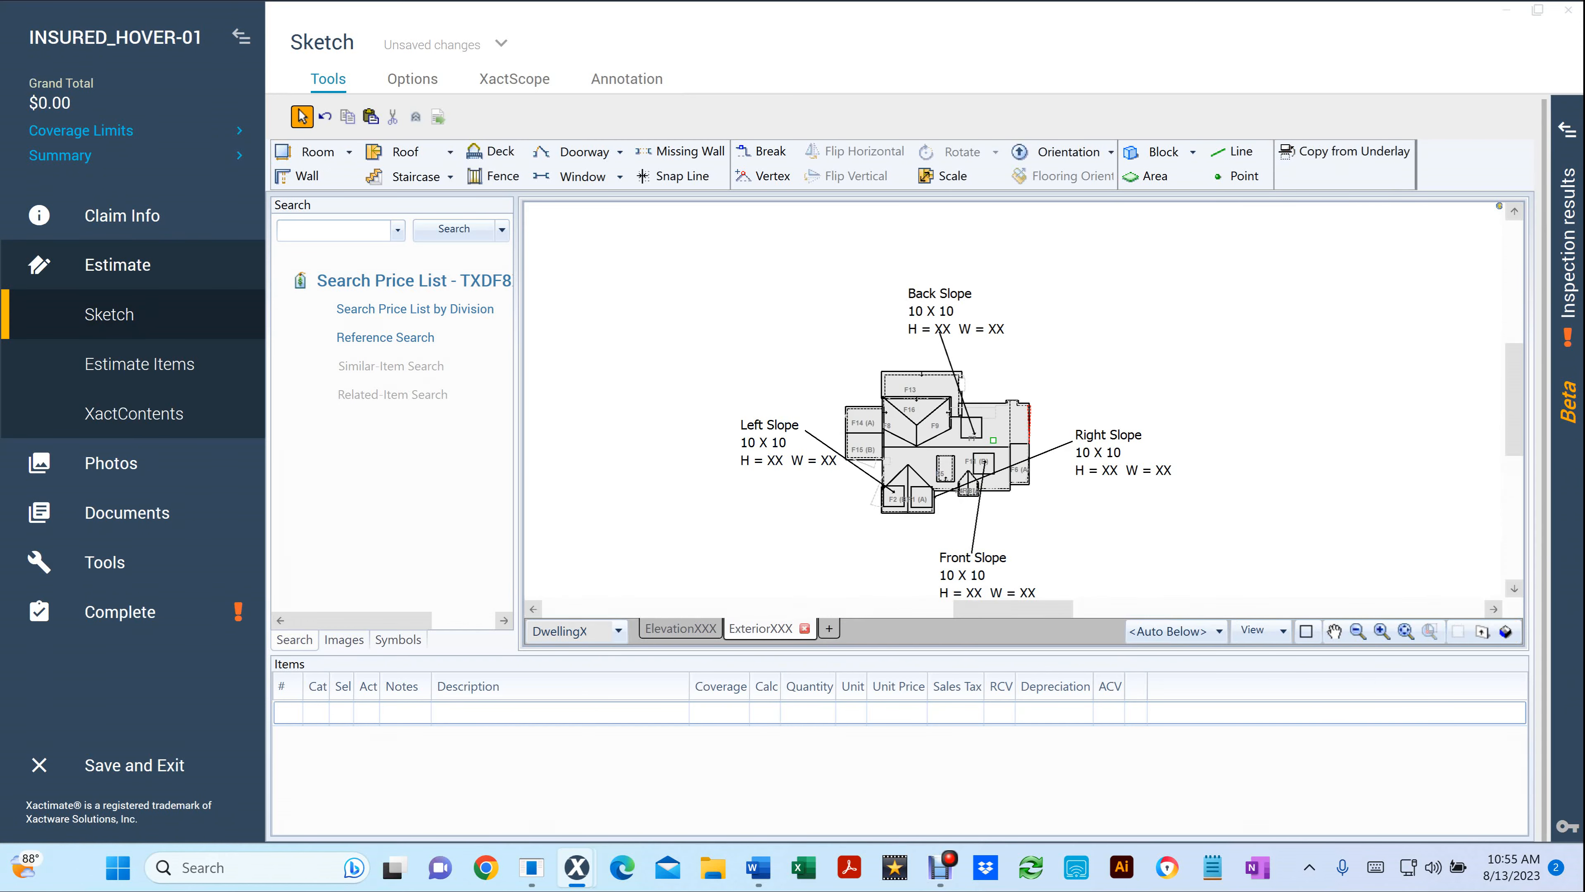
Open the estimate items and collapse the HOVER and TREE_CARRIER groups
click(139, 364)
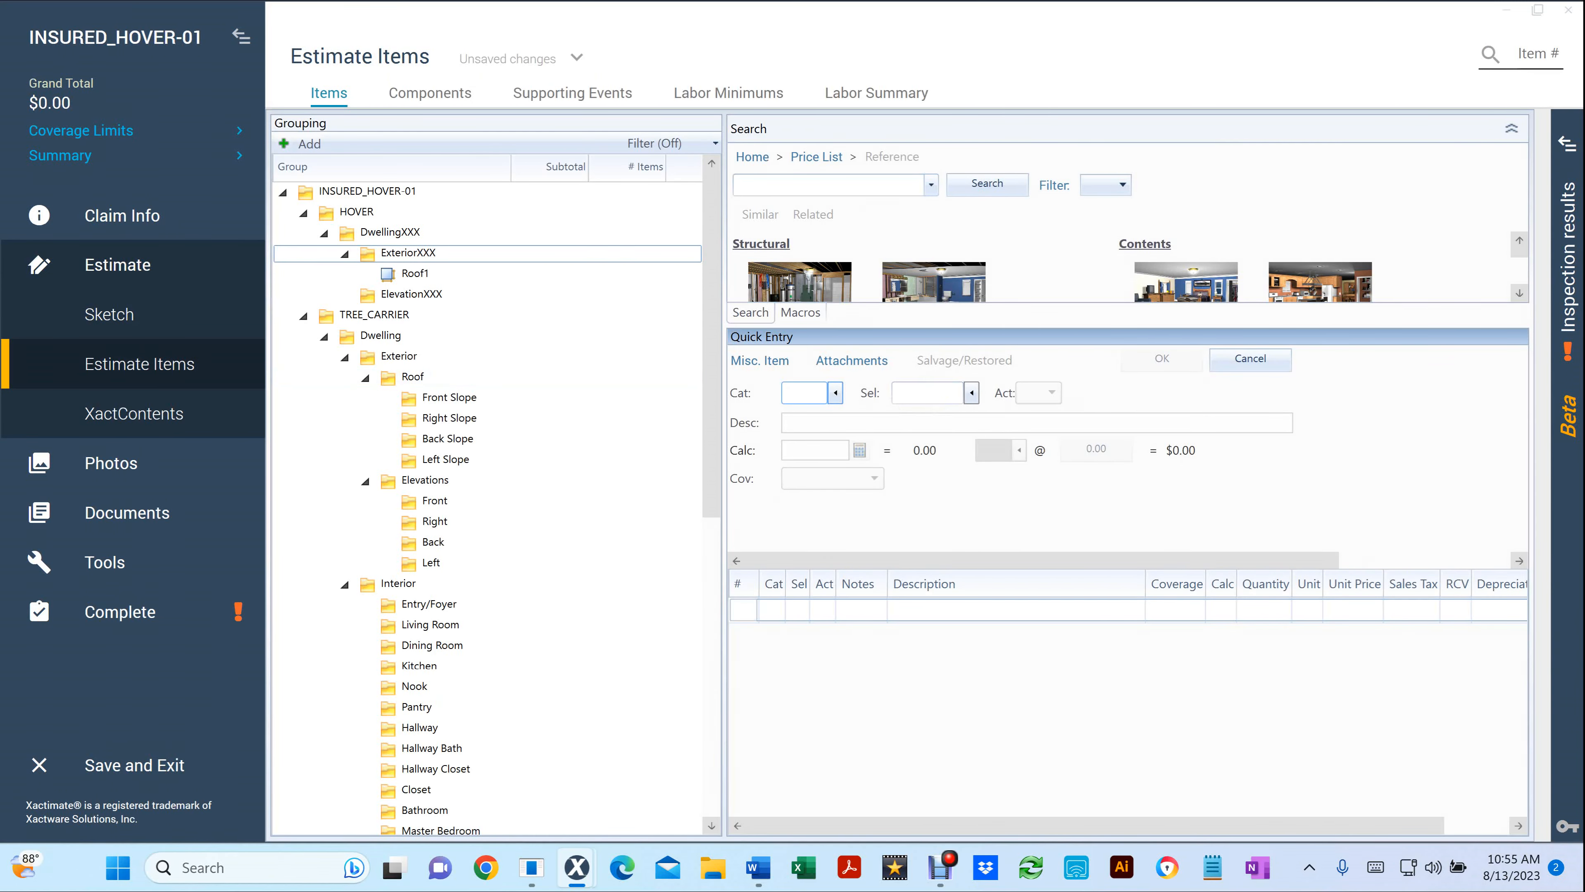
click(356, 212)
click(303, 213)
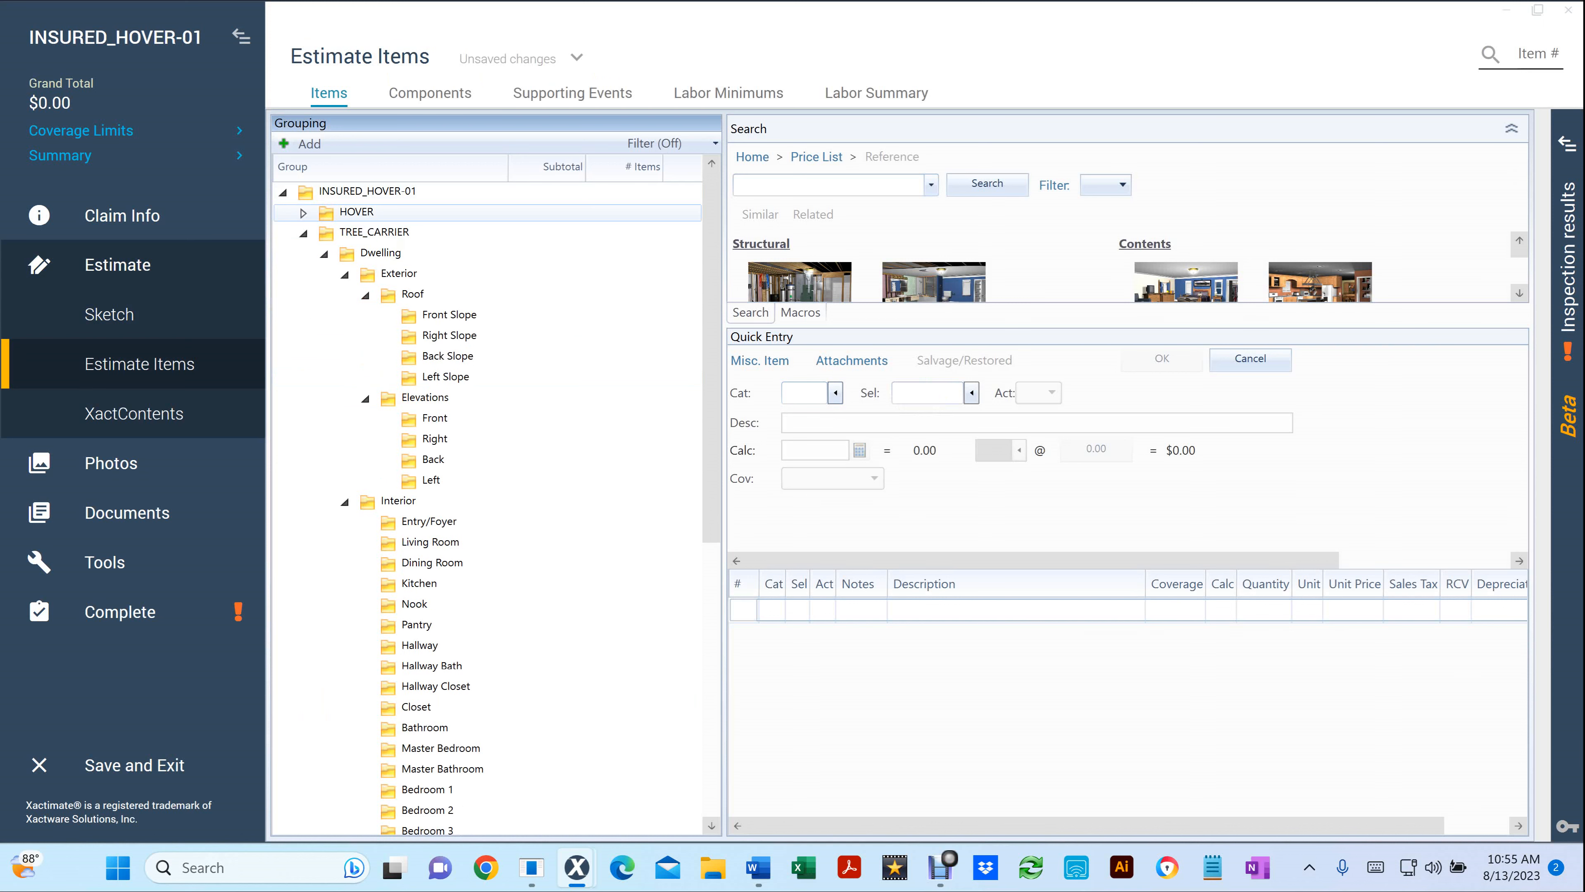
click(303, 233)
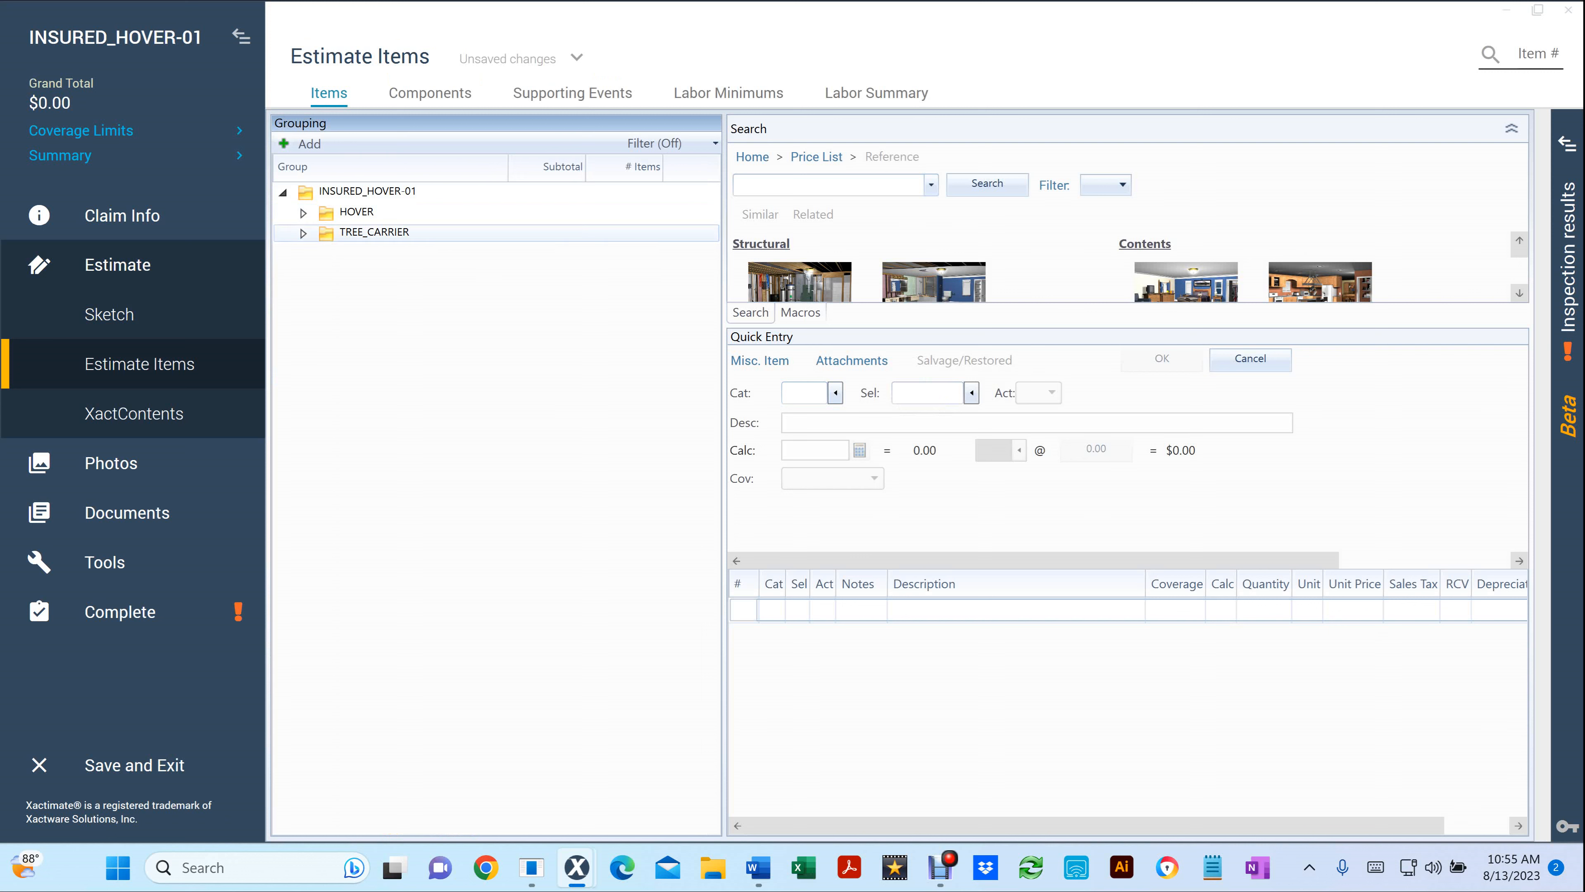
Move all six groups under TREE_CARRIER, from Dwelling to Debris Removal, directly under INSURED_HOVER-01, above HOVER
click(303, 234)
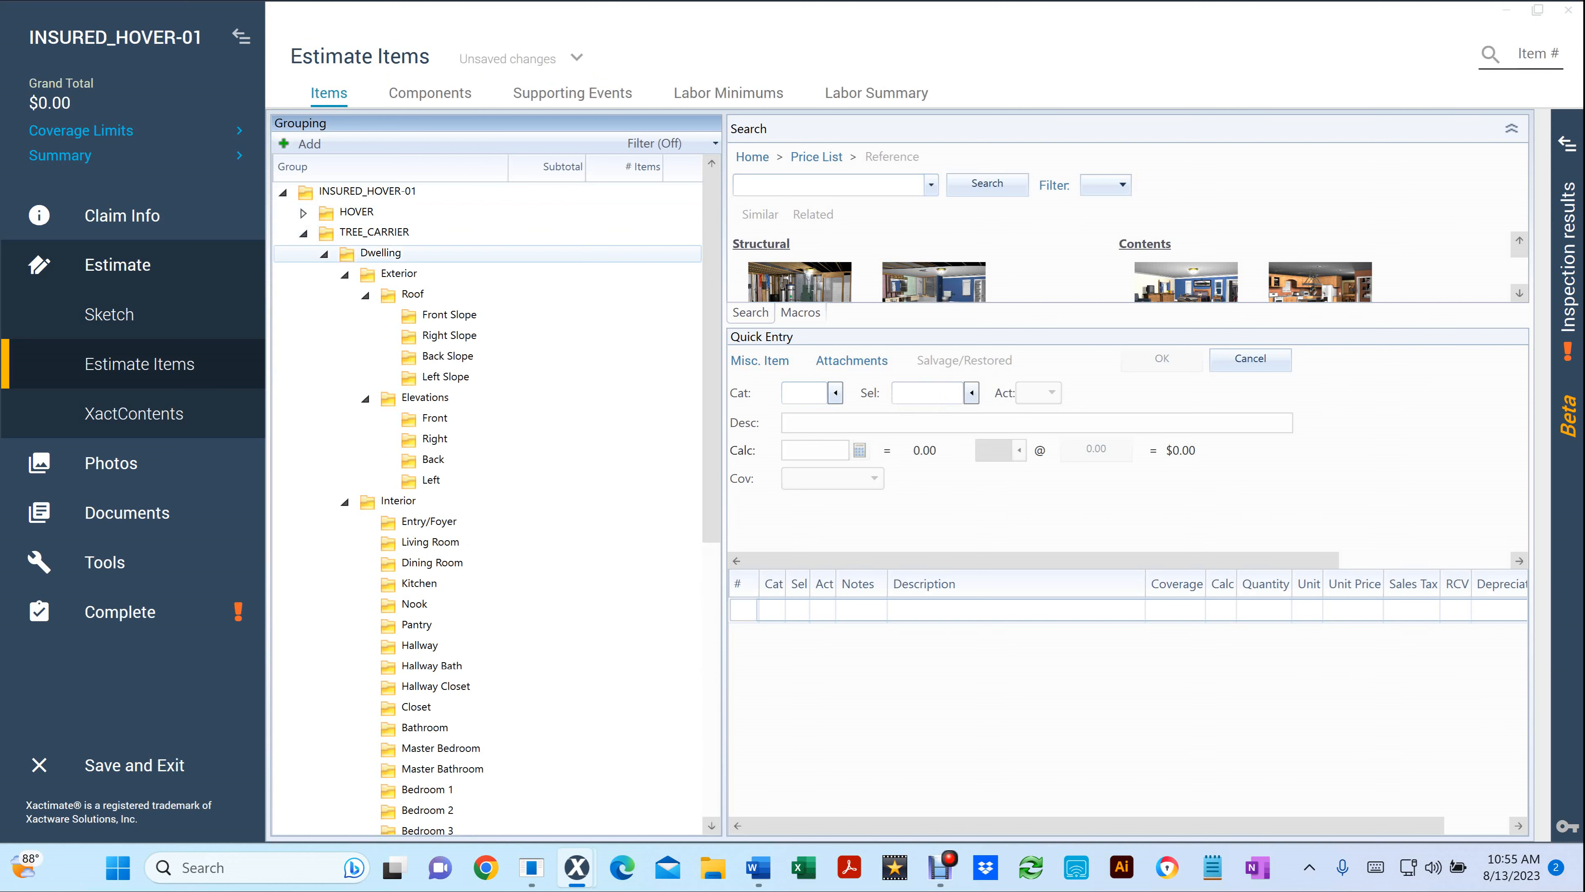
click(324, 255)
click(323, 275)
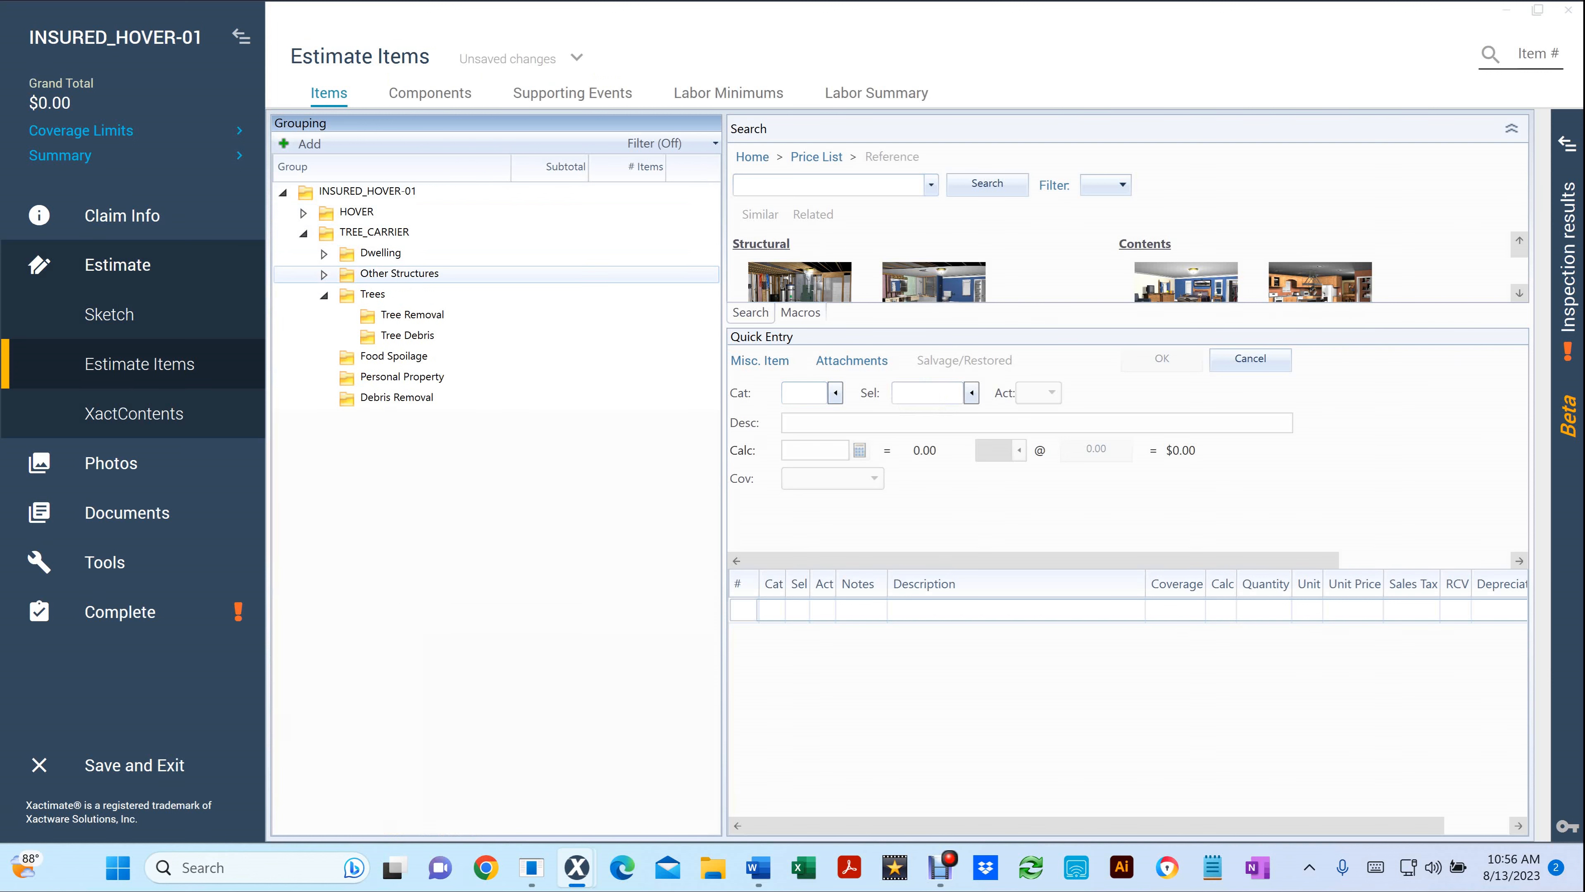
click(324, 296)
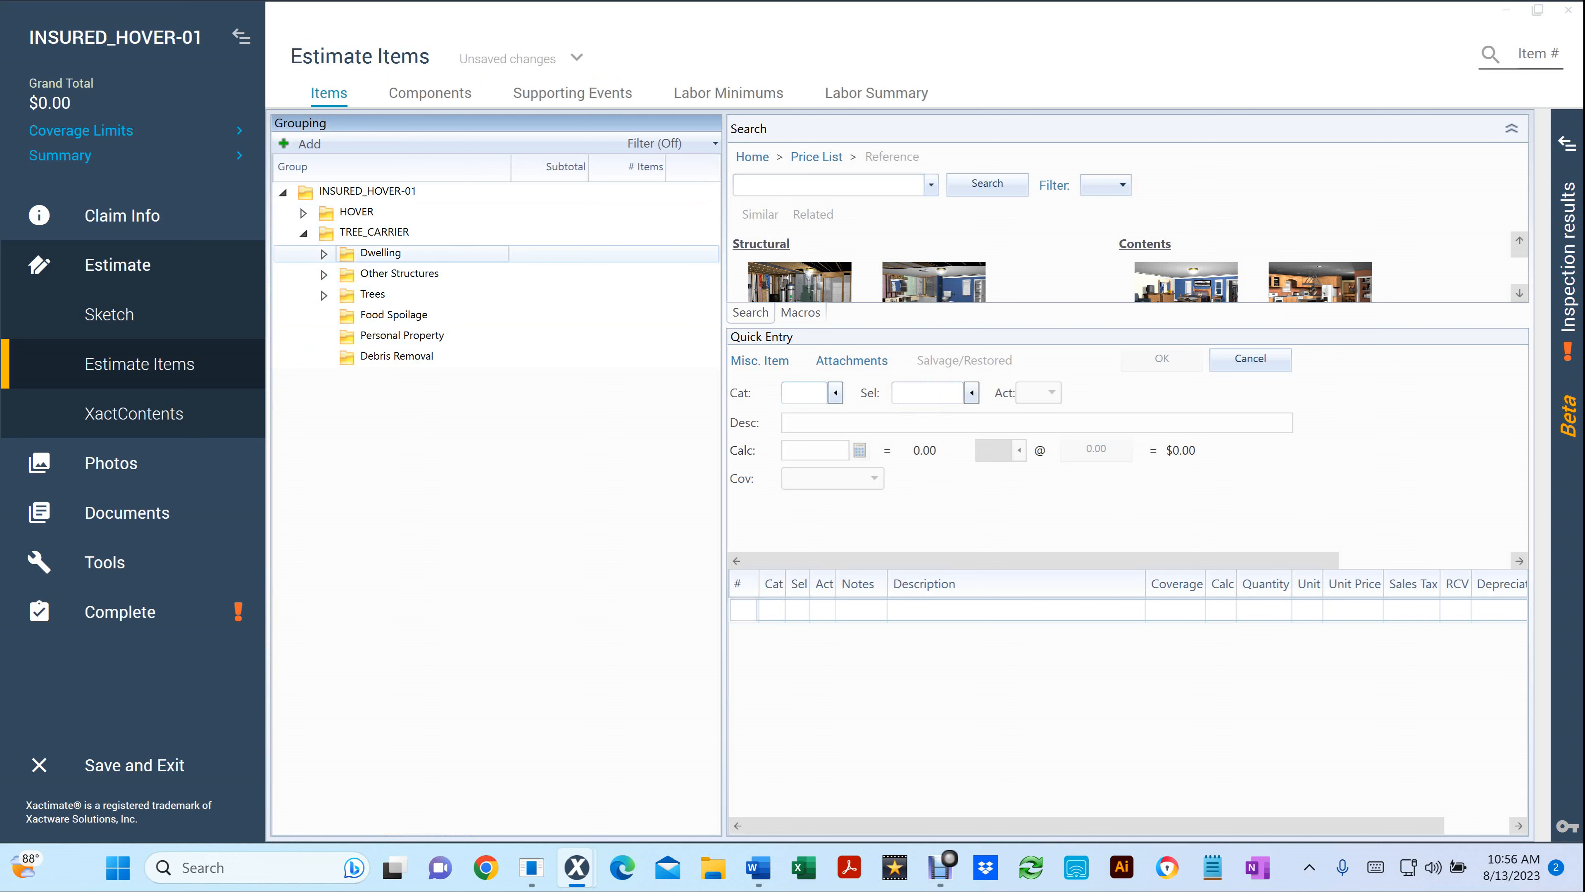
shift+click(396, 357)
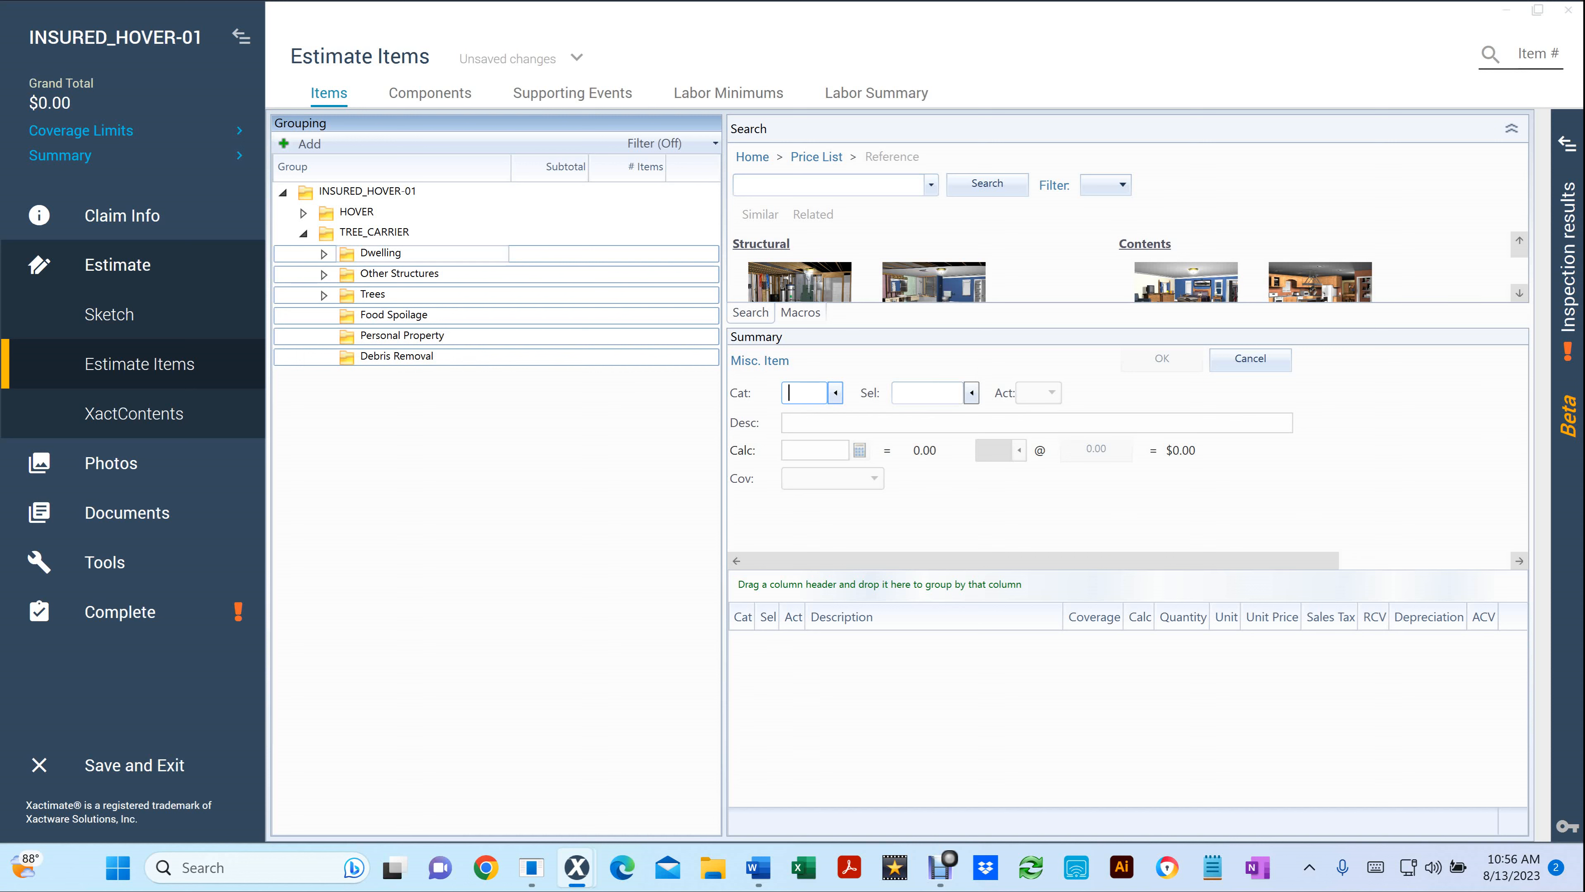
drag(380, 254, 337, 210)
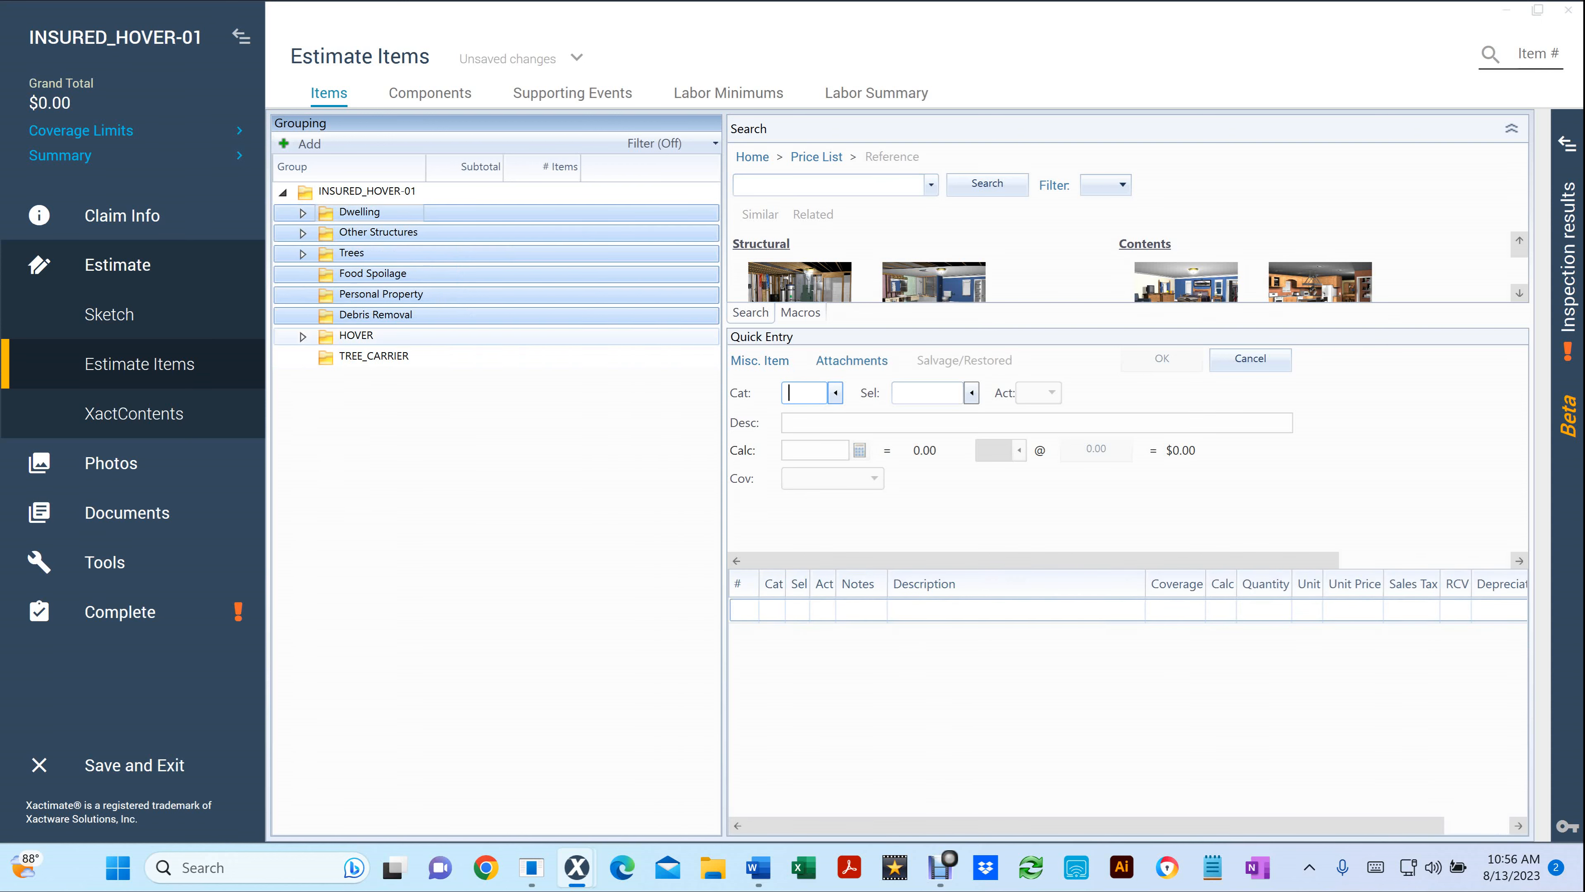
Move the DwellingXXX group out of HOVER to directly under INSURED_HOVER-01, above Dwelling
click(302, 337)
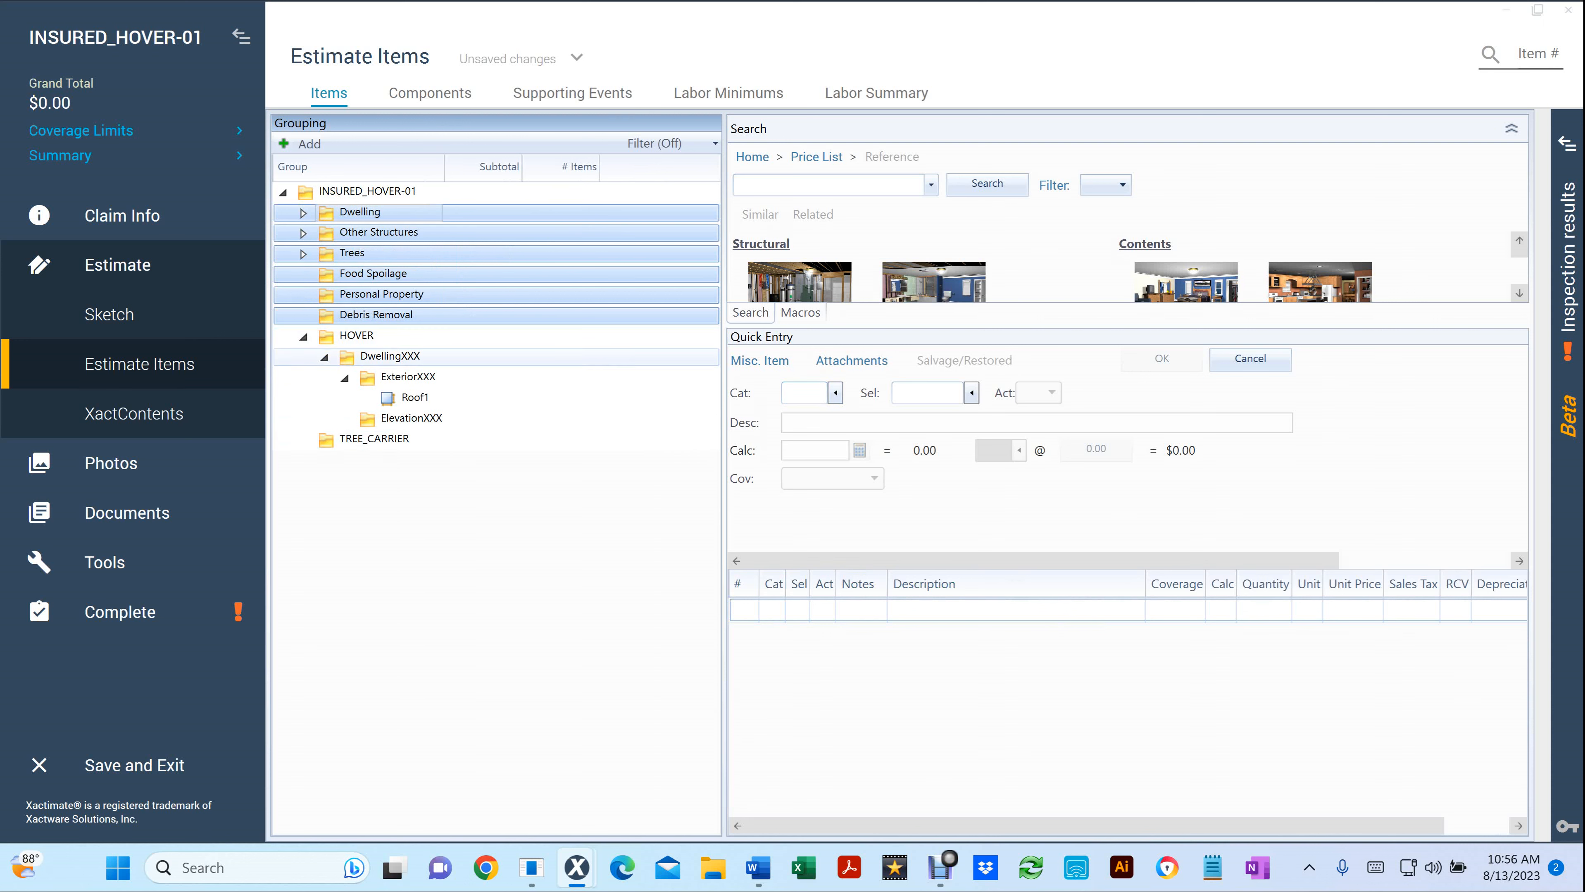
click(324, 357)
click(390, 357)
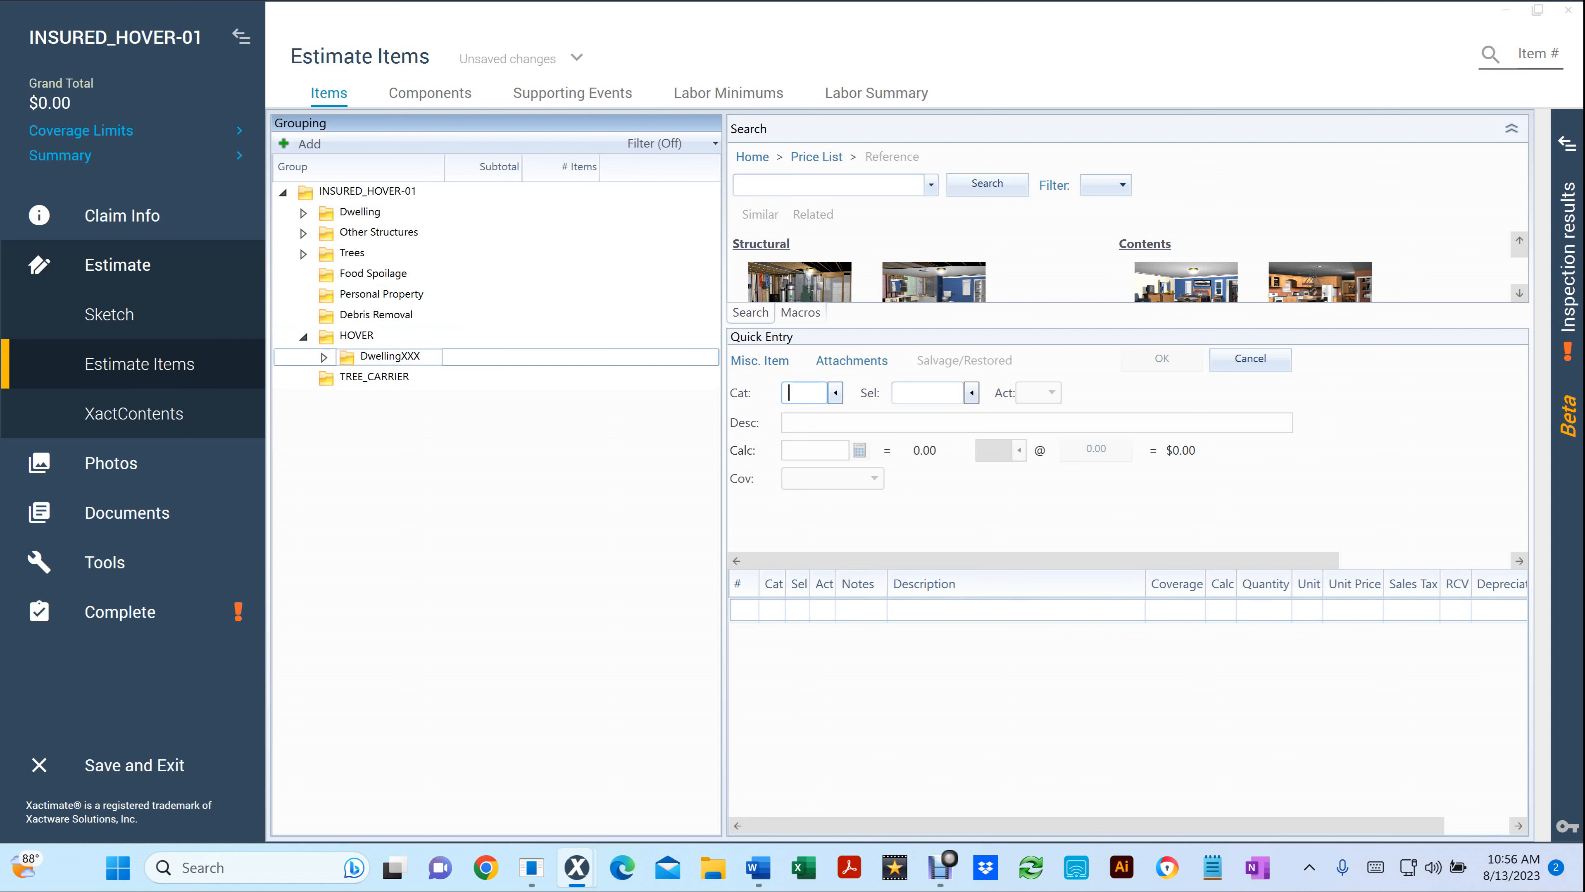
drag(390, 357, 315, 219)
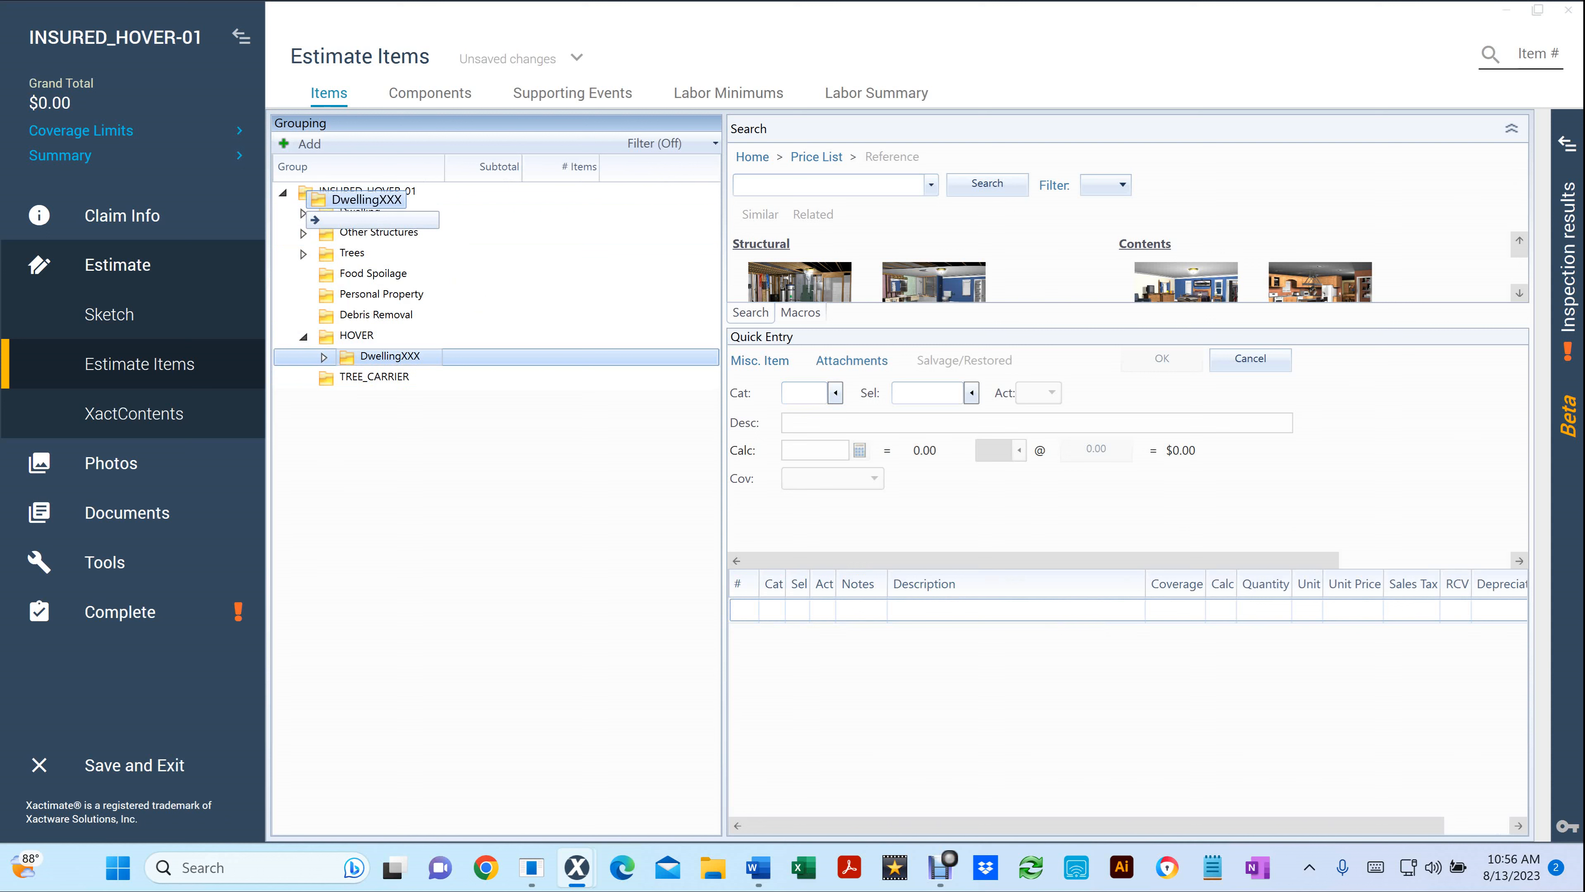
drag(315, 219, 315, 219)
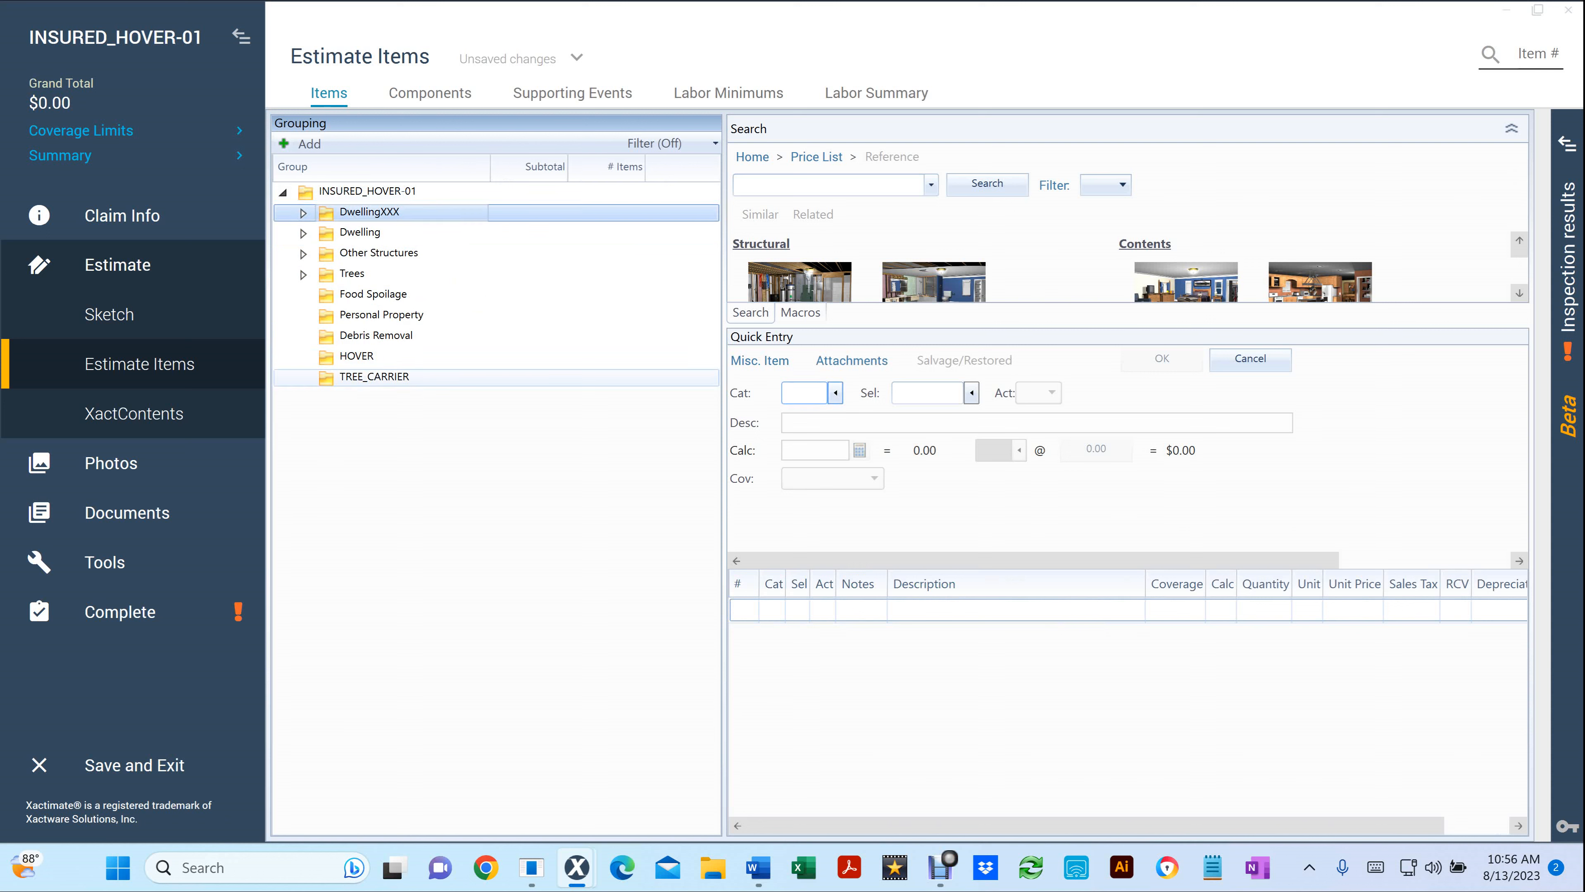
Delete the empty TREE_CARRIER and HOVER groups as grouping members
click(374, 378)
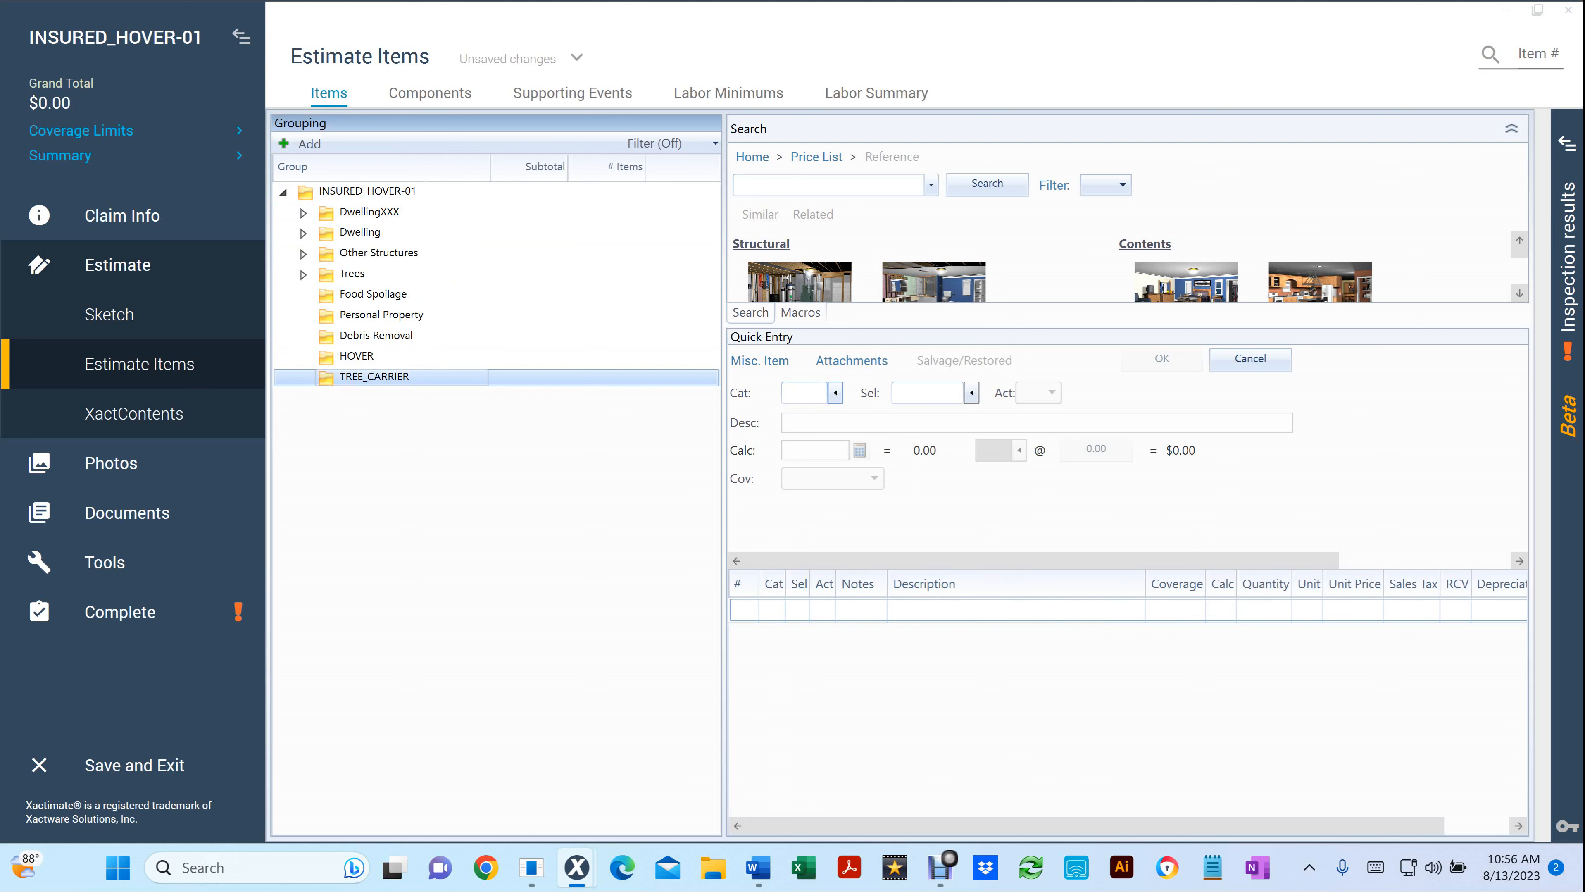
key(Delete)
key(Return)
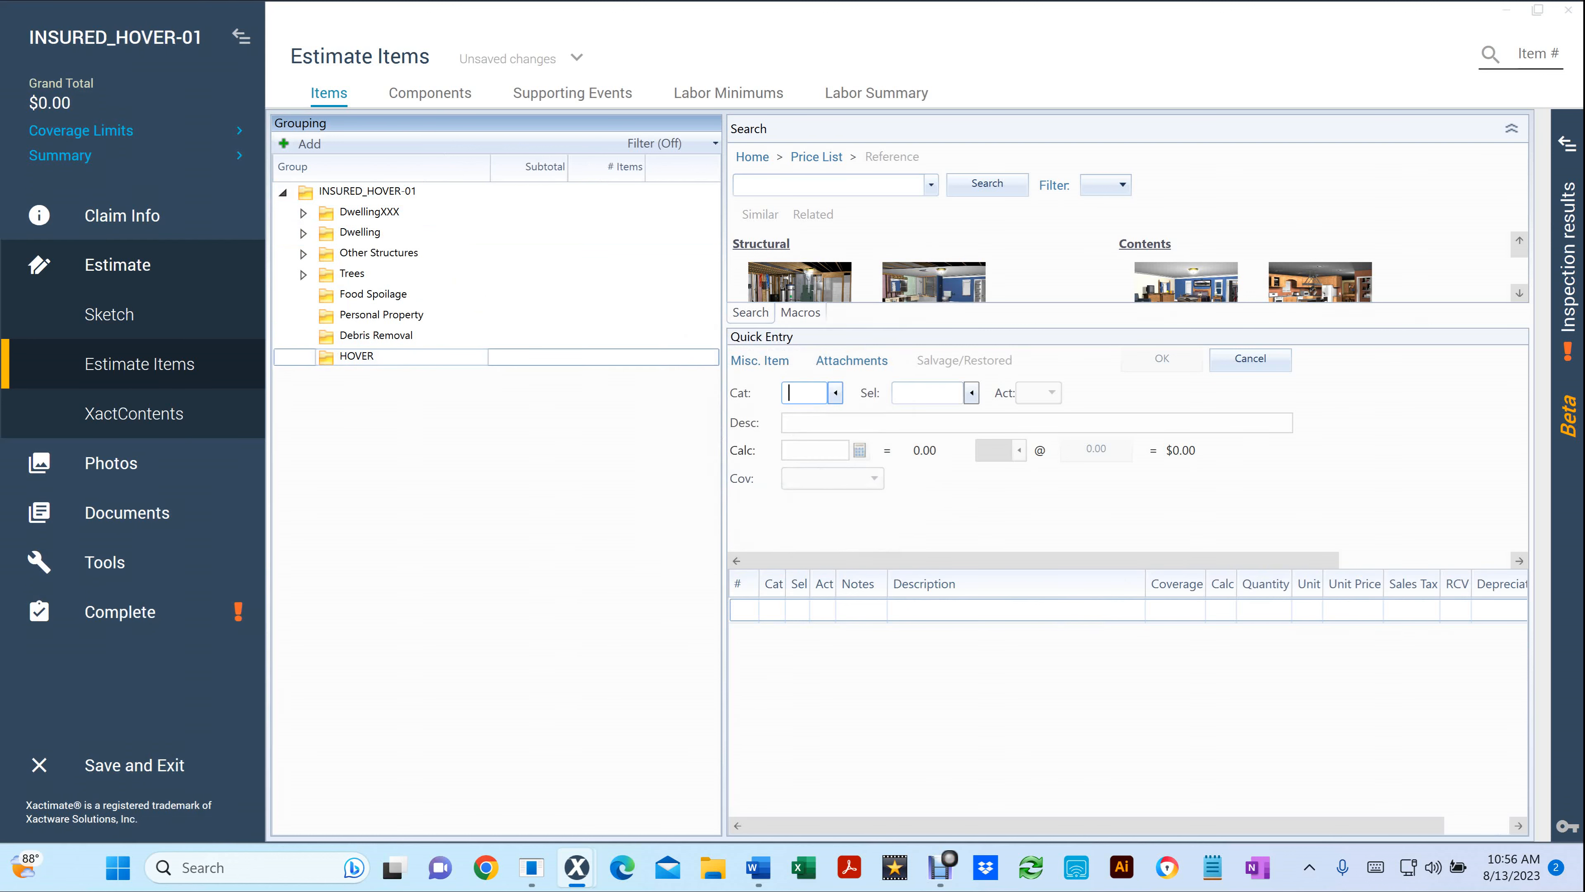
key(Delete)
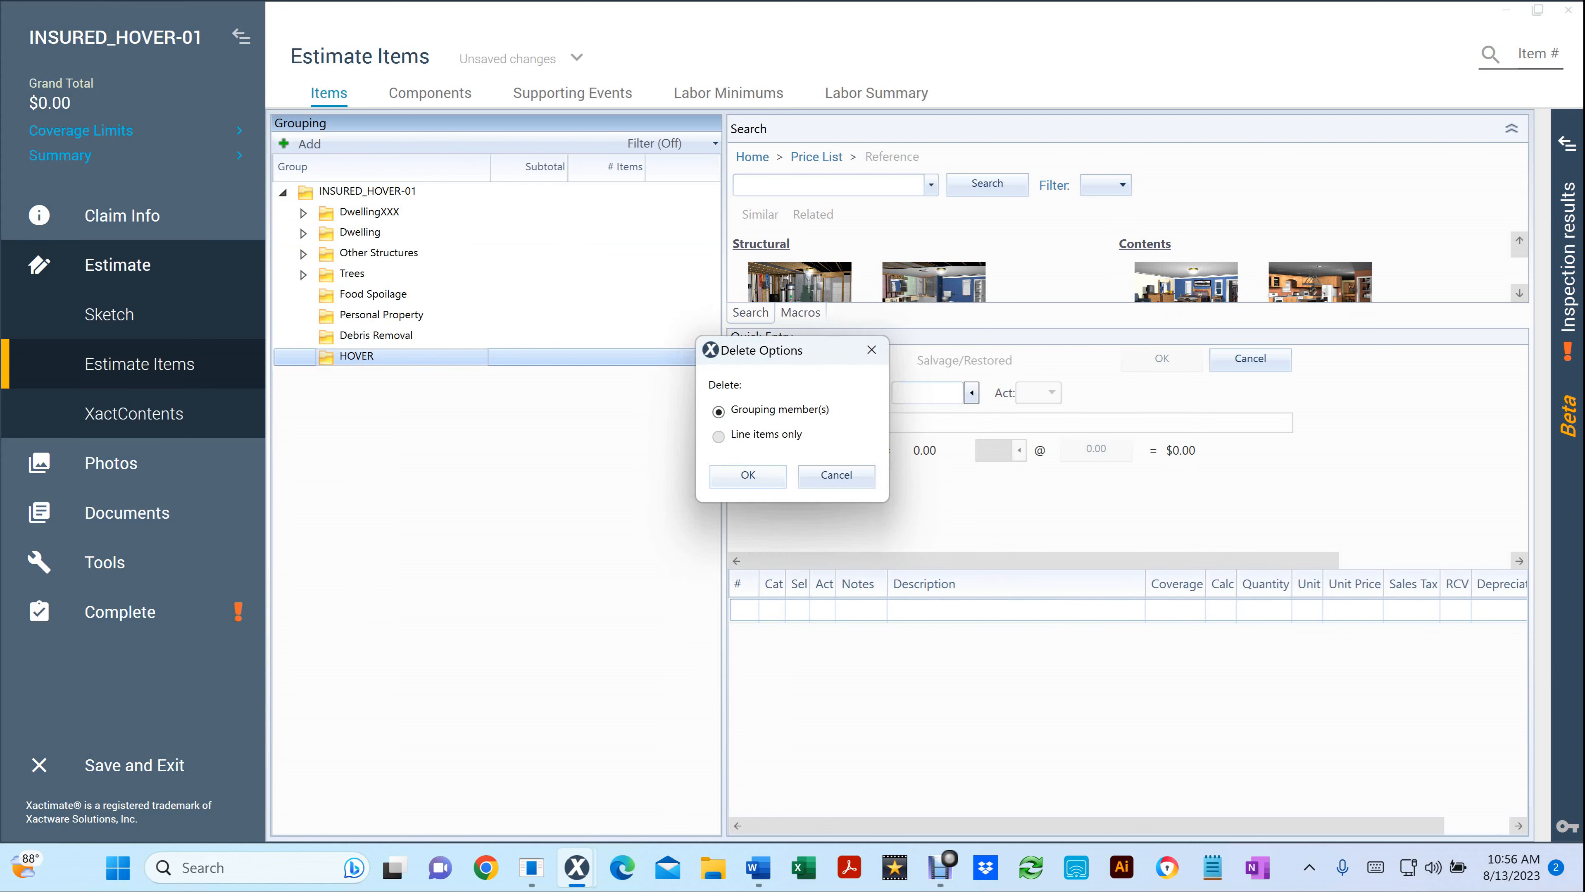
key(Return)
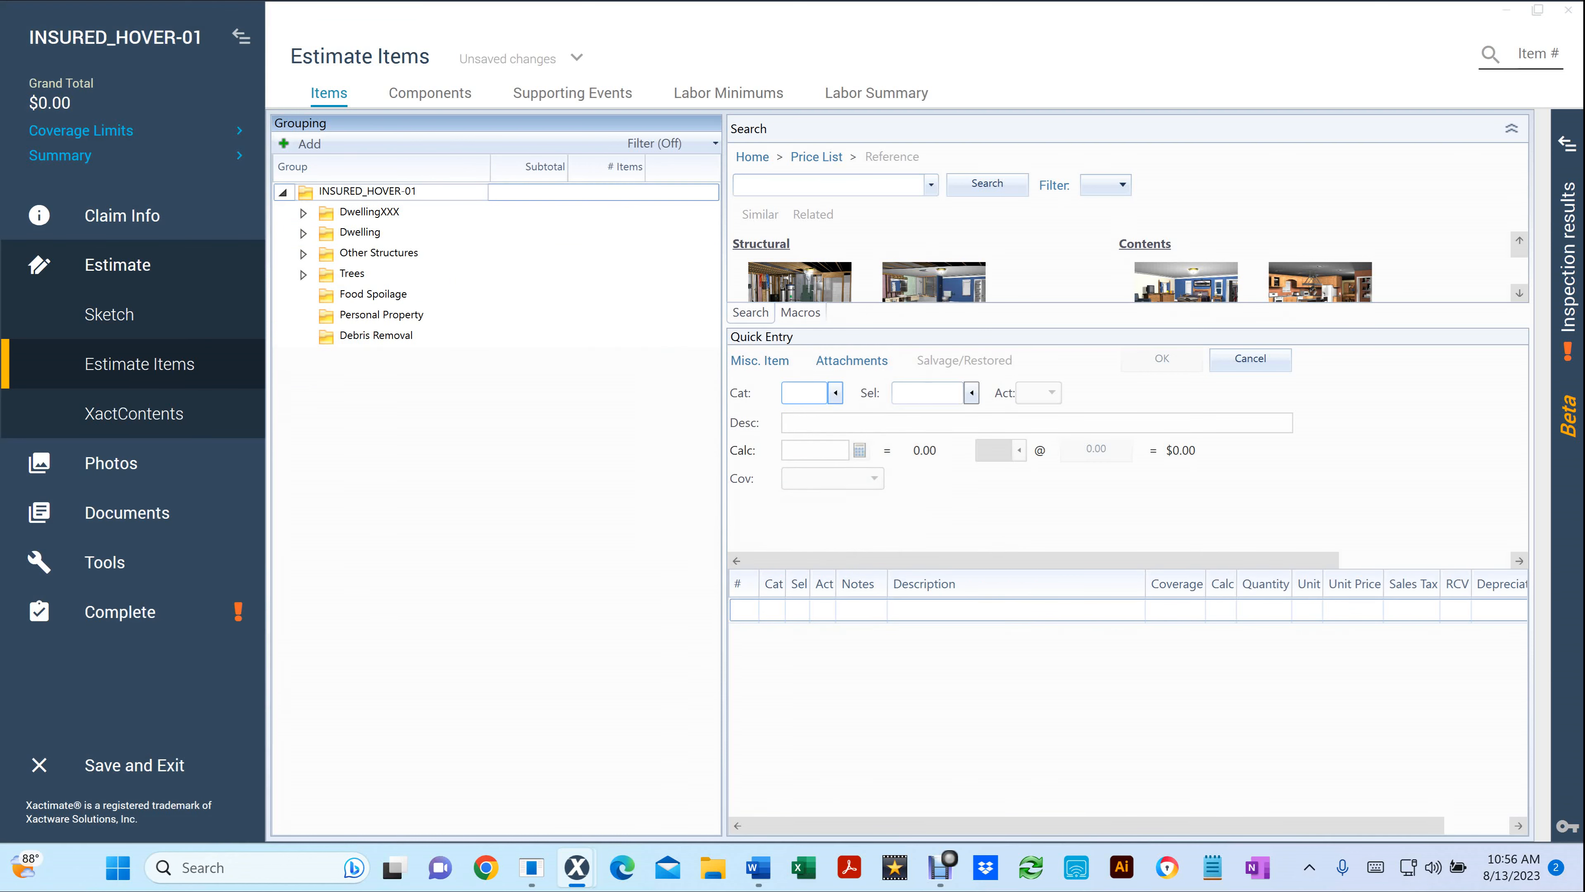
Move the Interior group with its rooms from Dwelling into DwellingXXX, below ElevationXXX
click(303, 213)
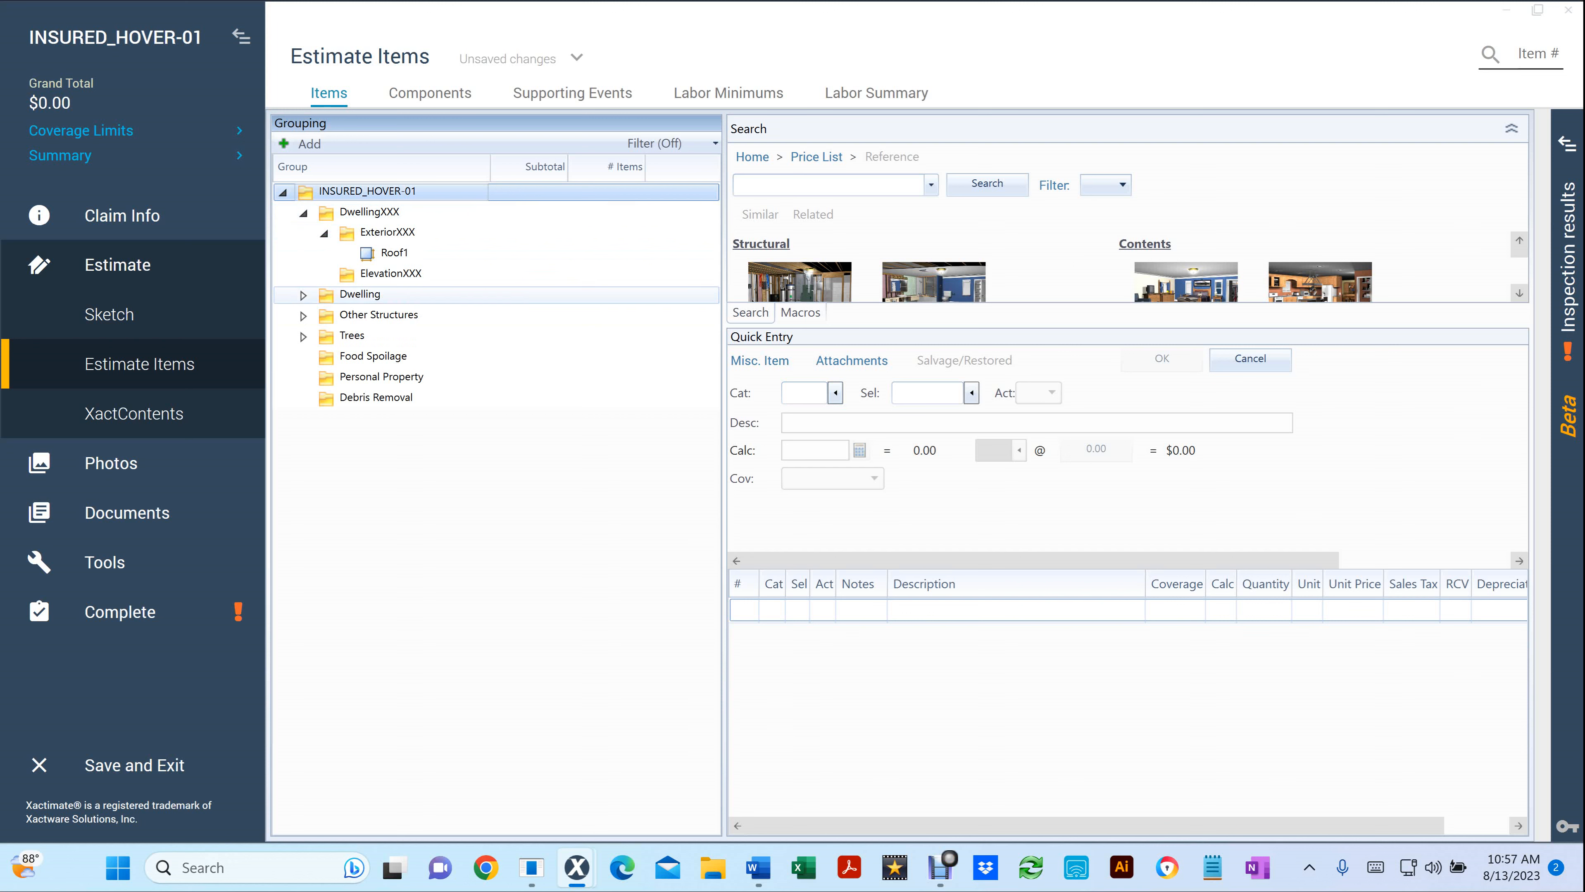
click(304, 295)
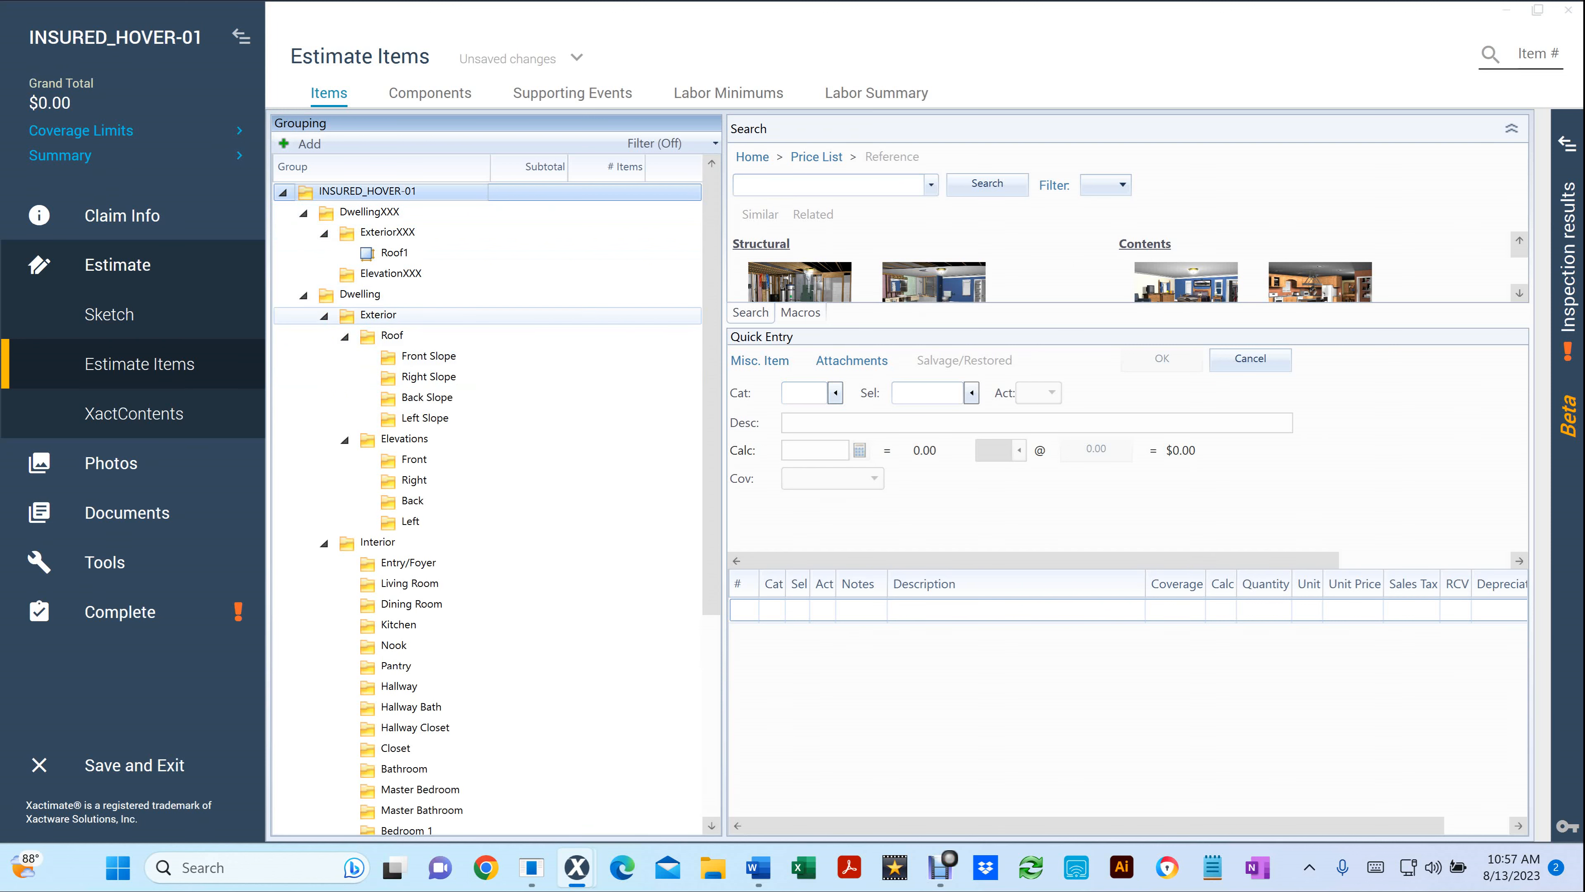
click(324, 316)
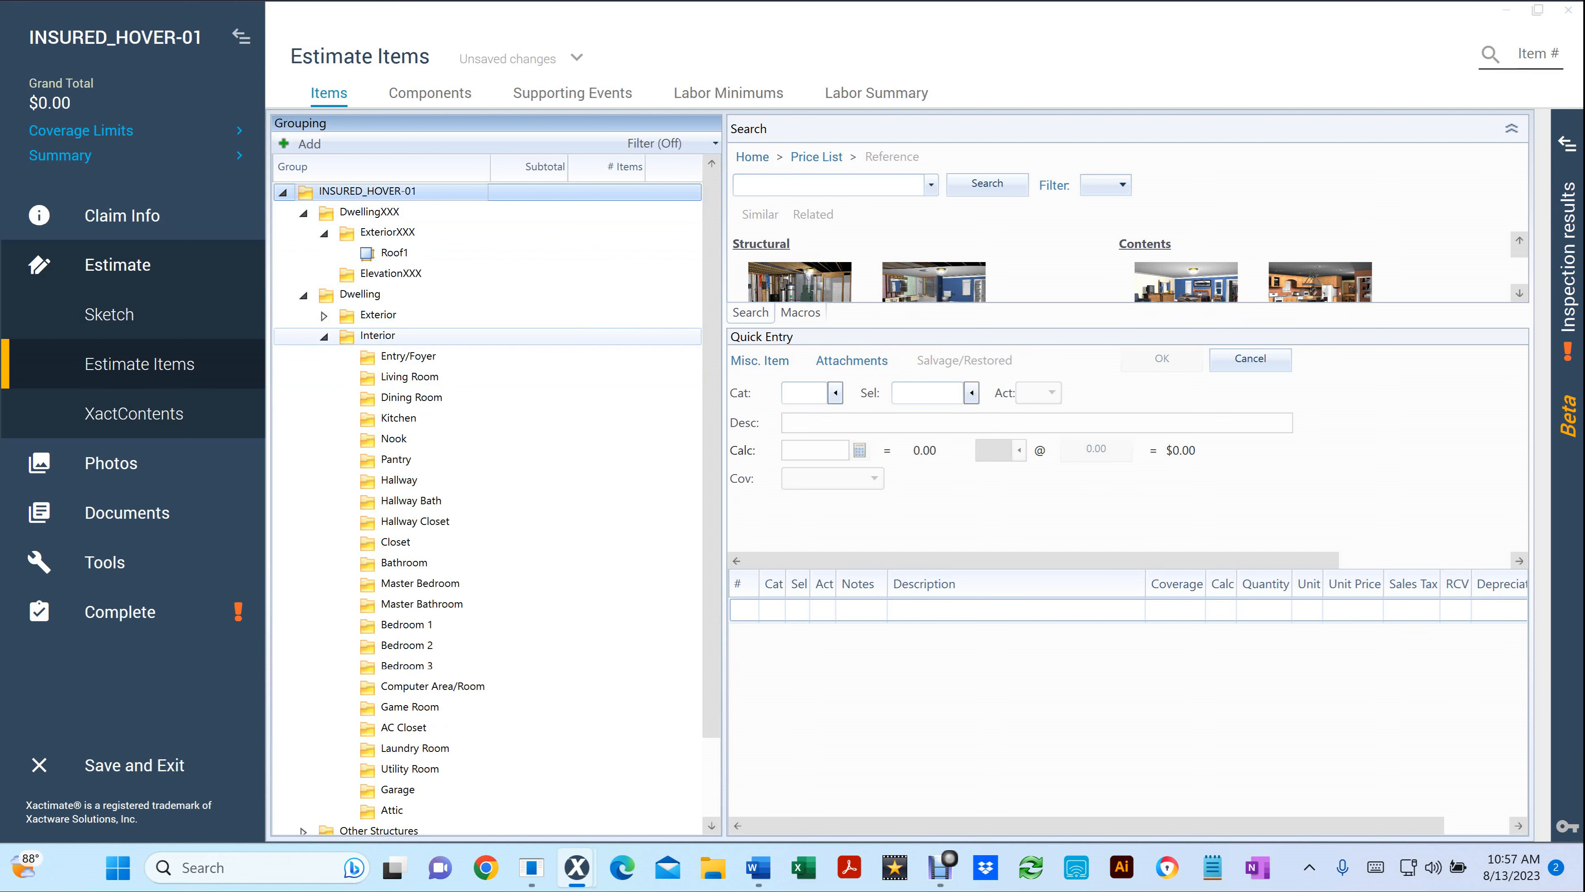
click(324, 336)
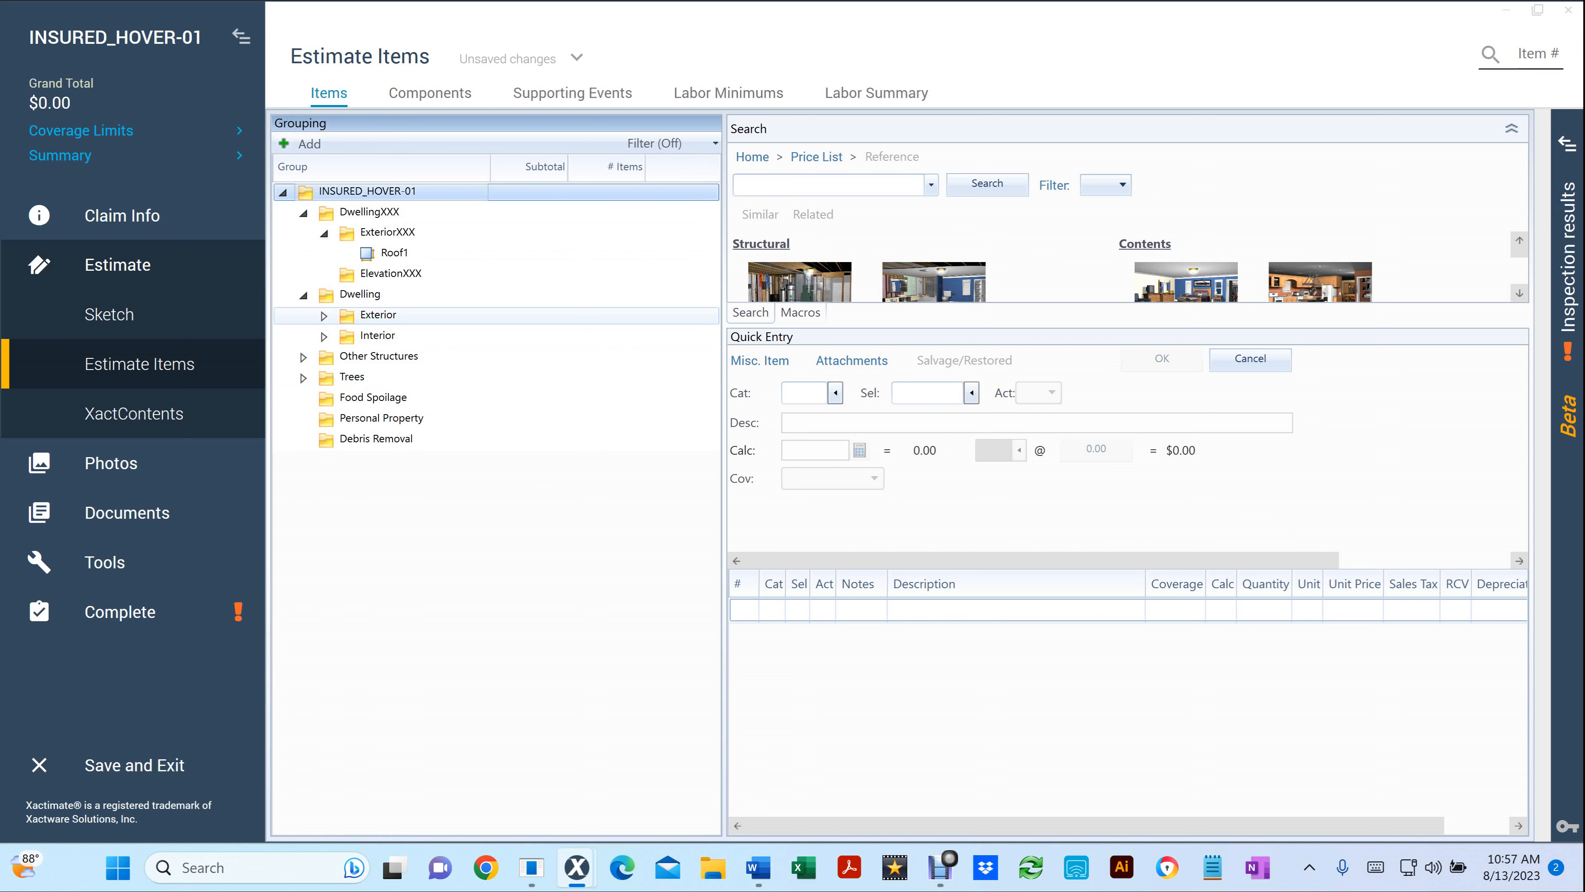
click(378, 336)
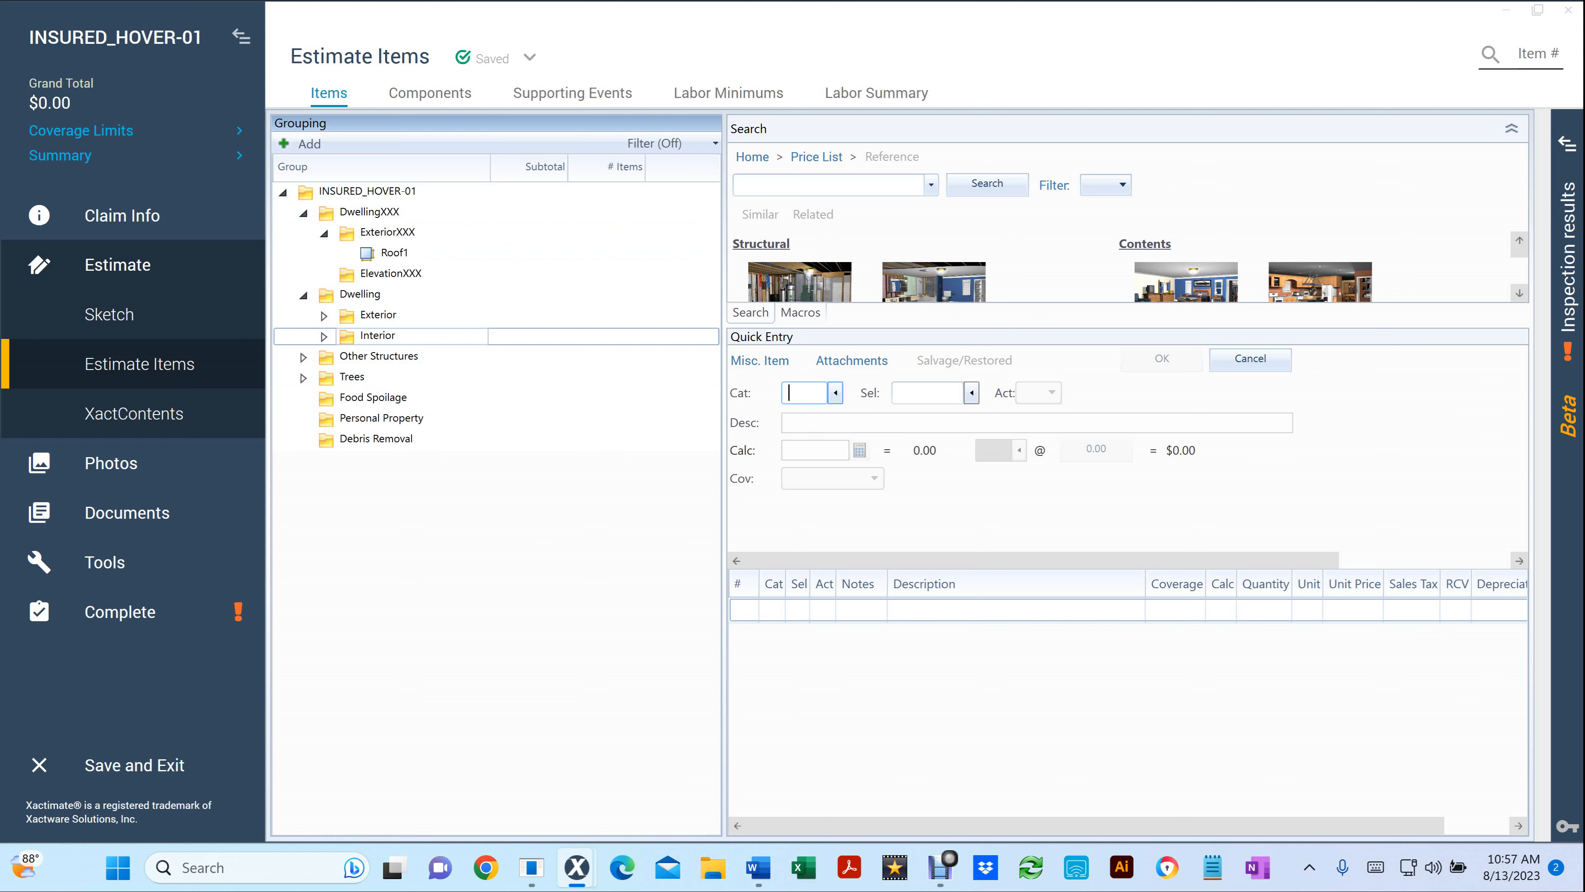
drag(378, 336, 360, 311)
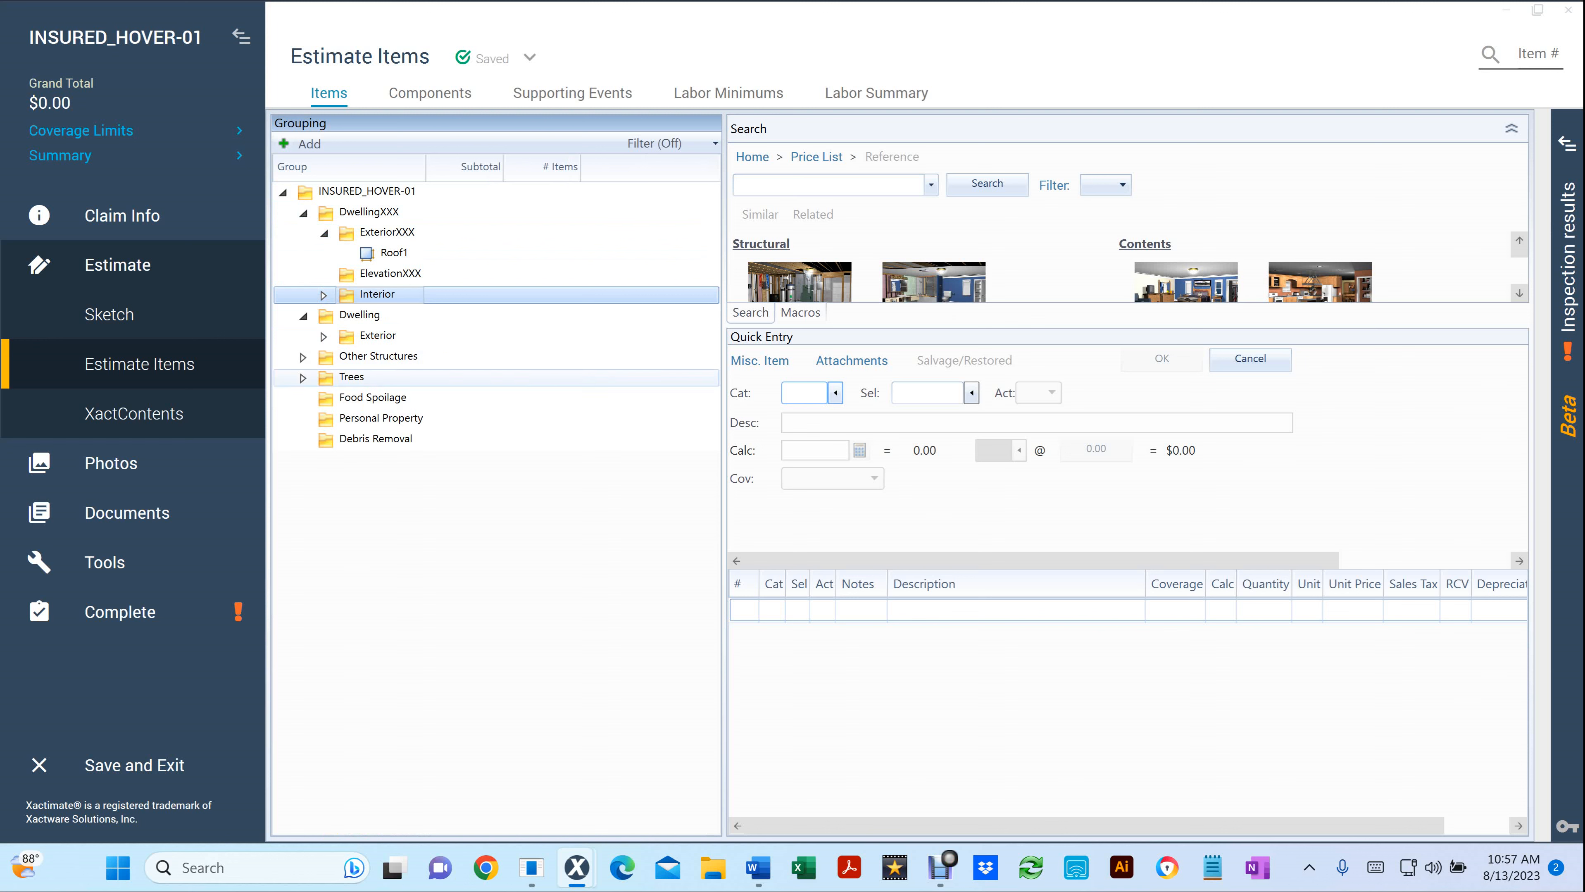
Move the Roof group with its four slopes from Dwelling's Exterior into ExteriorXXX, above Roof1
click(323, 336)
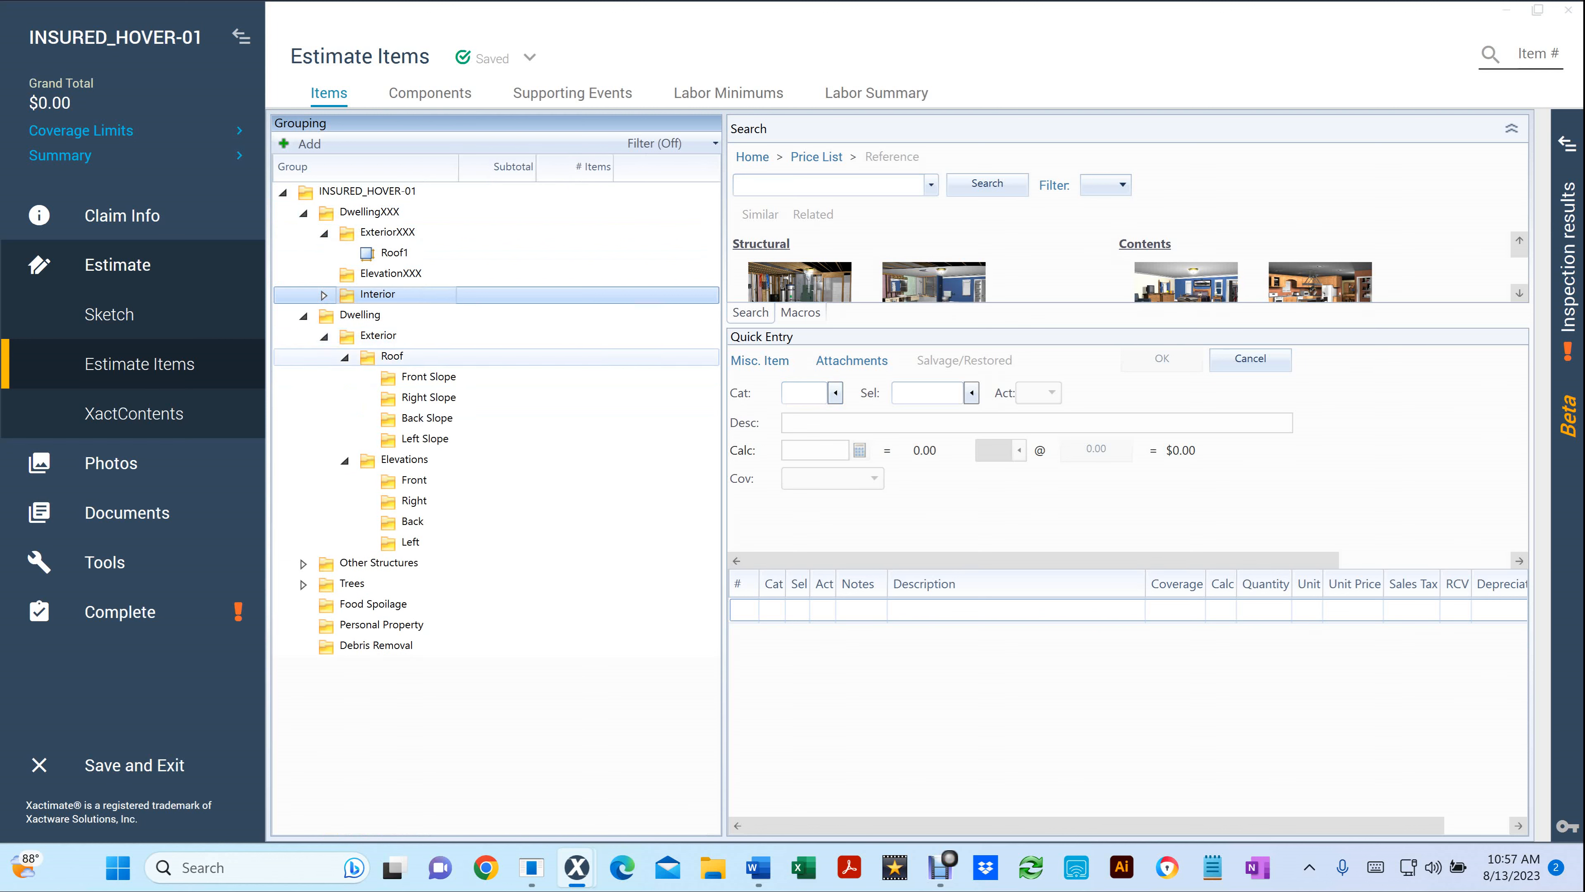
click(345, 357)
drag(391, 356, 353, 258)
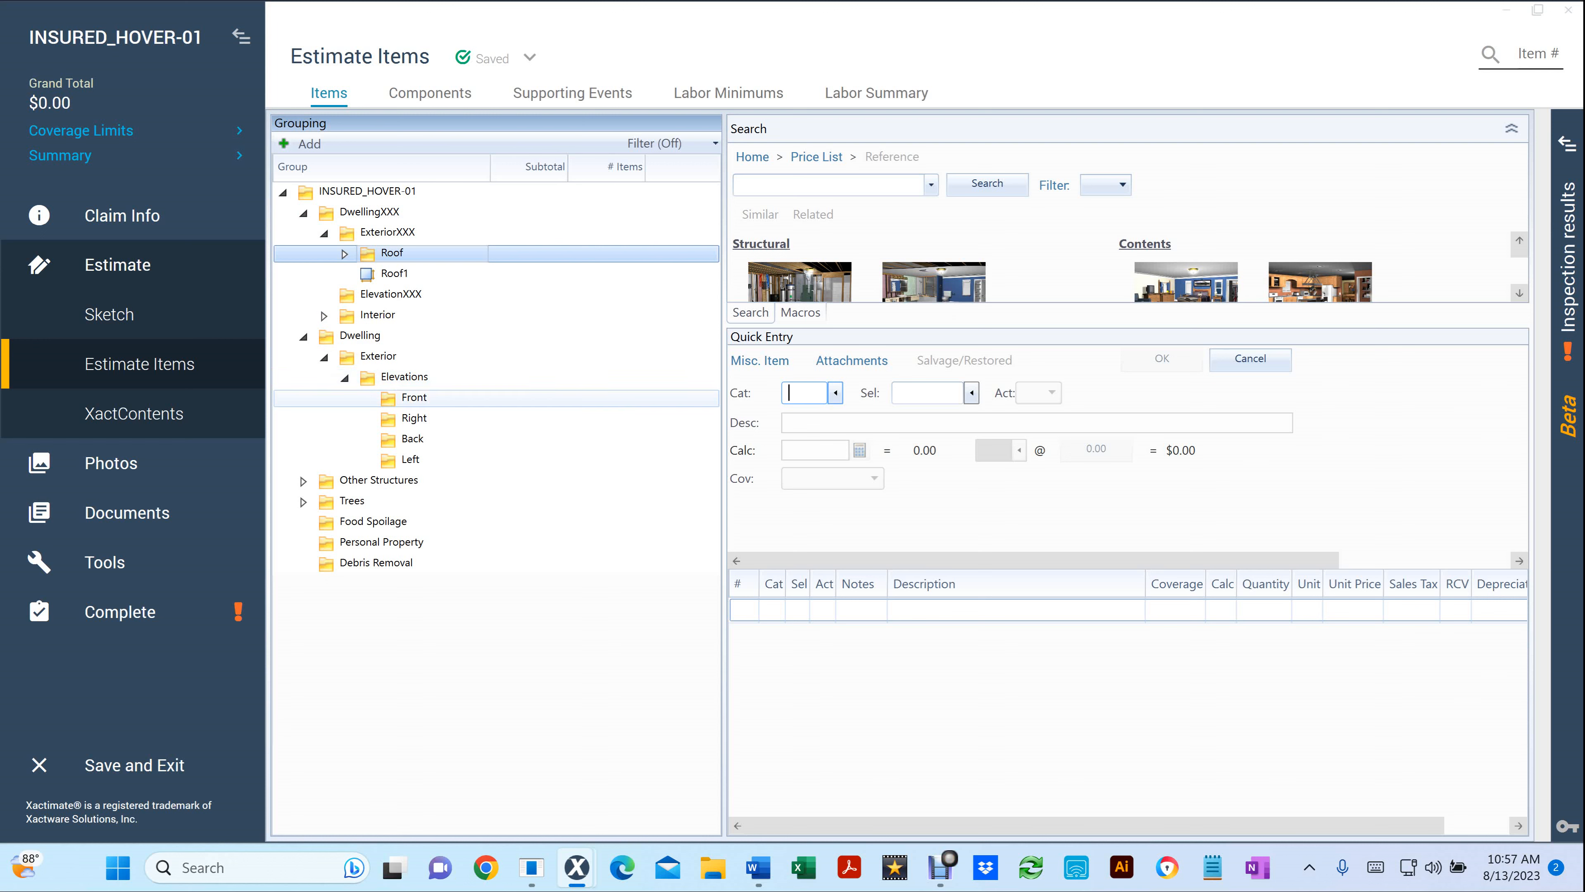
Move the Front, Right, Back and Left groups from Dwelling's Elevations into ElevationXXX
click(414, 398)
ctrl+click(413, 419)
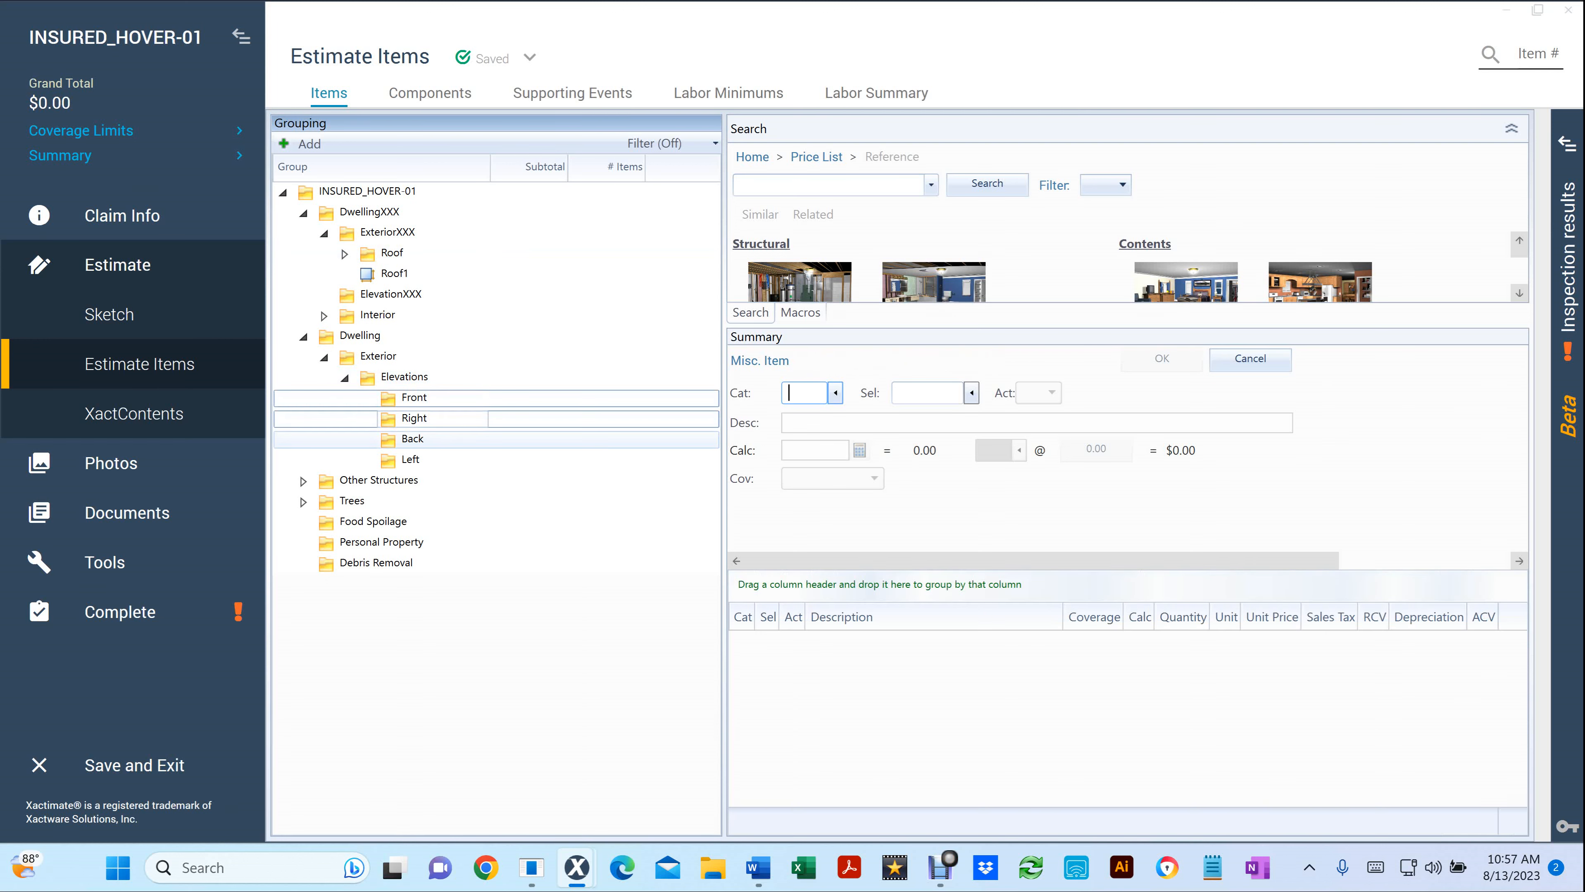
ctrl+click(412, 439)
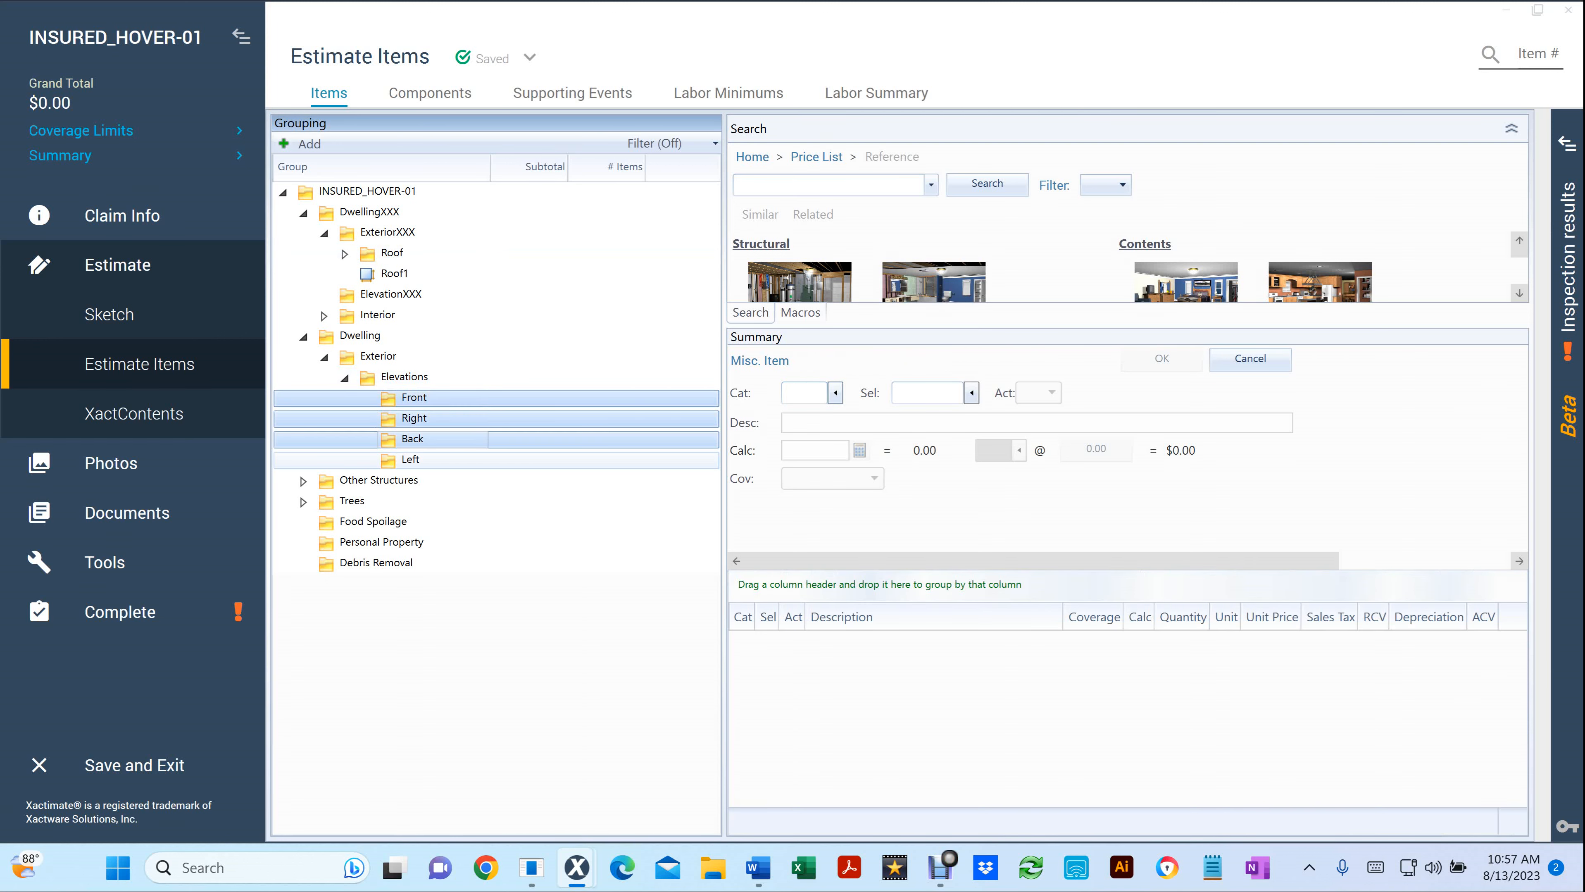
ctrl+click(410, 460)
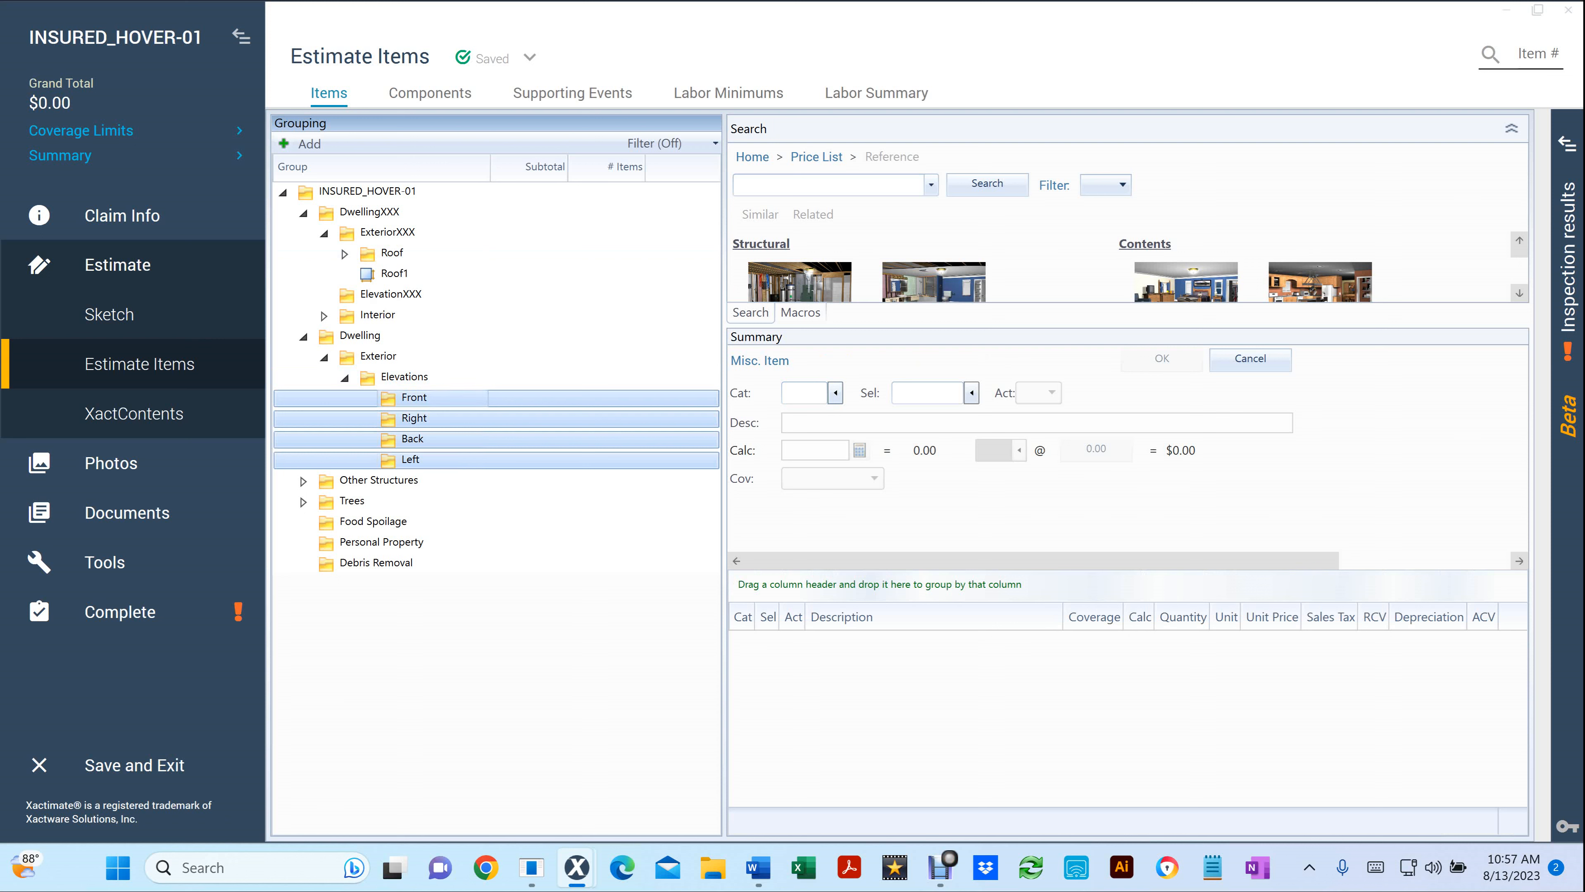
drag(414, 397, 358, 366)
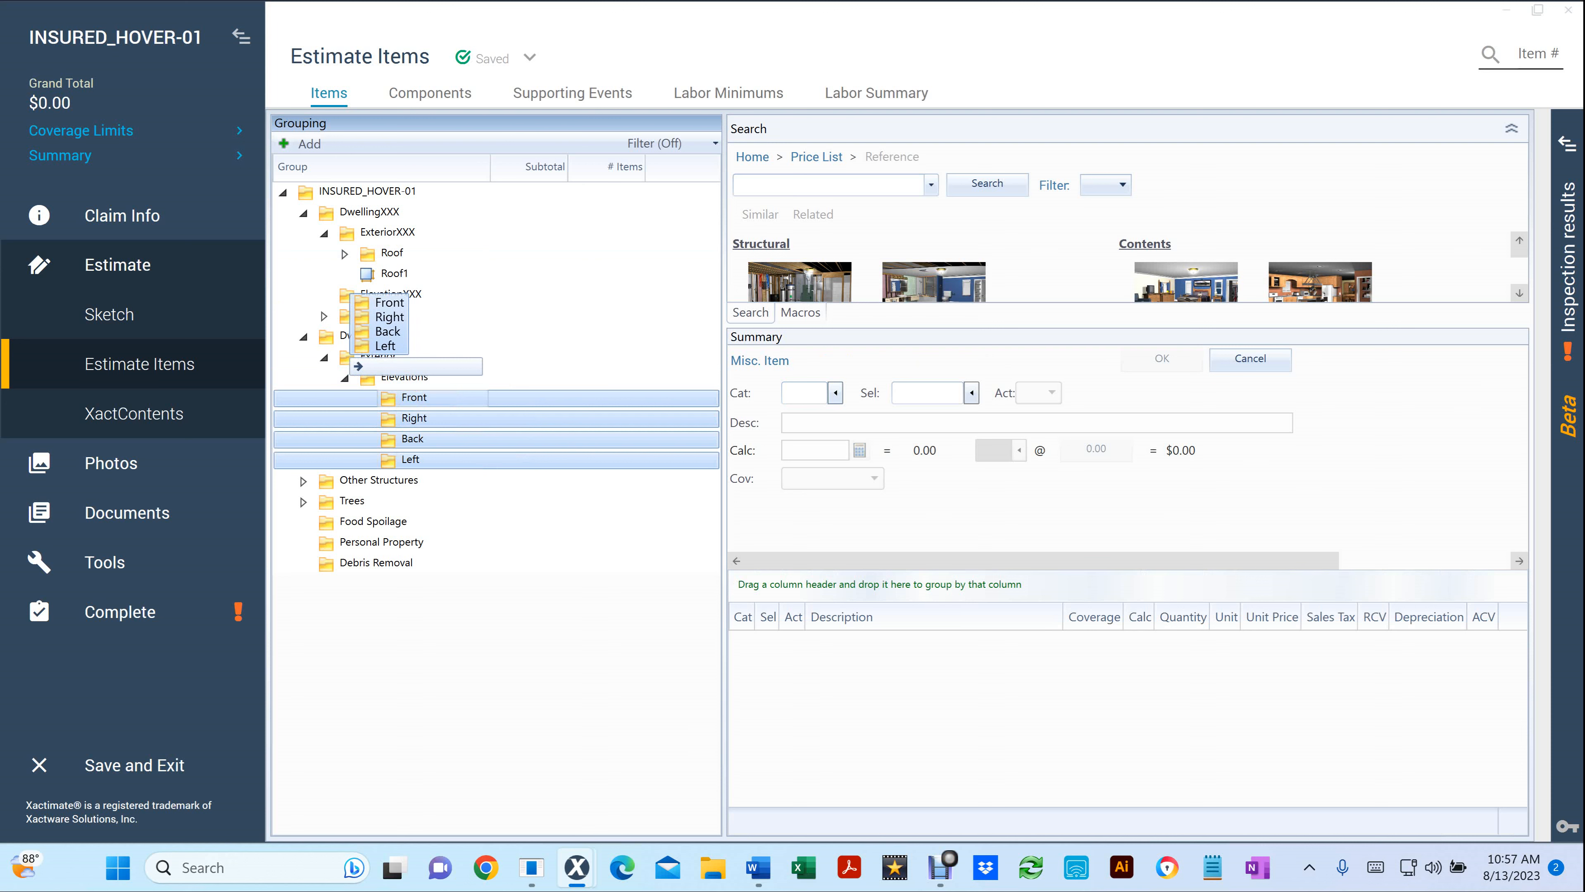
drag(374, 297, 375, 297)
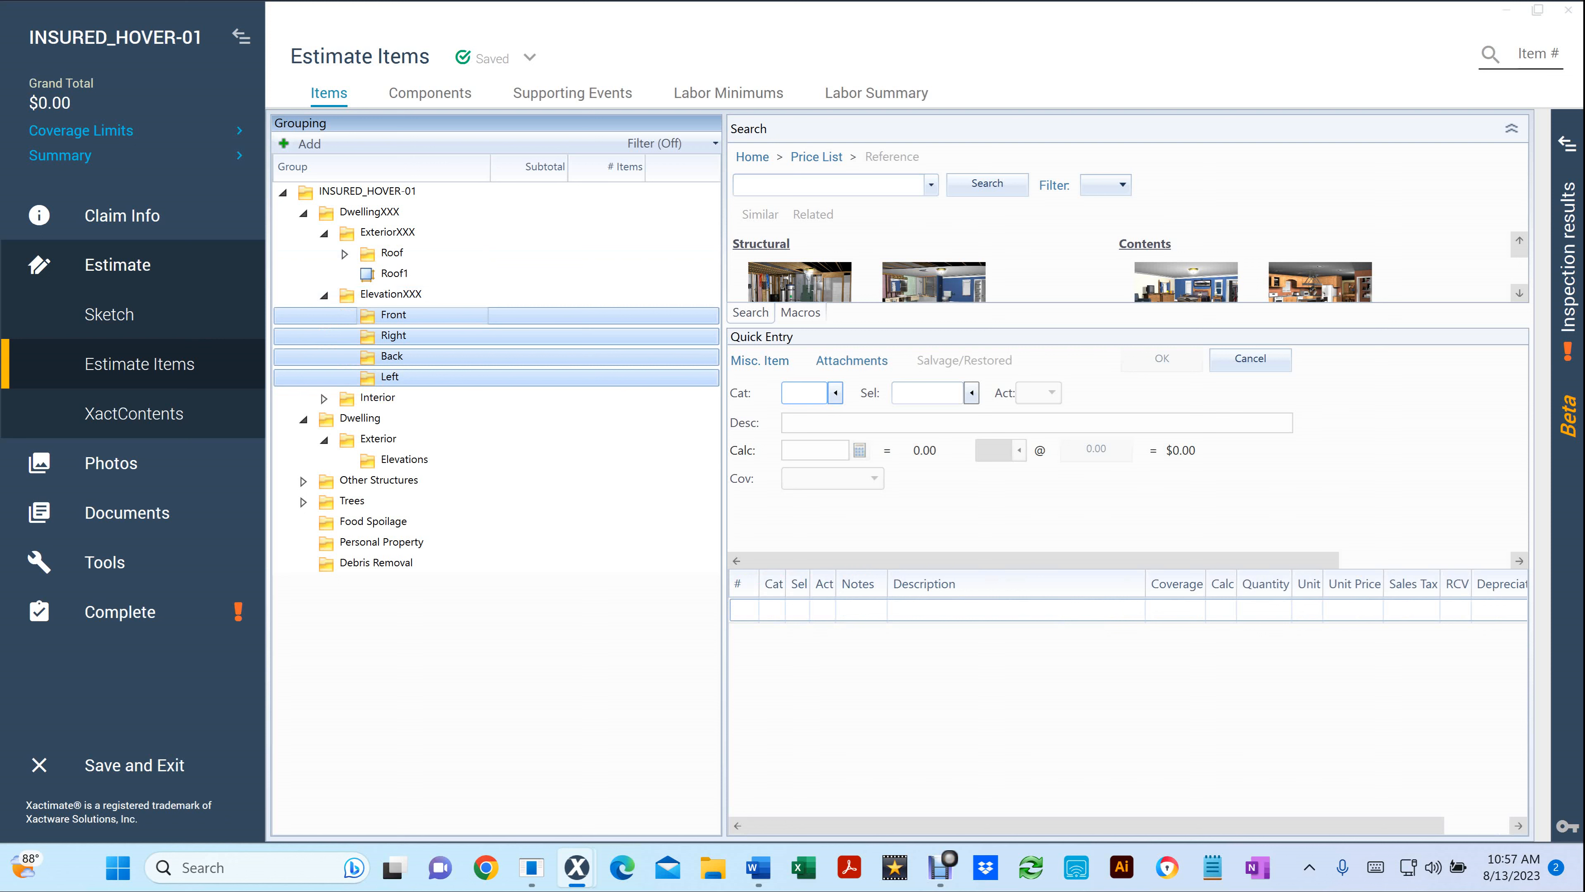
Delete the leftover Dwelling group together with its Exterior and Elevations subgroups
click(377, 397)
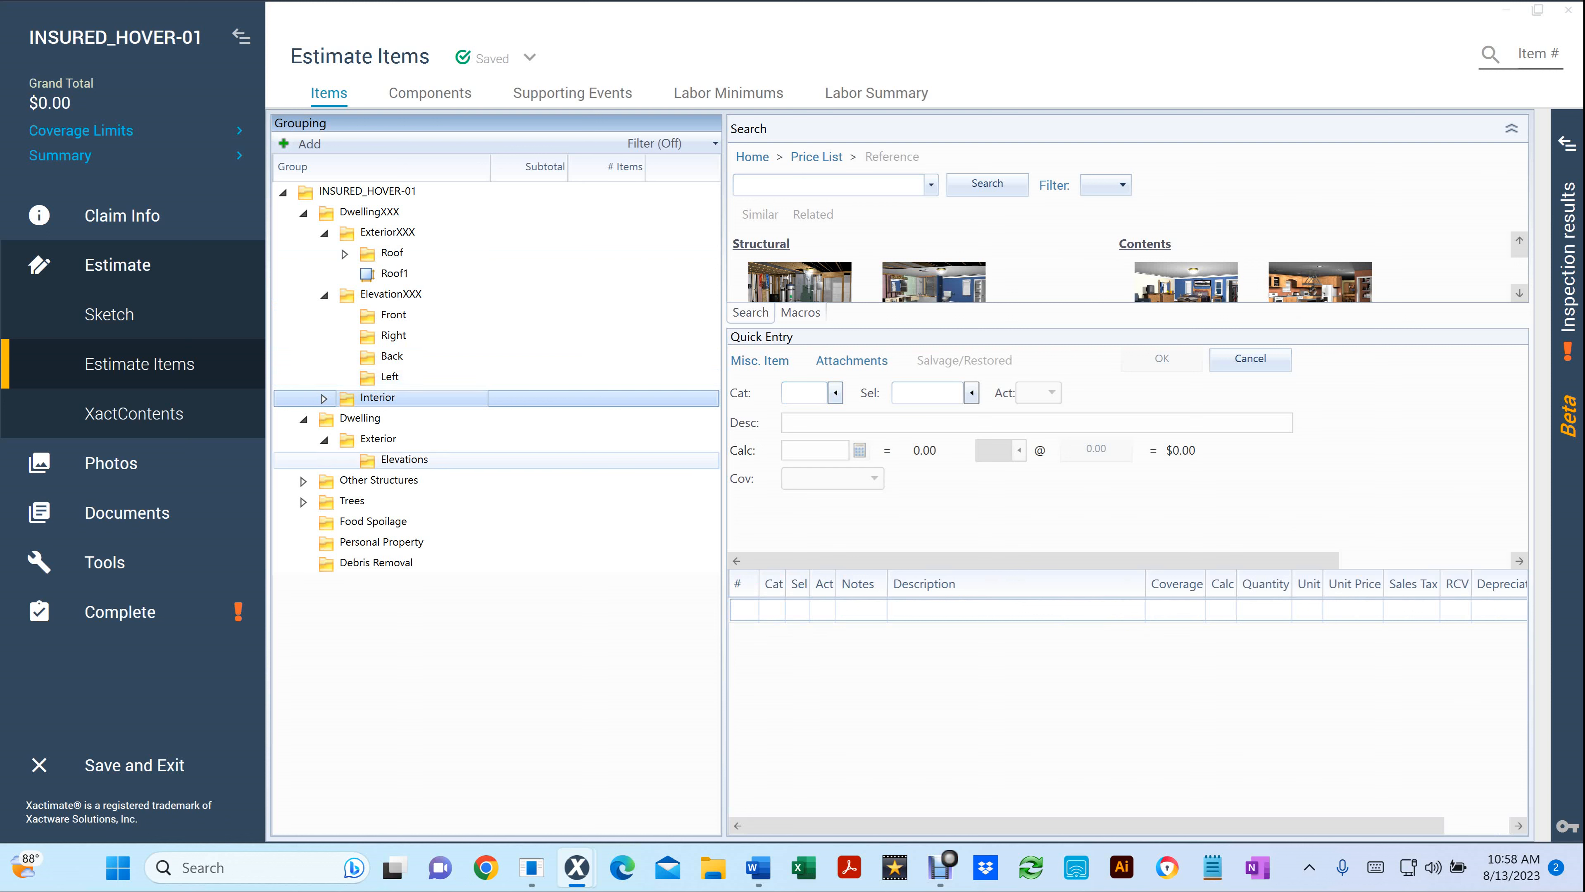
click(404, 460)
click(378, 439)
click(360, 419)
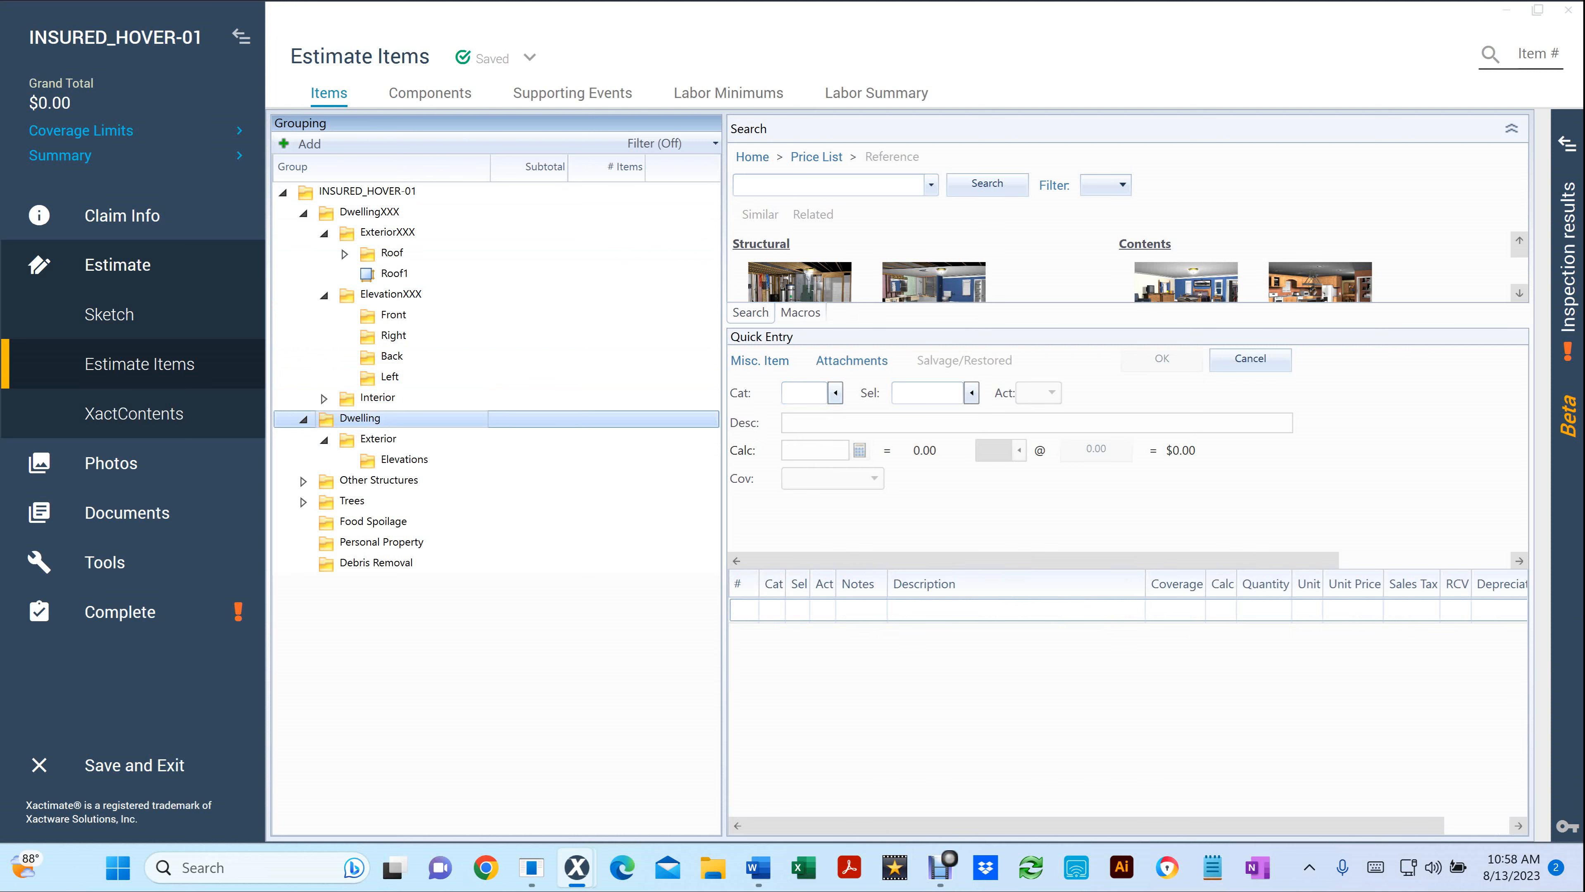
key(Delete)
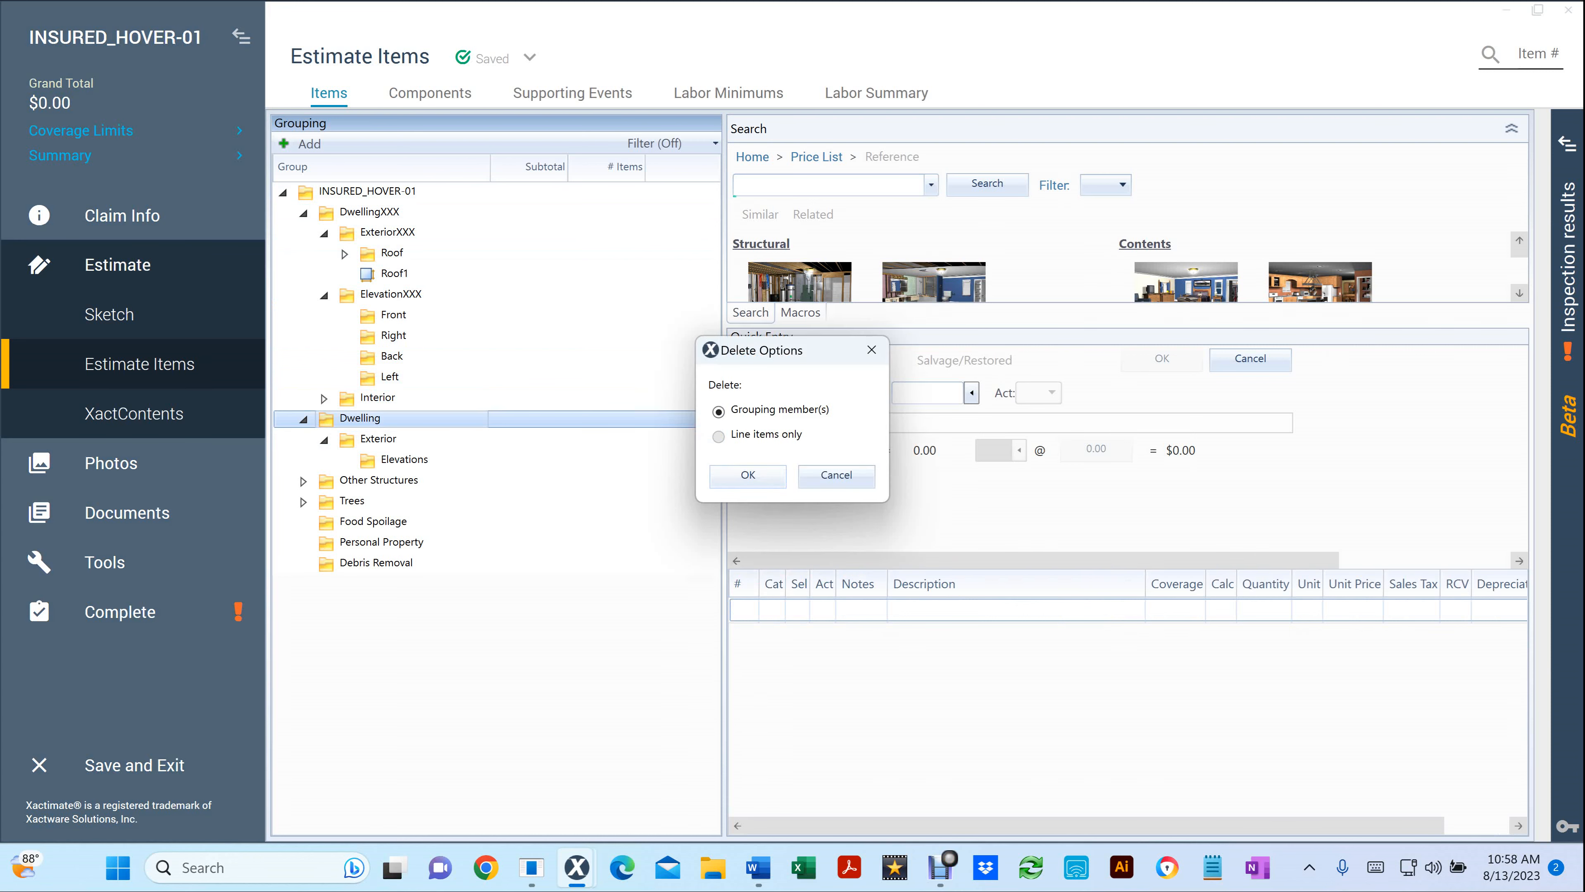
click(747, 475)
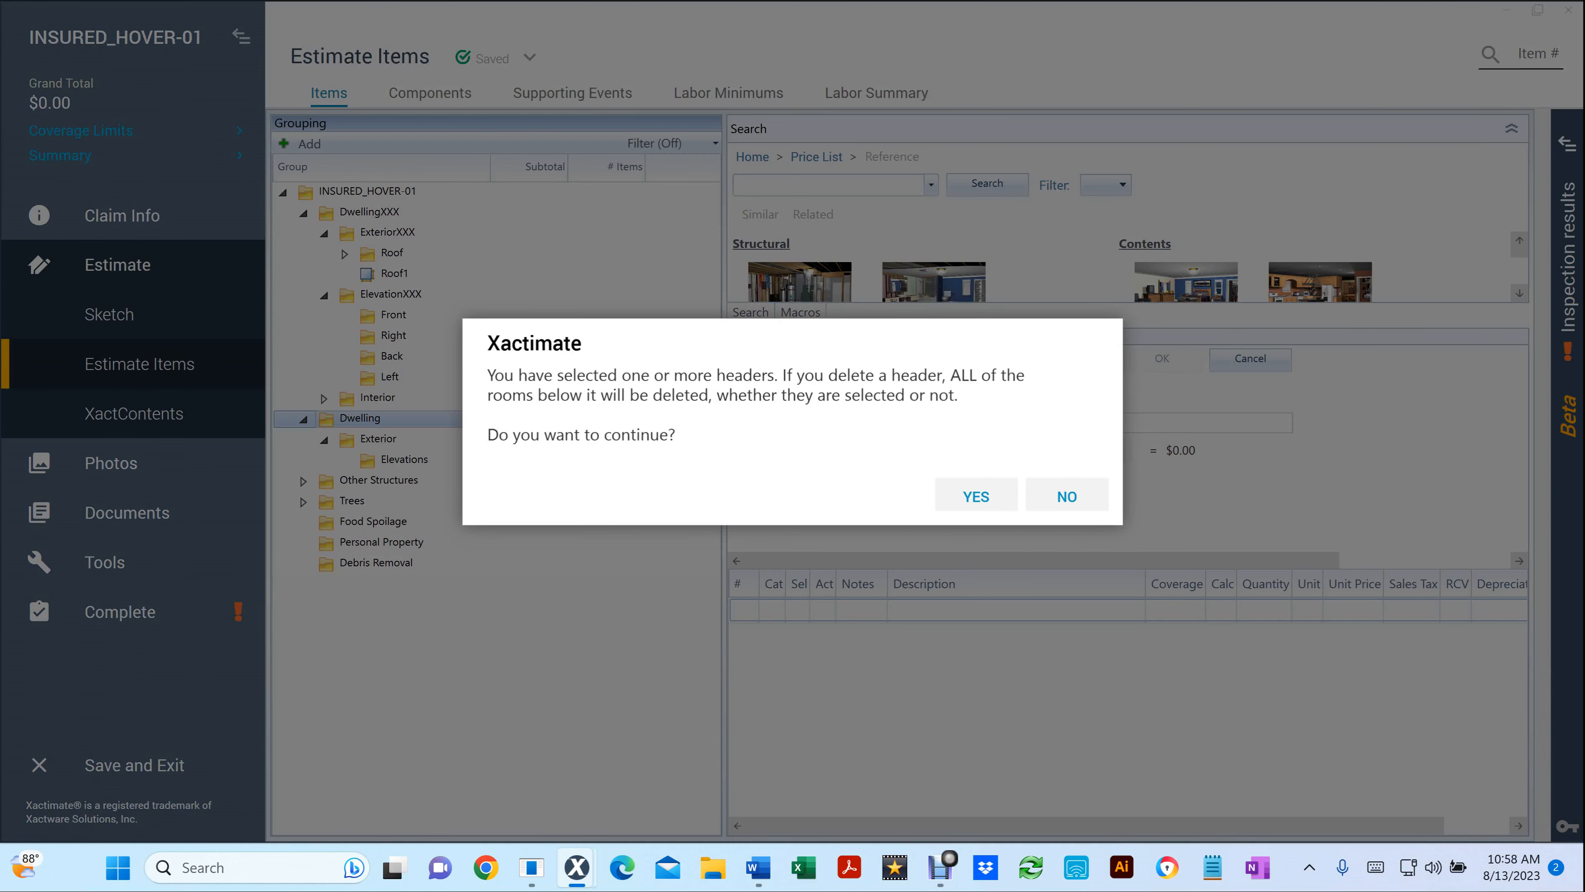
key(Return)
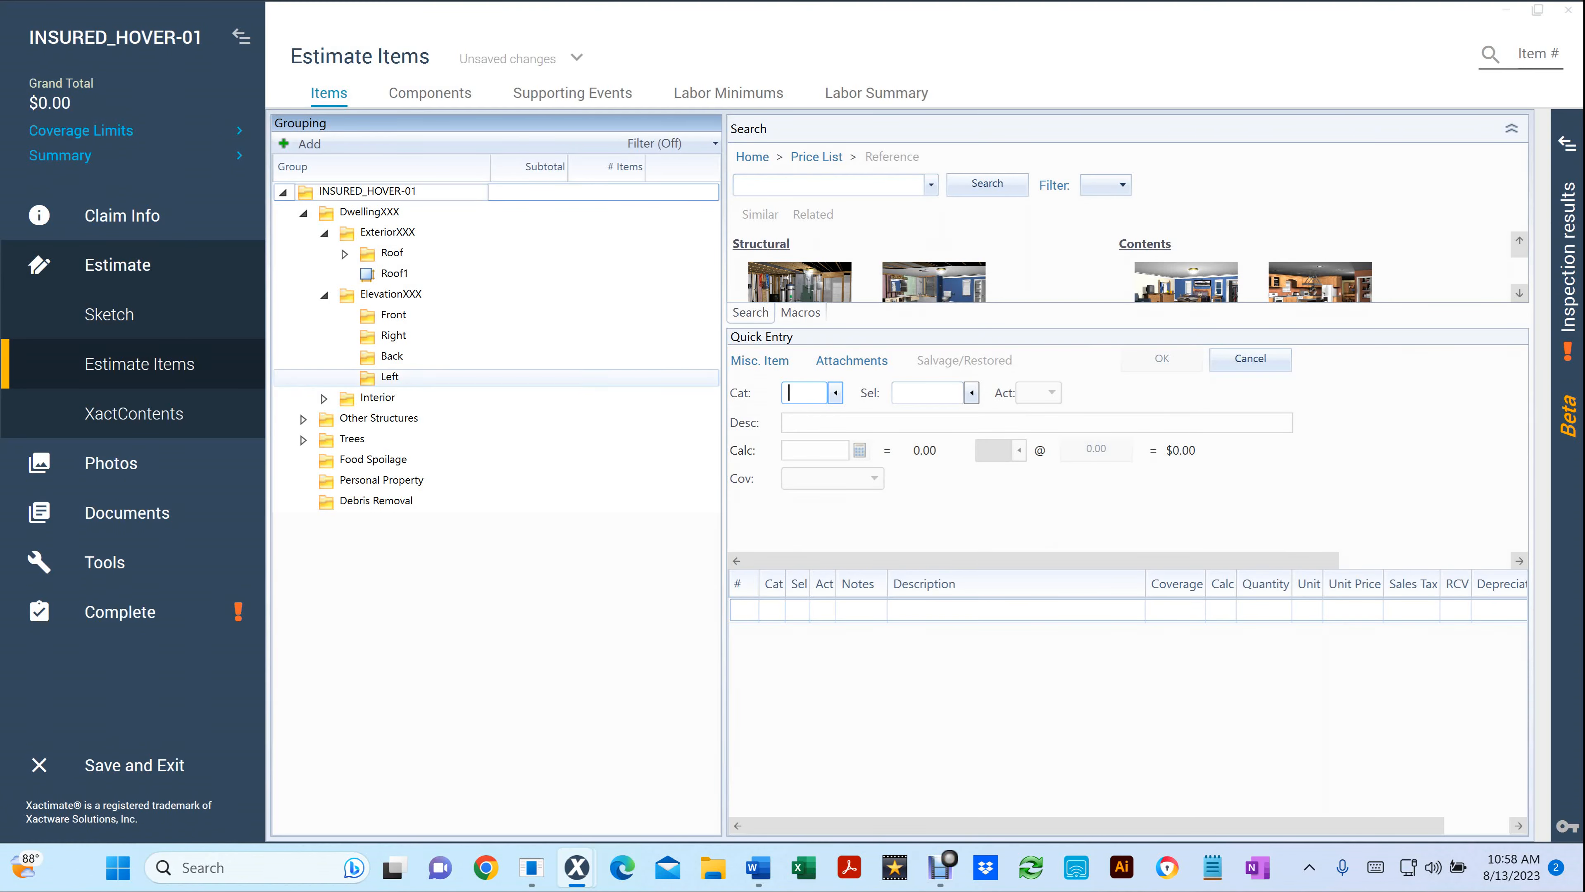
Rename the Roof1 sketch item under ExteriorXXX as Roof
click(394, 273)
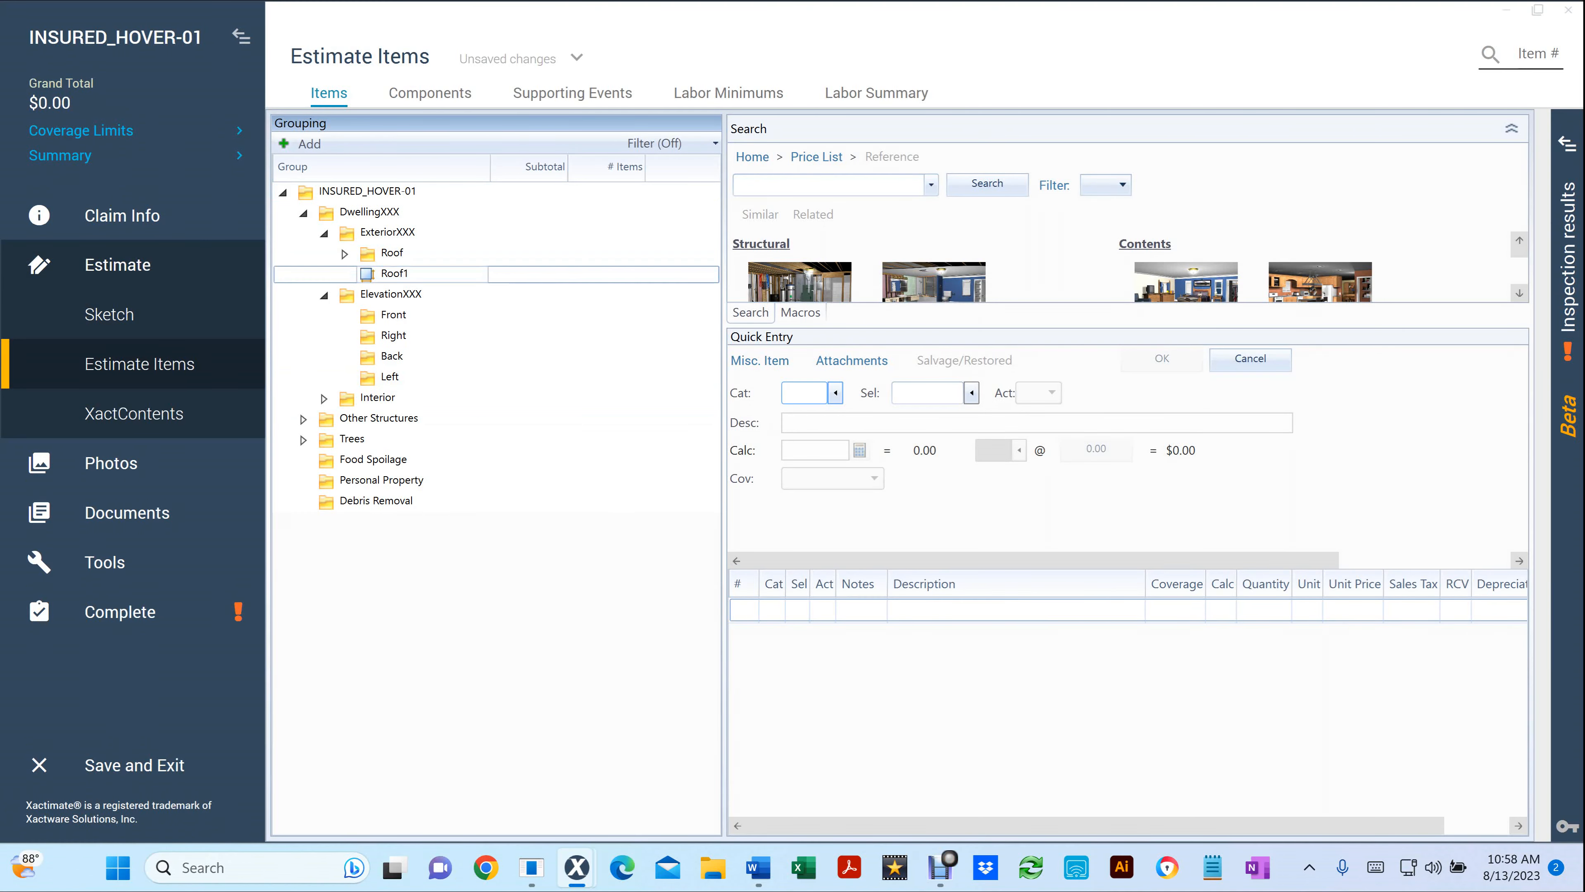
double_click(394, 274)
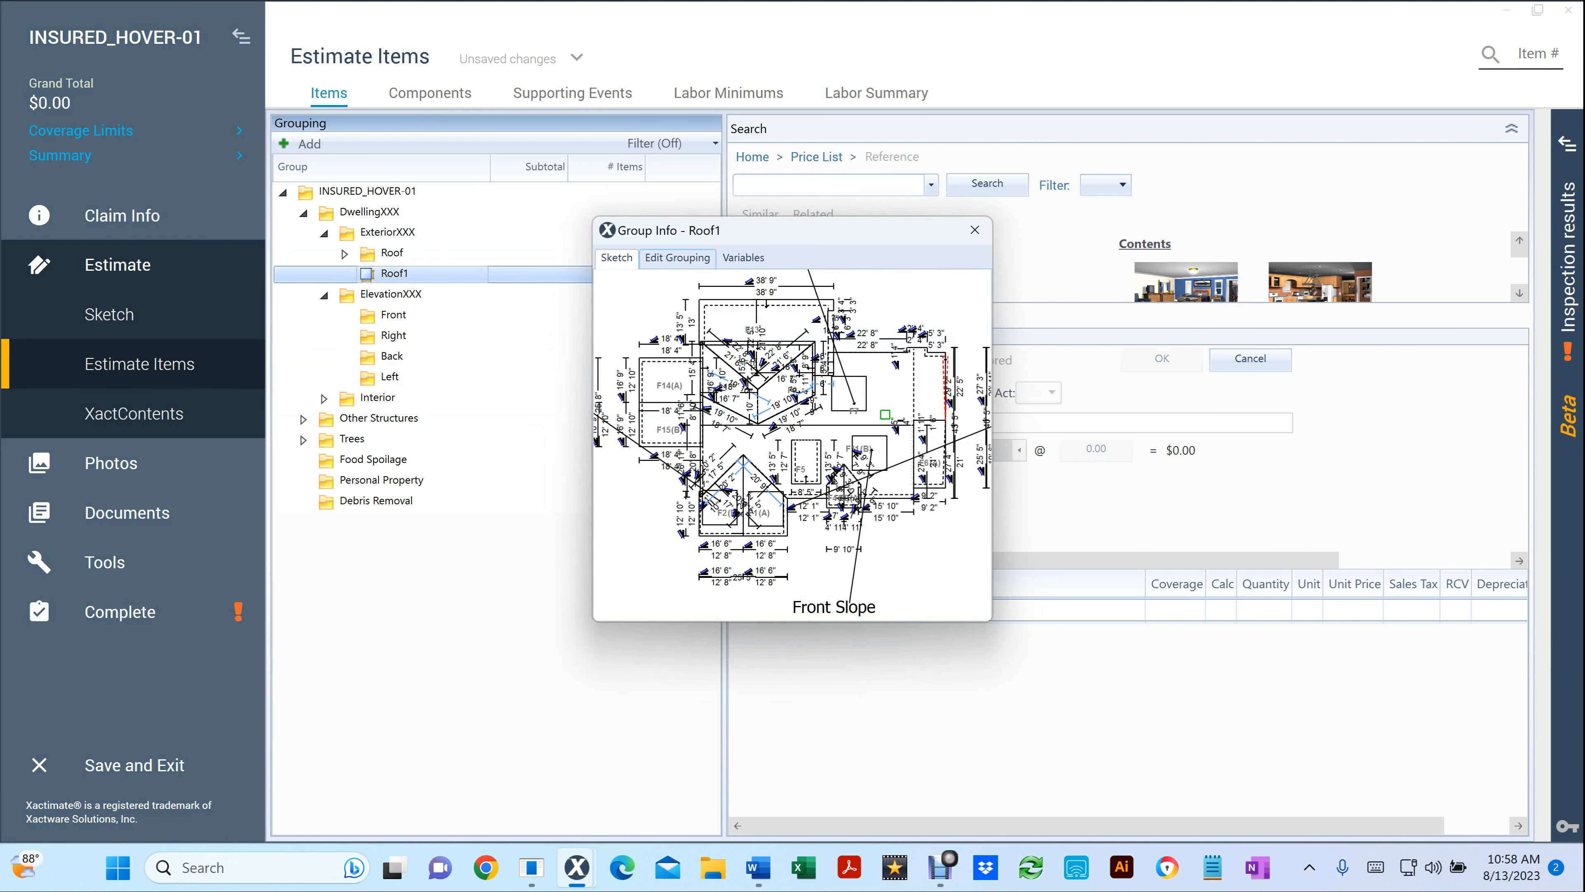
click(678, 258)
click(692, 290)
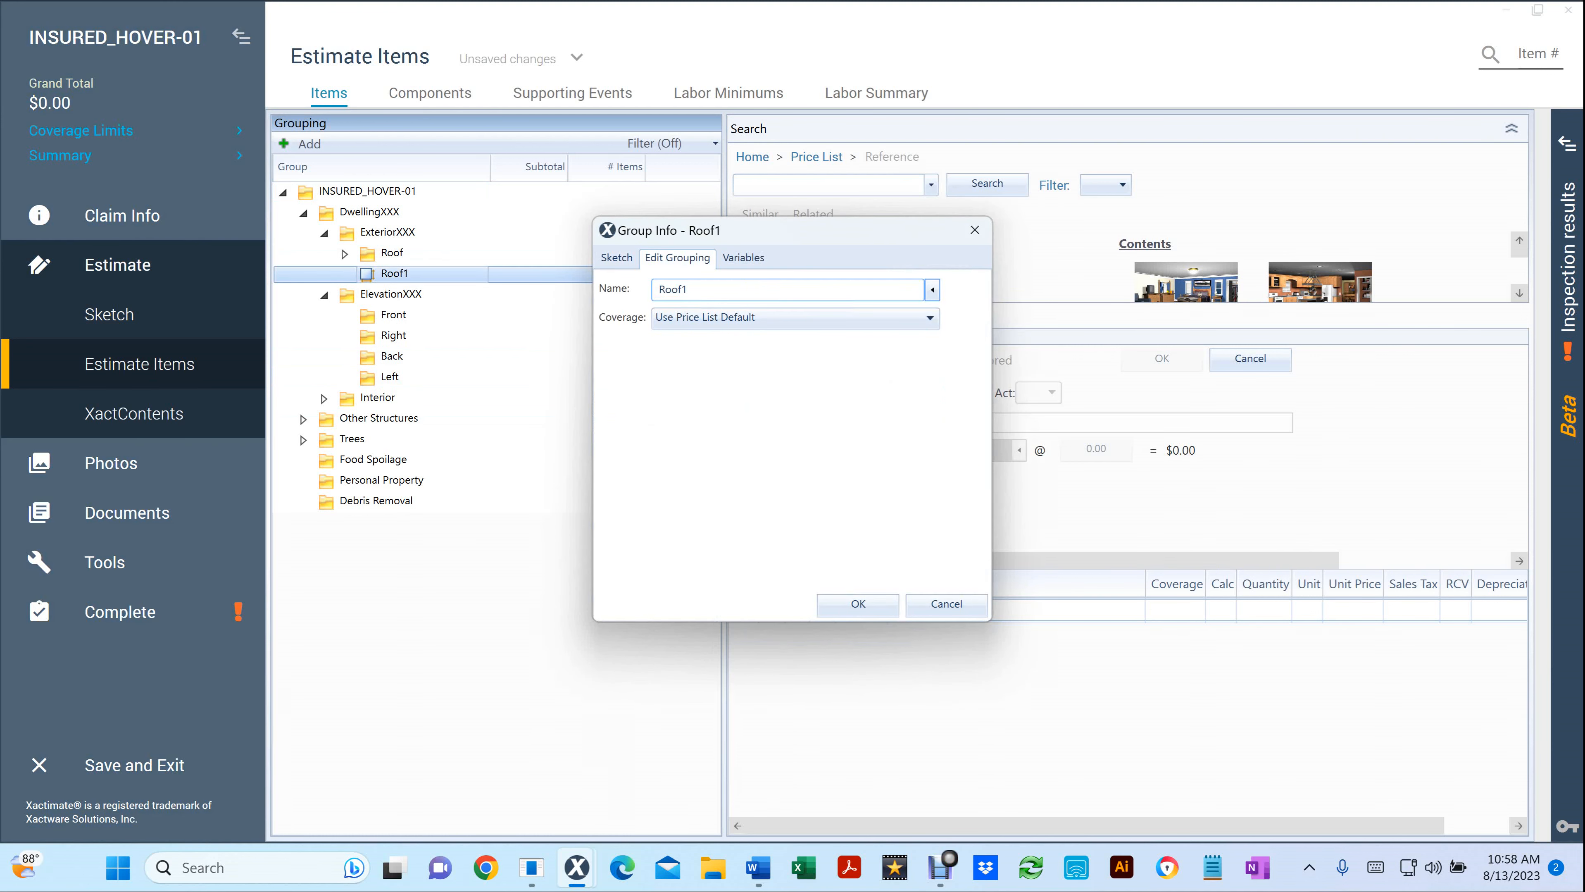
key(BackSpace)
key(Return)
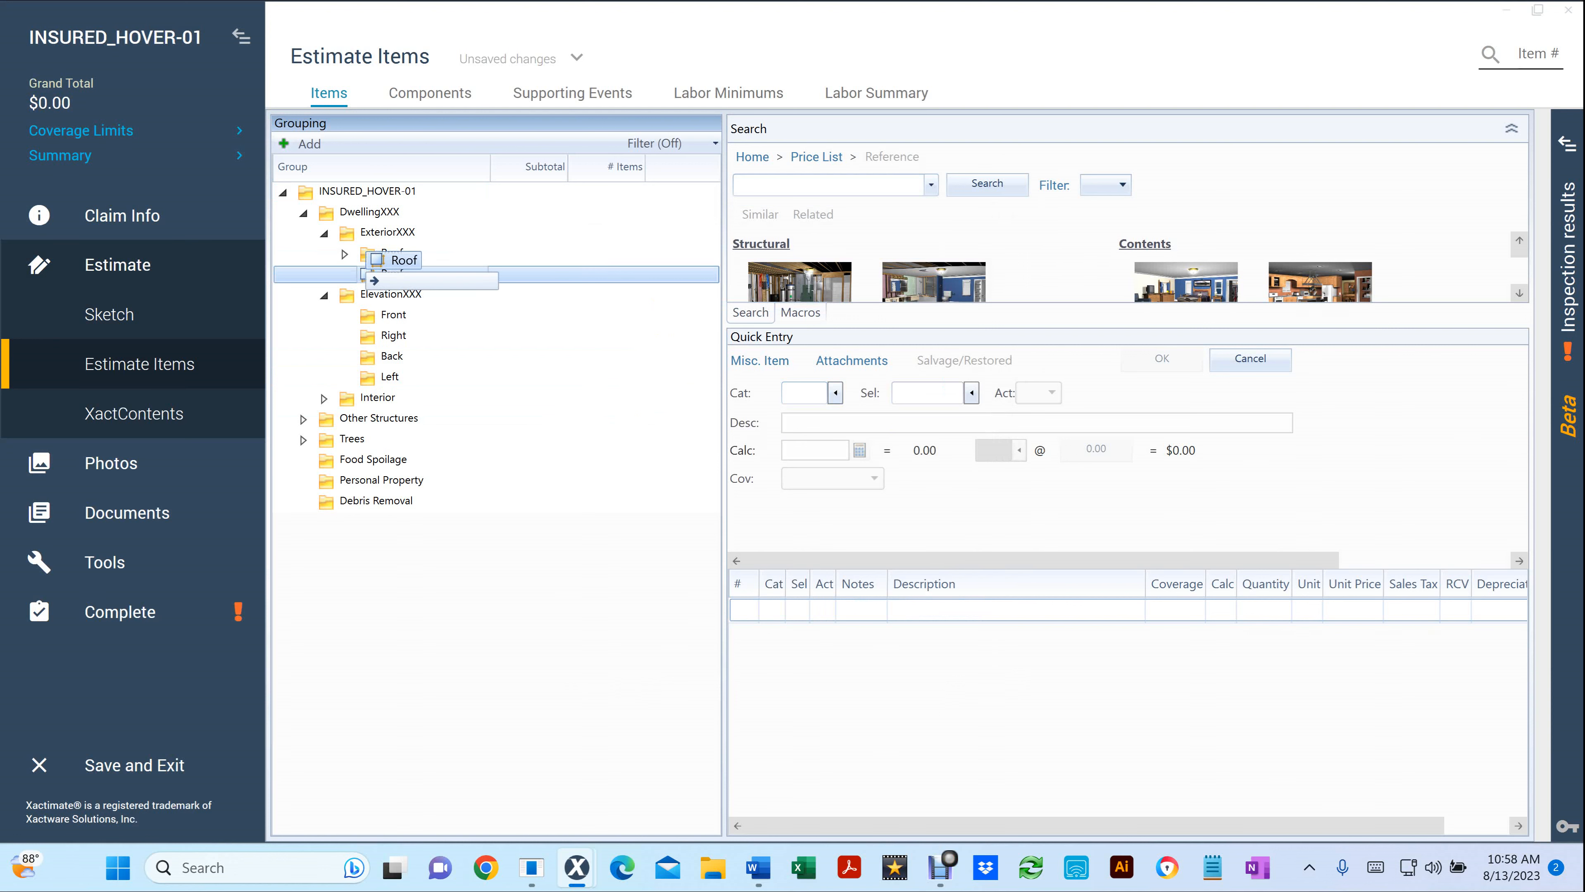
Move the Roof sketch item into the Roof group under ExteriorXXX, and collapse the Roof and ElevationXXX groups
drag(391, 273, 392, 254)
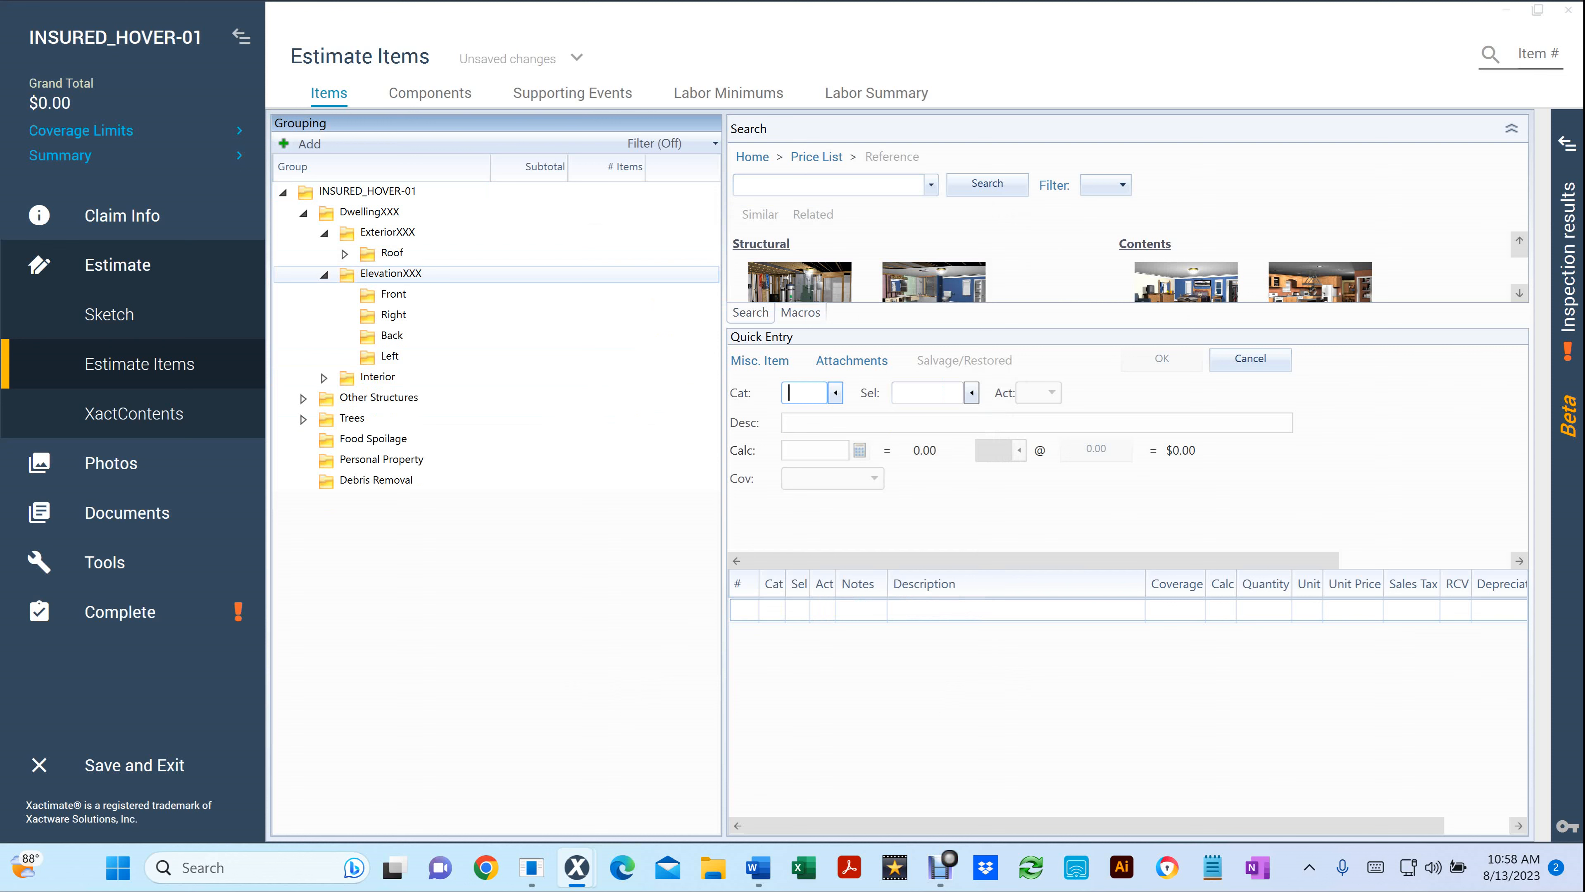
key(Up)
key(Up)
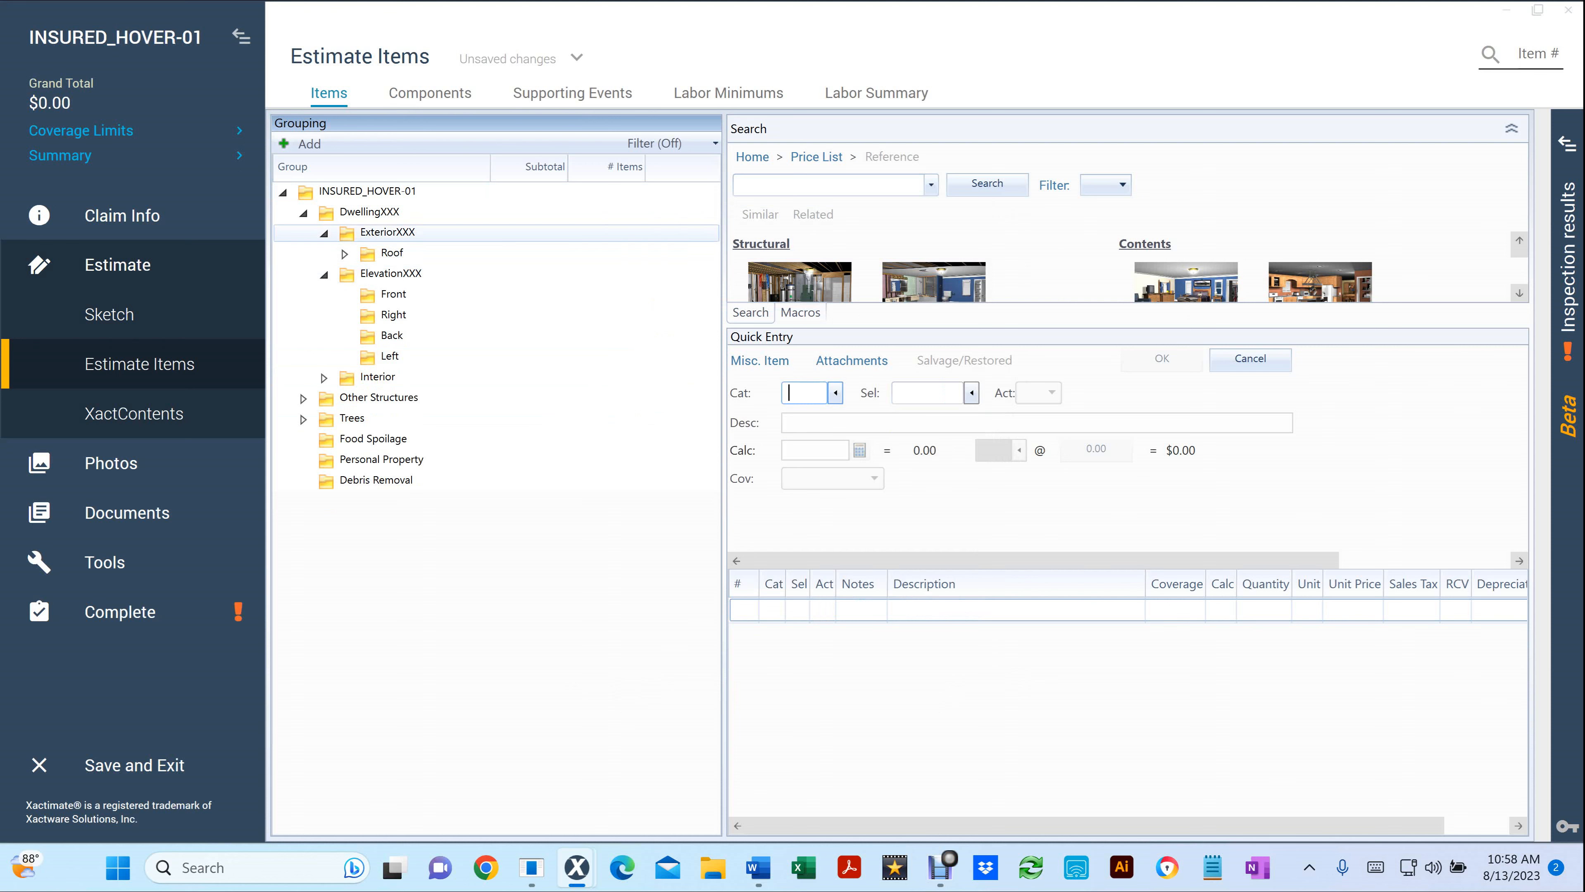
key(Down)
click(345, 254)
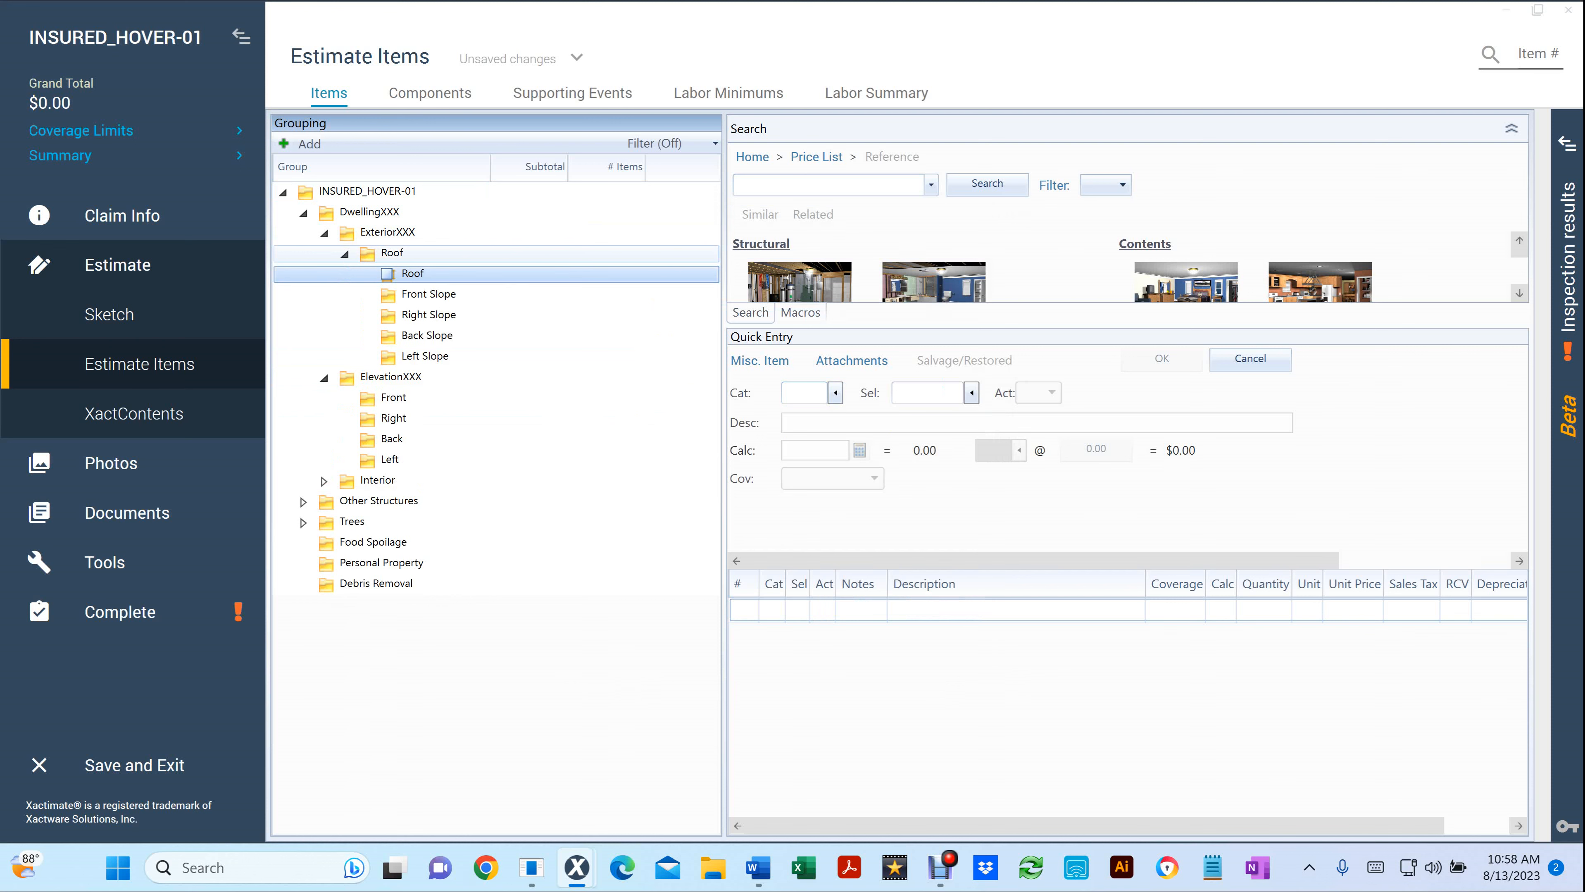
click(345, 254)
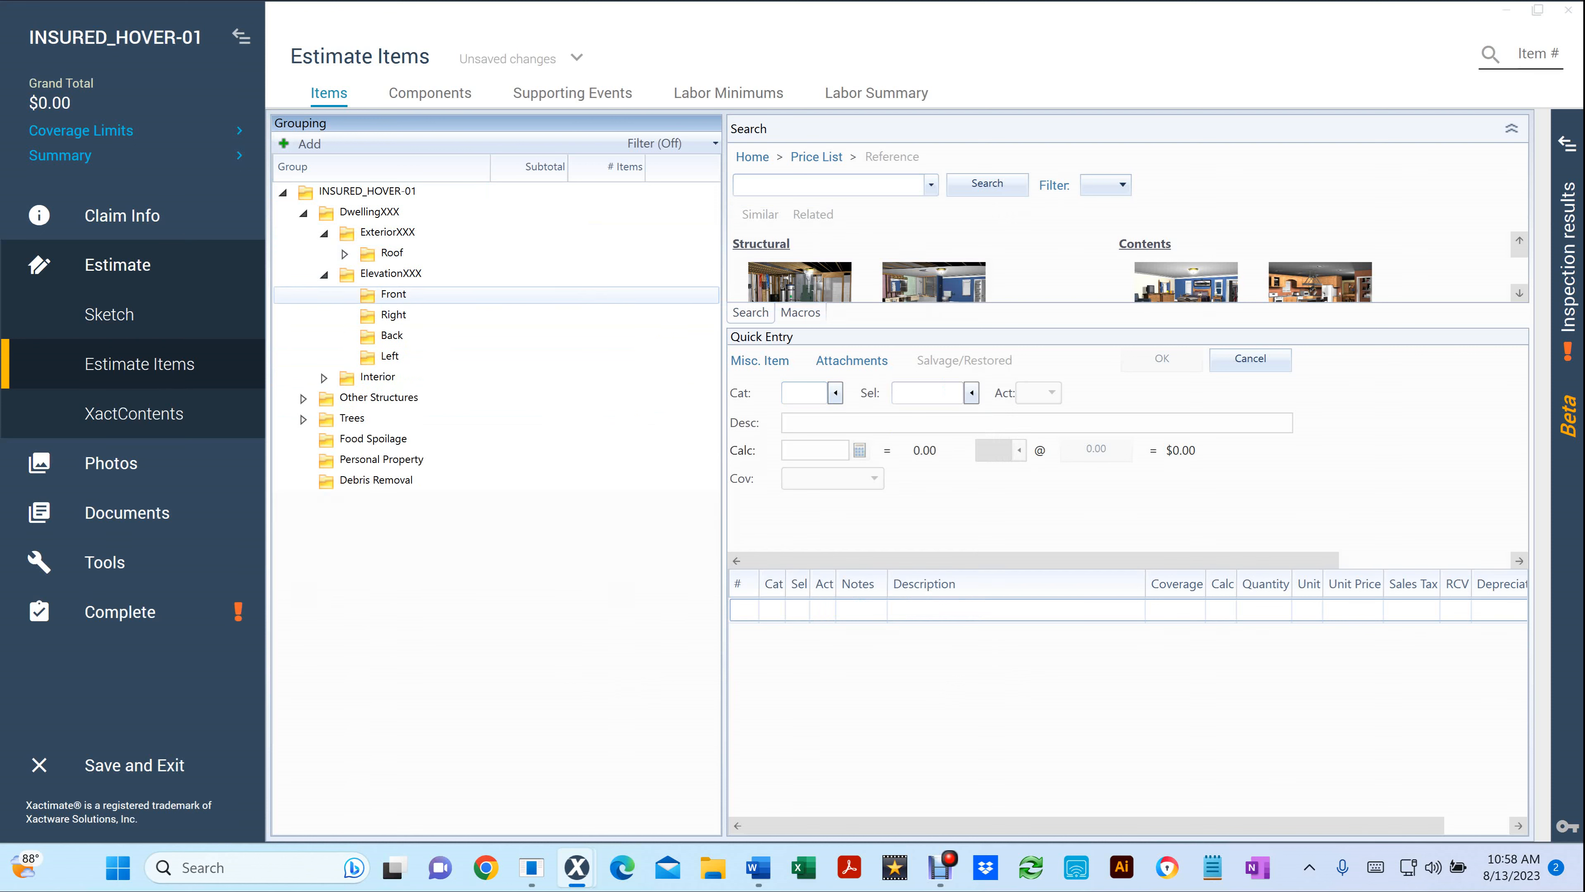
click(324, 274)
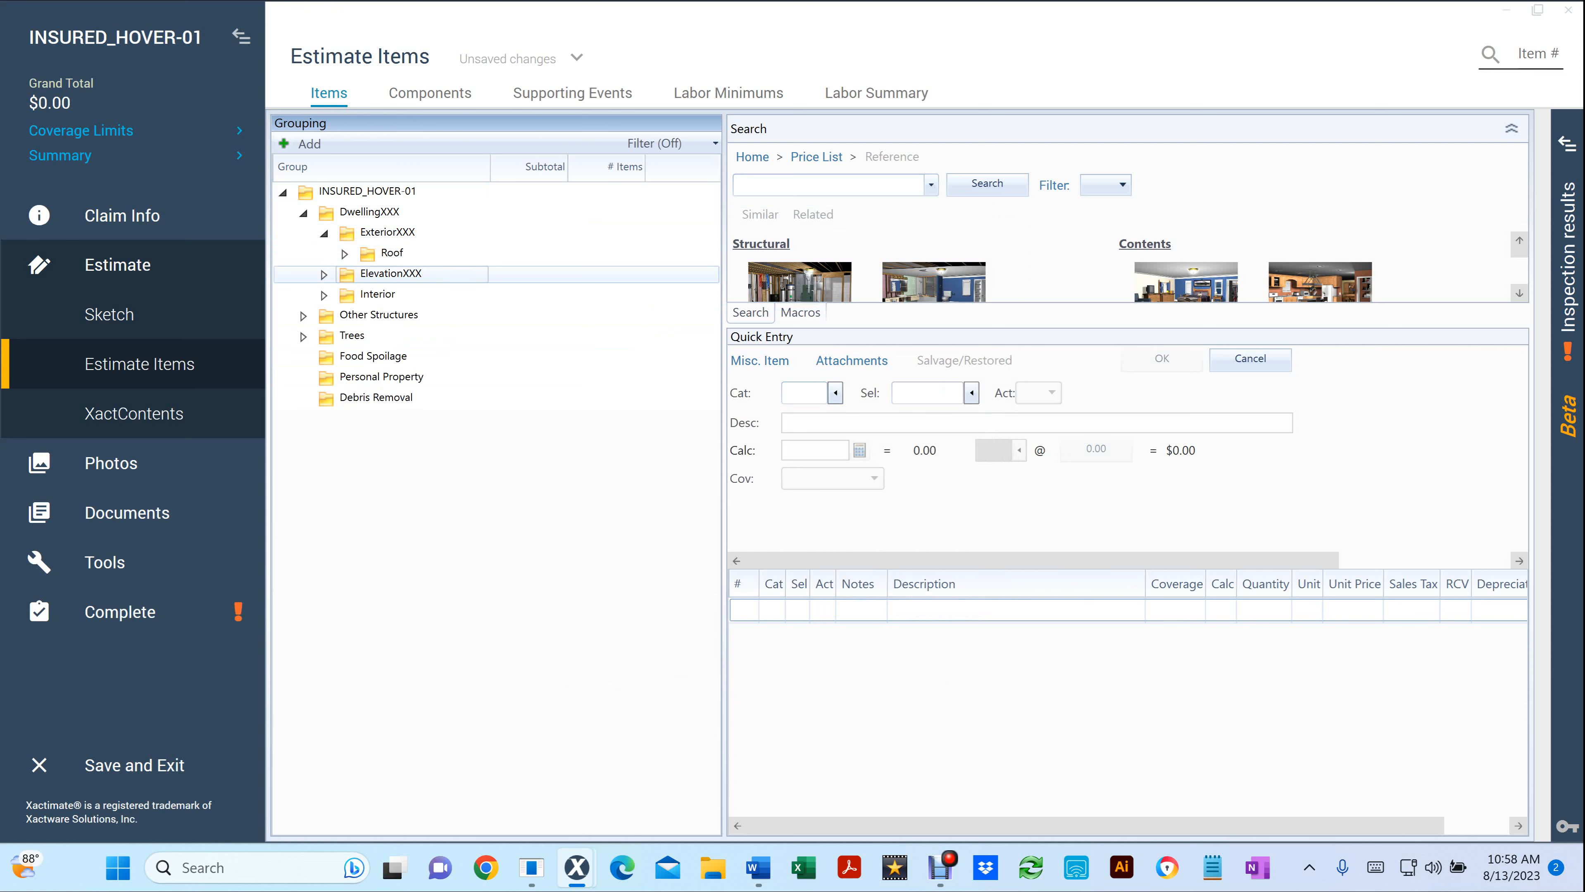
Move the ElevationXXX group into ExteriorXXX, place Roof ahead of it, and collapse the ExteriorXXX and DwellingXXX groups
drag(387, 273, 357, 261)
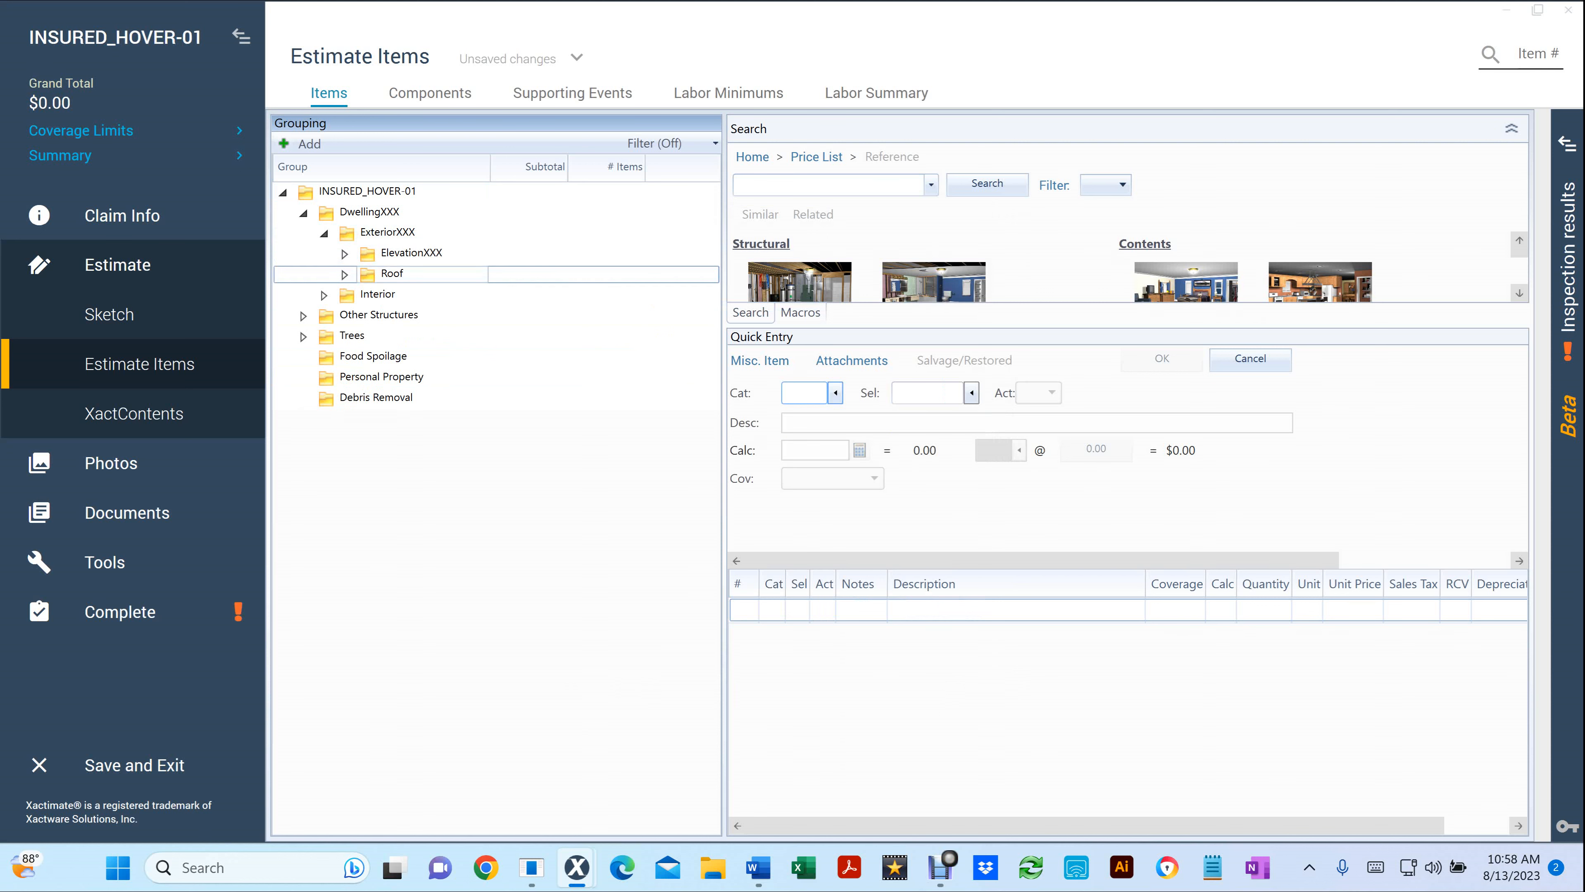
drag(392, 273, 356, 263)
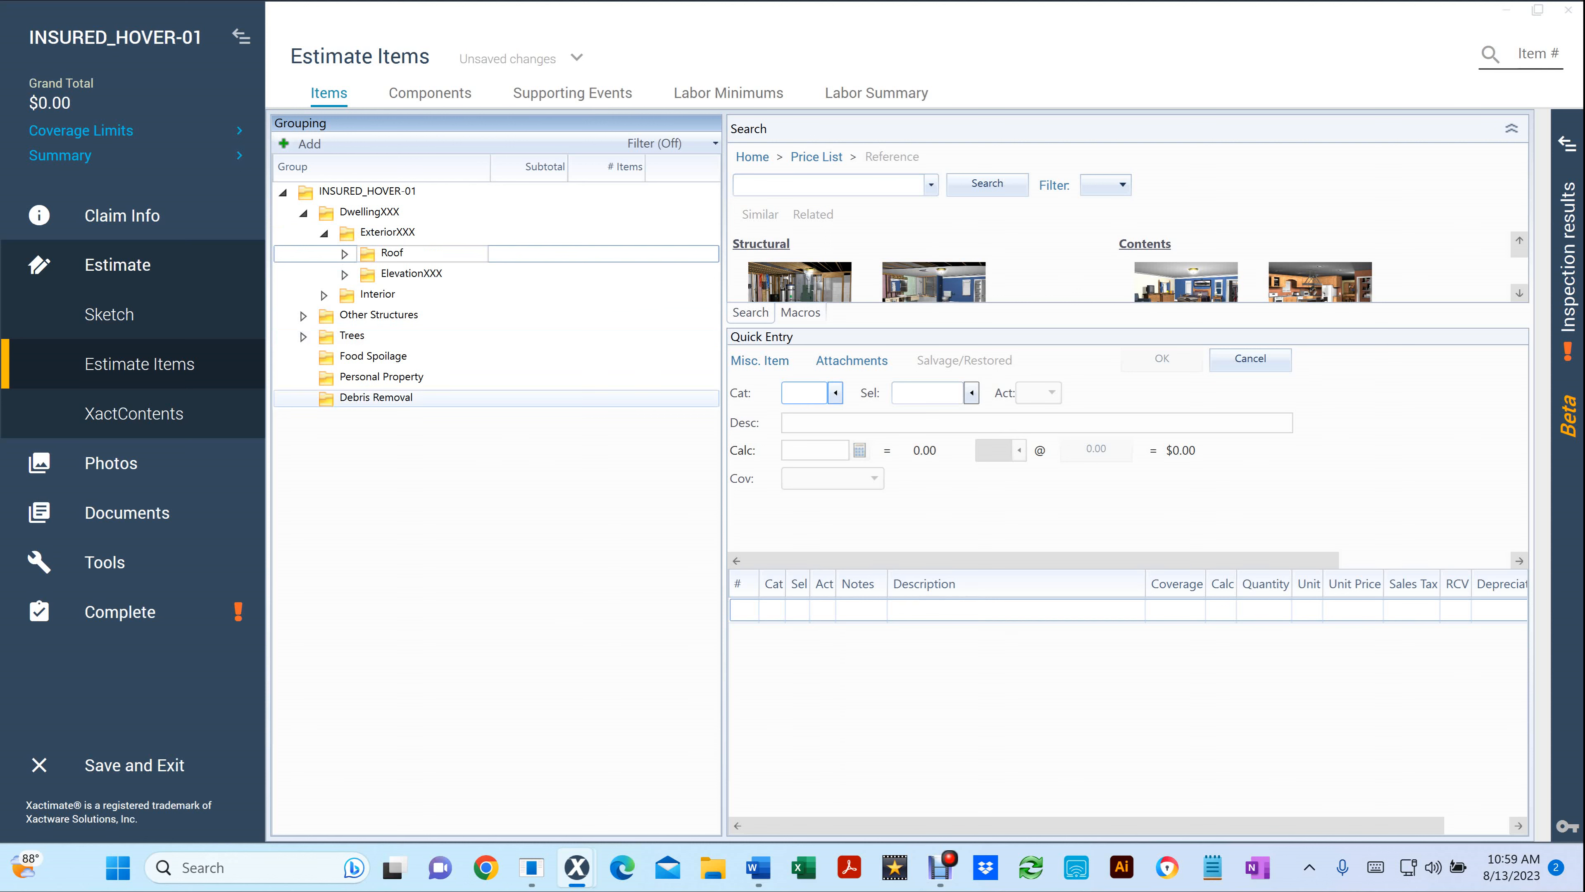
click(368, 213)
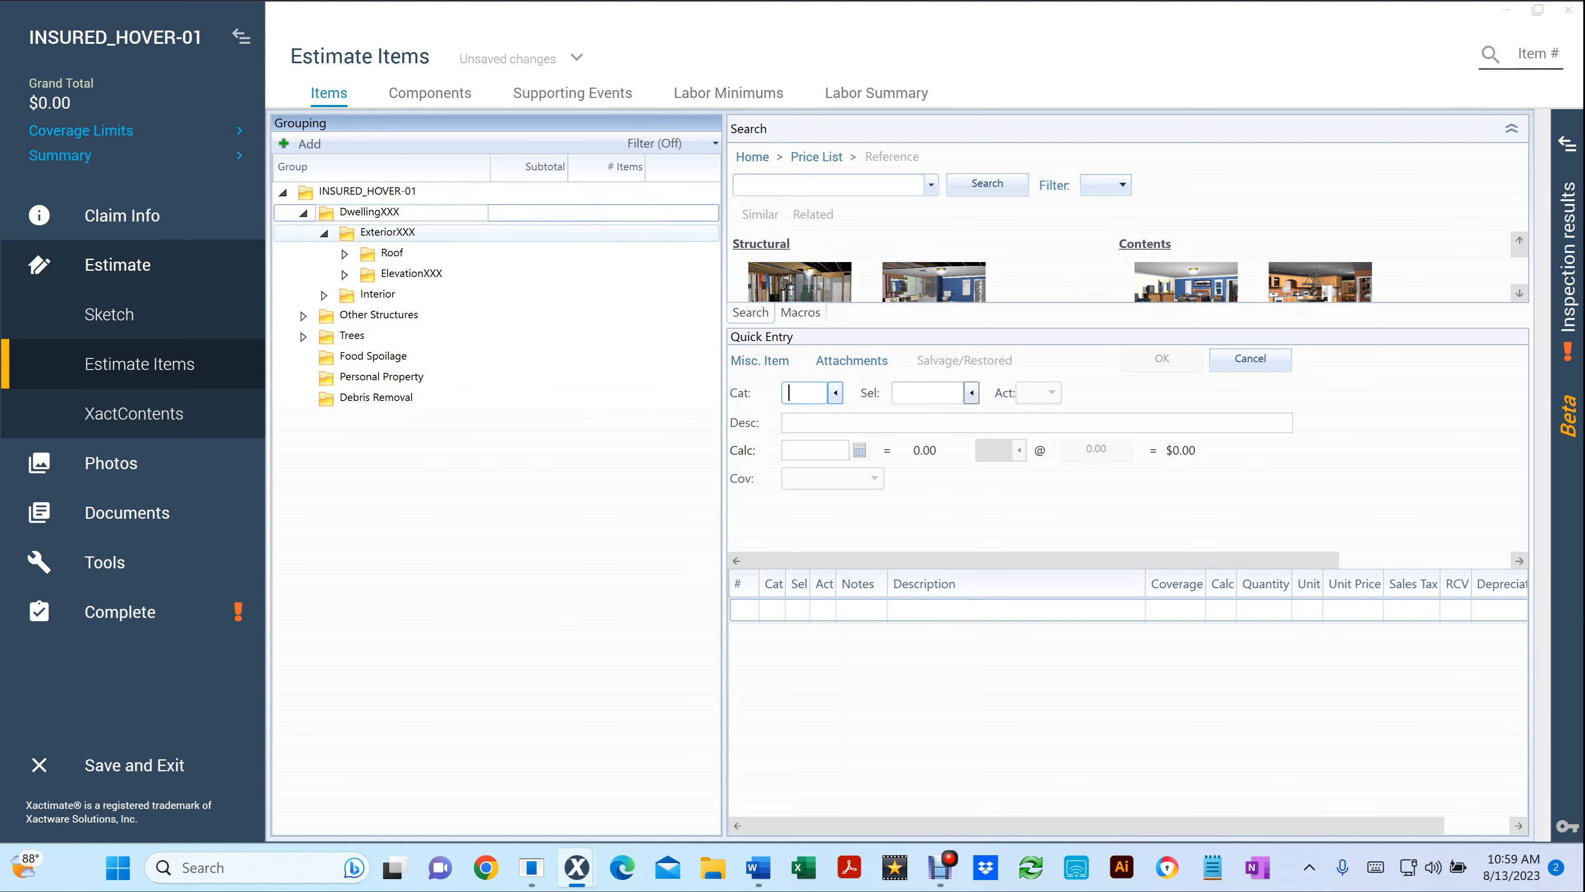
click(323, 233)
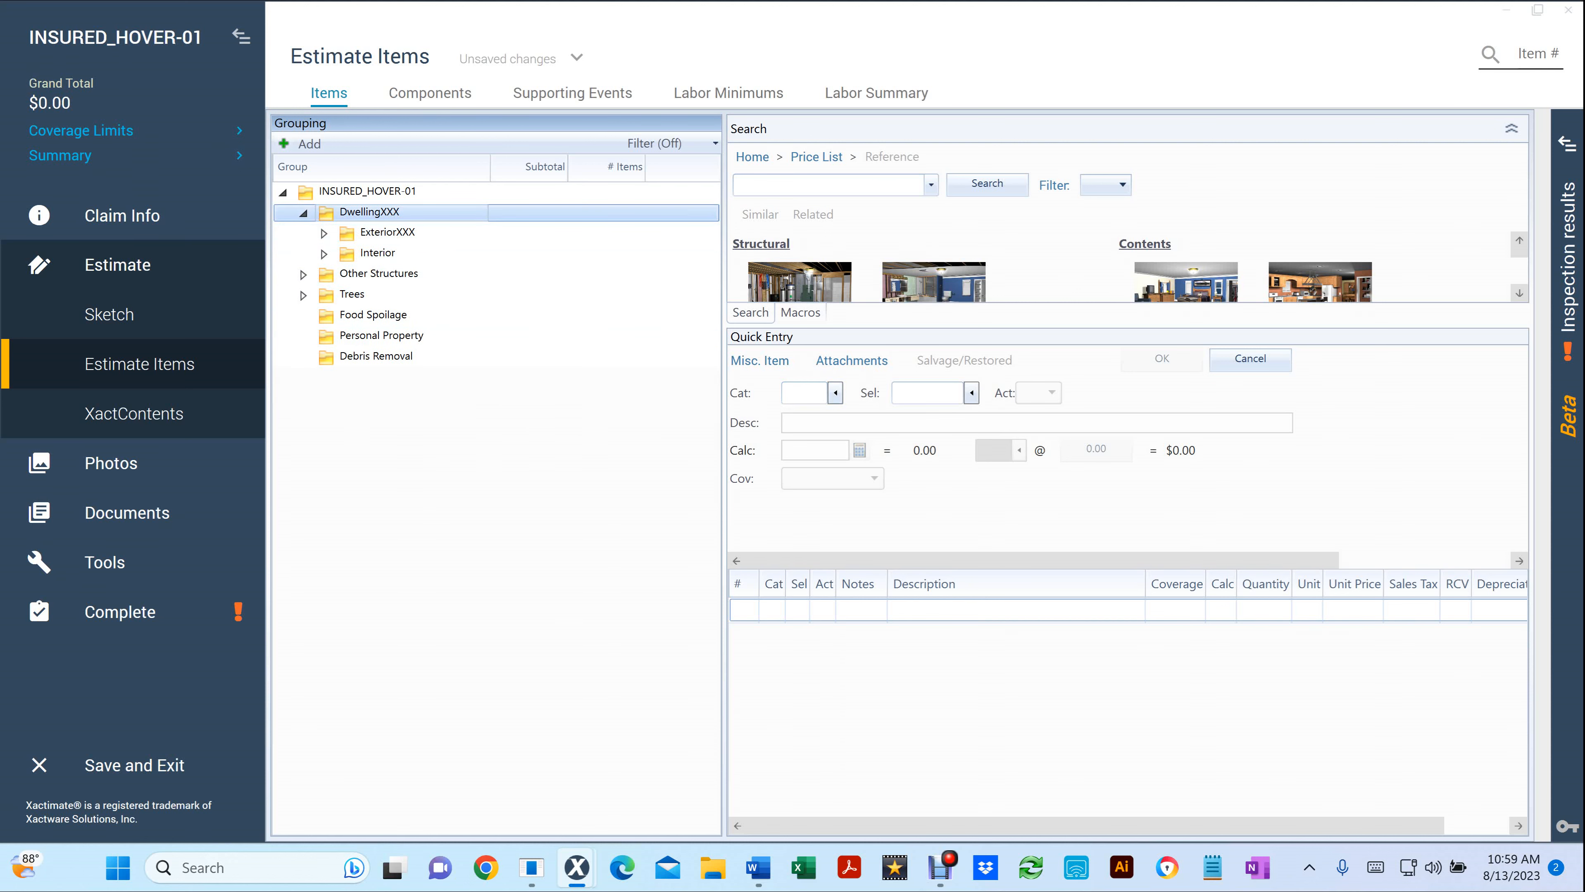
click(303, 213)
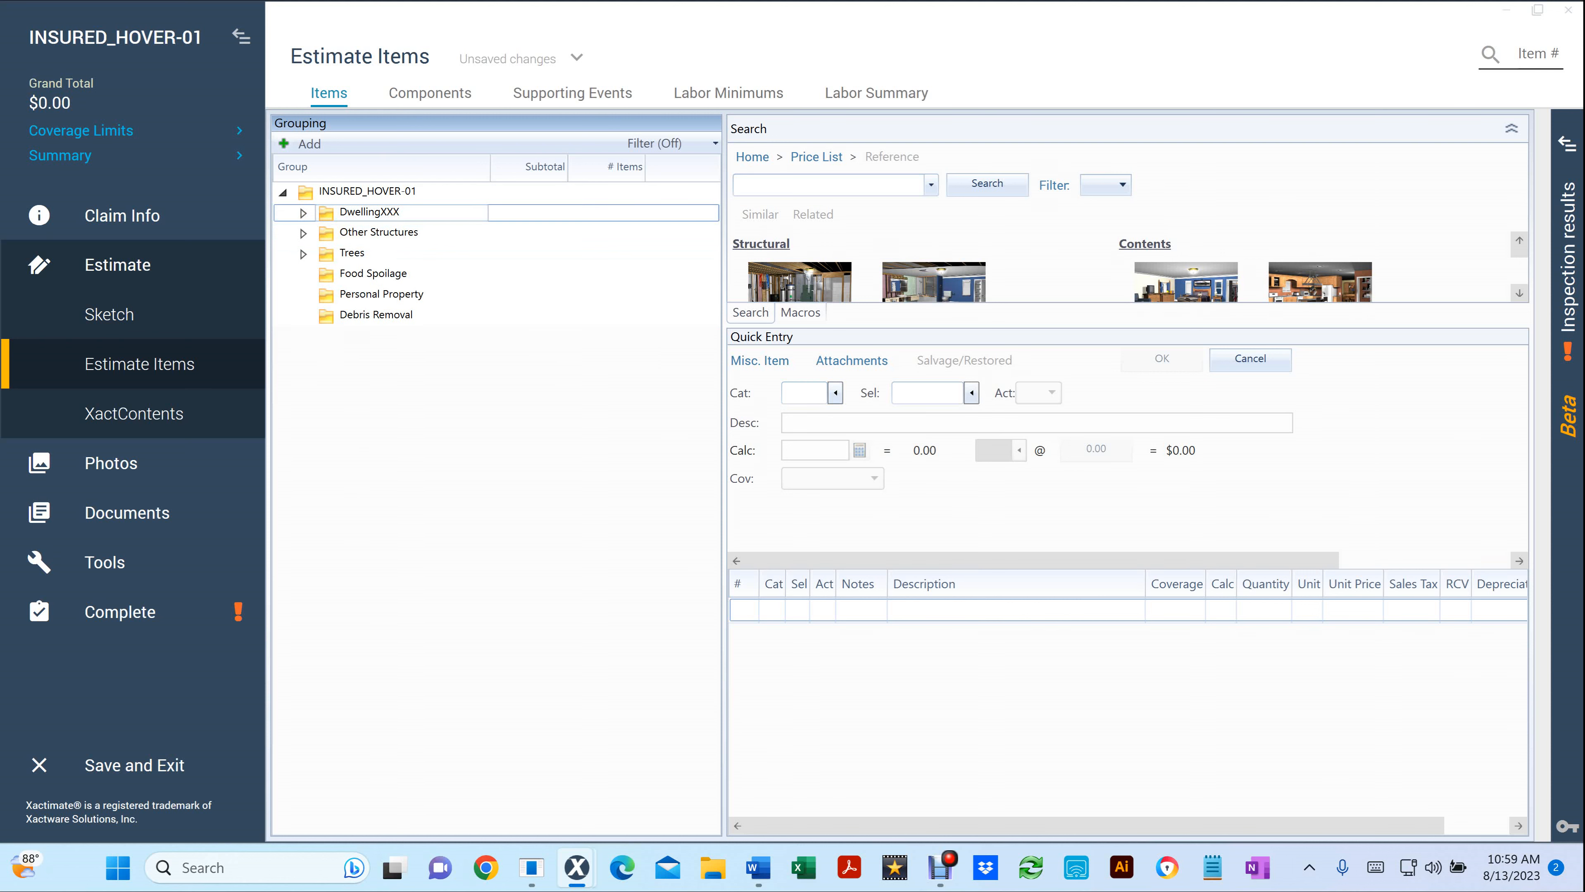
Review the top-level estimate groups one by one, from Other Structures through Debris Removal
click(379, 233)
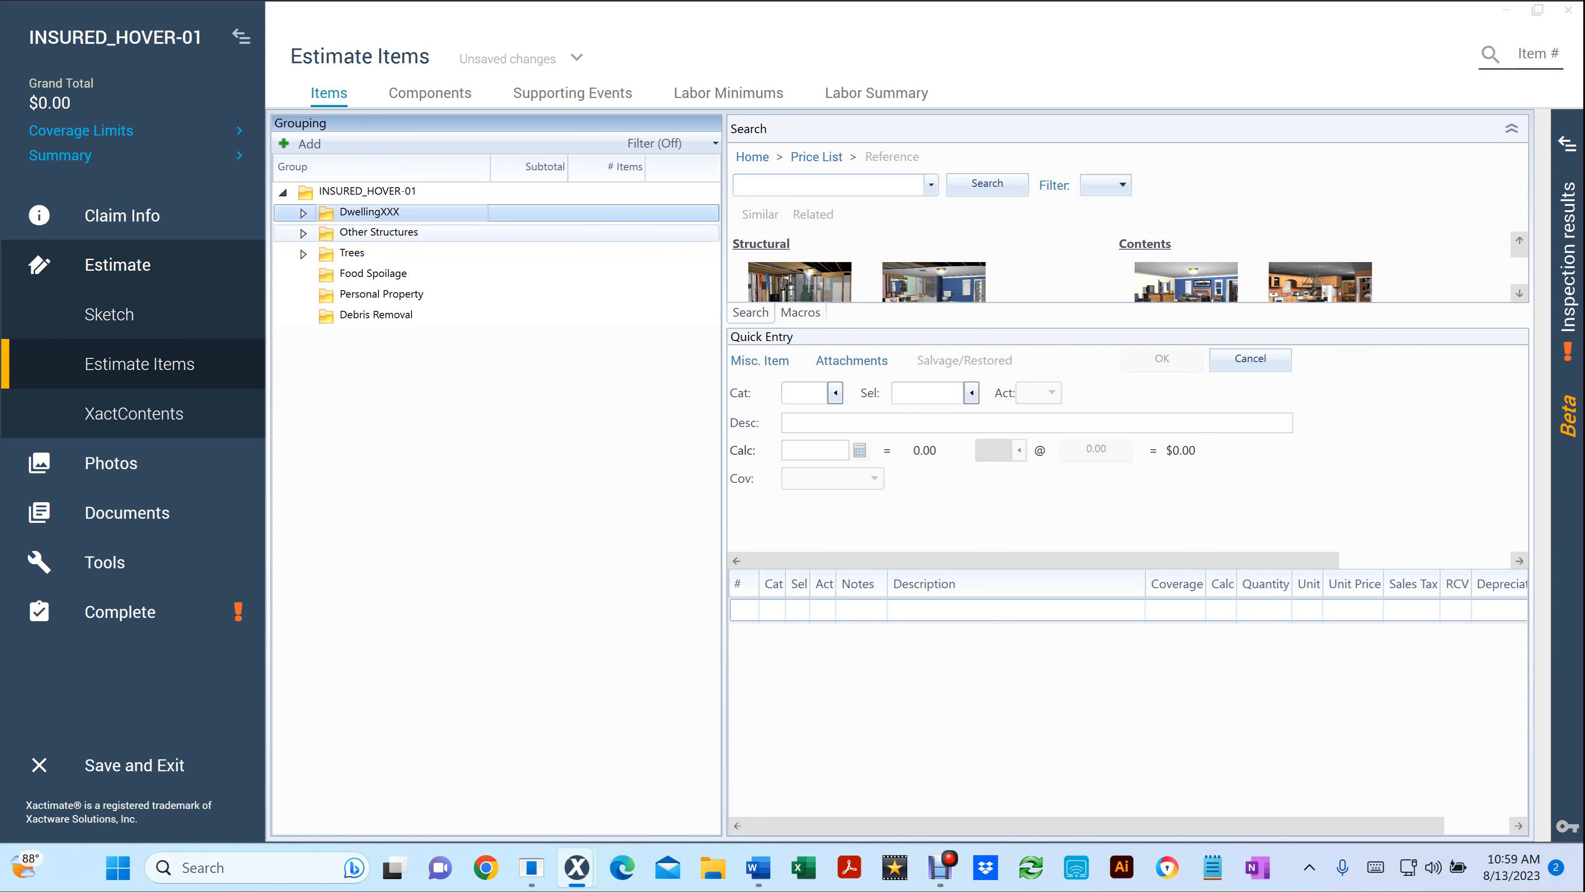
click(353, 253)
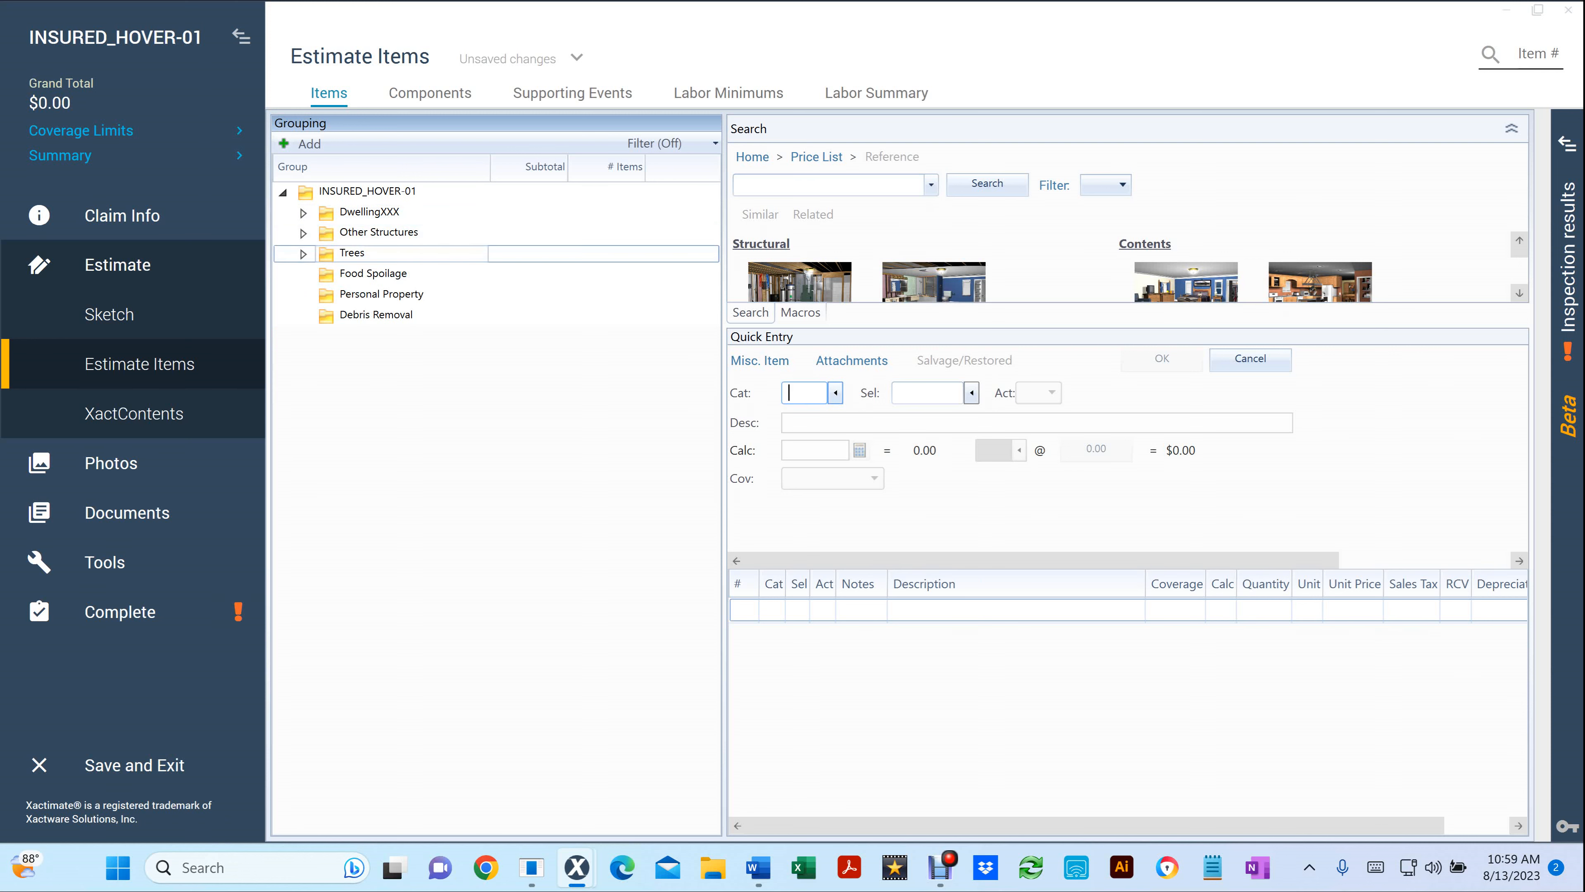
click(374, 274)
click(382, 295)
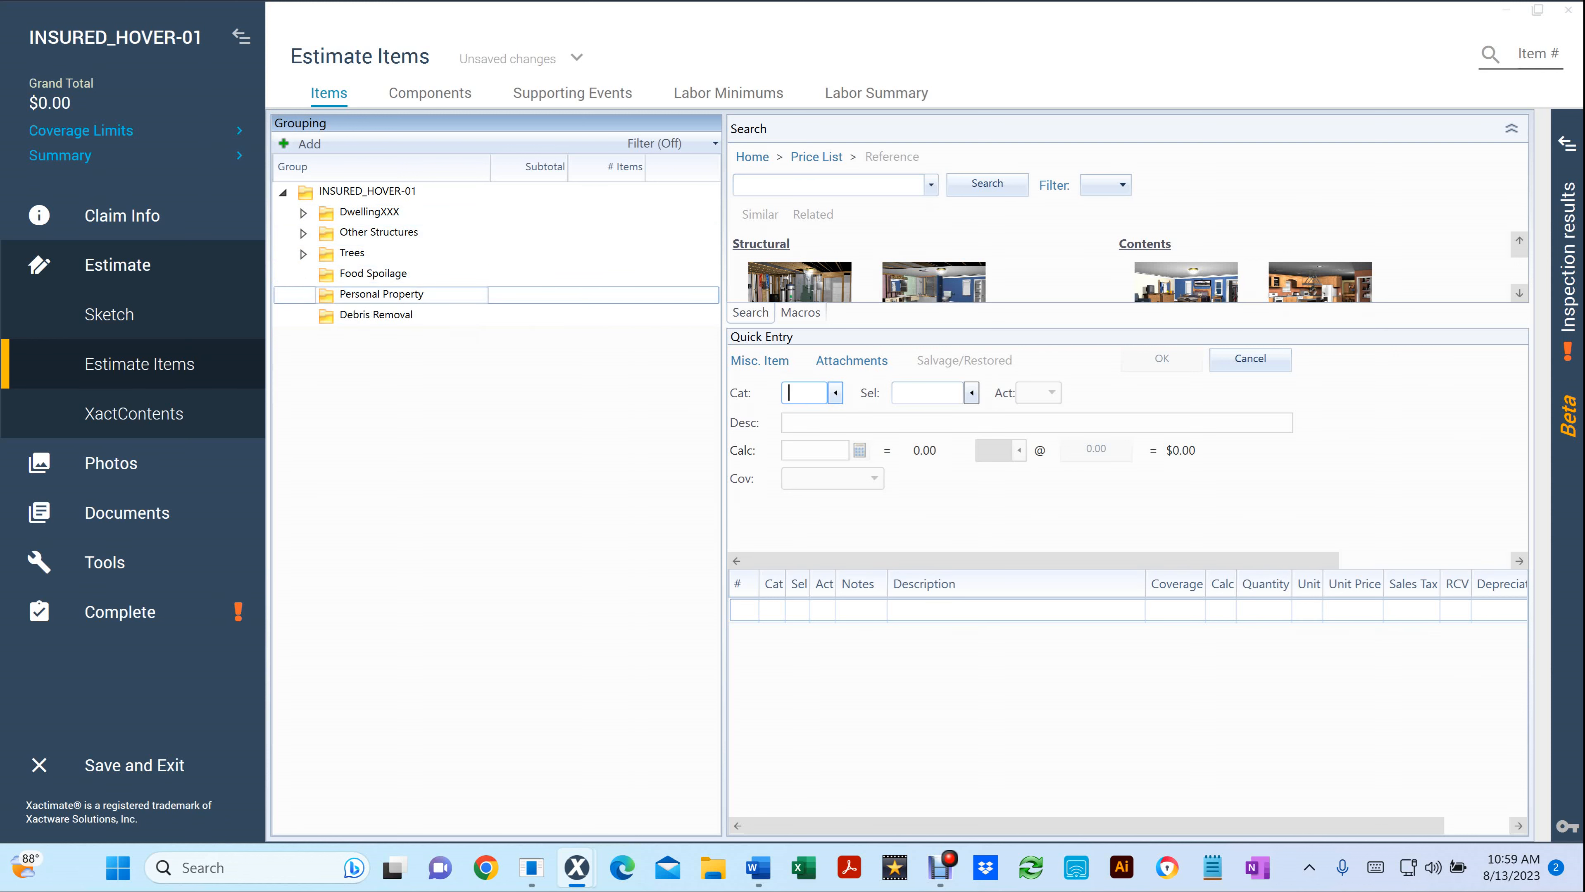
click(375, 316)
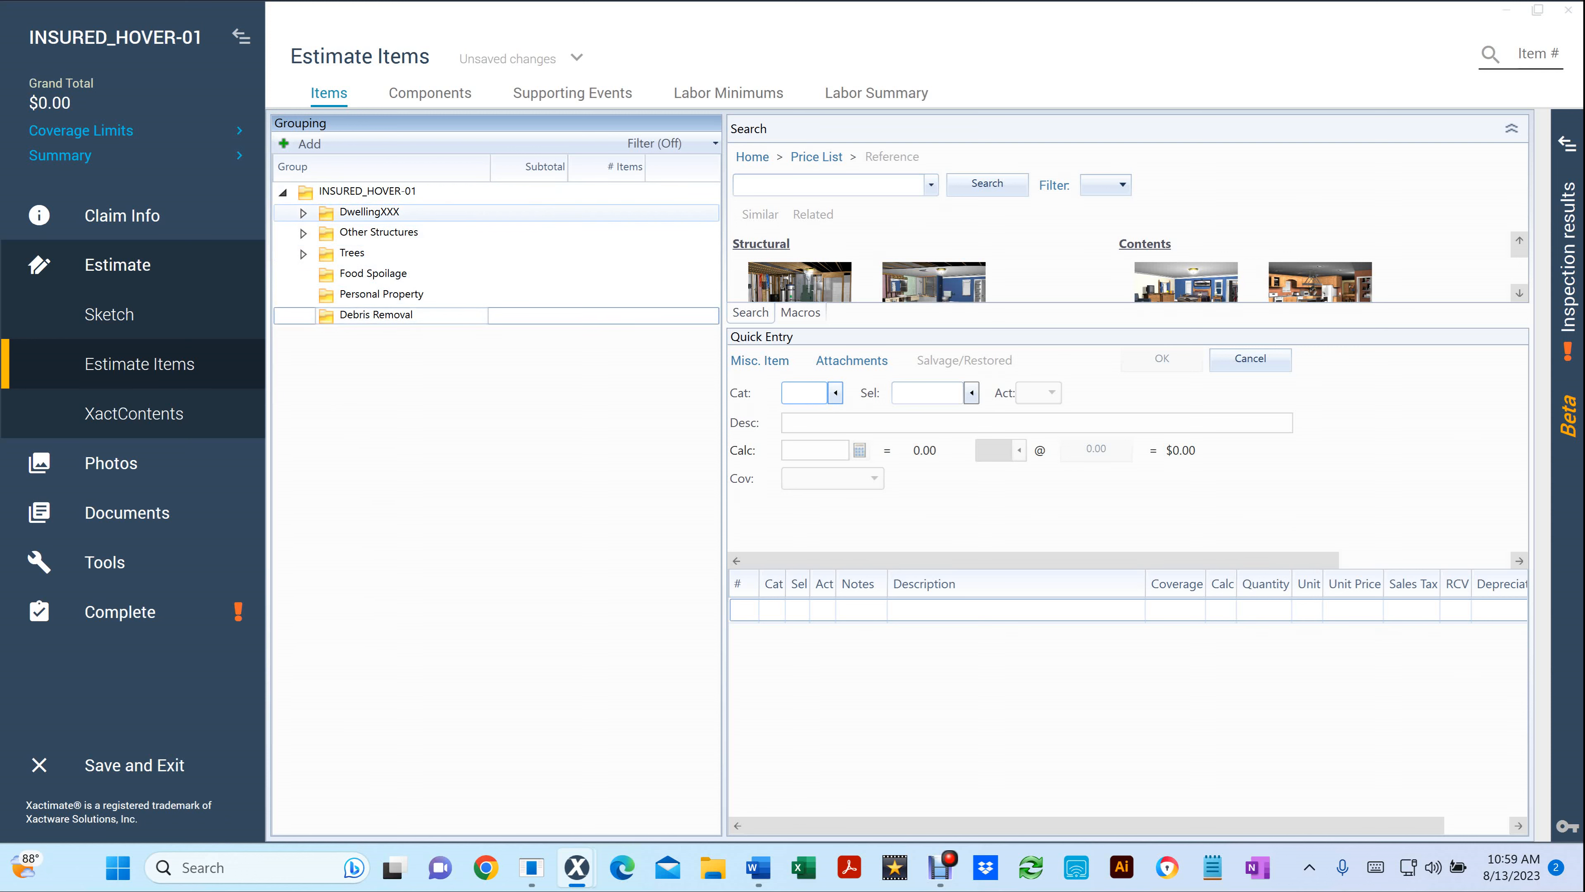
Examine the subgroups of DwellingXXX, including the contents of Roof and ElevationXXX under ExteriorXXX
click(303, 212)
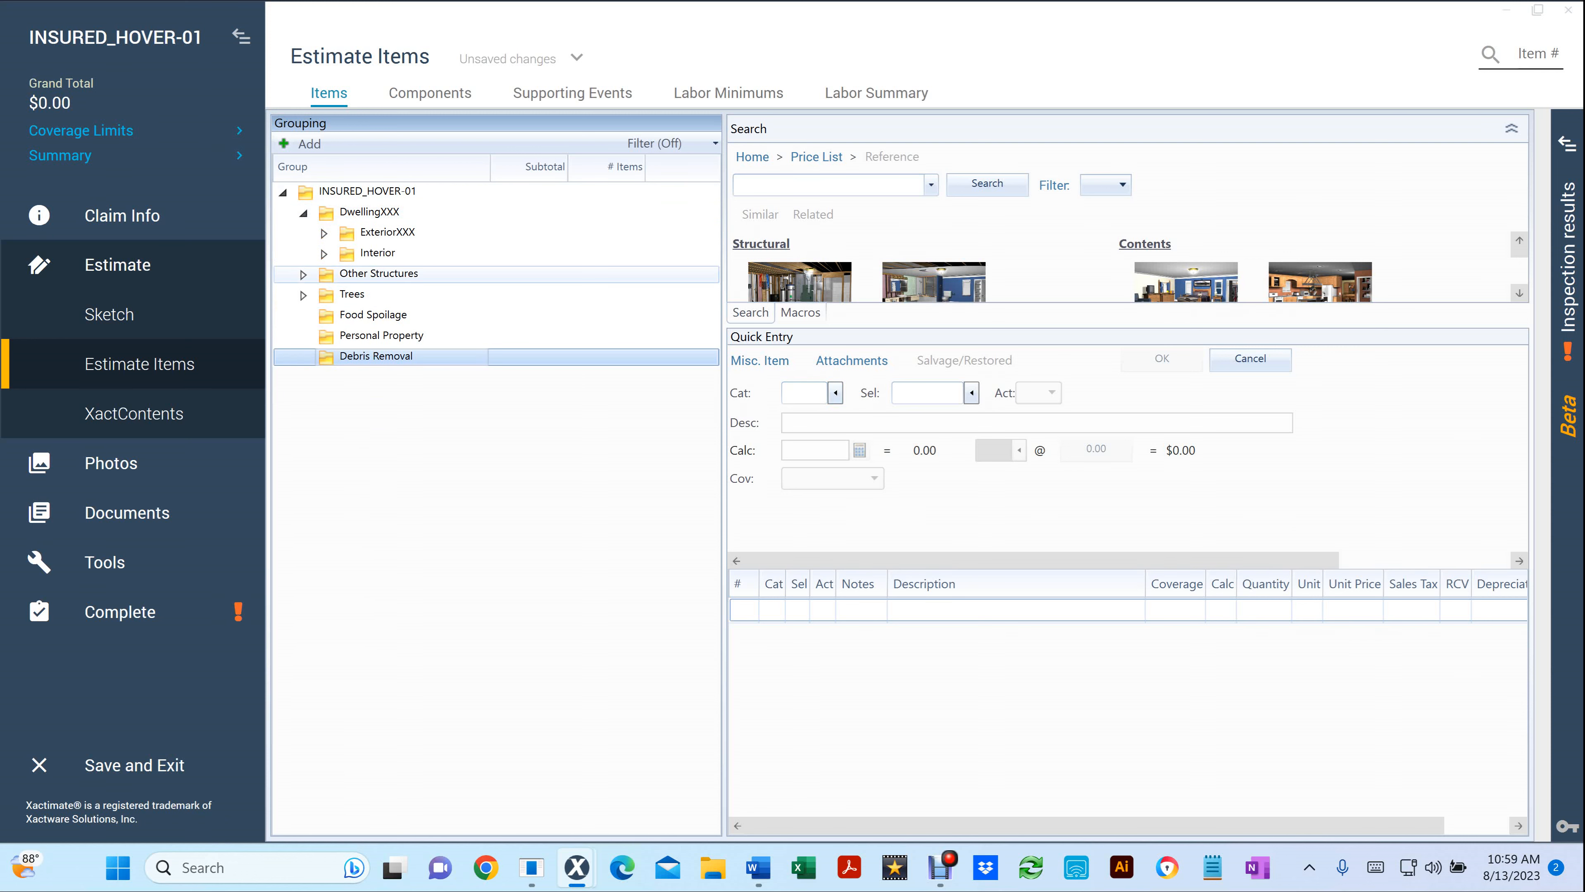
click(387, 232)
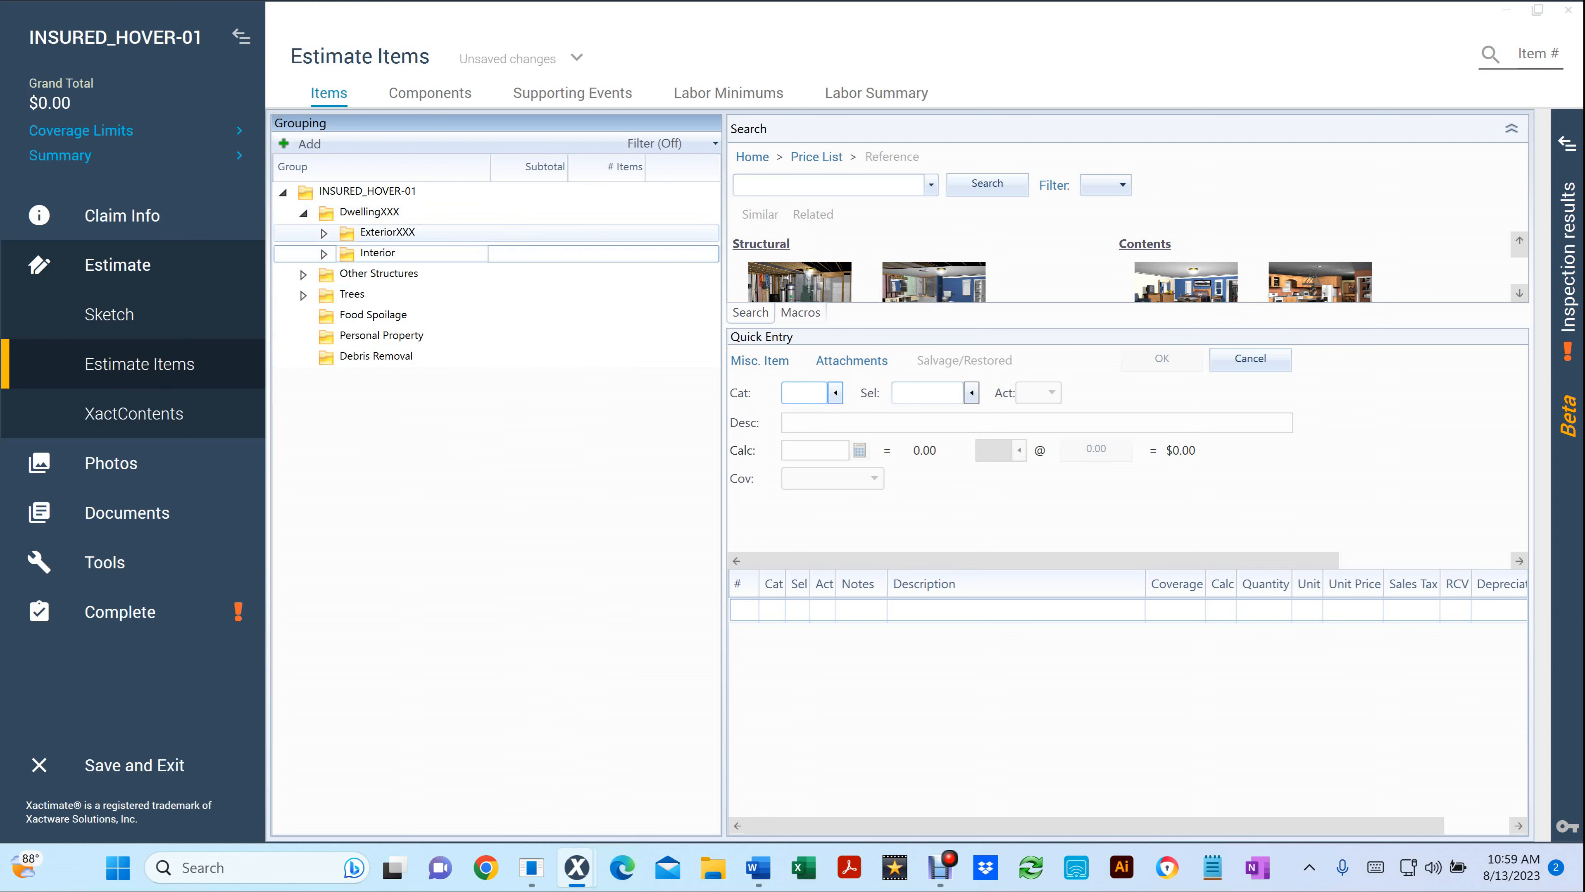
click(323, 234)
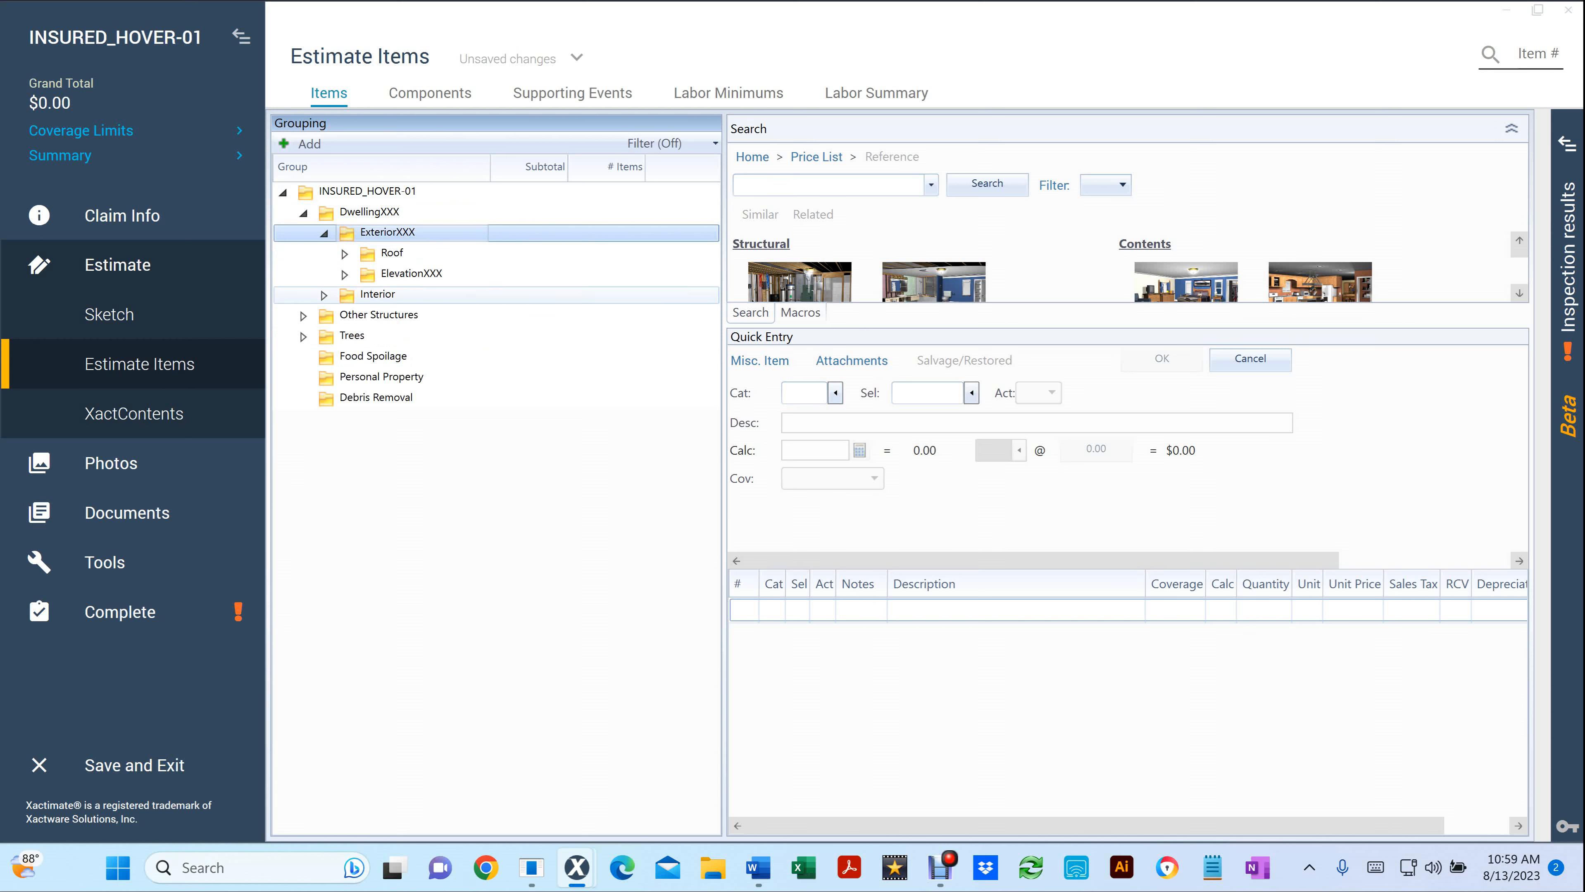
click(392, 253)
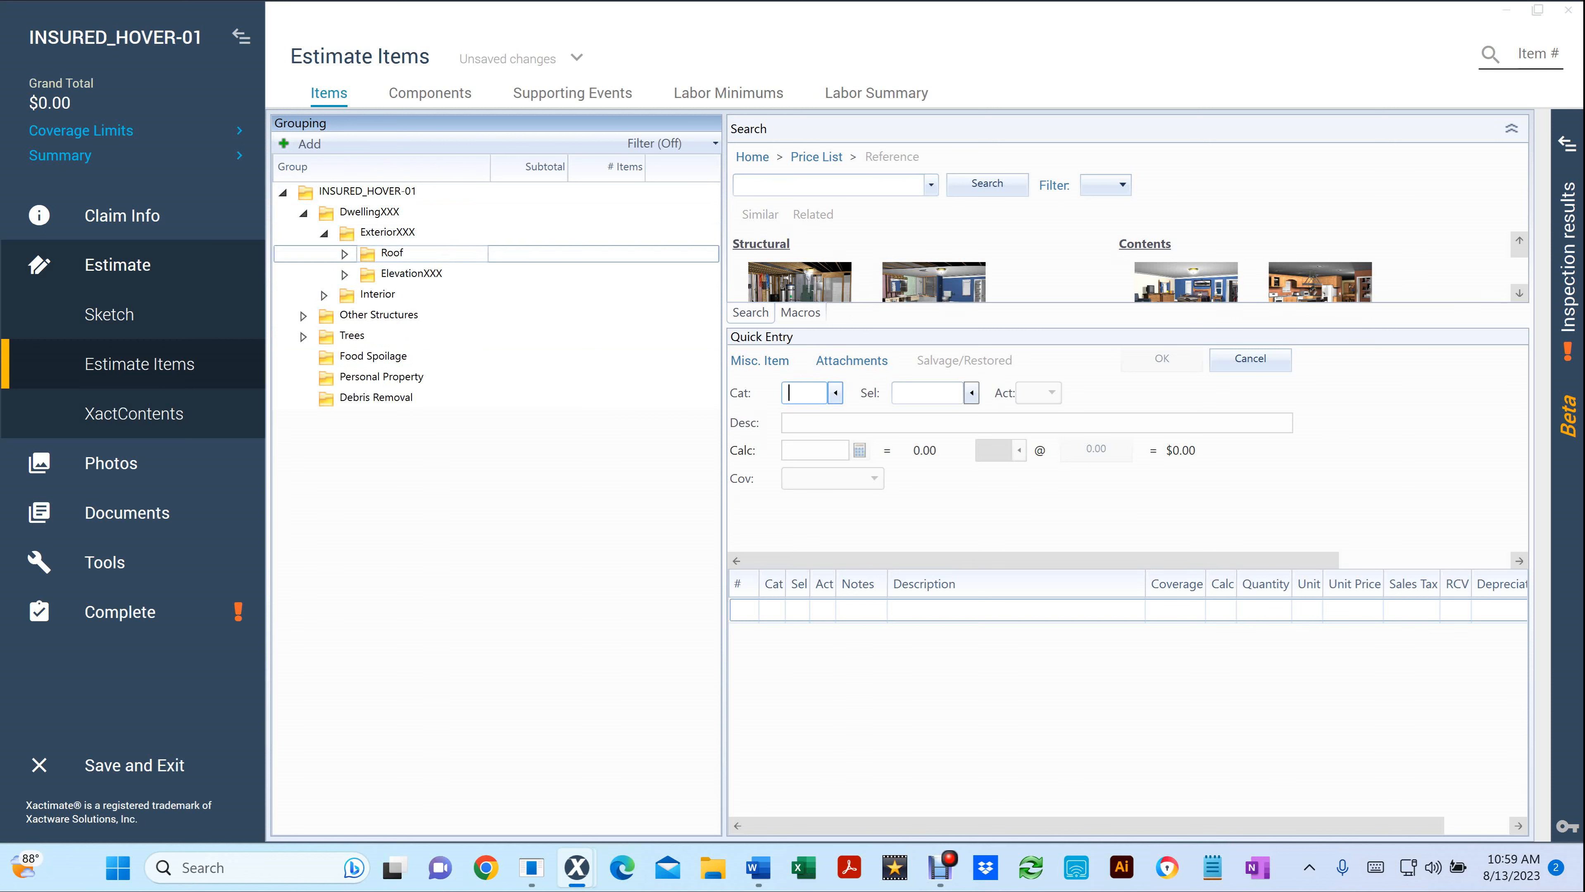
click(411, 273)
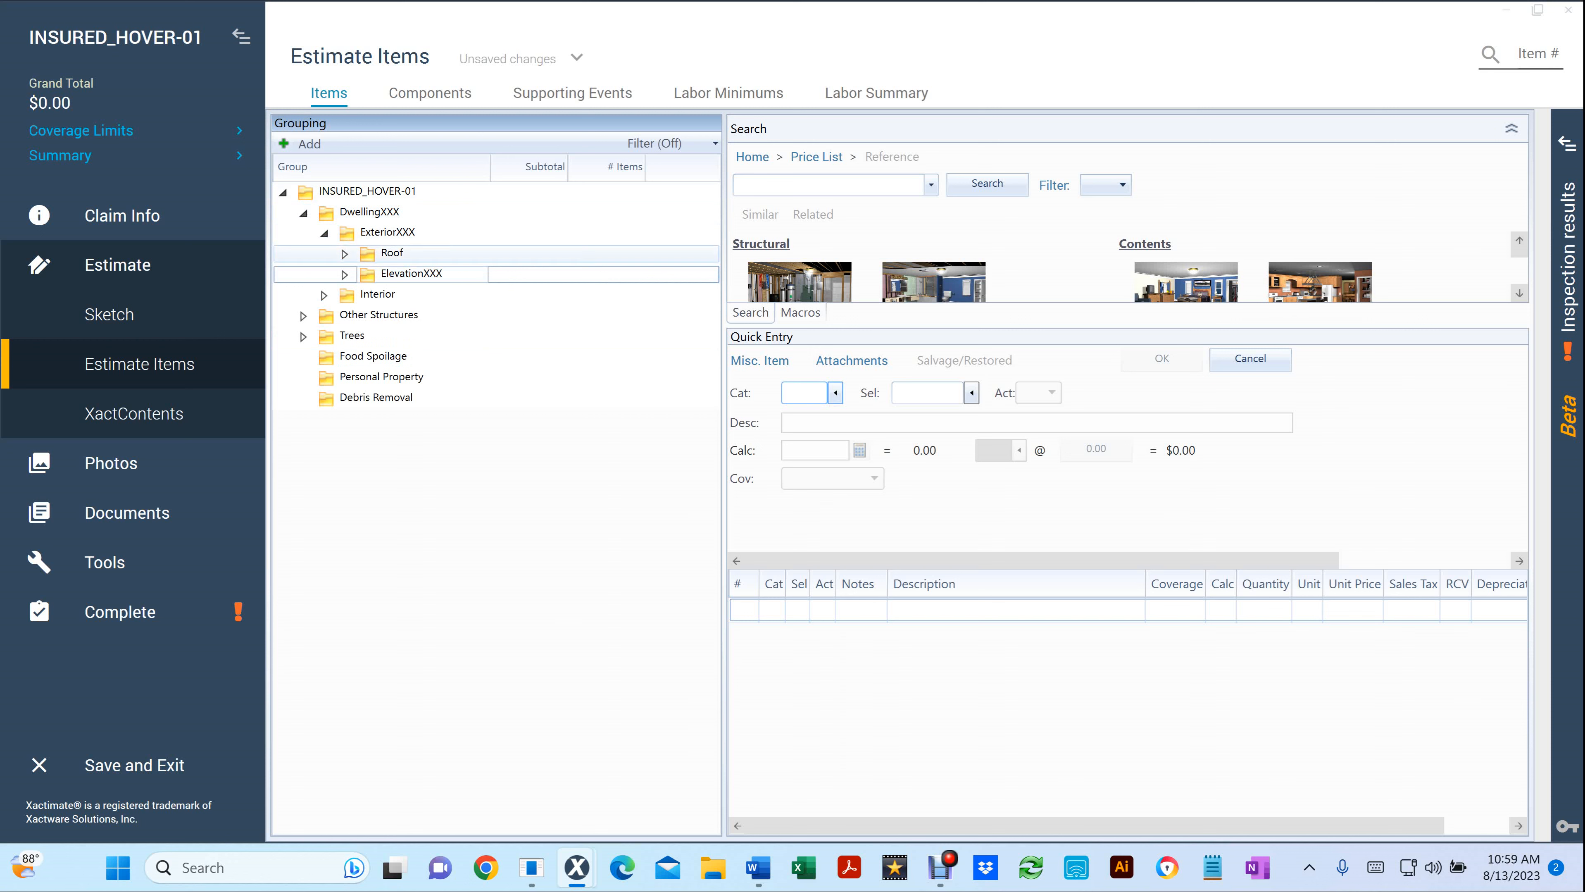
click(344, 253)
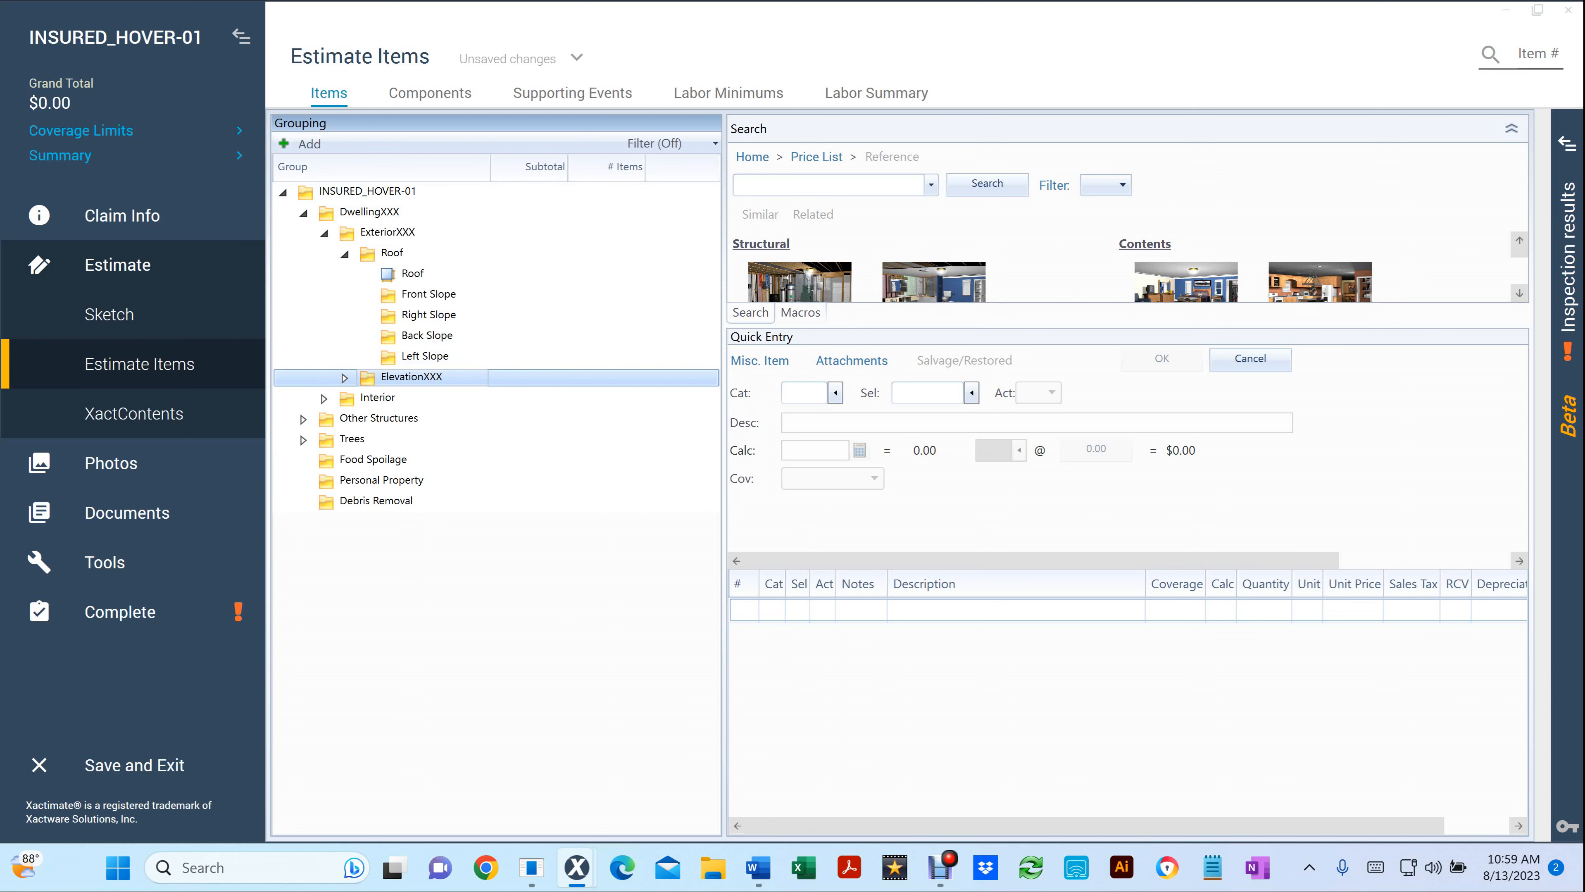
click(344, 378)
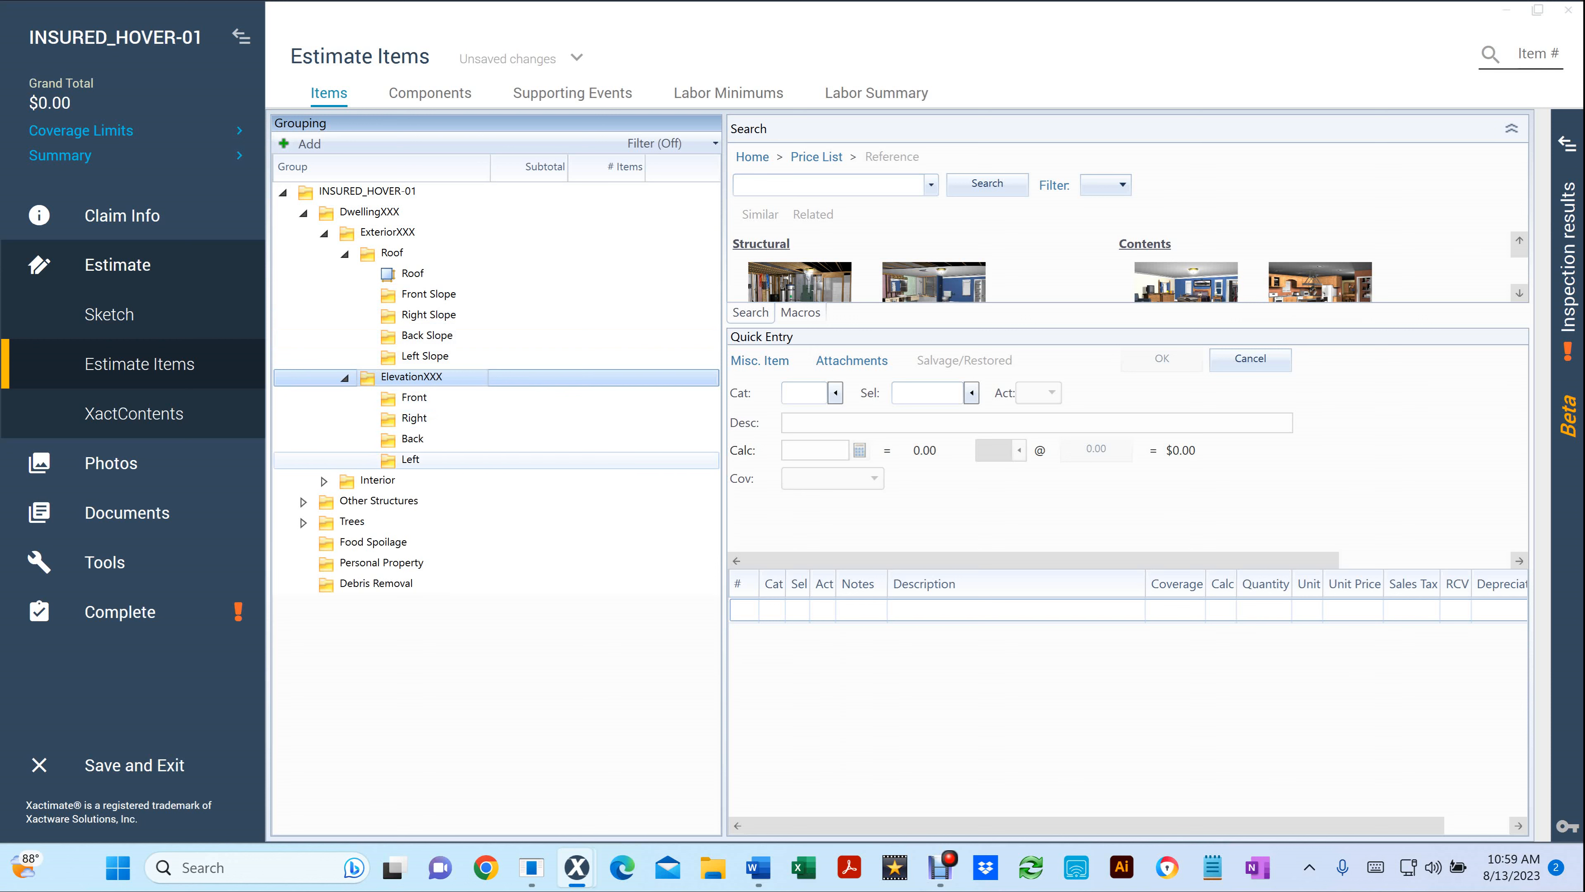
click(343, 254)
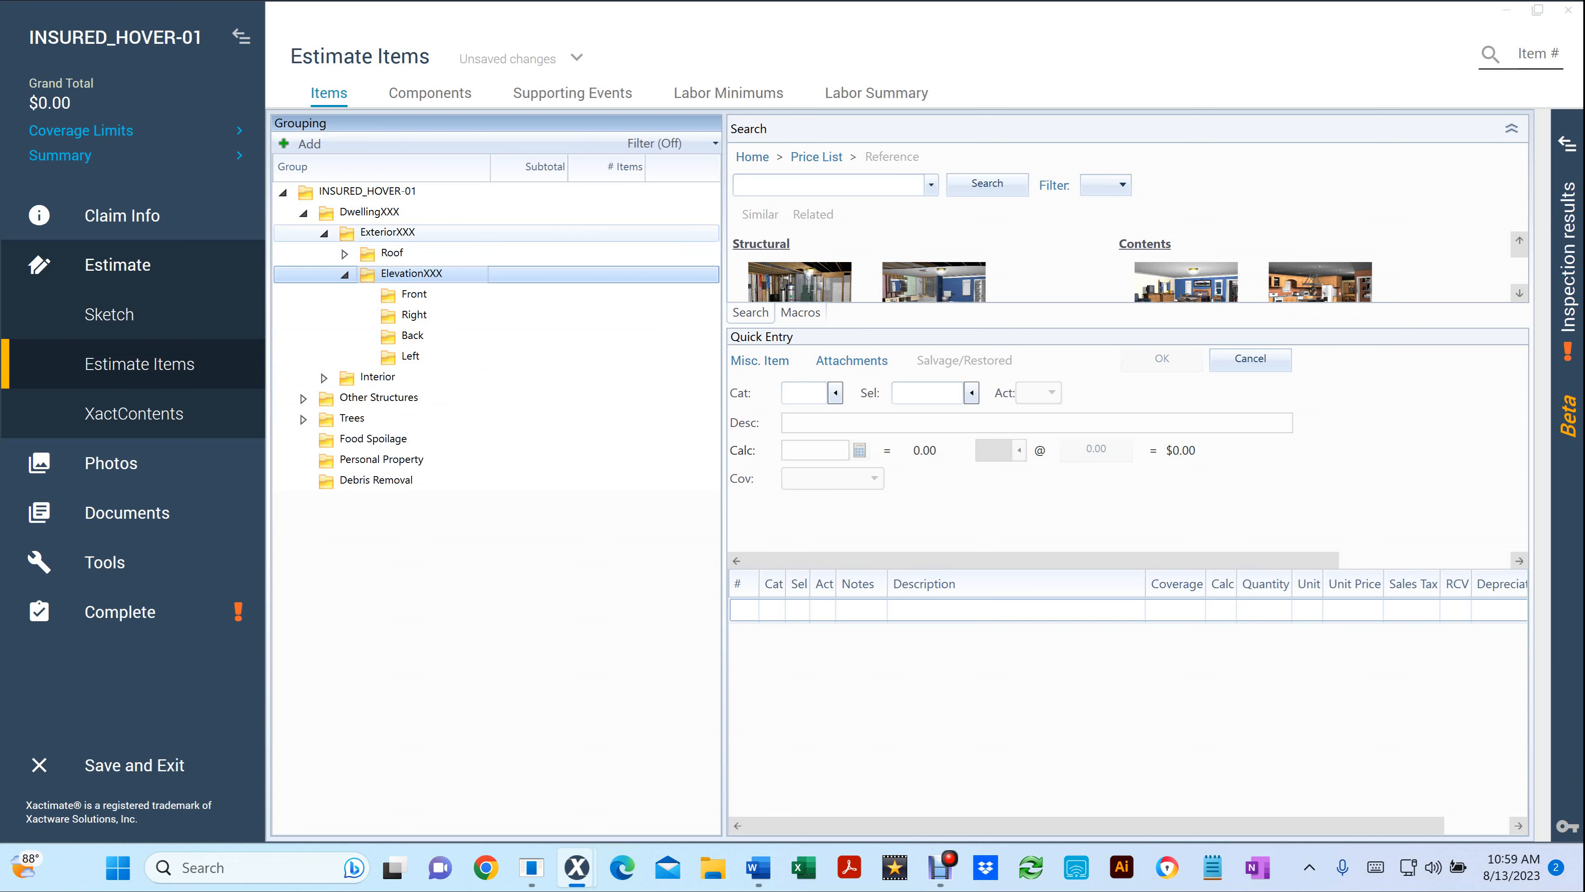
click(324, 233)
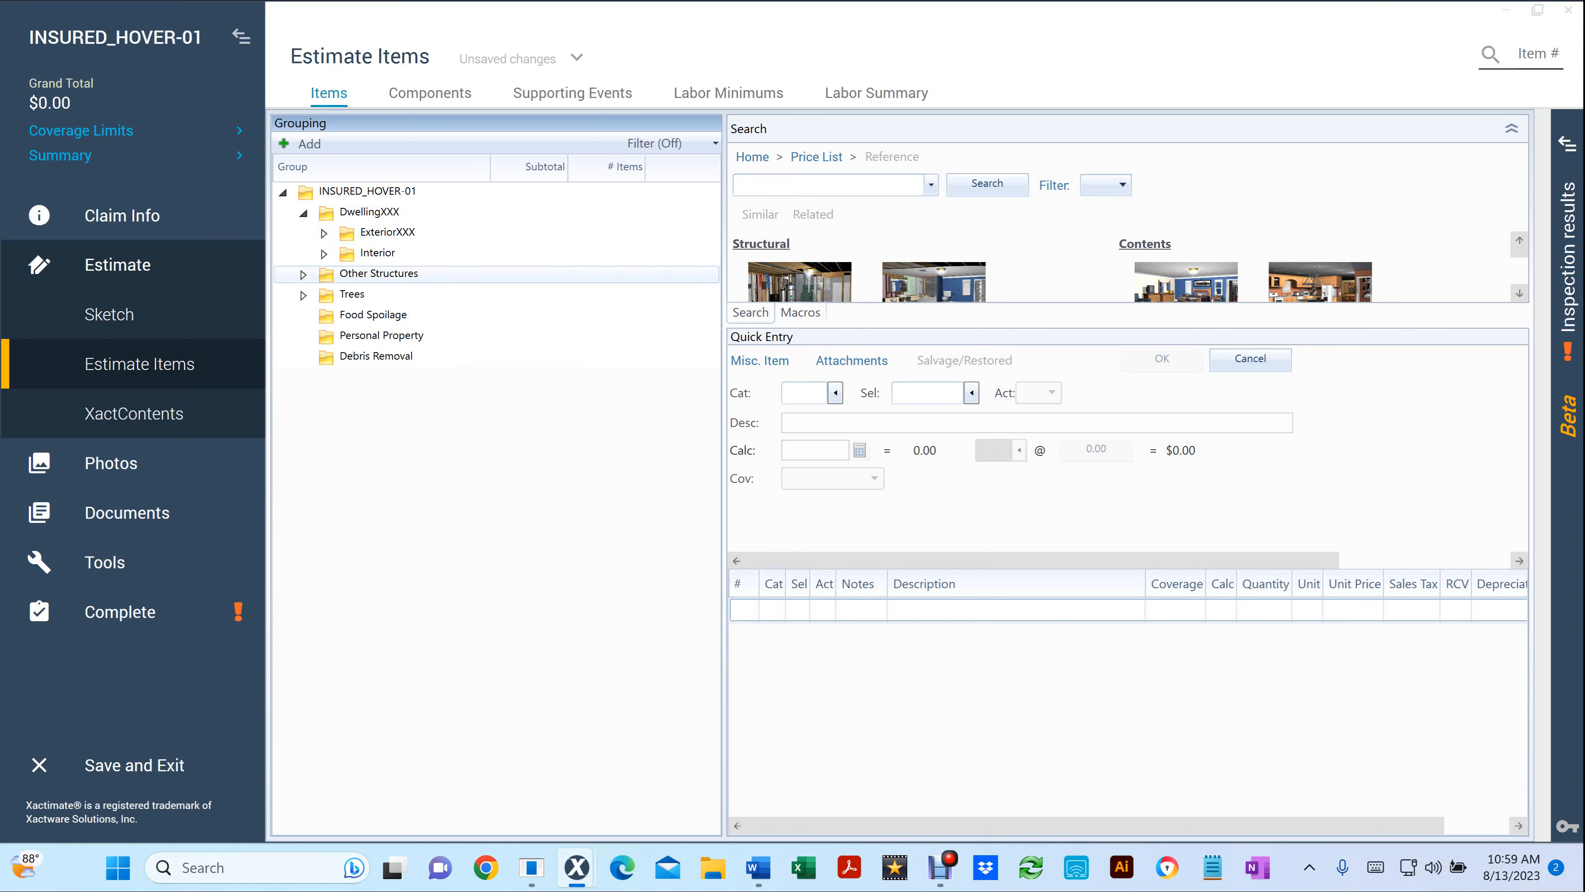
Expand Other Structures and Trees and examine their subgroups
click(304, 274)
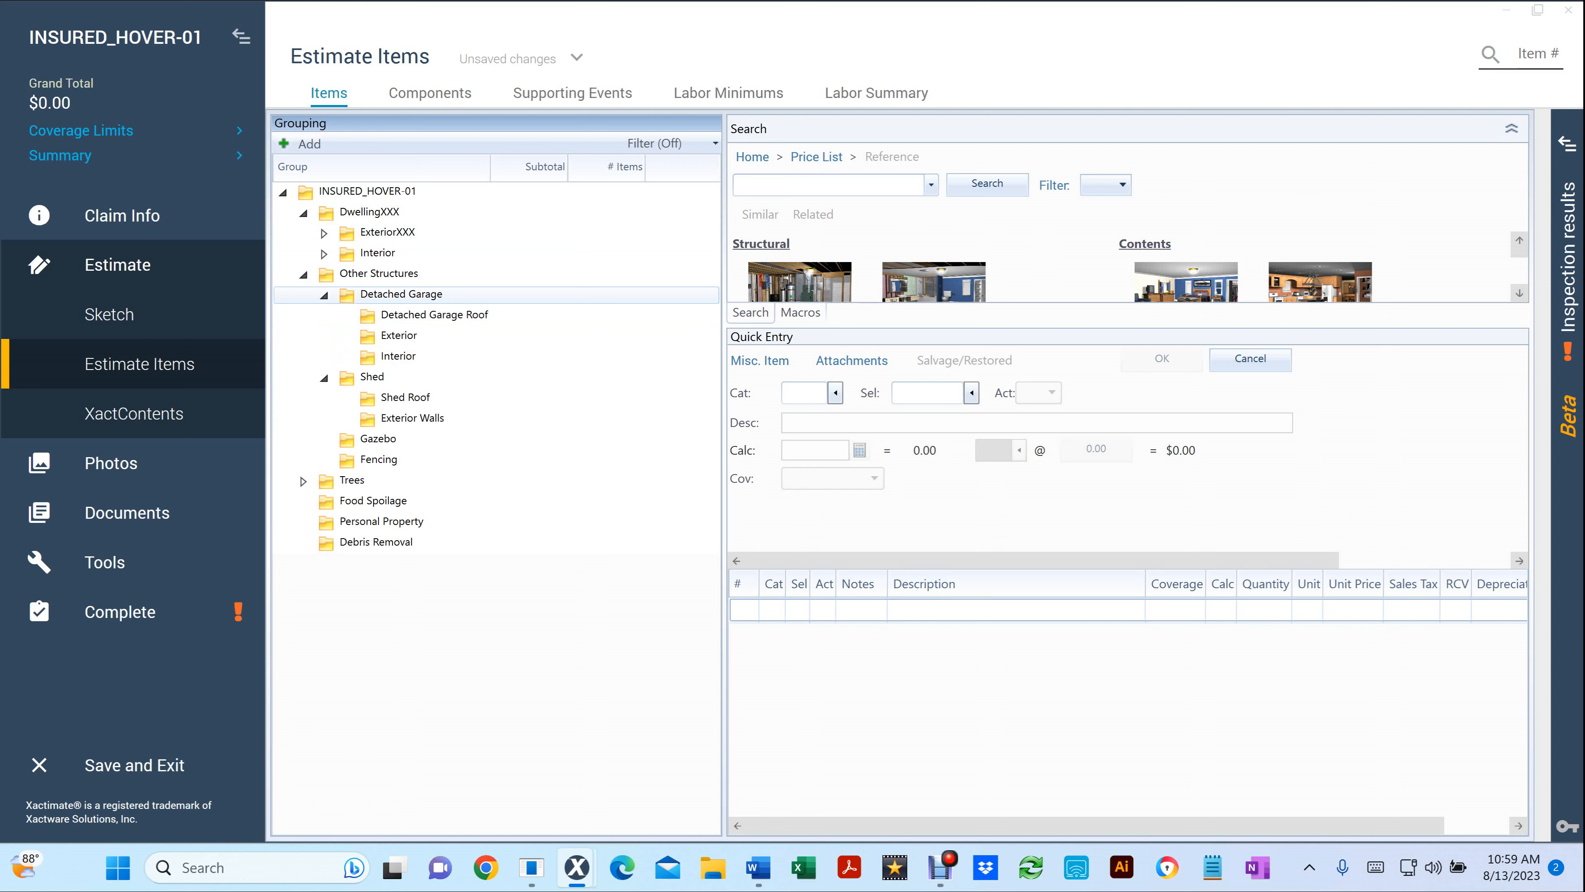
click(398, 357)
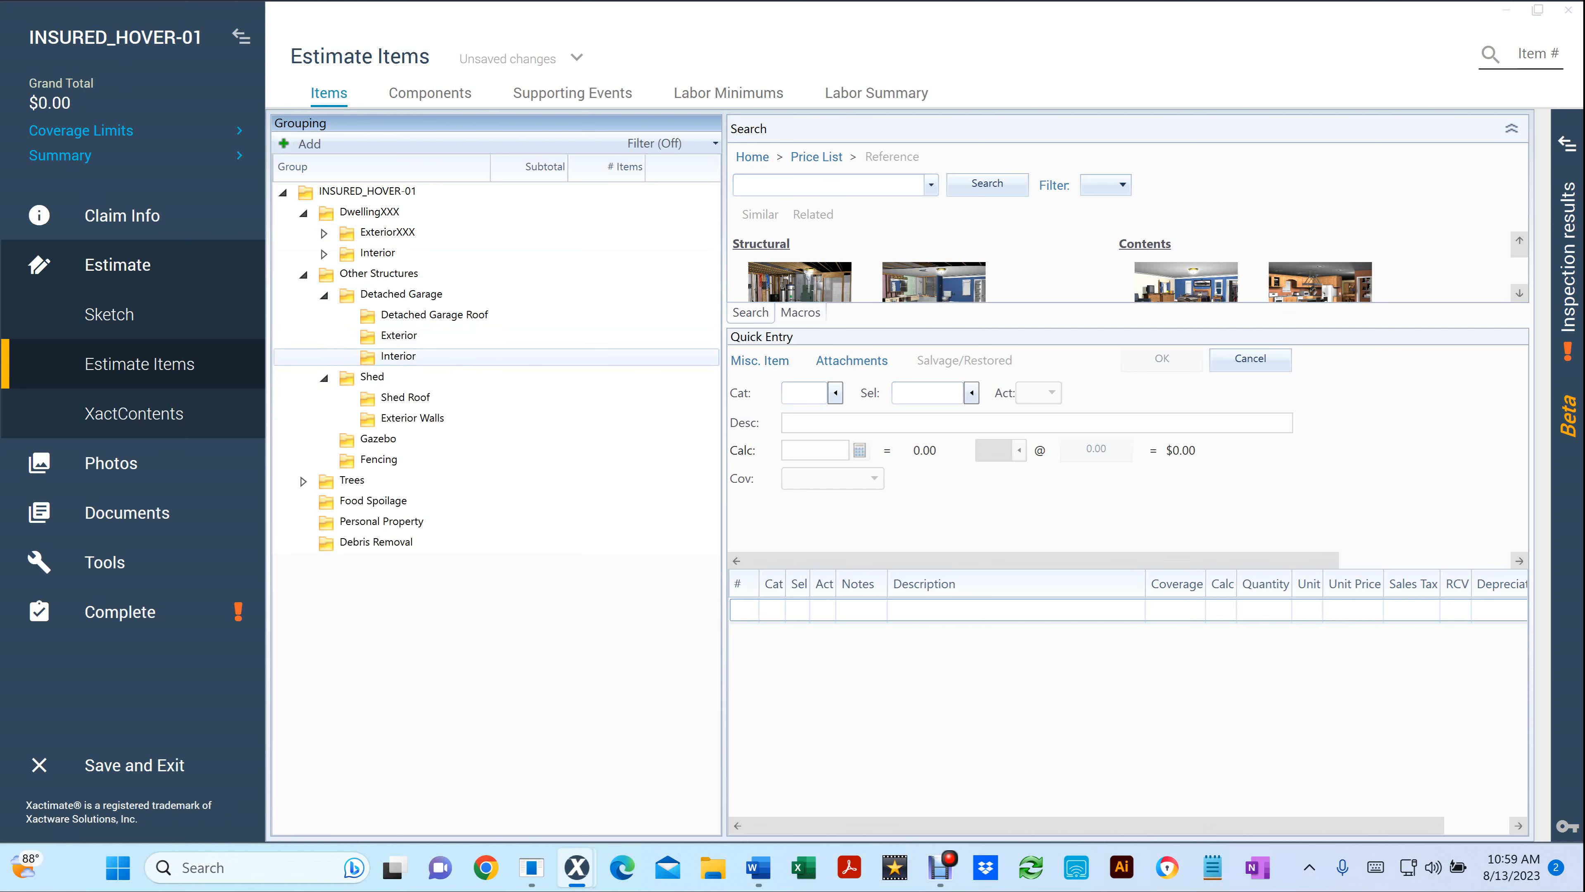
key(Down)
key(Down)
key(Down)
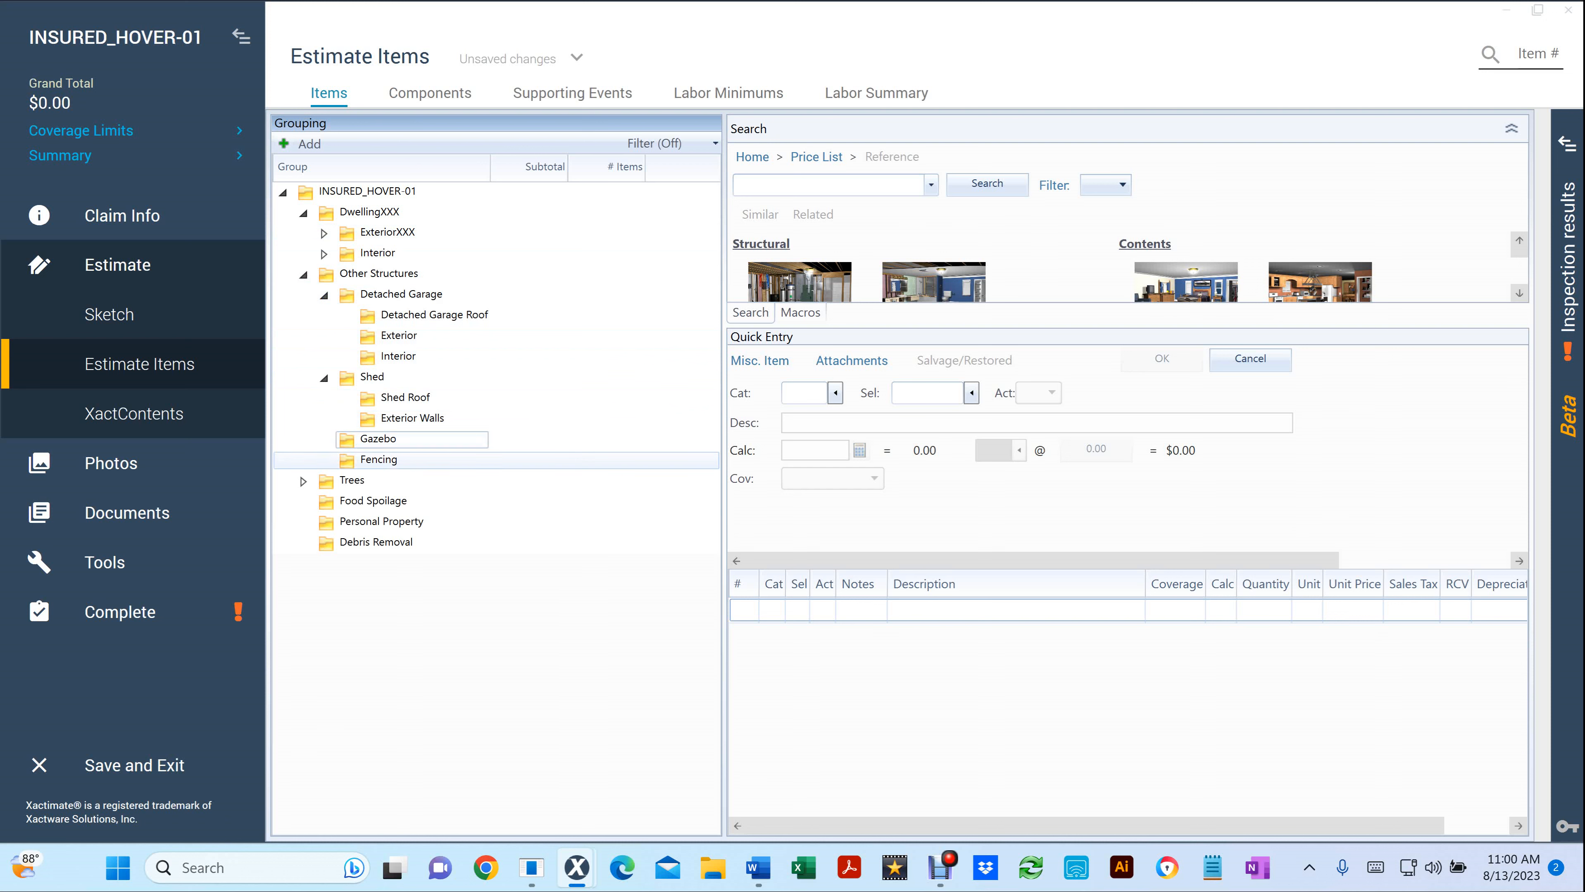
click(379, 460)
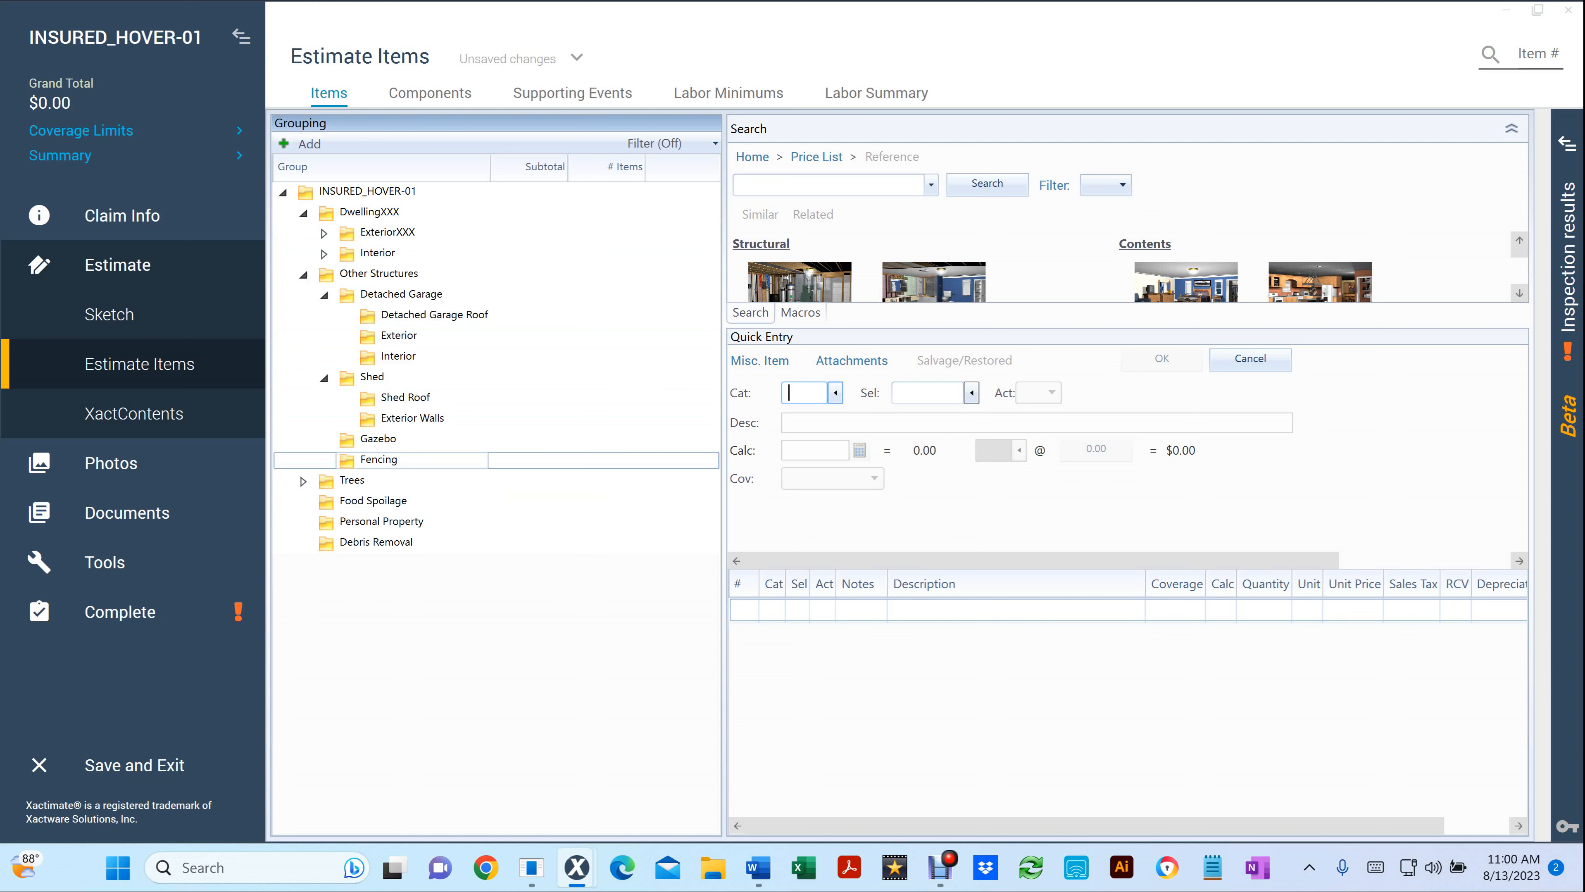
click(304, 481)
click(391, 501)
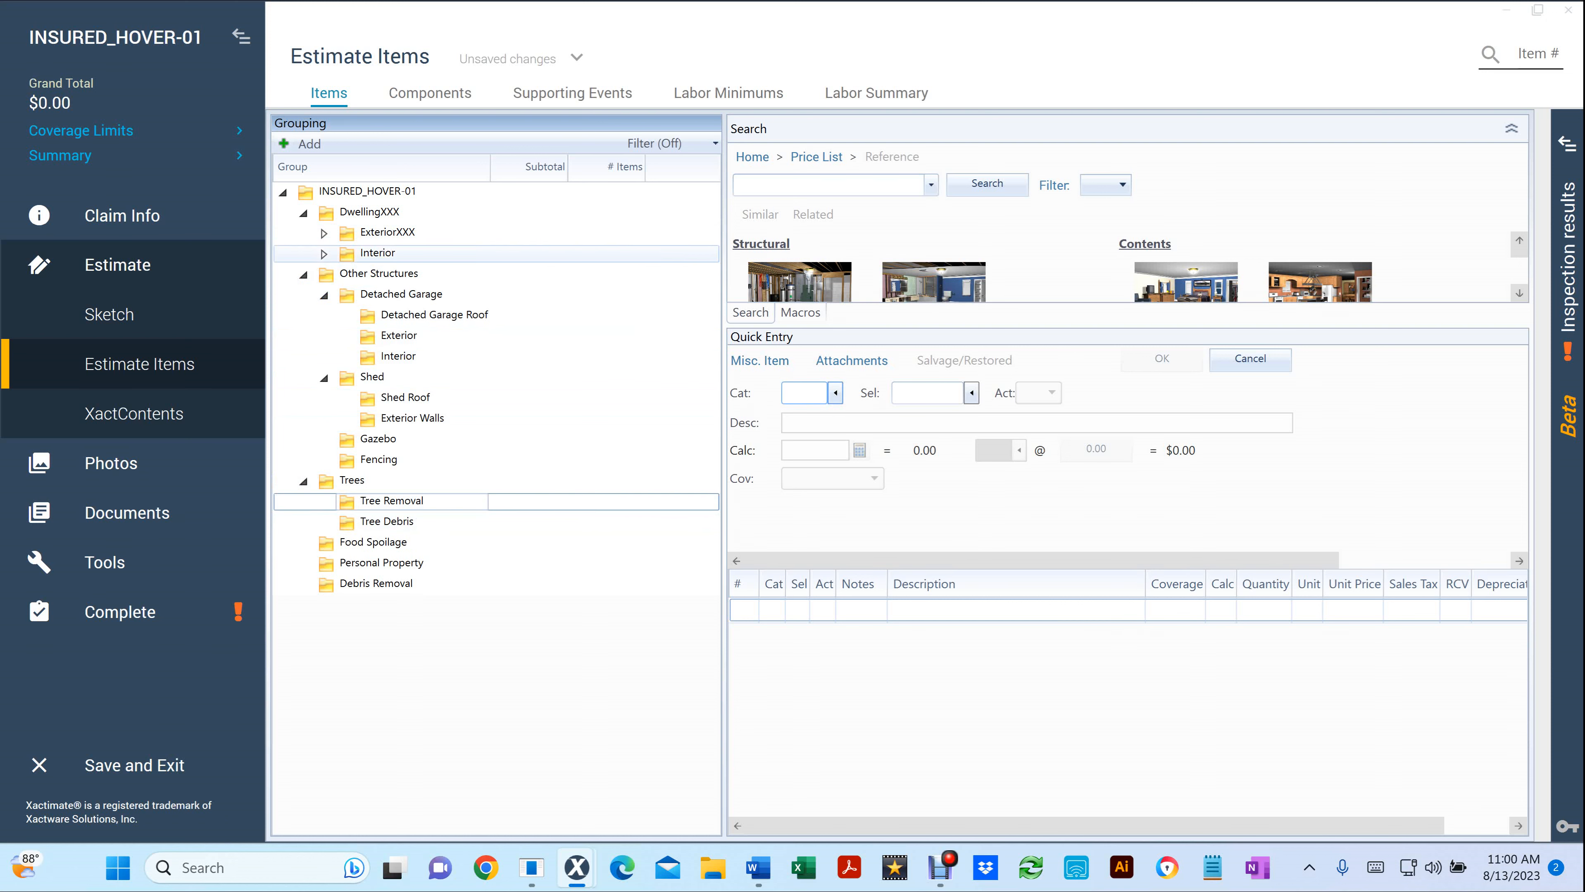
Rename the ExteriorXXX group as Exterior
double_click(386, 232)
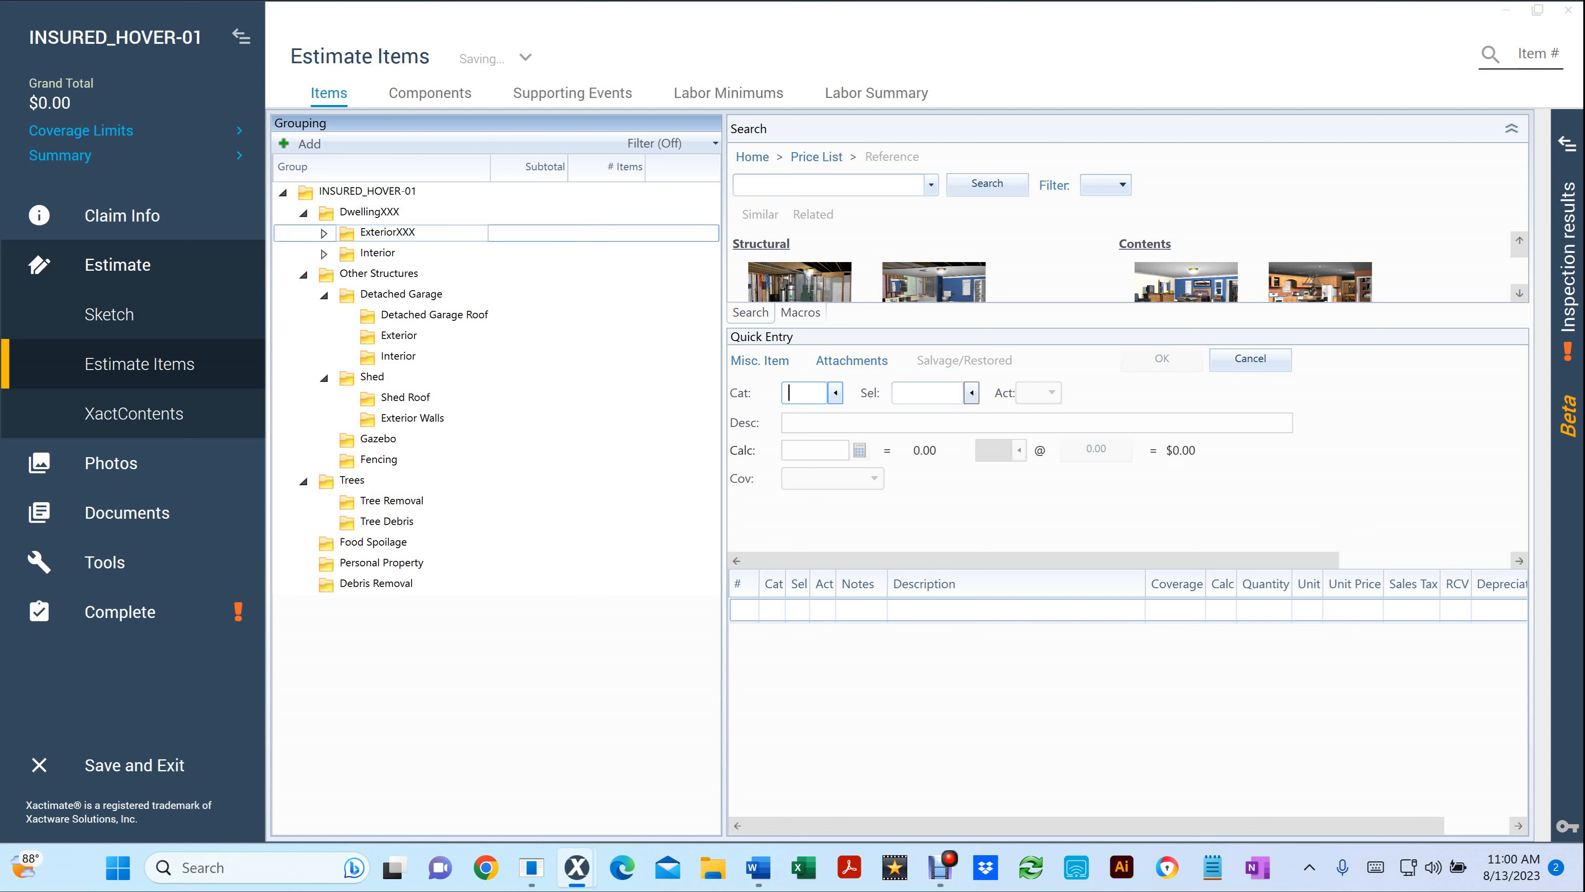
click(678, 258)
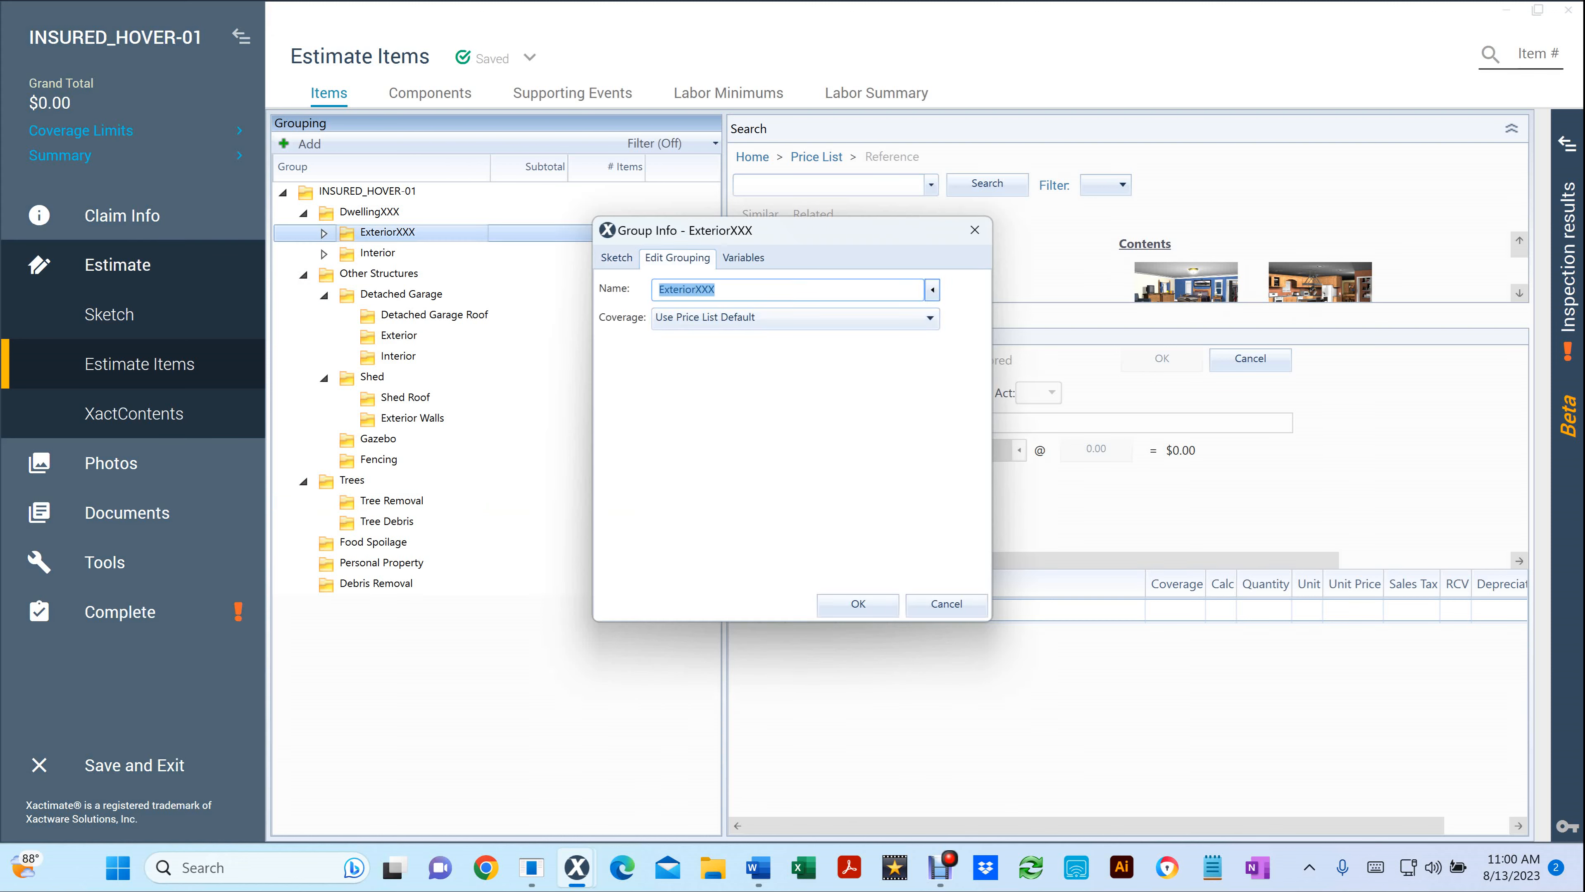
click(723, 289)
key(BackSpace)
key(BackSpace)
key(BackSpace)
key(Return)
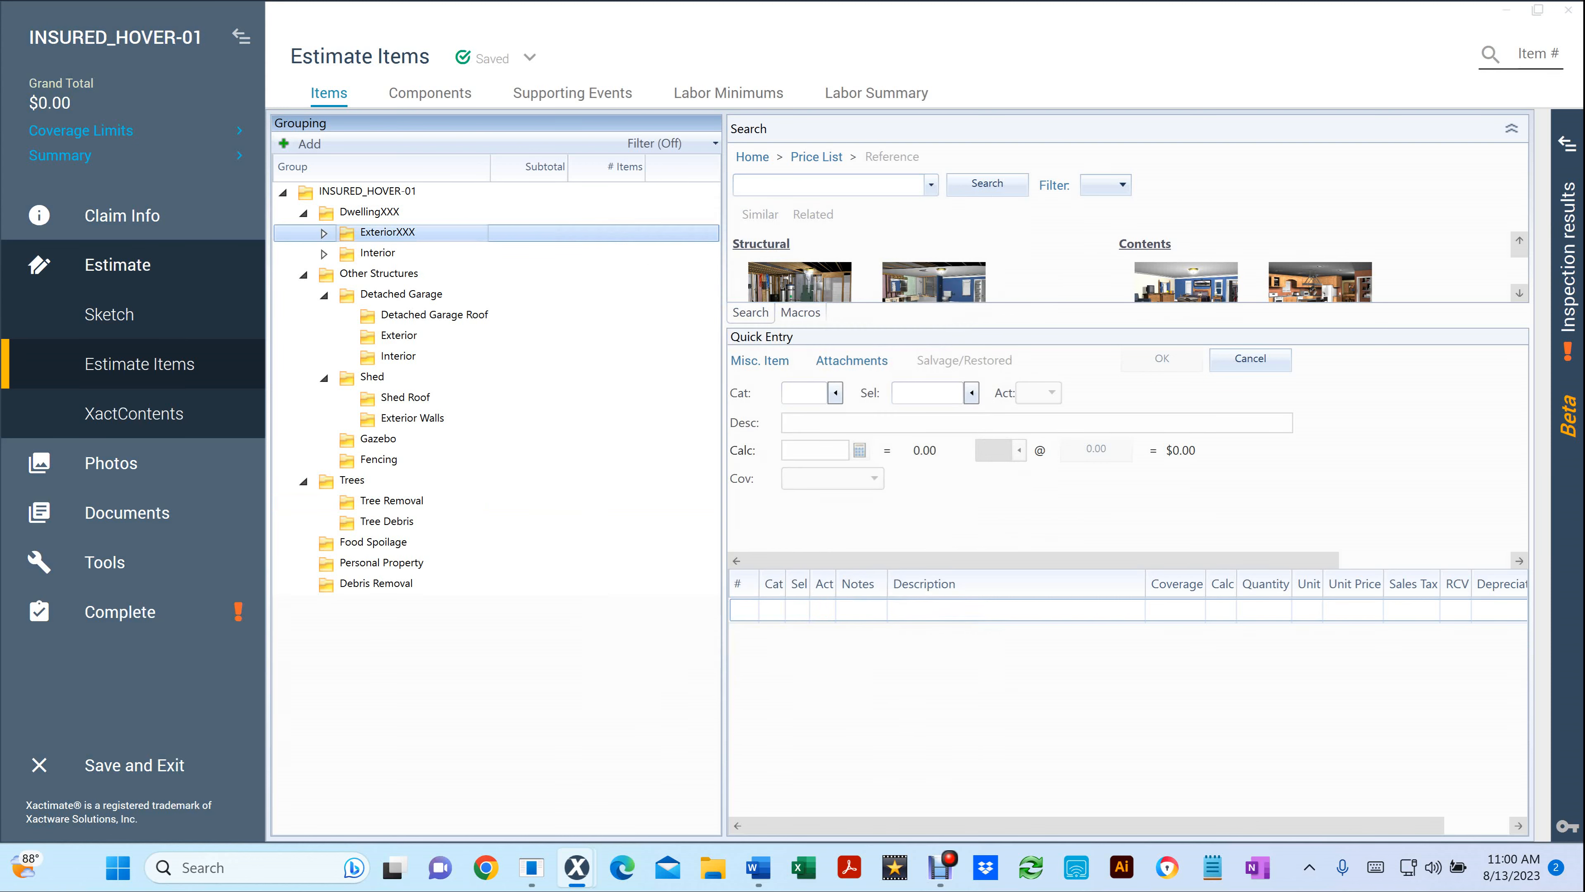
Rename the DwellingXXX group as Dwelling
double_click(370, 212)
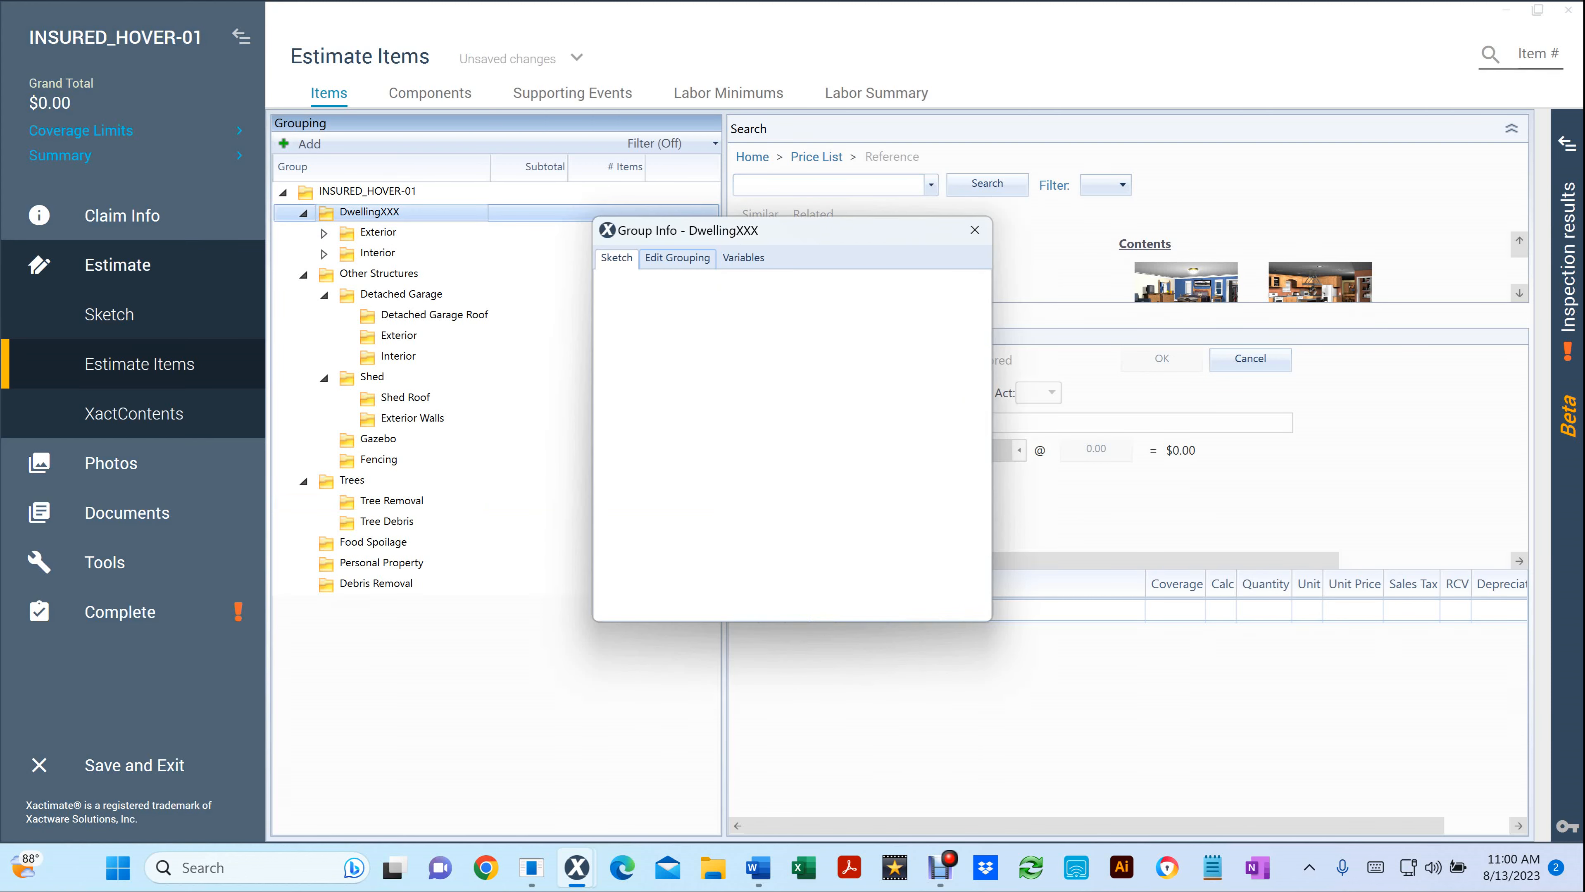
click(677, 258)
key(End)
key(BackSpace)
key(BackSpace)
key(BackSpace)
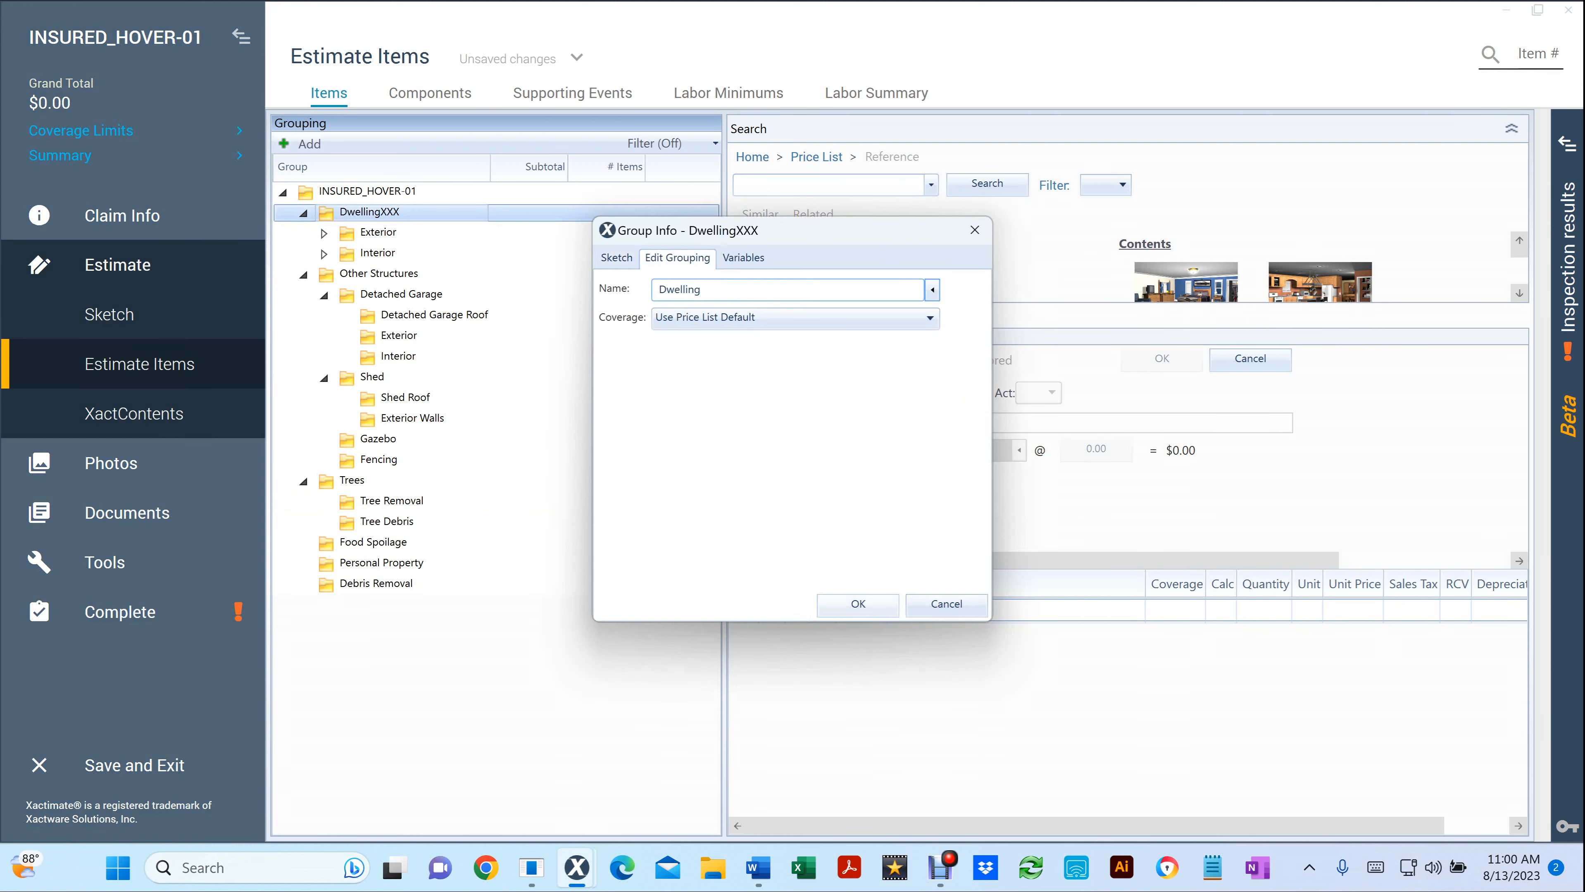
key(Return)
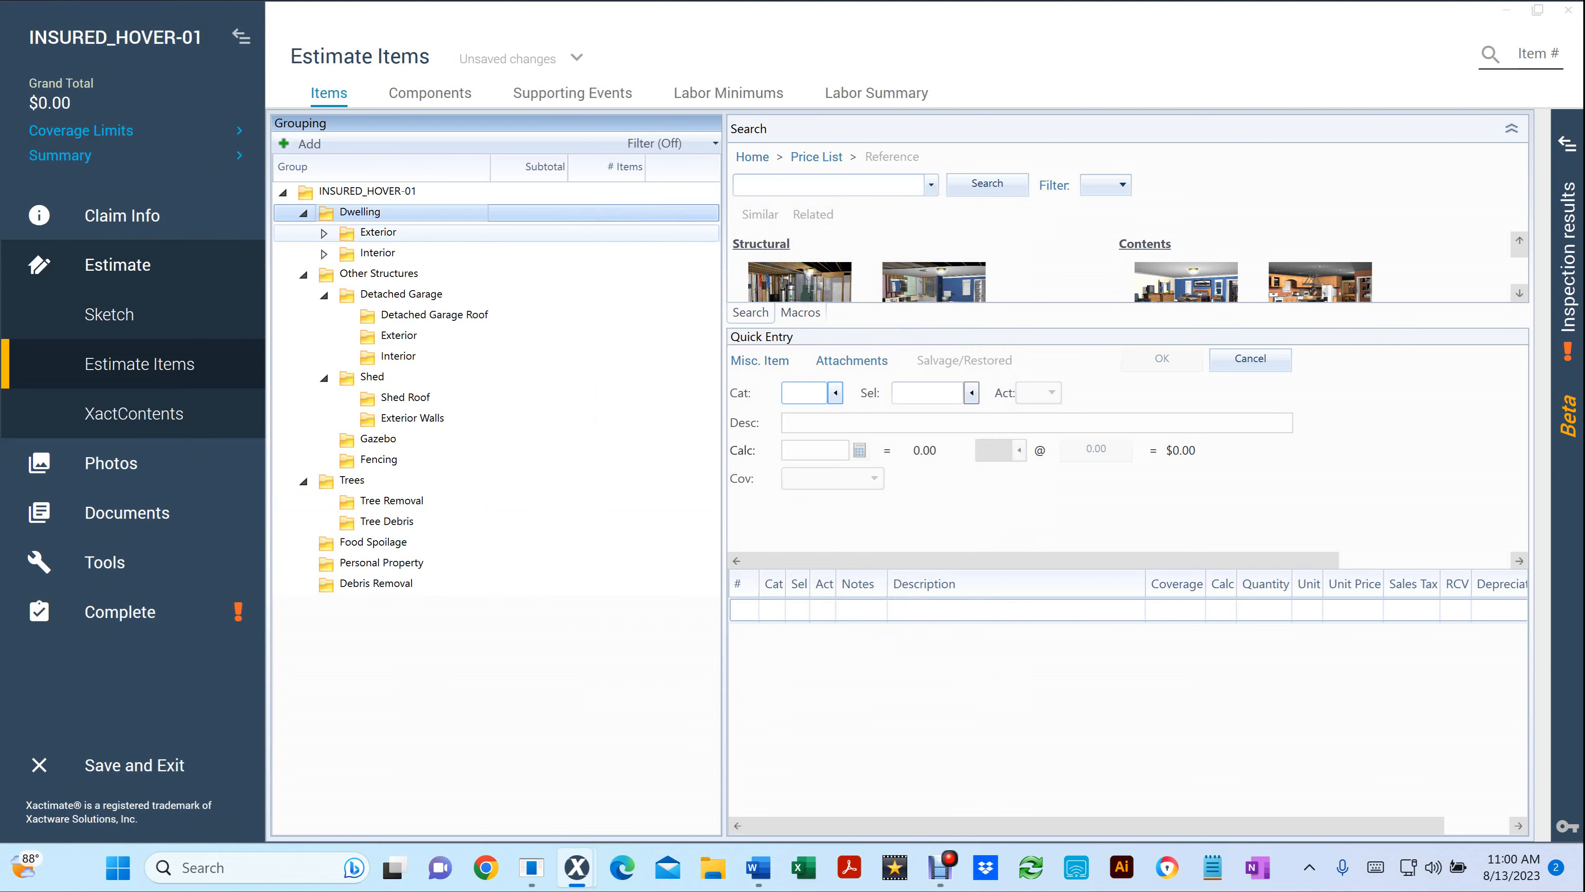
Rename the ElevationXXX group under Exterior as Elevation, and collapse the Dwelling and Other Structures groups
click(324, 232)
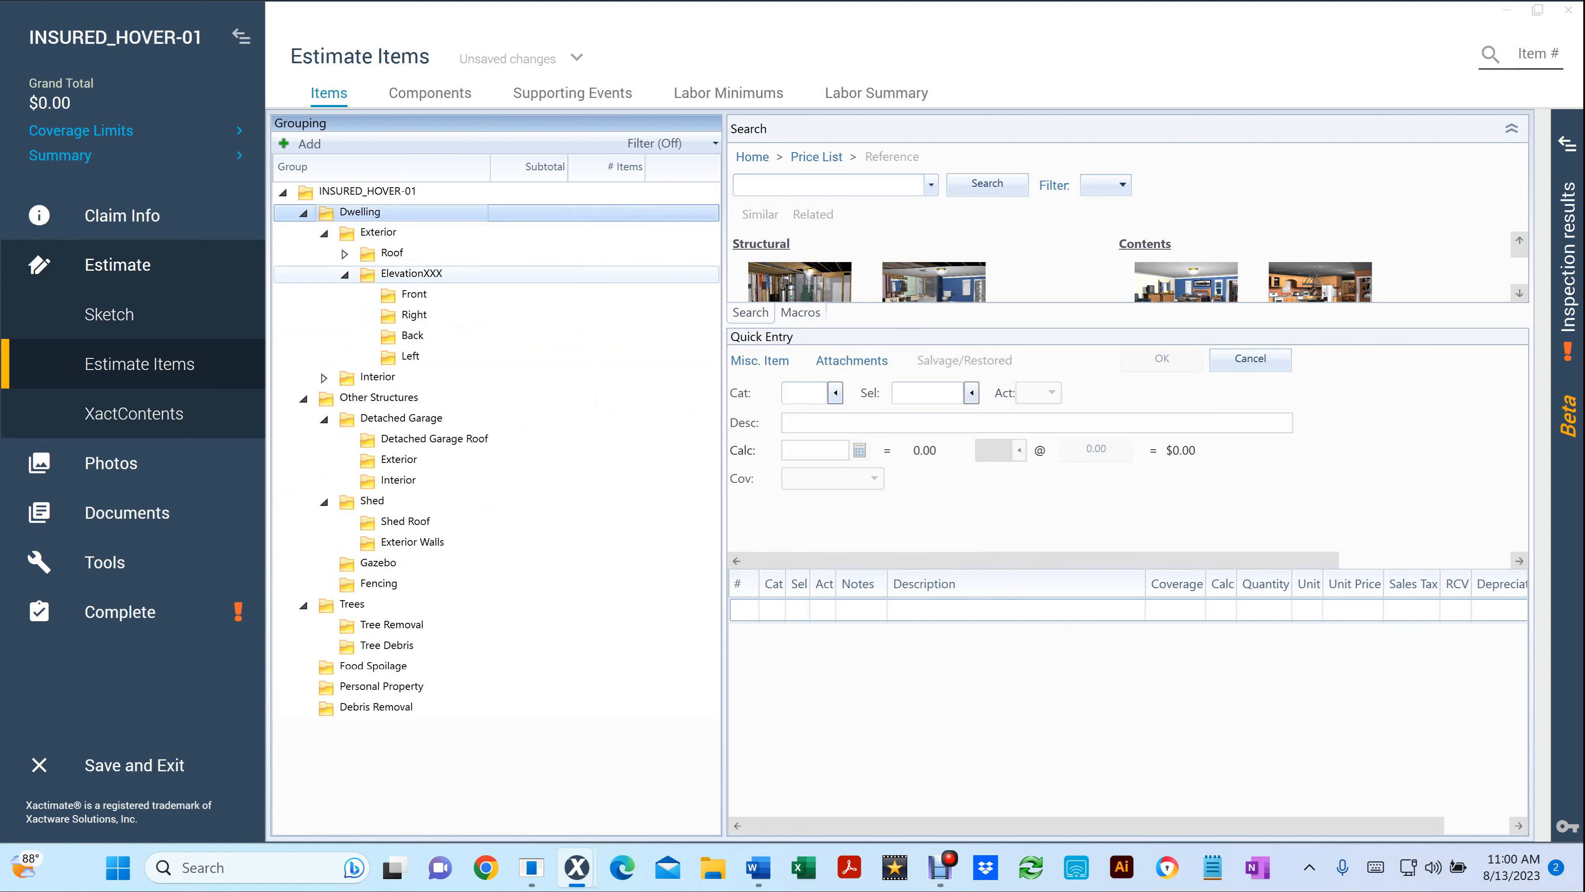
double_click(411, 273)
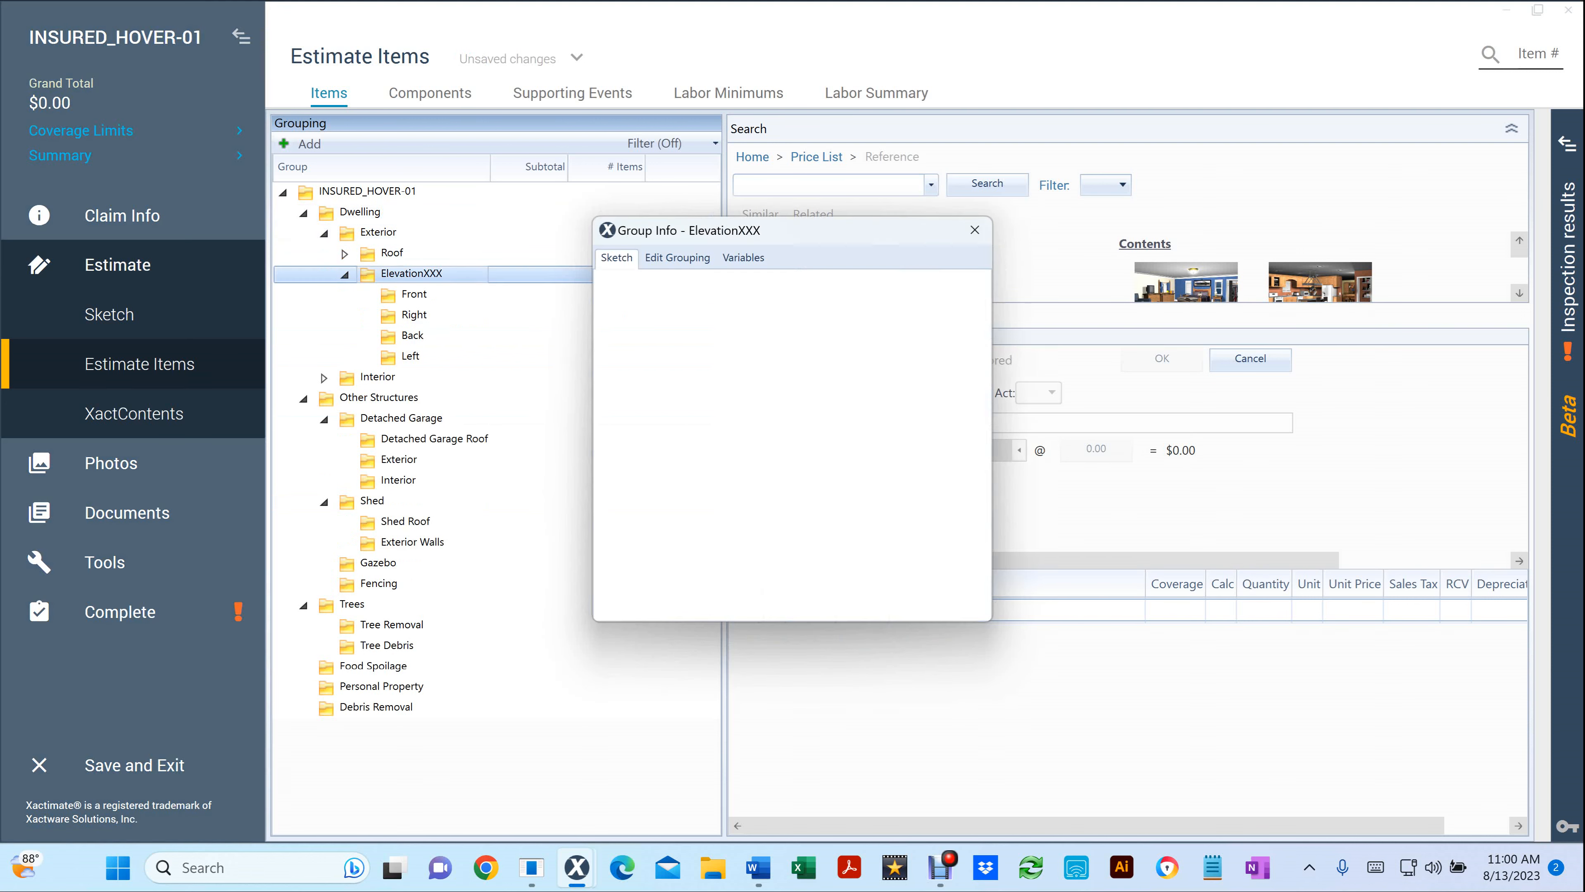
key(End)
key(BackSpace)
key(BackSpace)
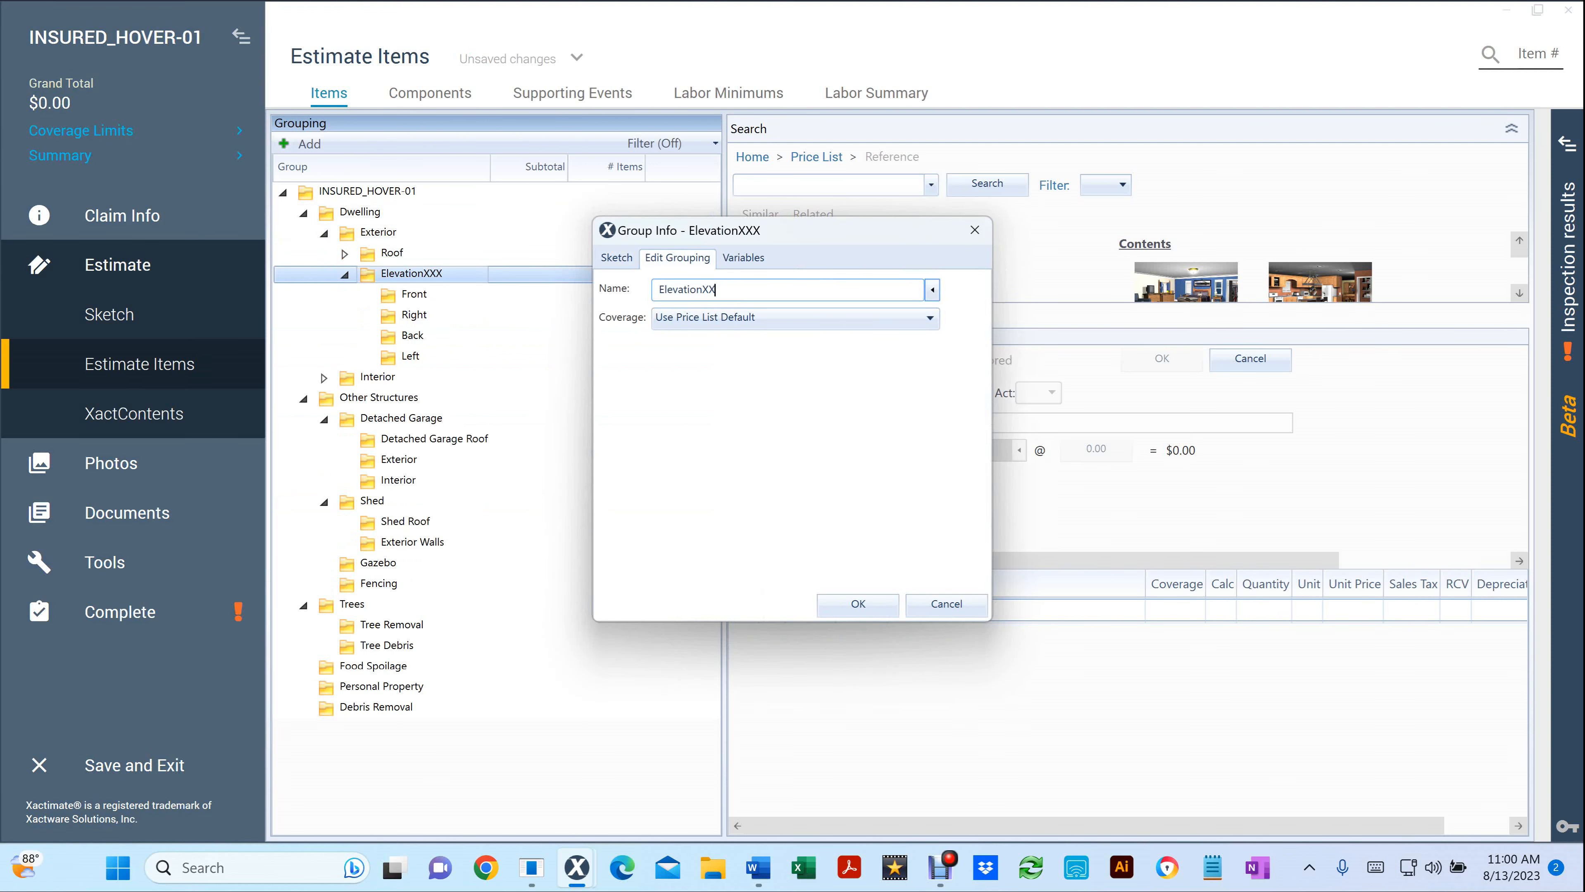
key(BackSpace)
key(Return)
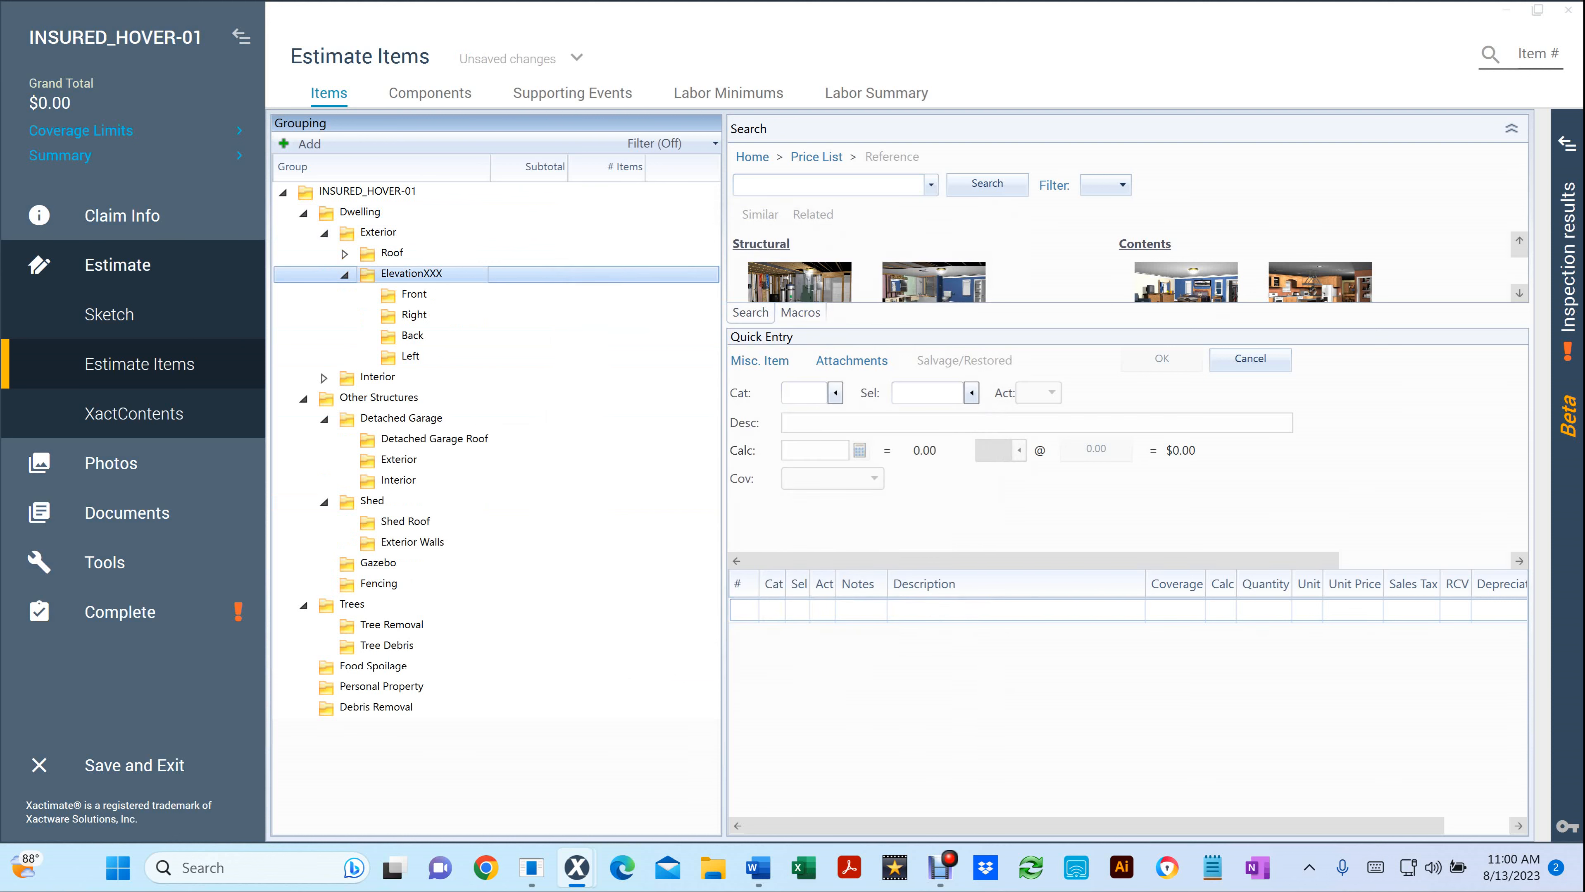
click(304, 212)
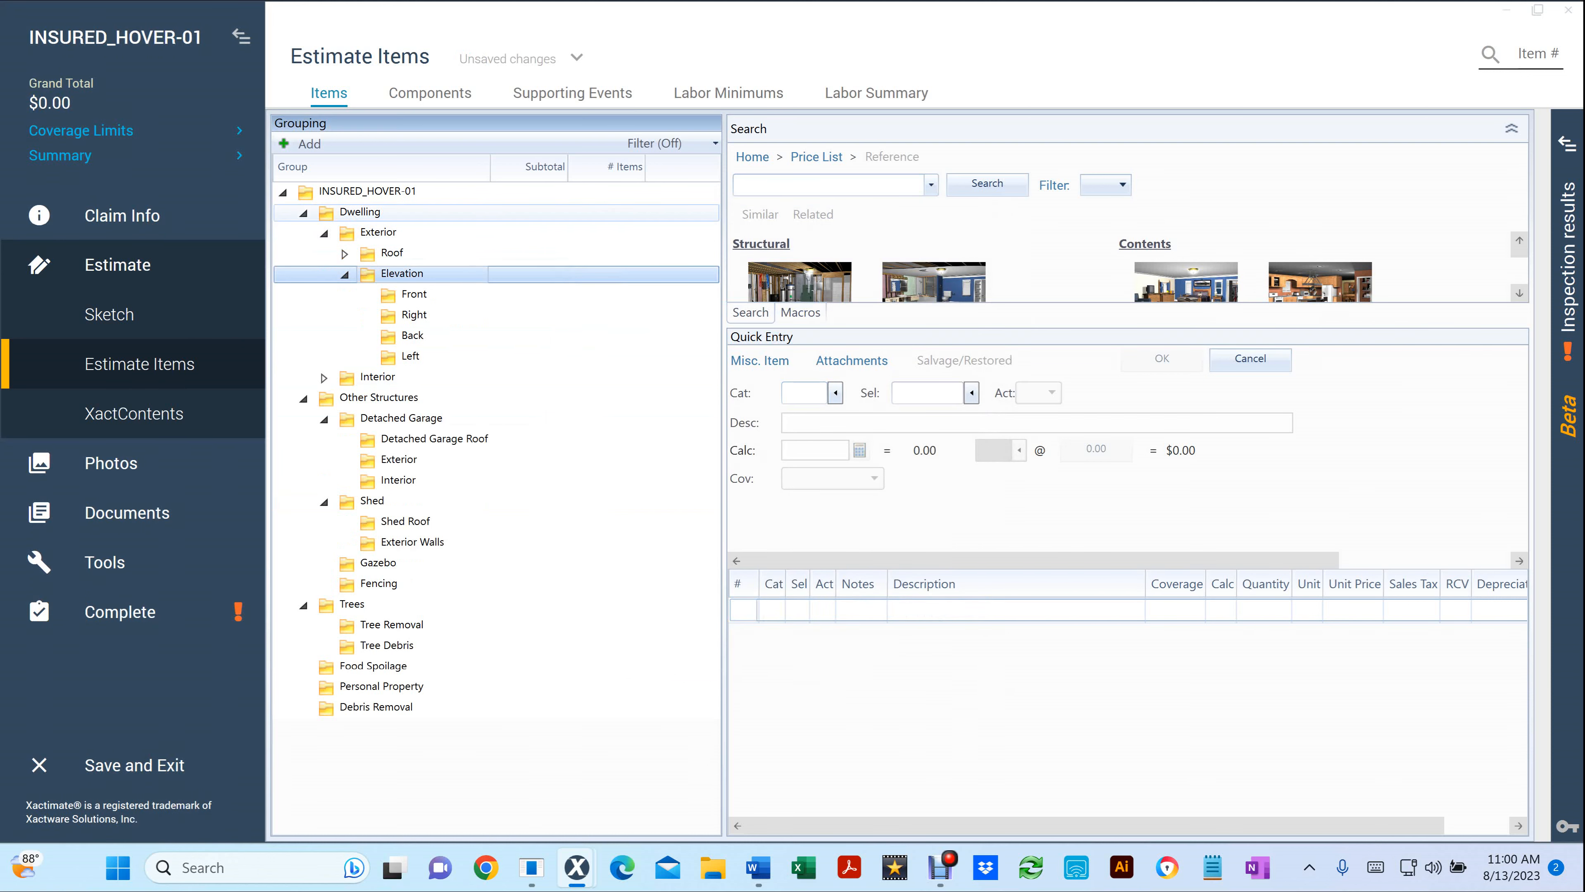
click(303, 233)
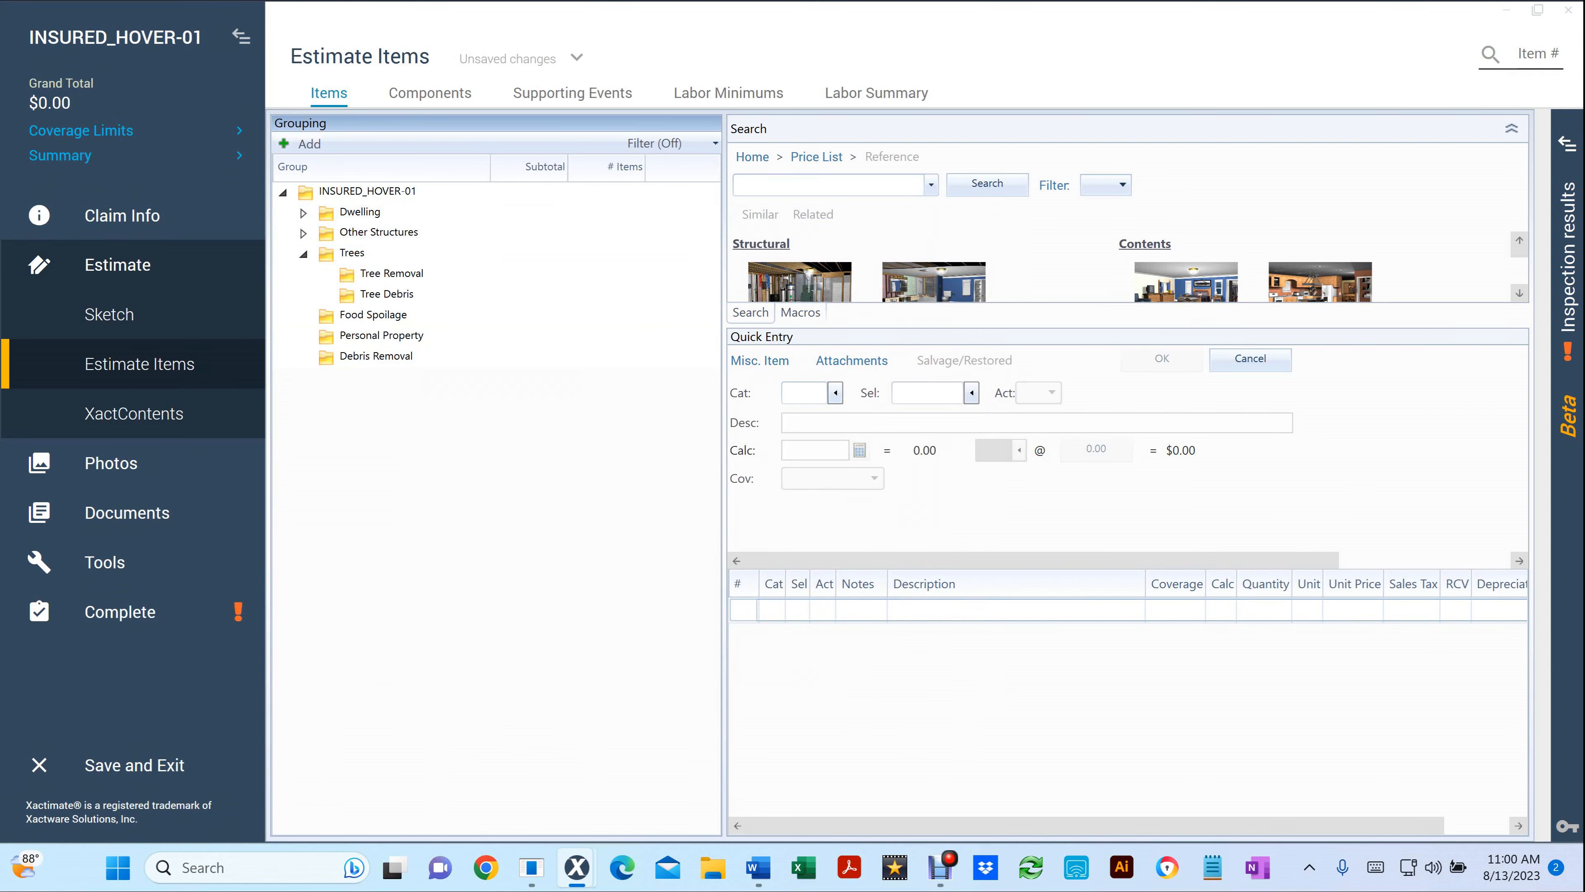
Collapse the Trees group and switch from the estimate items to the roof sketch
click(303, 253)
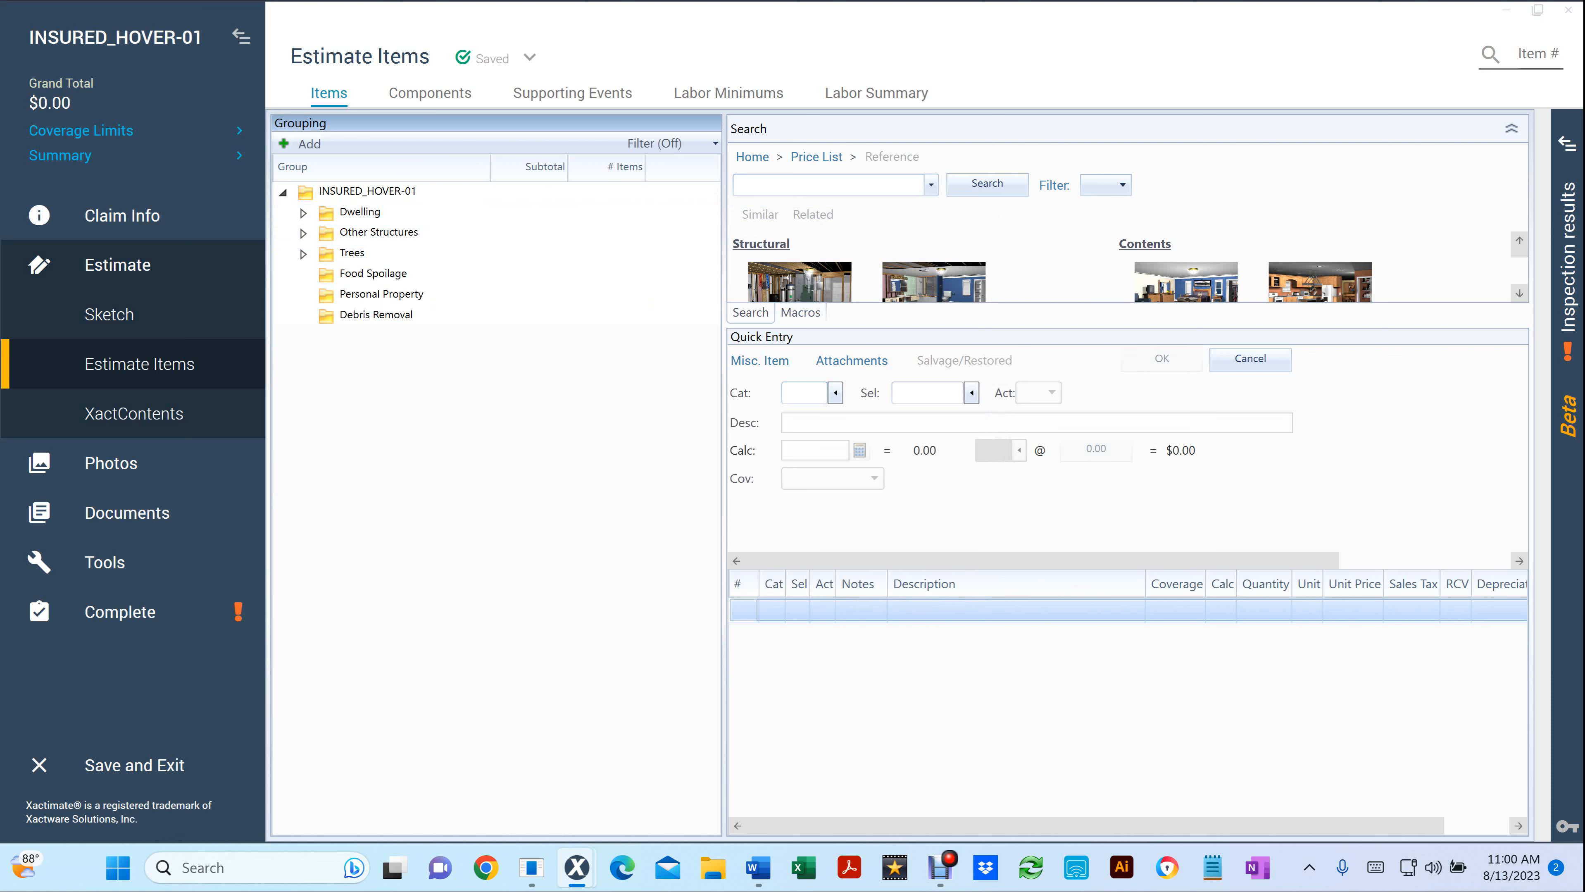
click(804, 393)
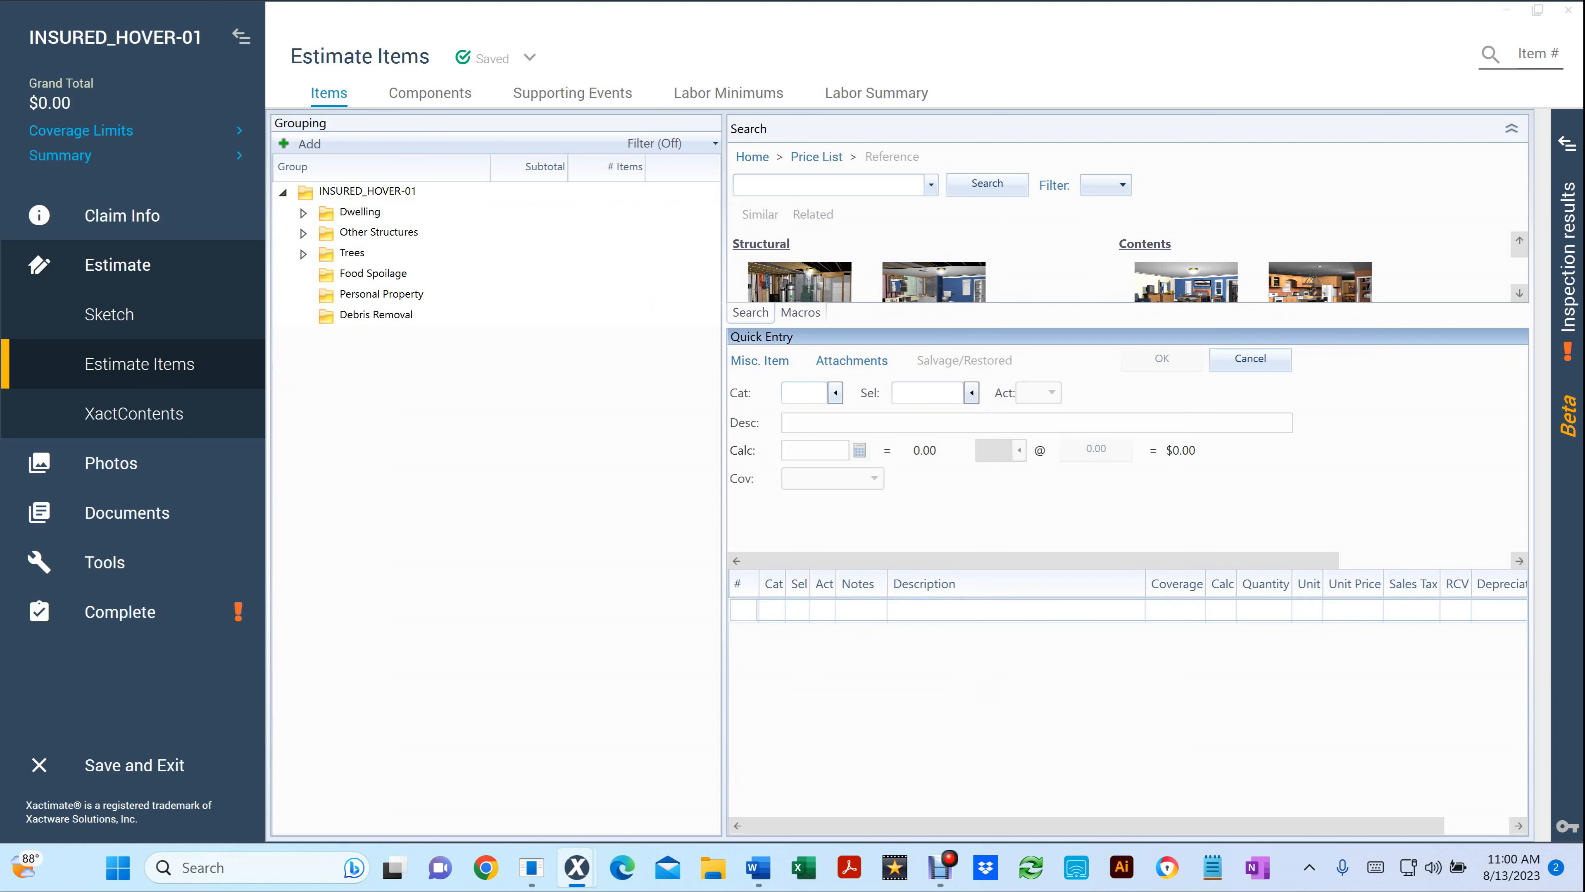
key(F5)
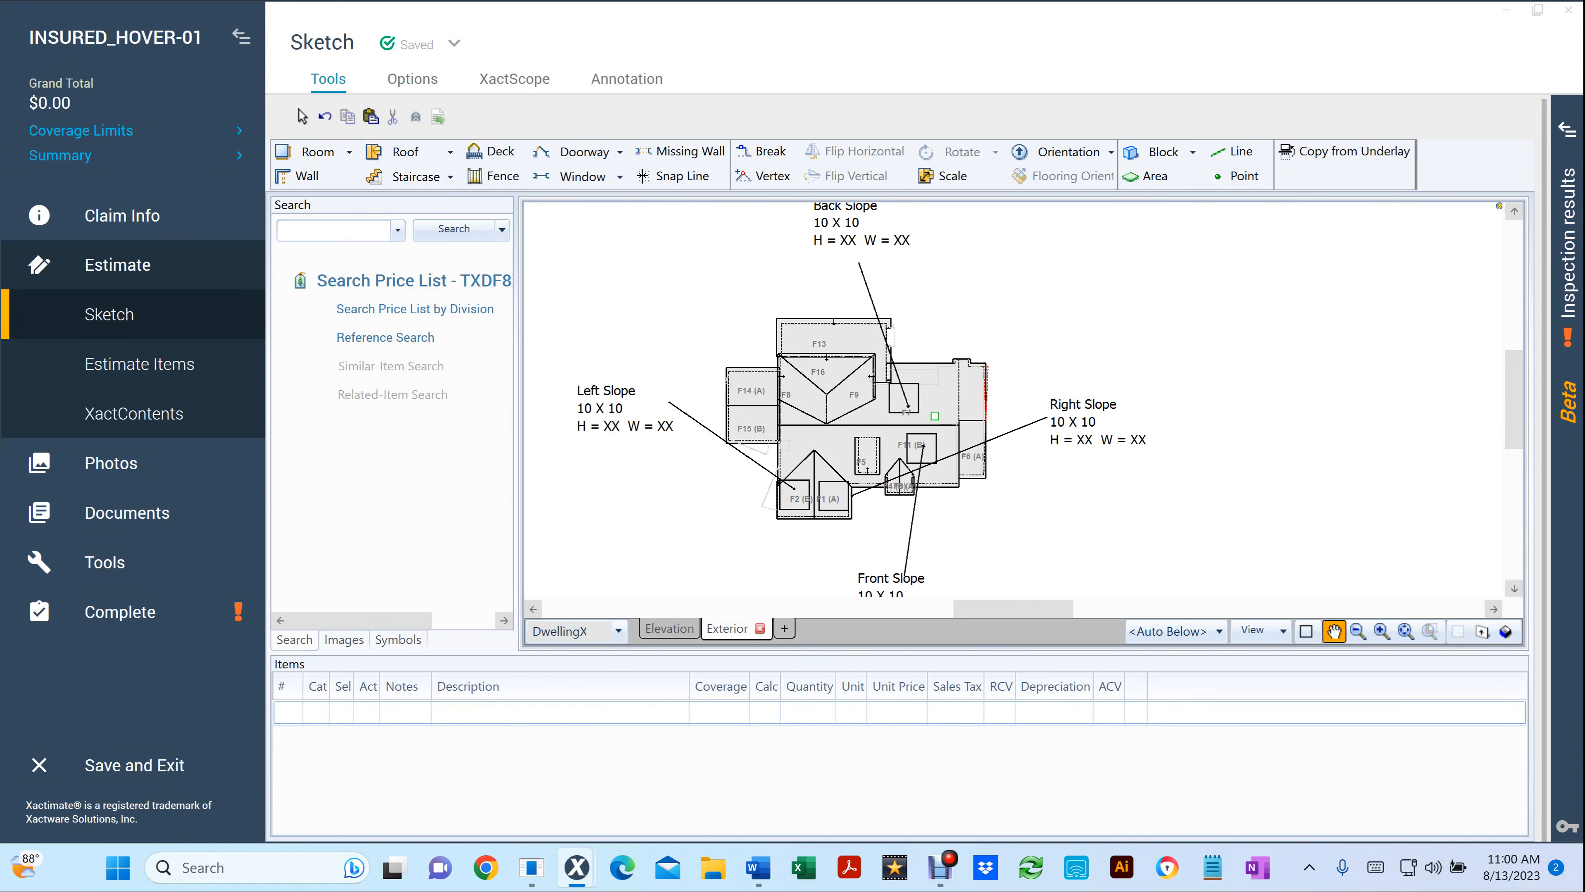
Show the dimensions on the Exterior roof plan to examine them, and hide them again
drag(873, 419, 1016, 381)
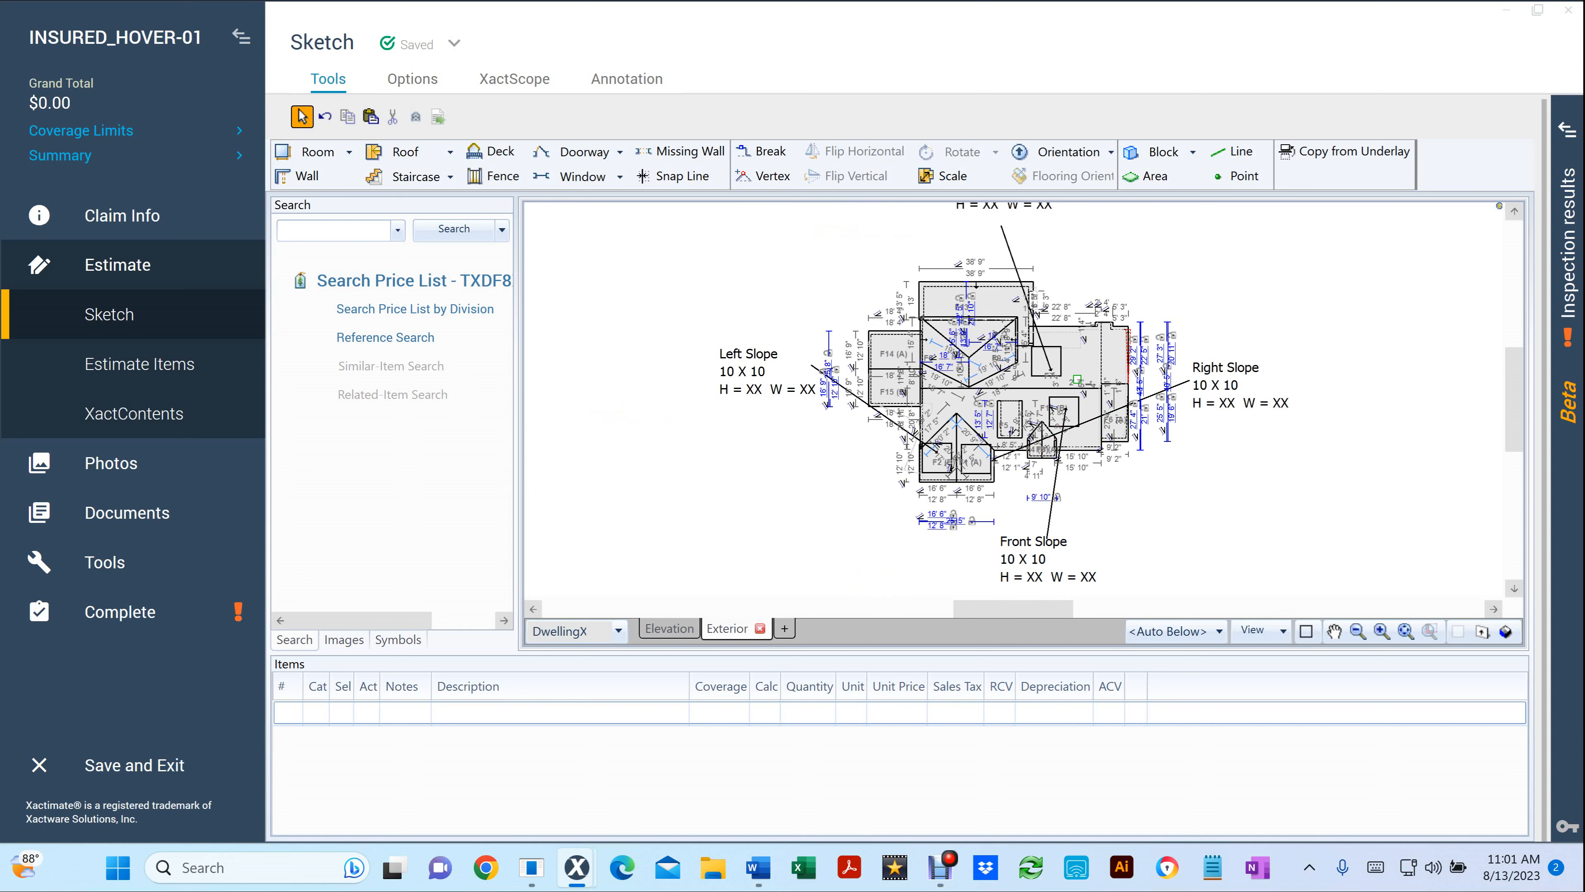
key(ctrl+d)
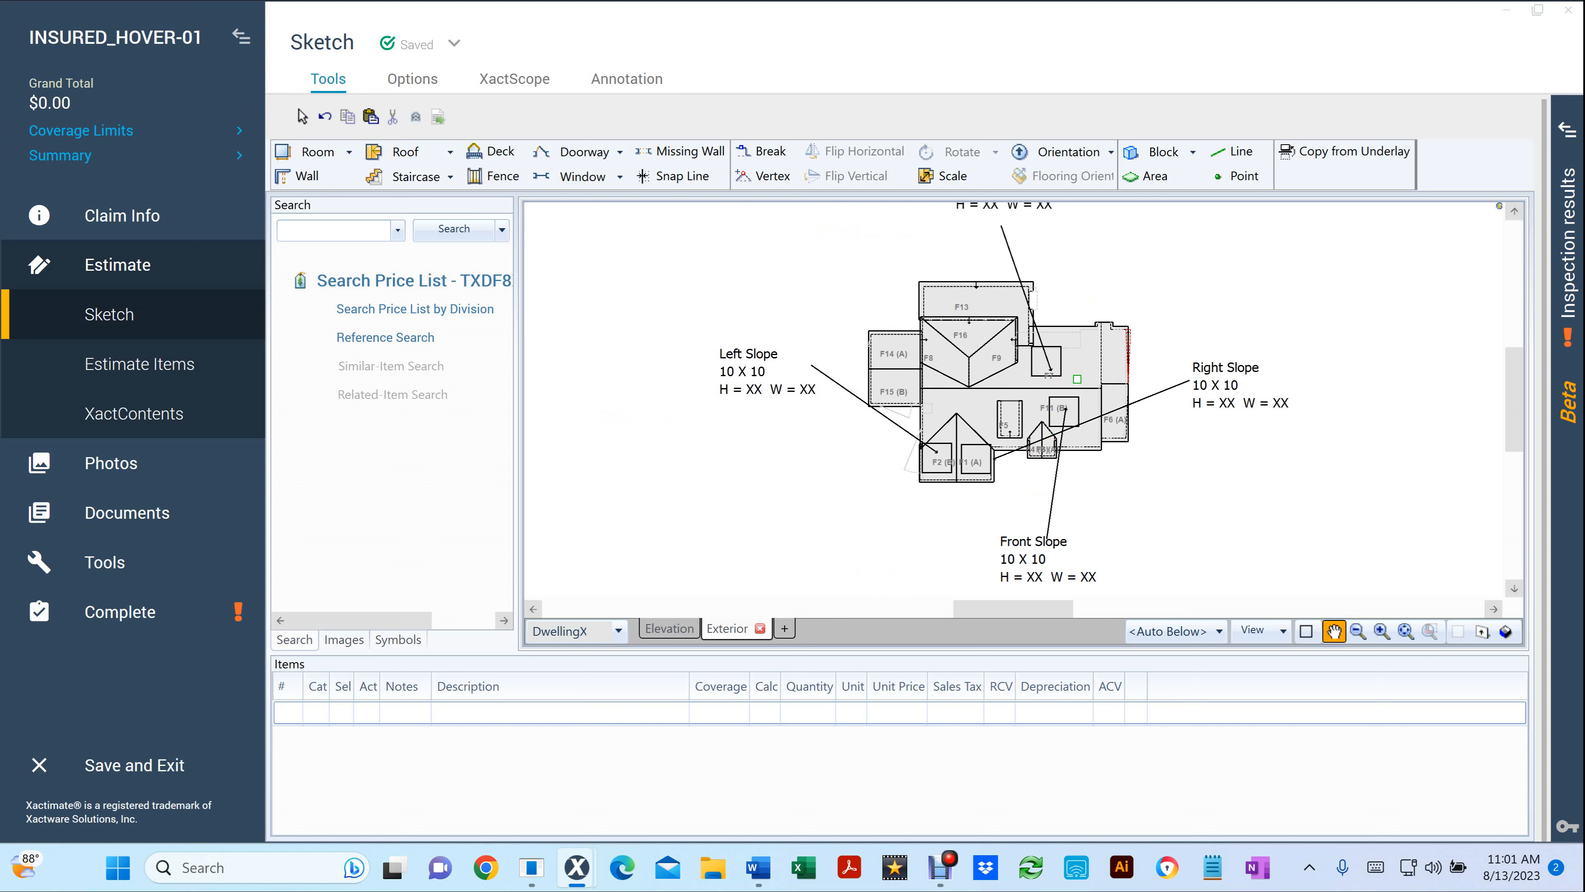
drag(1023, 400, 929, 405)
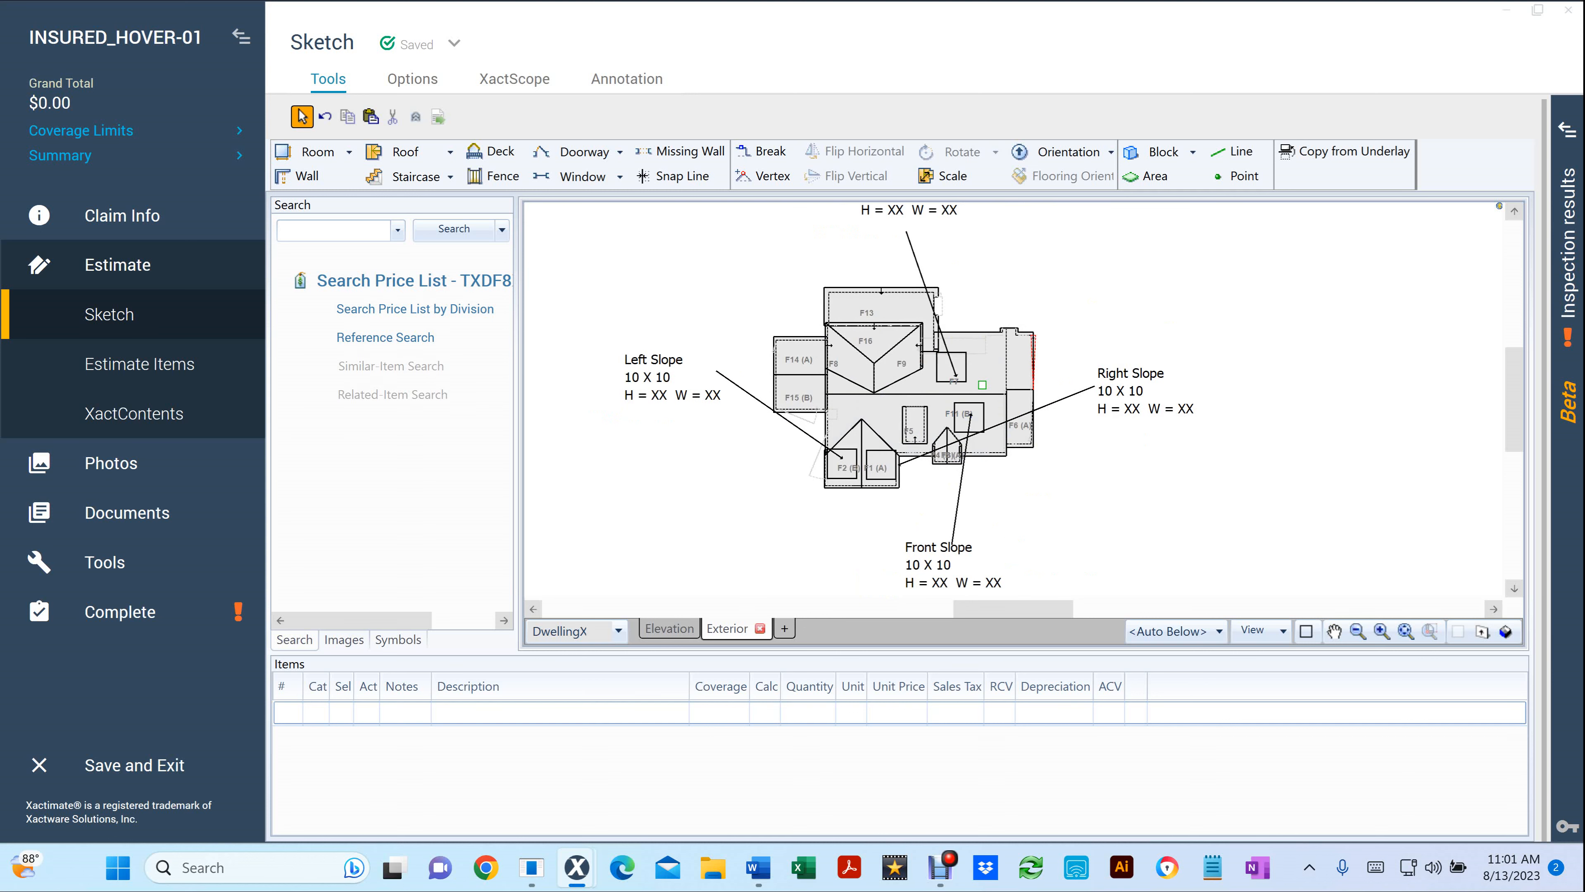
key(d)
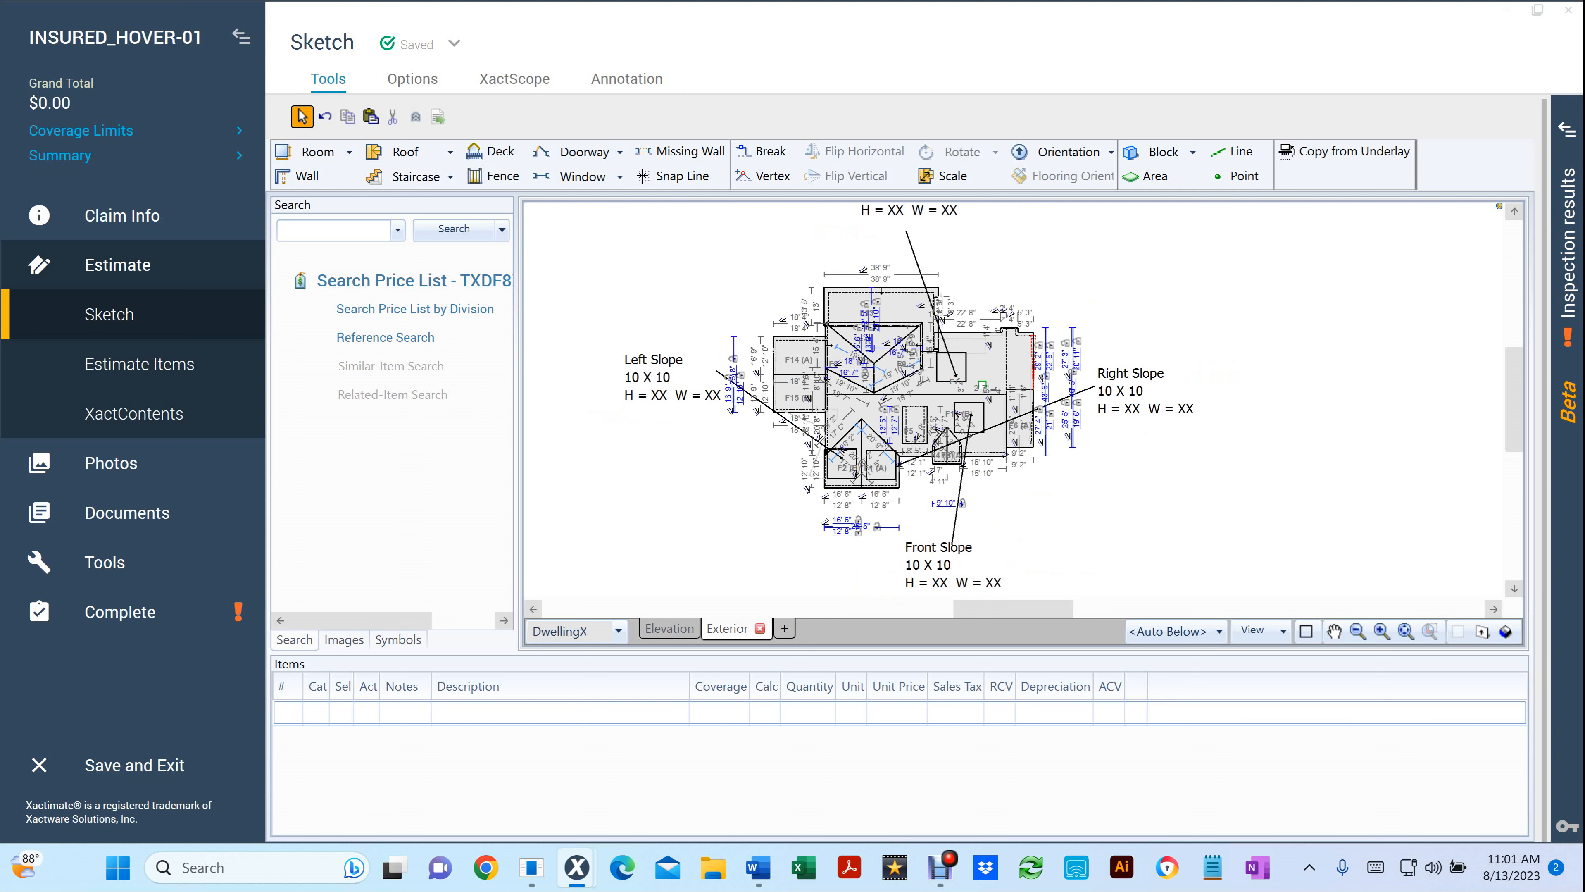
key(d)
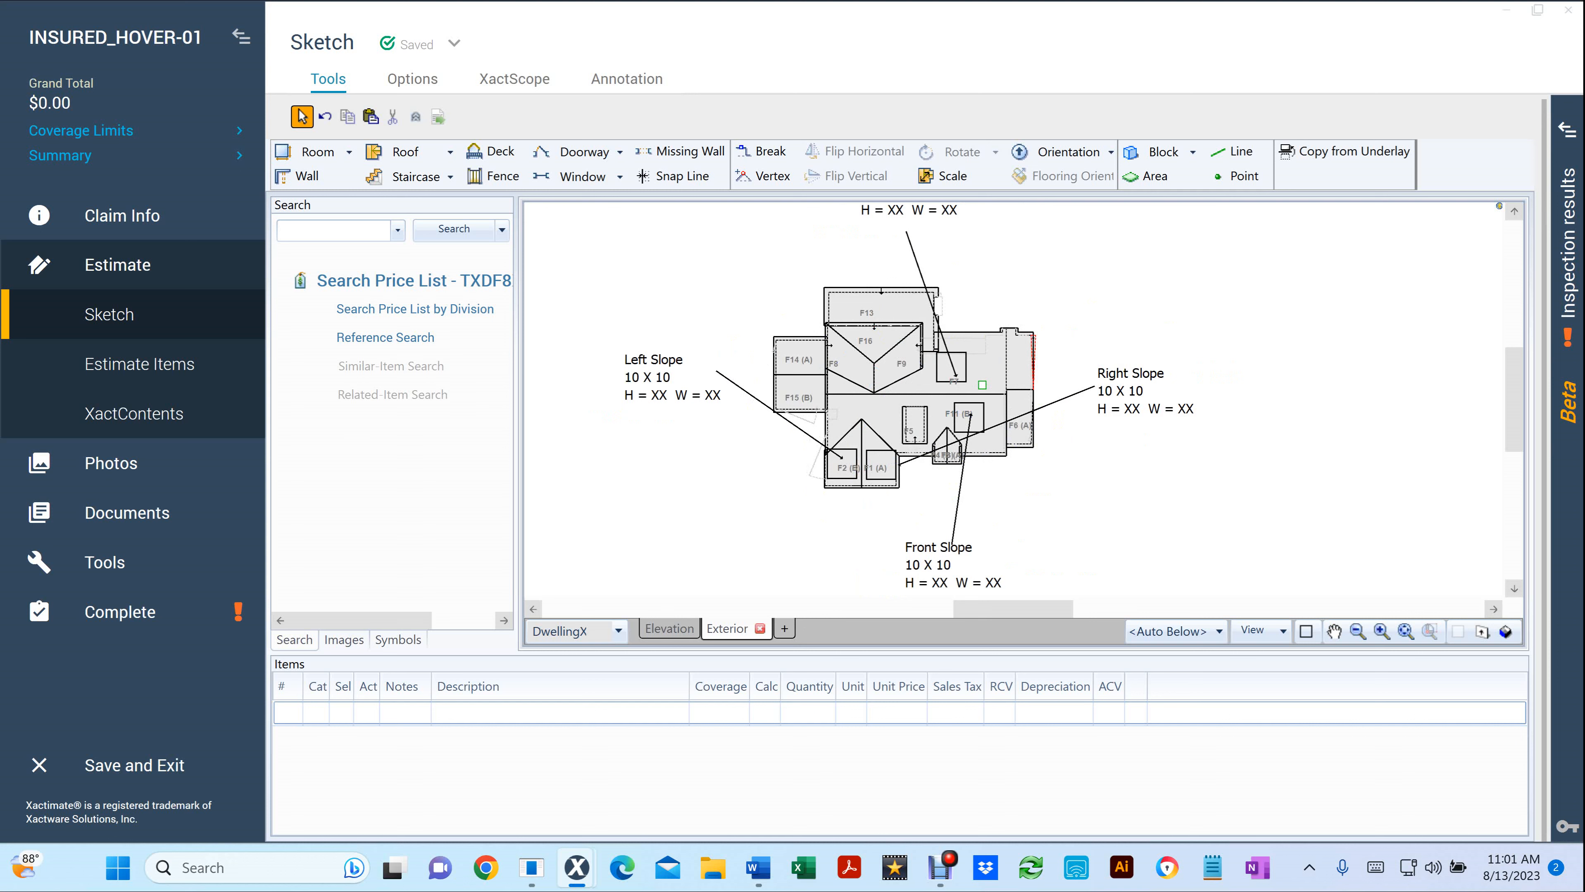
scroll(1102, 569, up, 1)
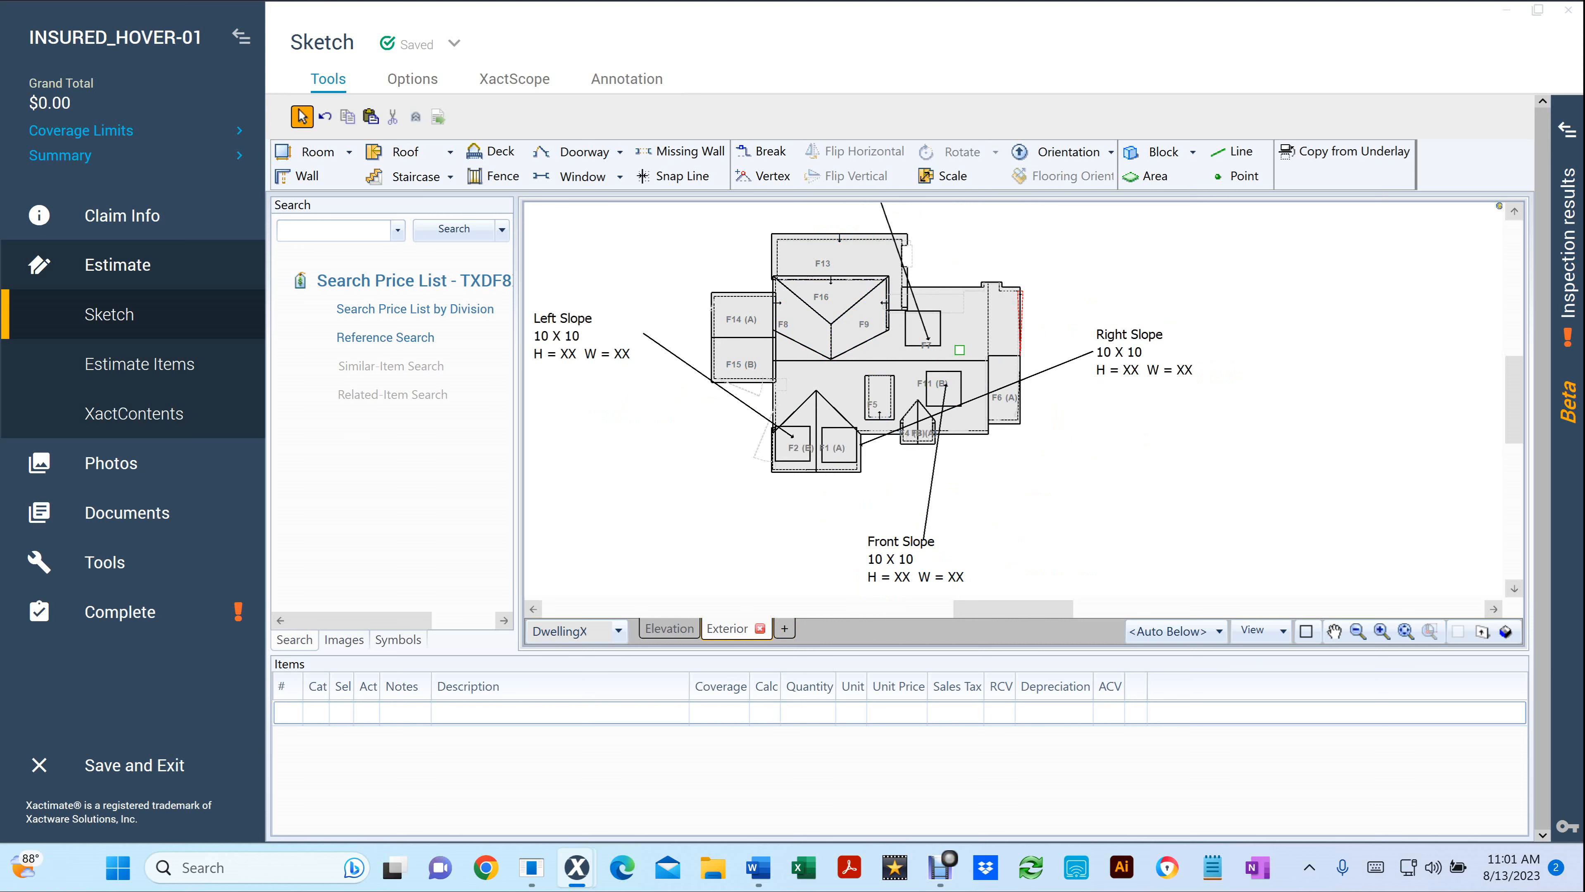
Check the name, code and elevation in the Exterior level's properties
right_click(737, 629)
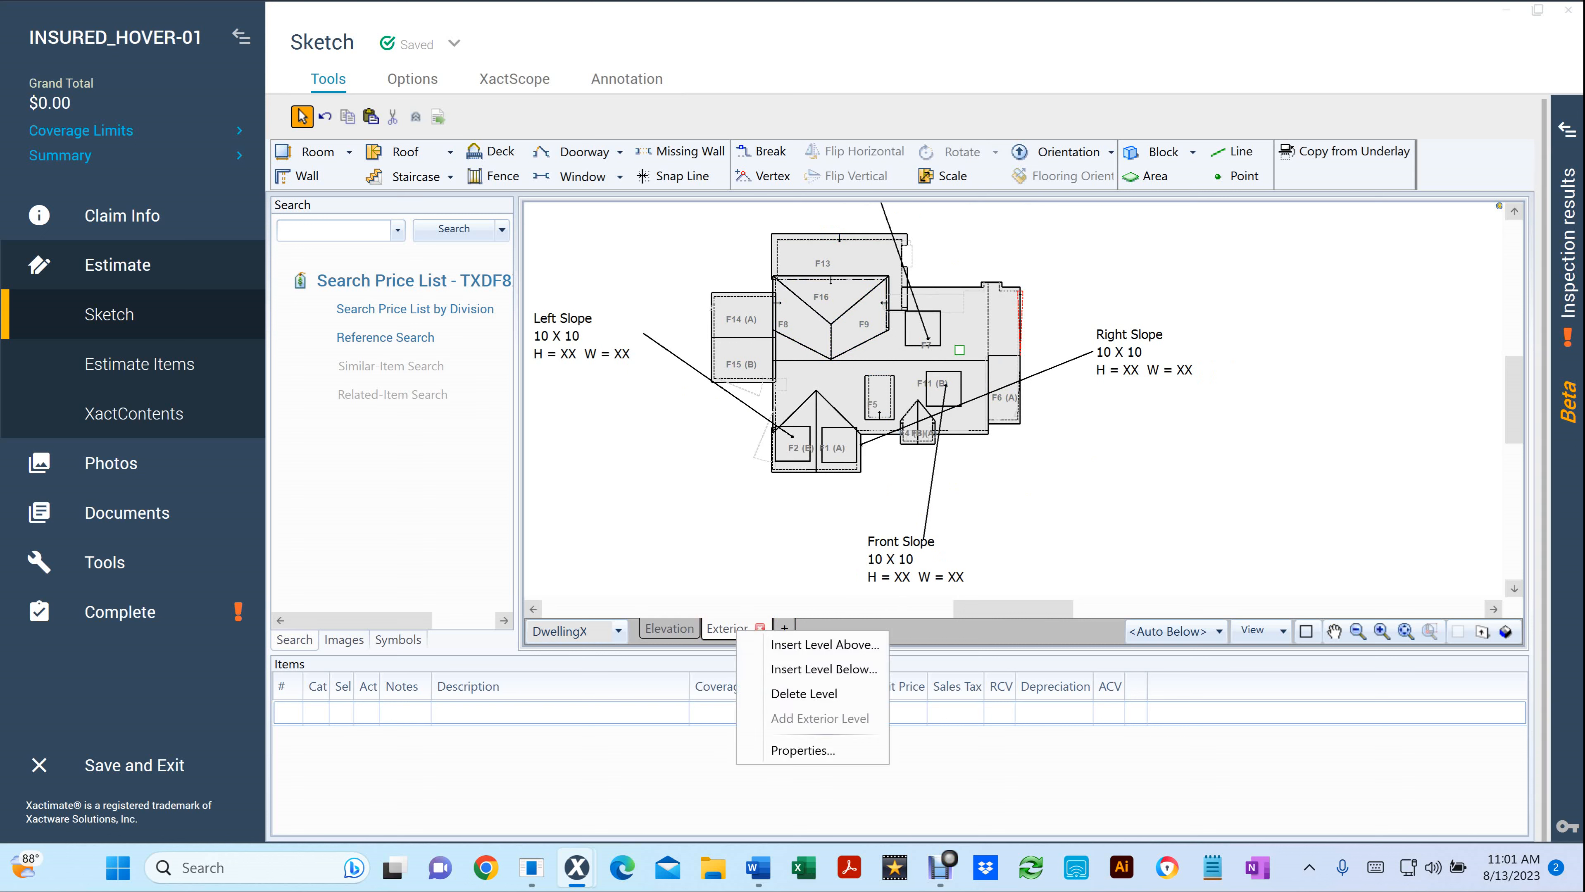
click(803, 750)
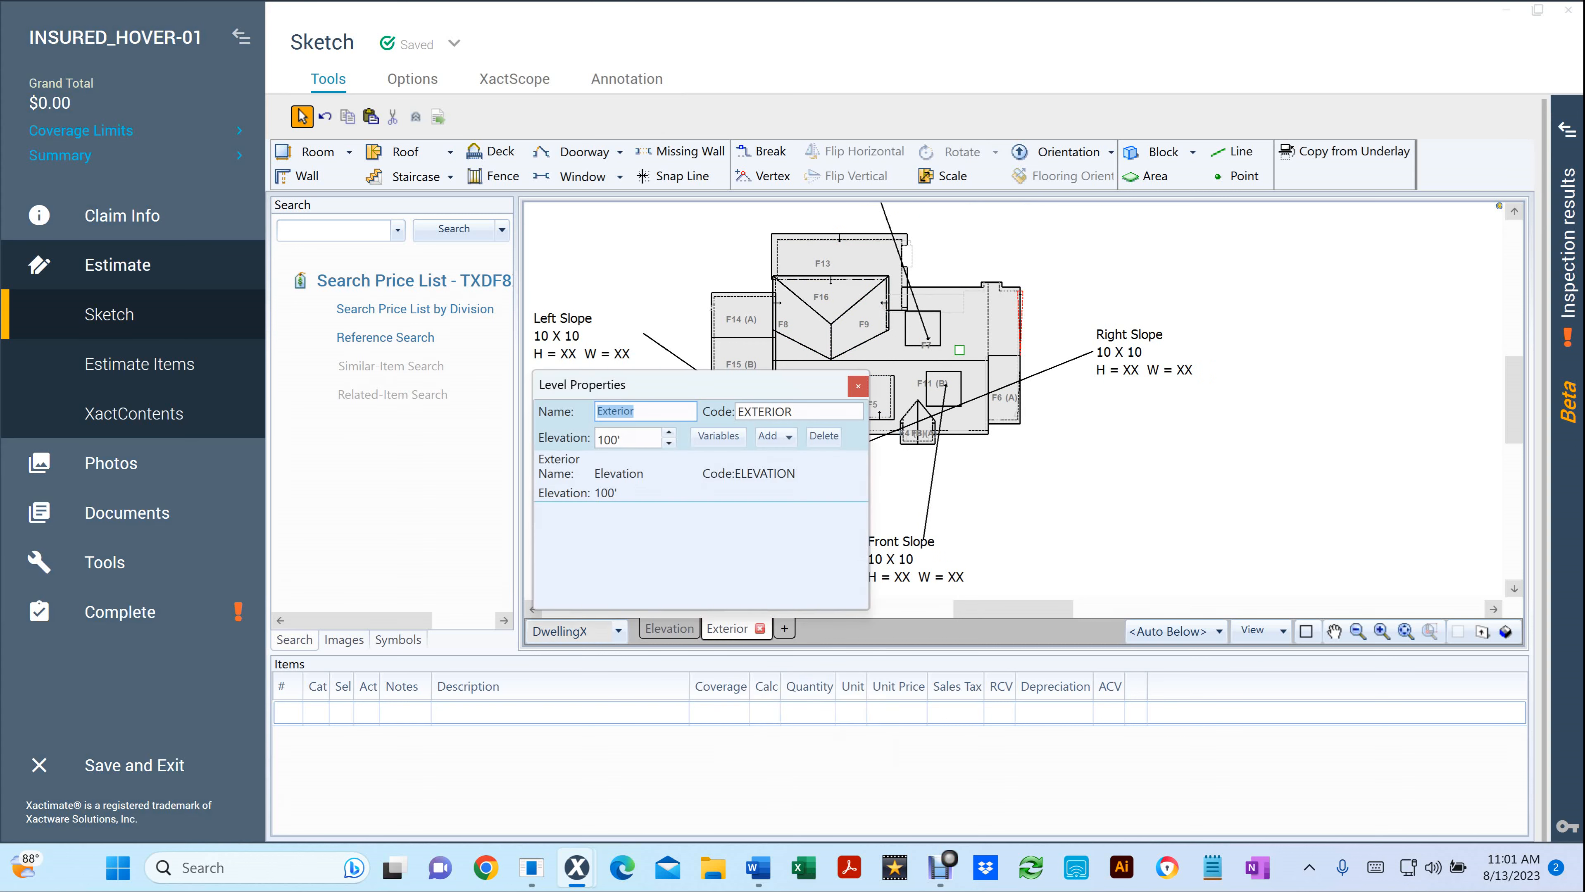
key(Tab)
click(858, 386)
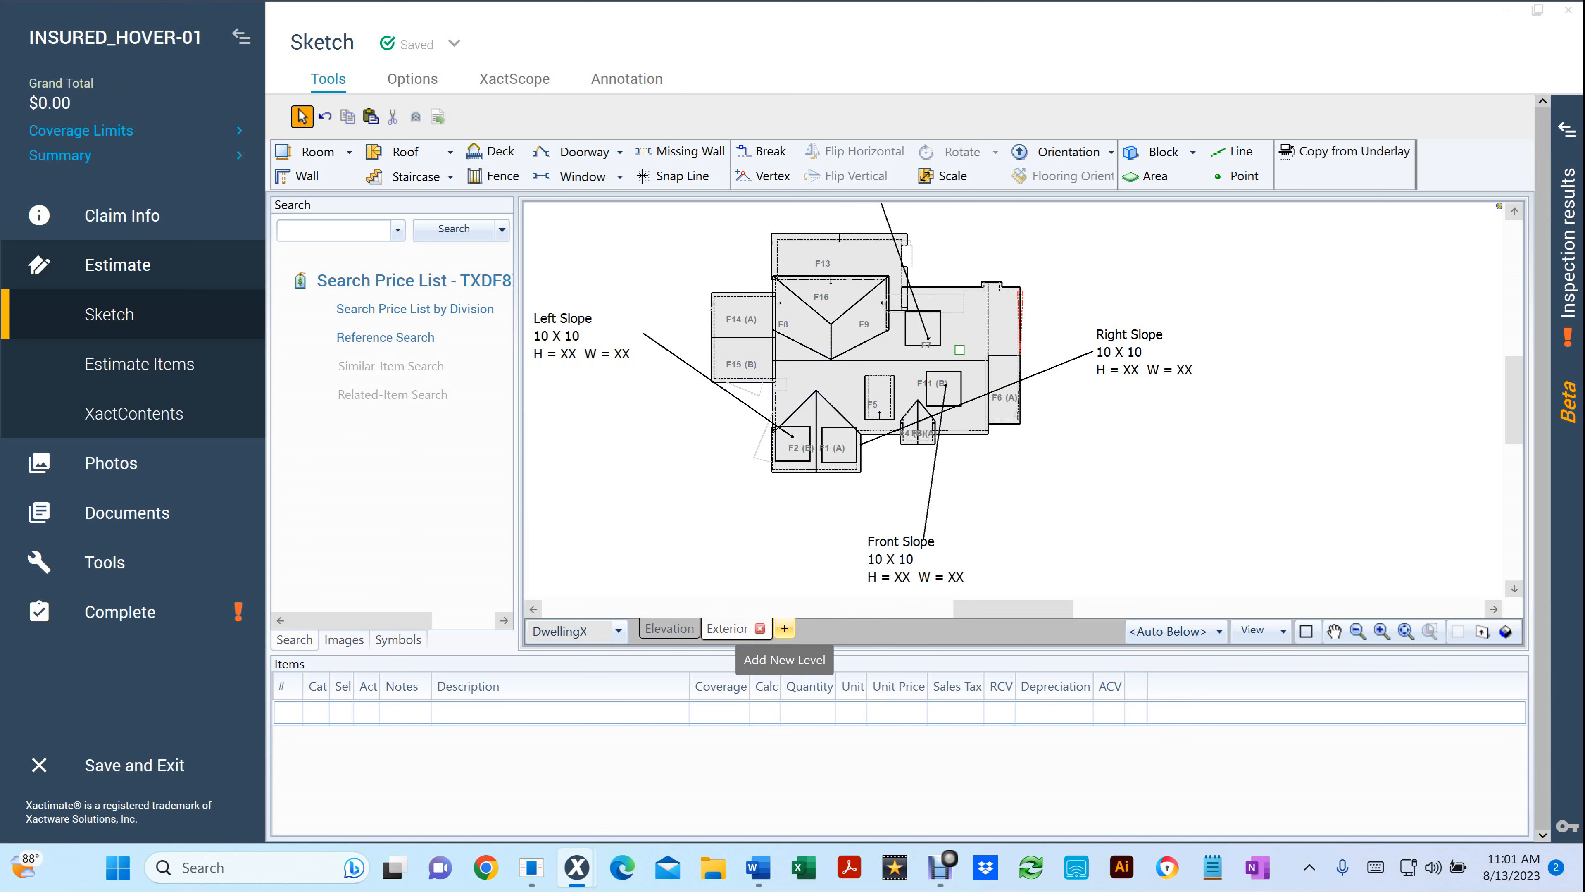
Add a new sketch level named InteriorXX with its elevation set to 92
click(784, 629)
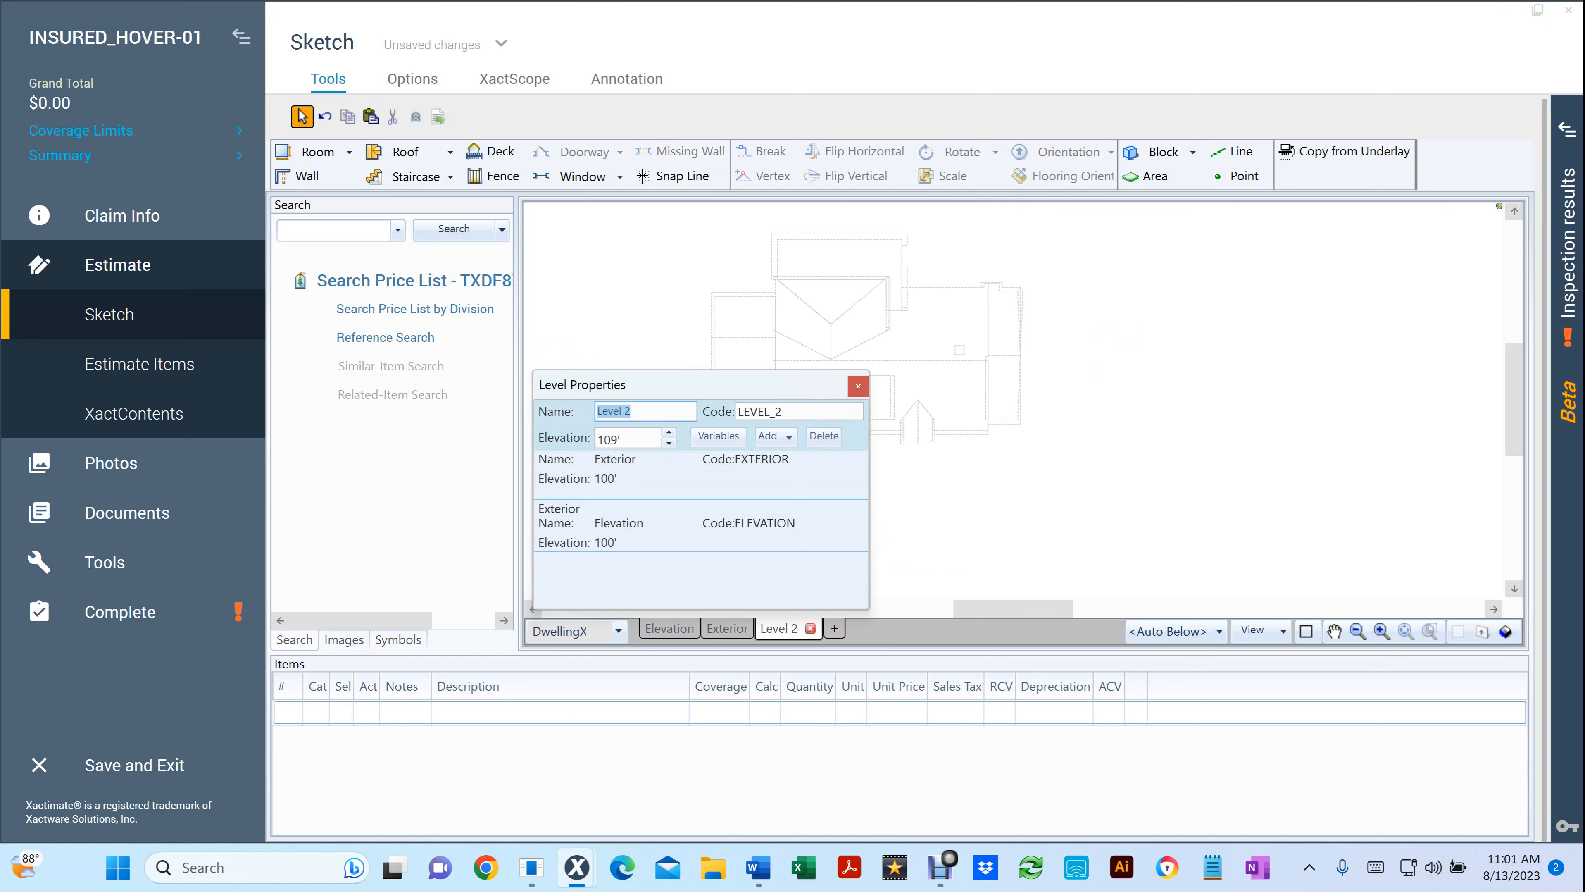
text(InteriorXX)
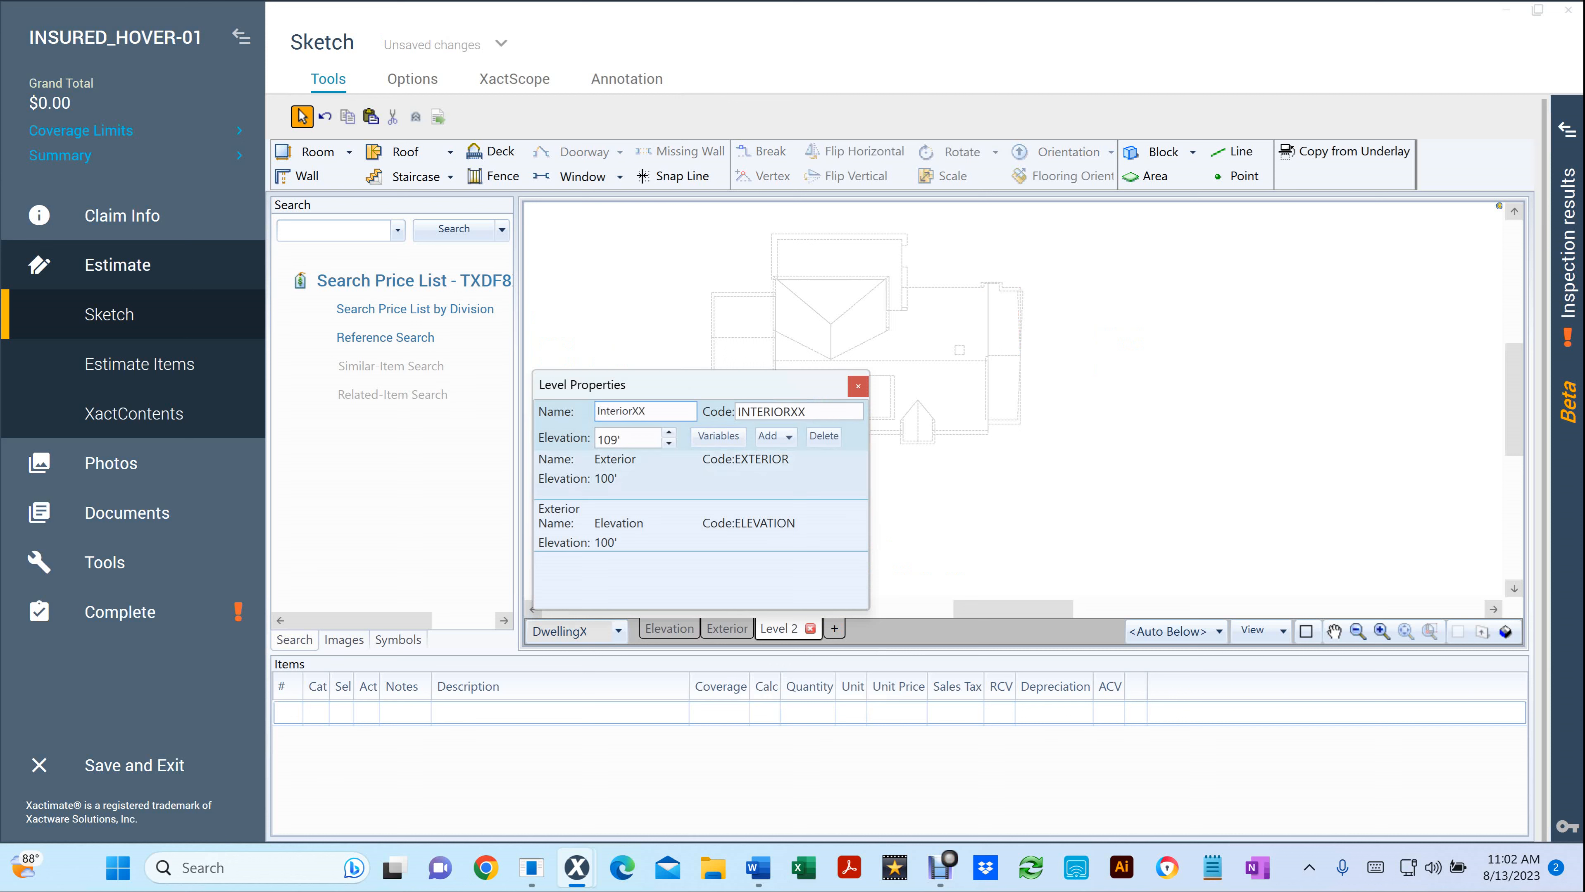
key(Tab)
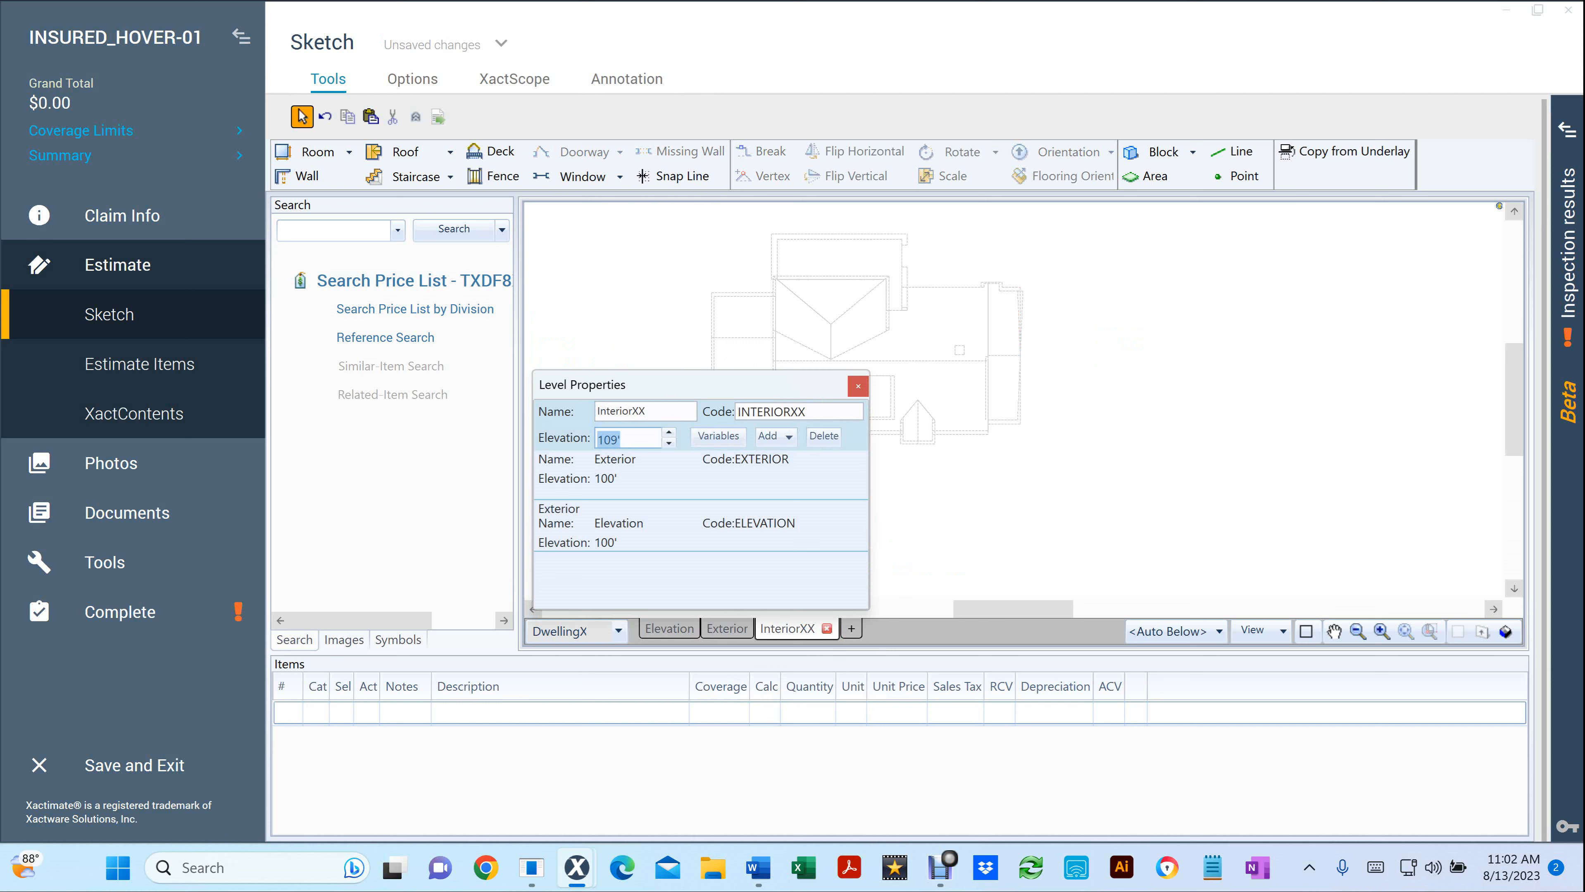
text(92)
click(858, 386)
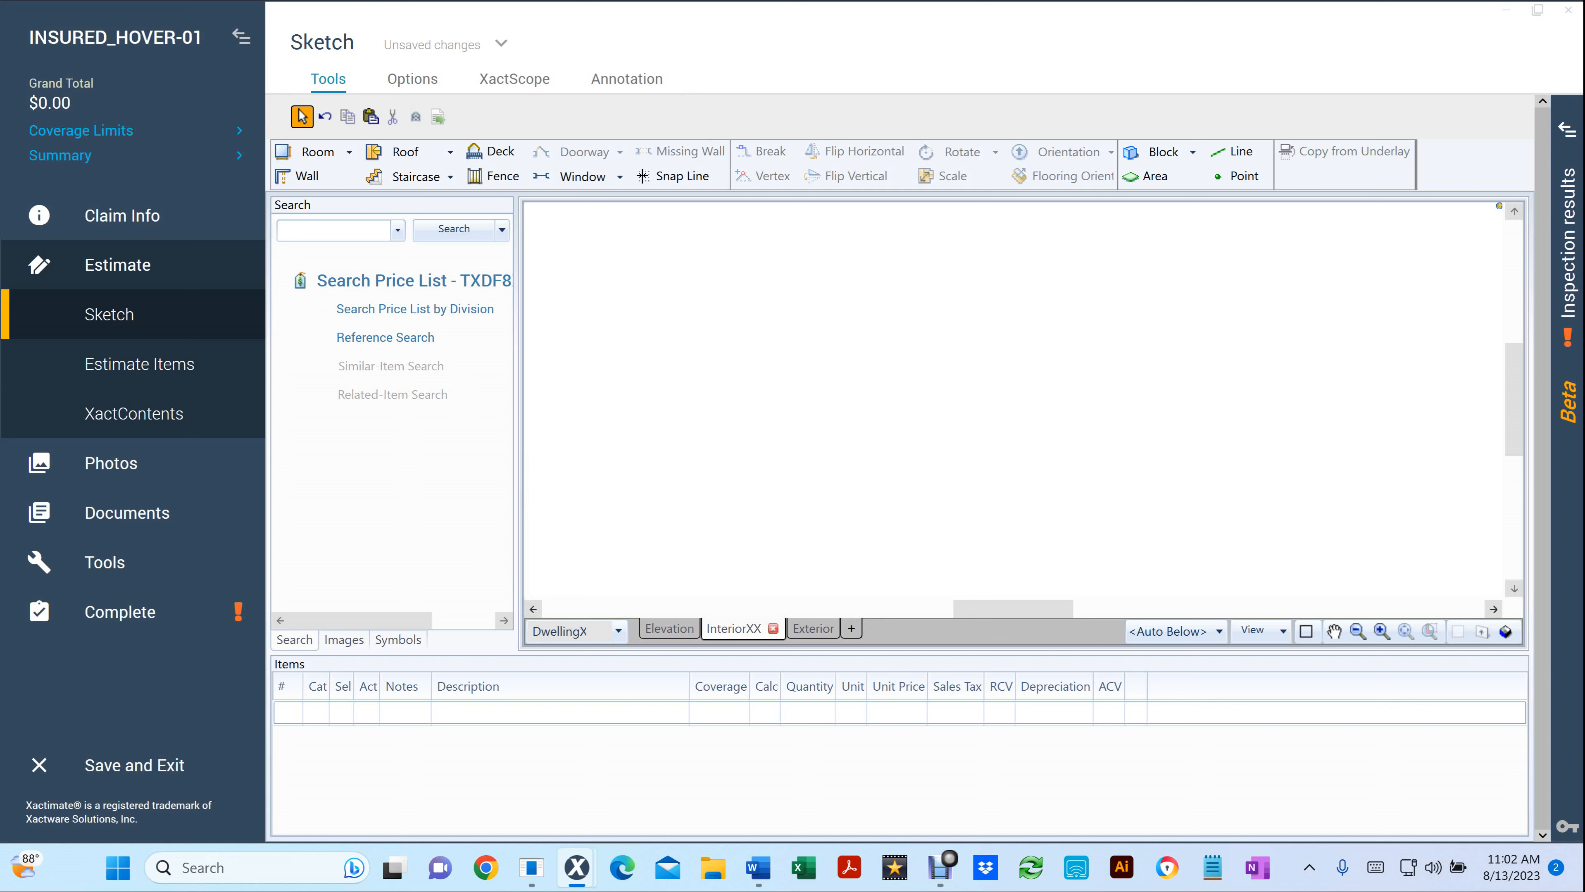
Set the Exterior level as the underlay for the InteriorXX level
click(1219, 632)
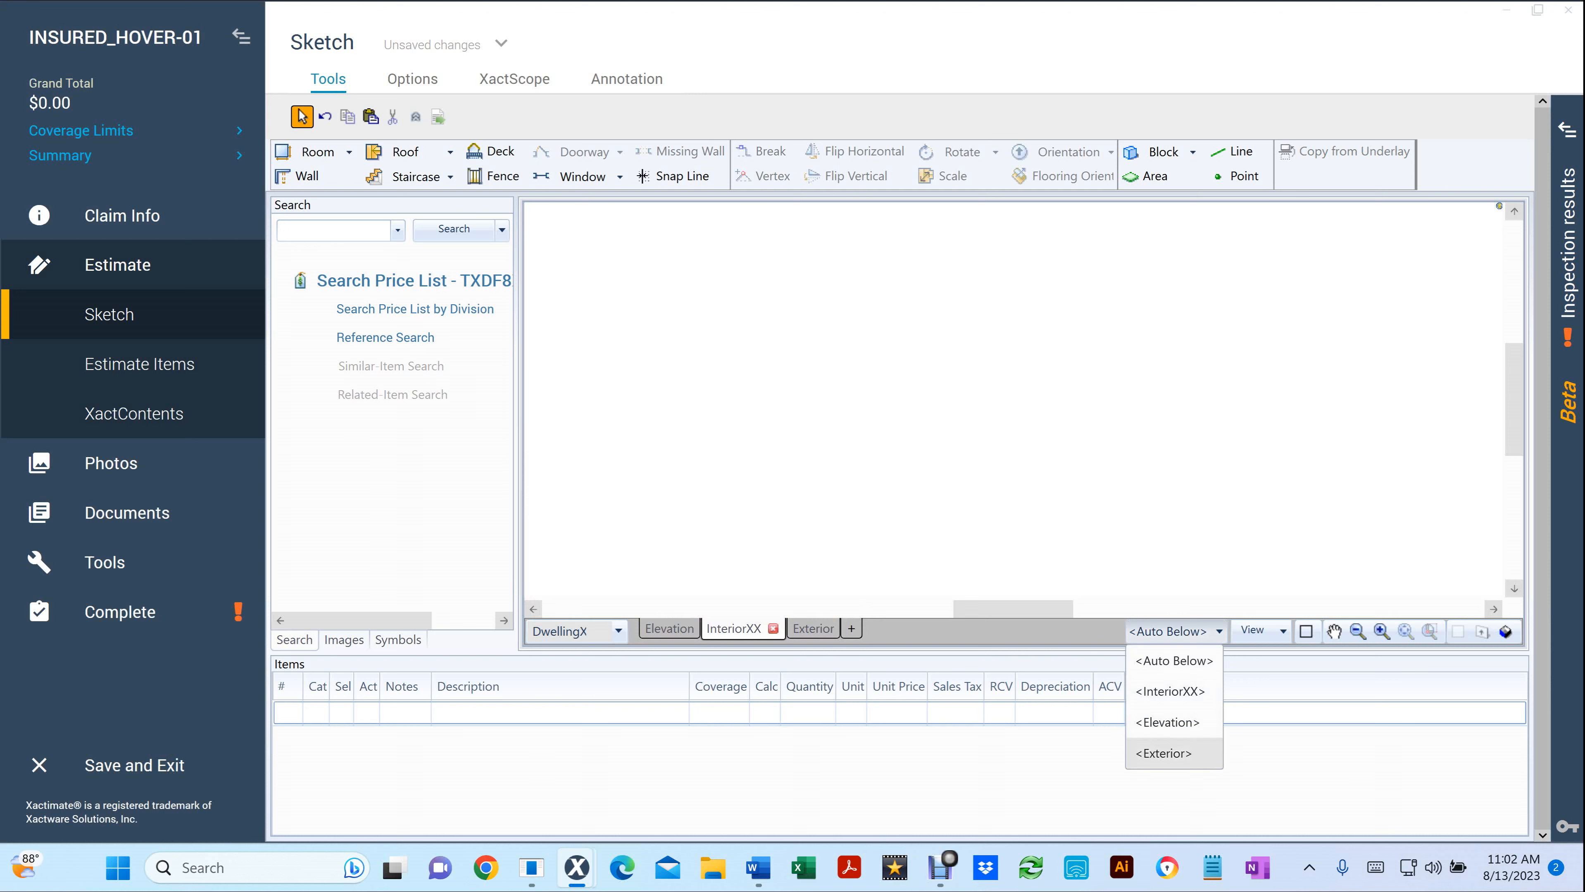
click(1164, 753)
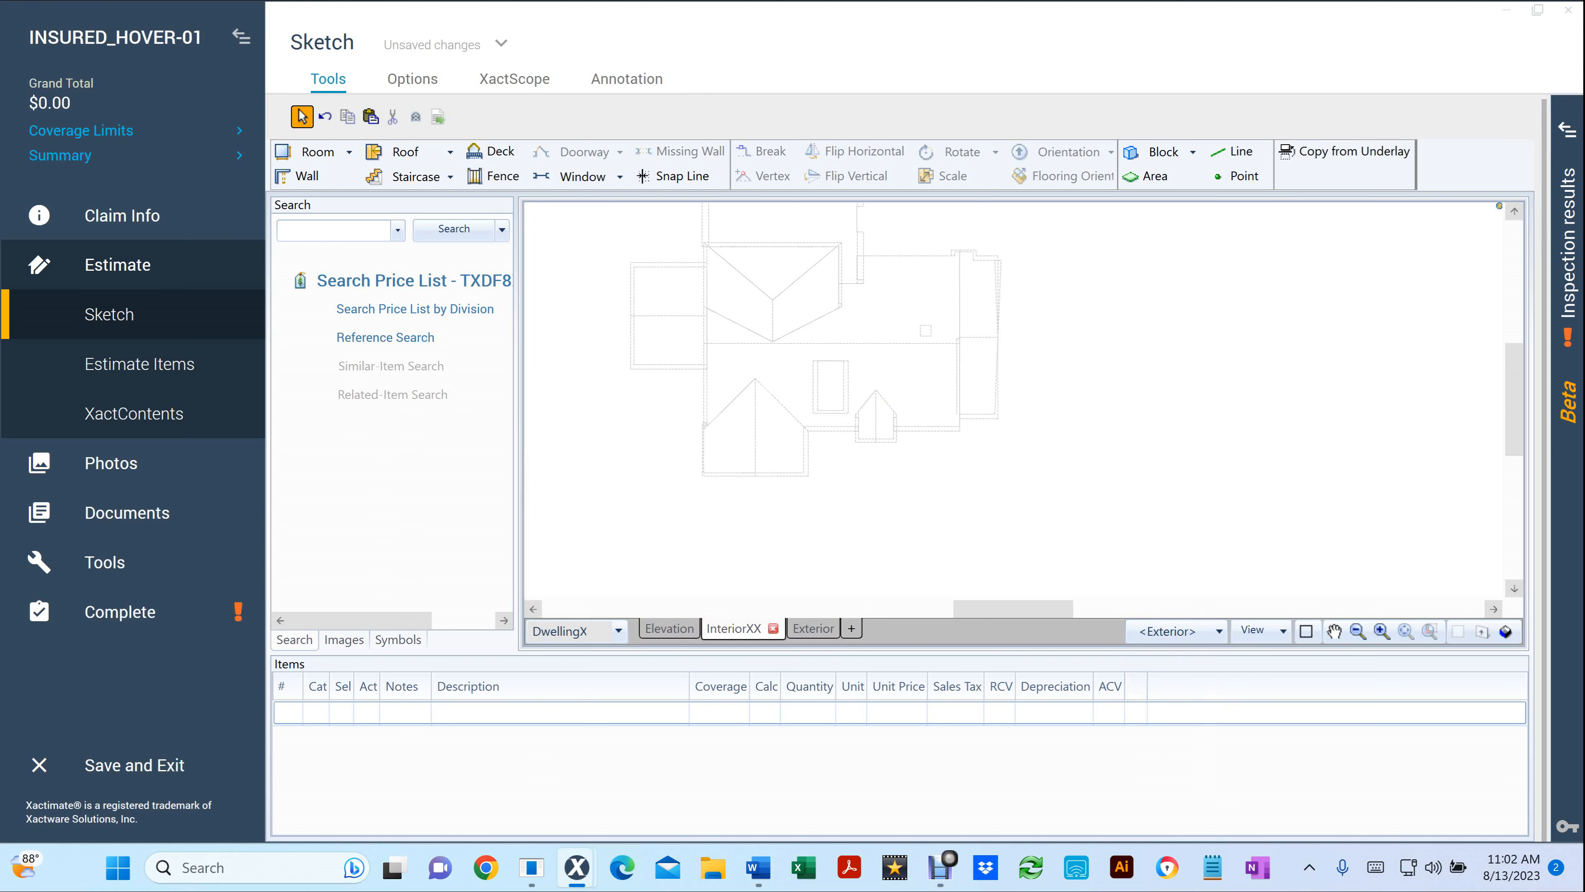
drag(905, 387, 1011, 480)
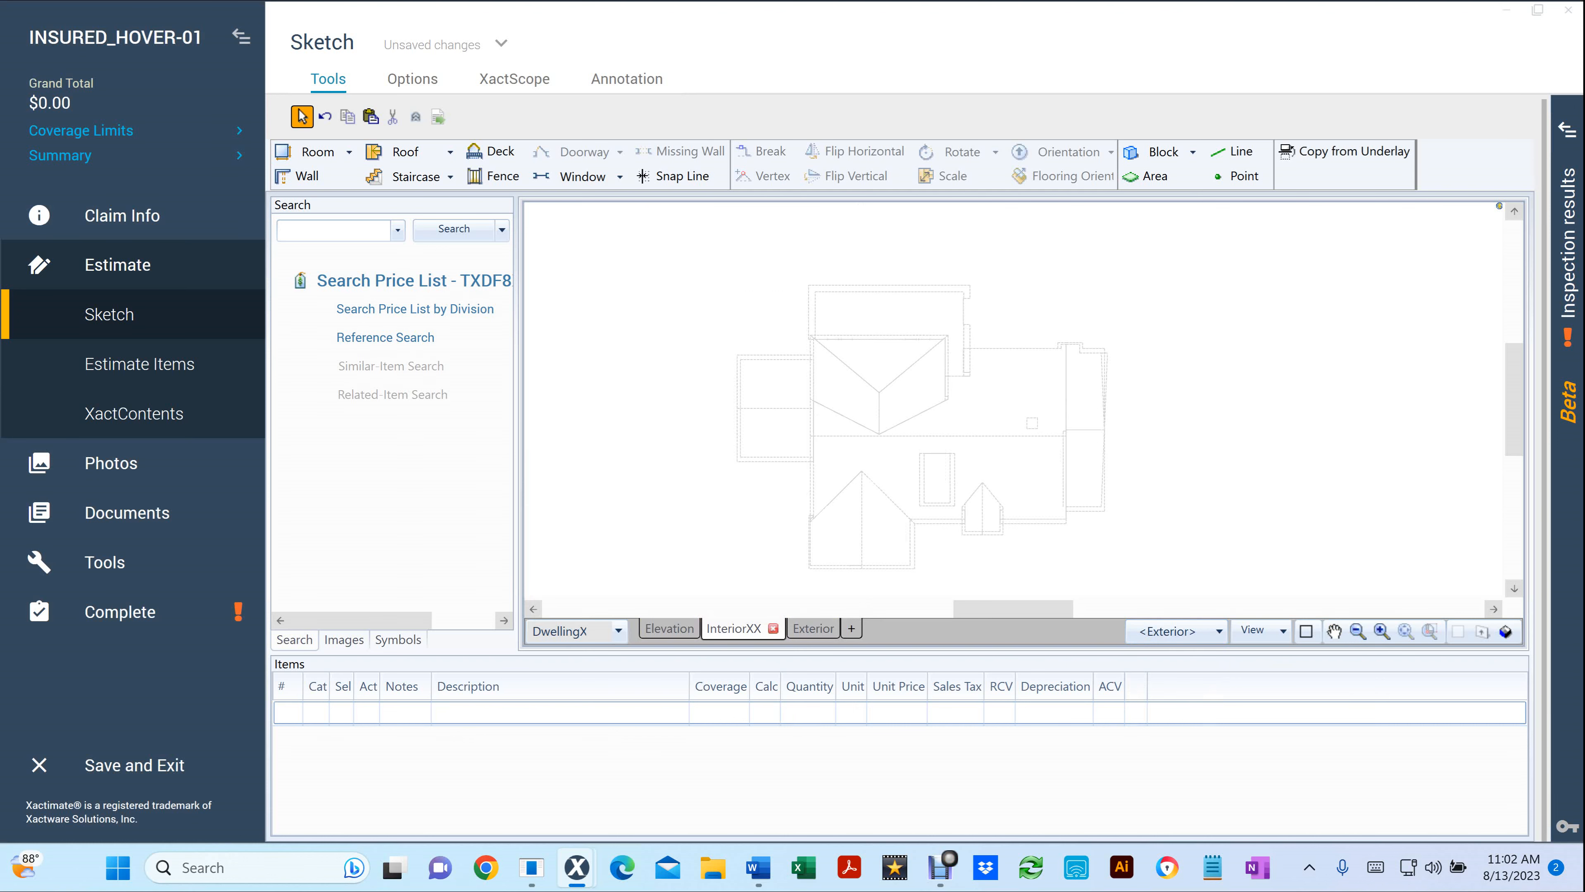
Draw a room about 31' 4" by 22' 10" inside on the InteriorXX level, over the roof outline below the rear section
key(r)
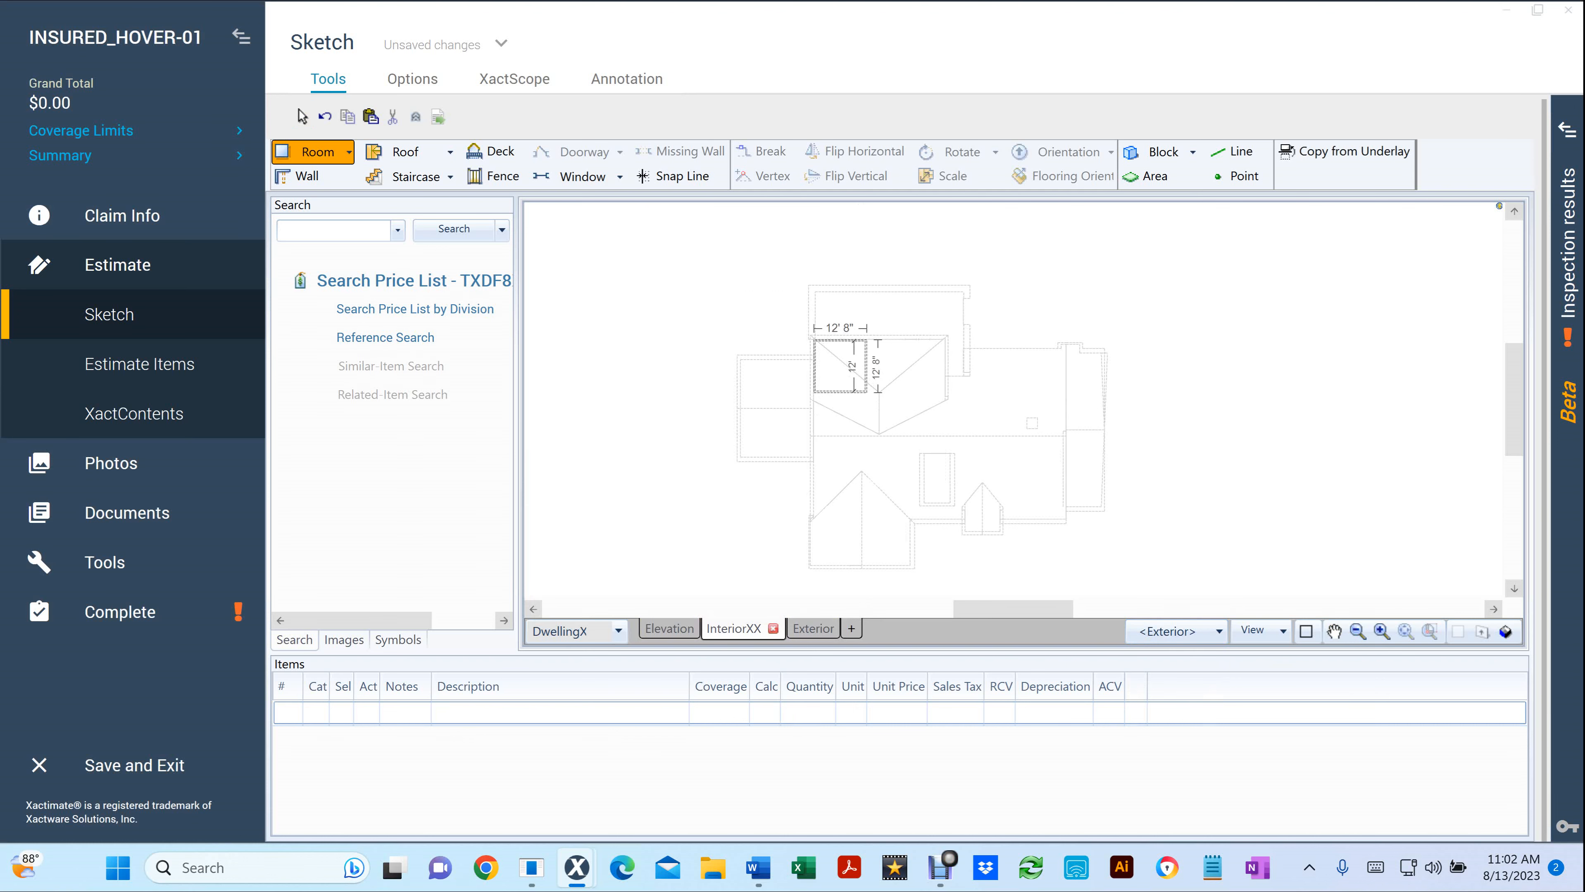
click(840, 366)
mouse_move(866, 366)
mouse_down()
mouse_move(951, 367)
mouse_move(880, 436)
mouse_up()
scroll(1036, 427, up, 2)
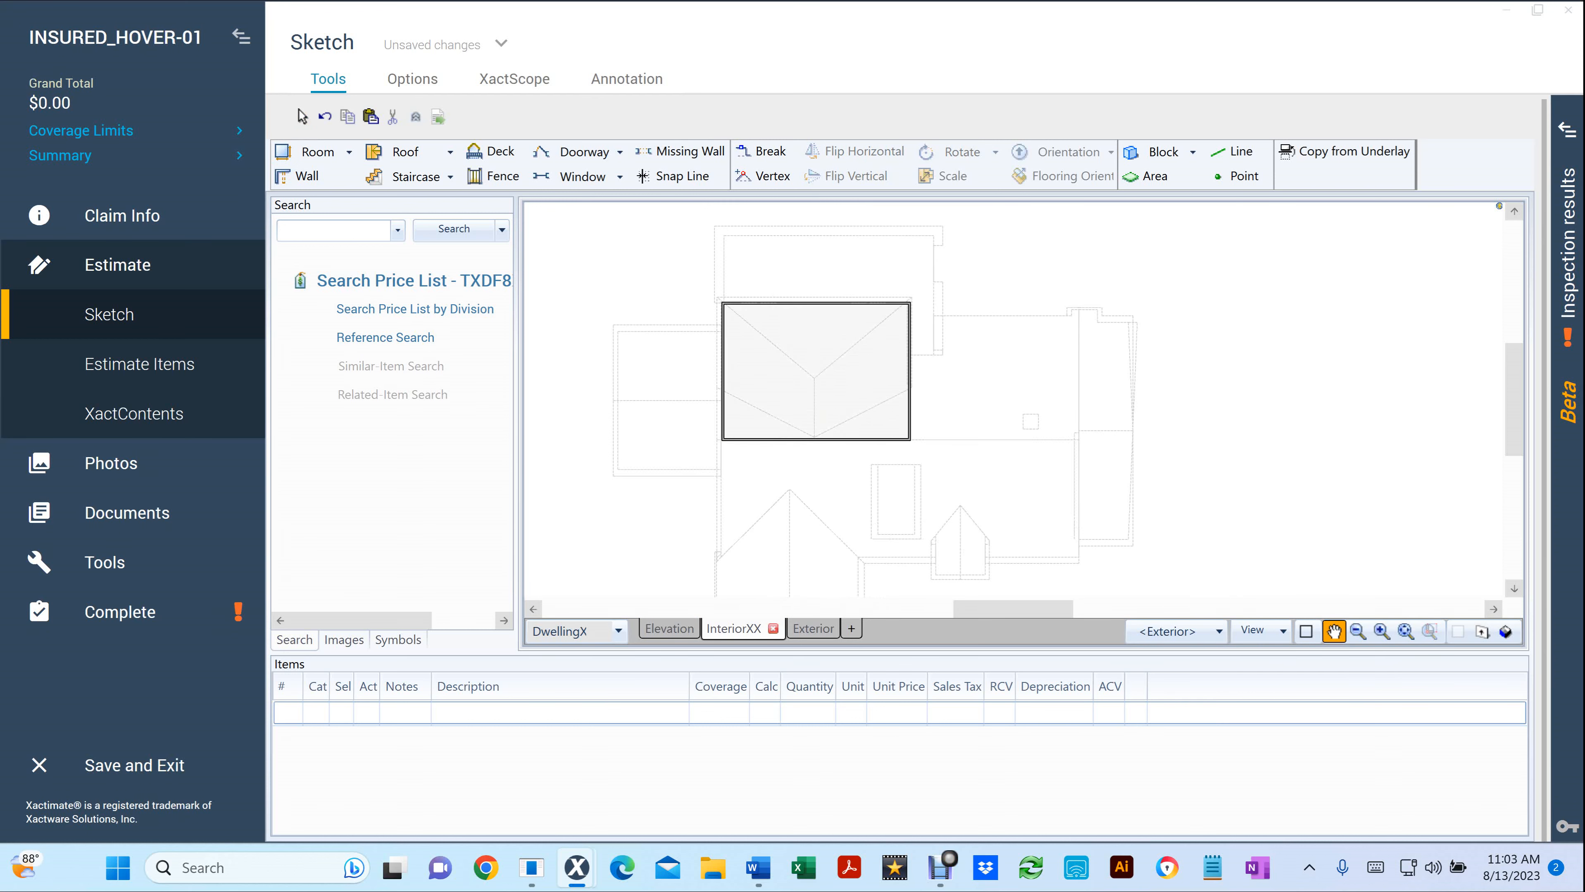
drag(973, 387, 1108, 456)
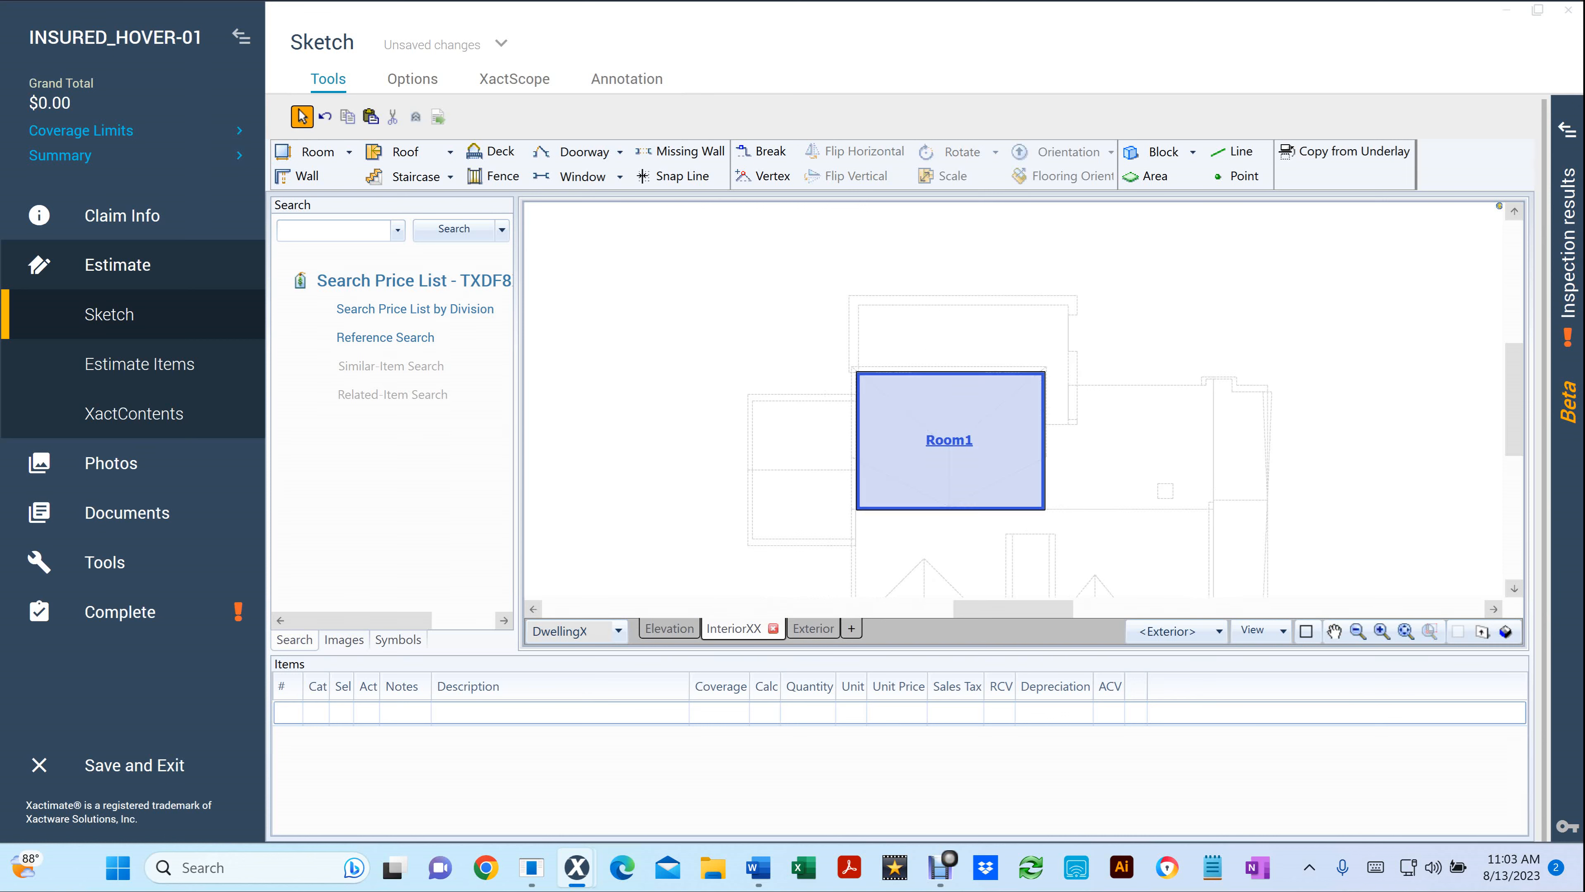
Name the new room Living Room
double_click(949, 440)
text(Living Room)
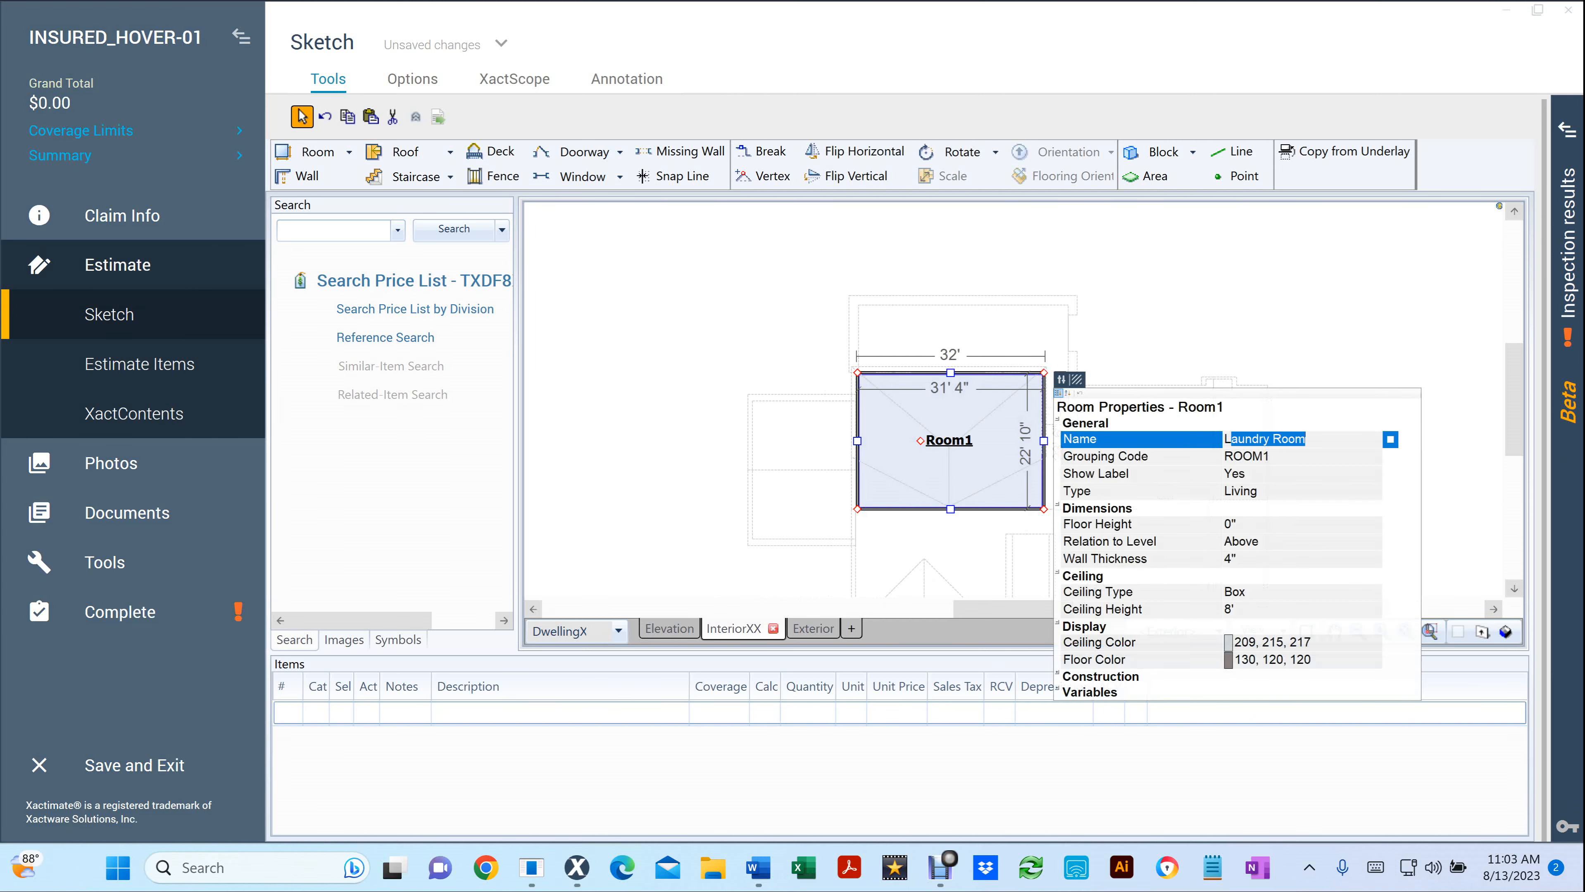
key(Return)
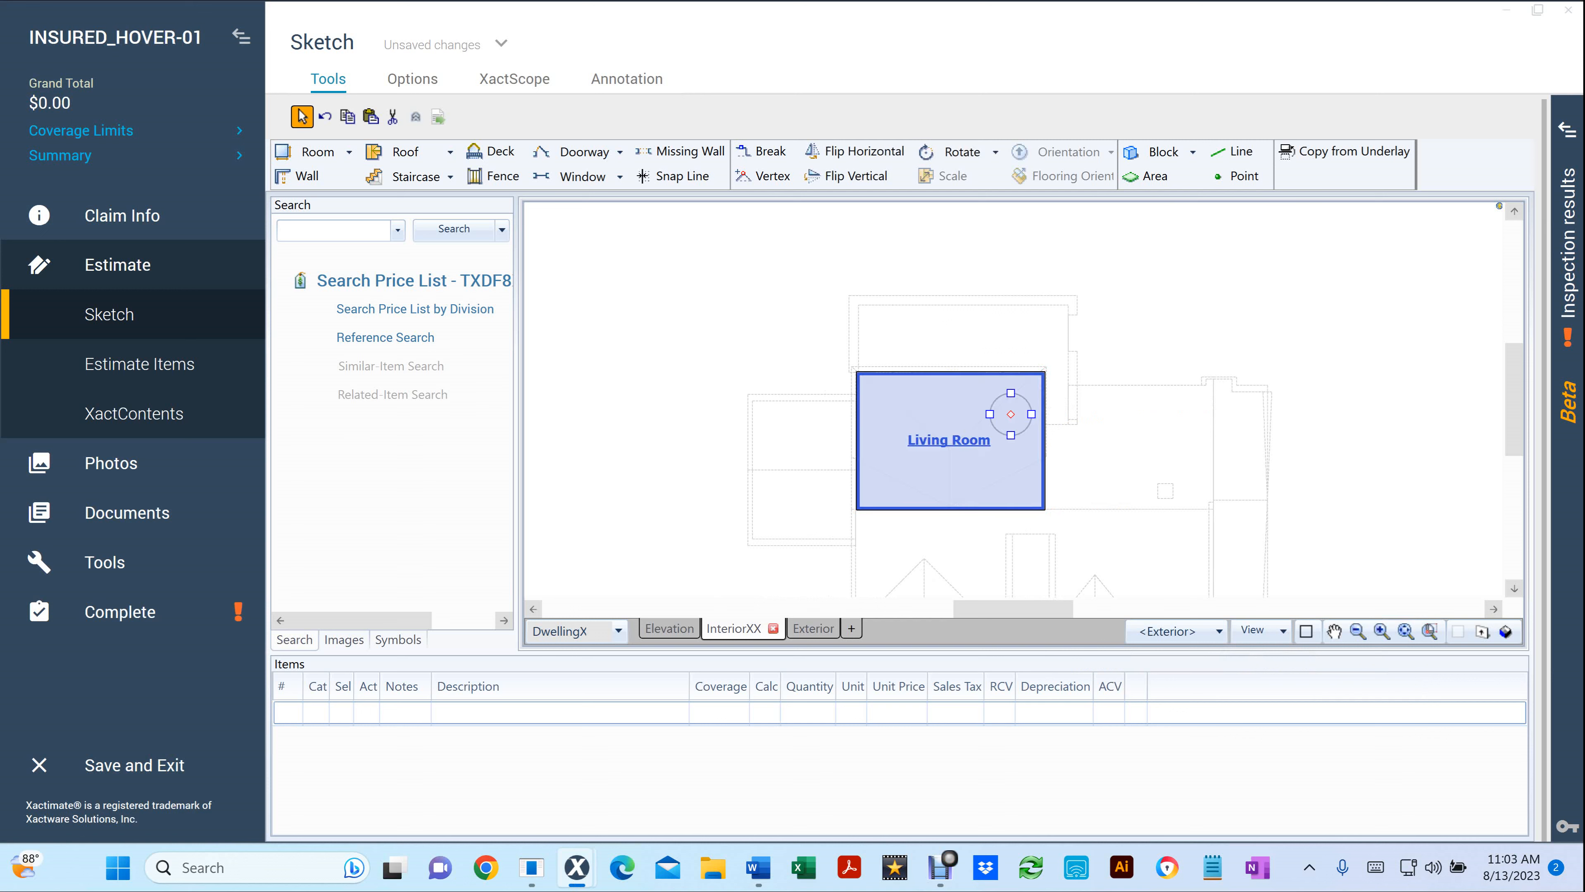
Place a text annotation reading "Missing shingles on the roof" outside the Living Room, to the upper right of the circle
click(1010, 414)
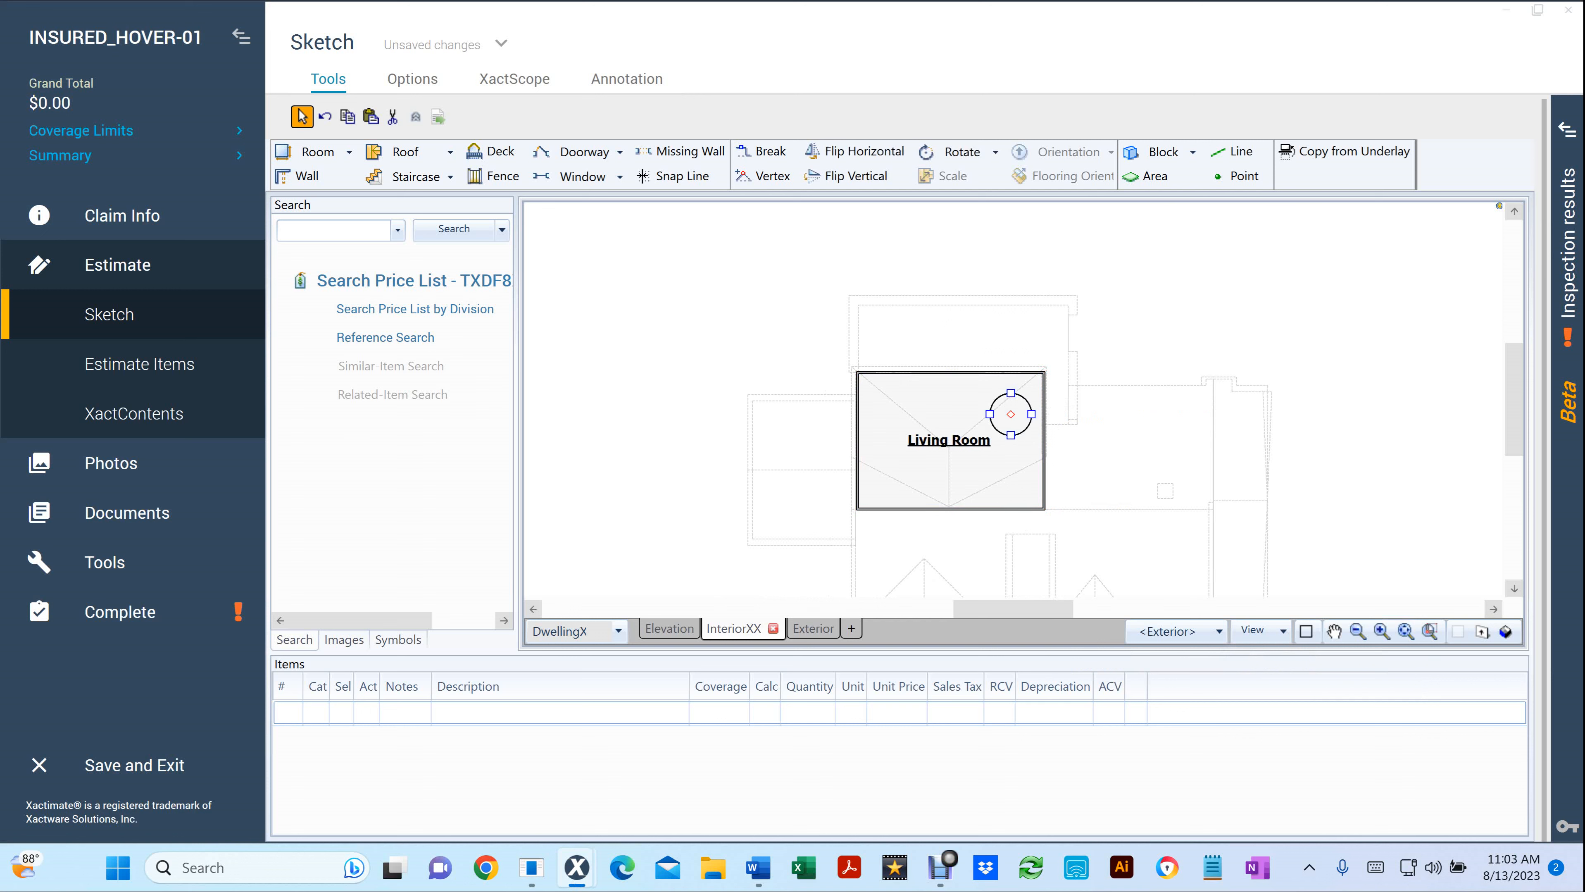
scroll(1188, 337, up, 3)
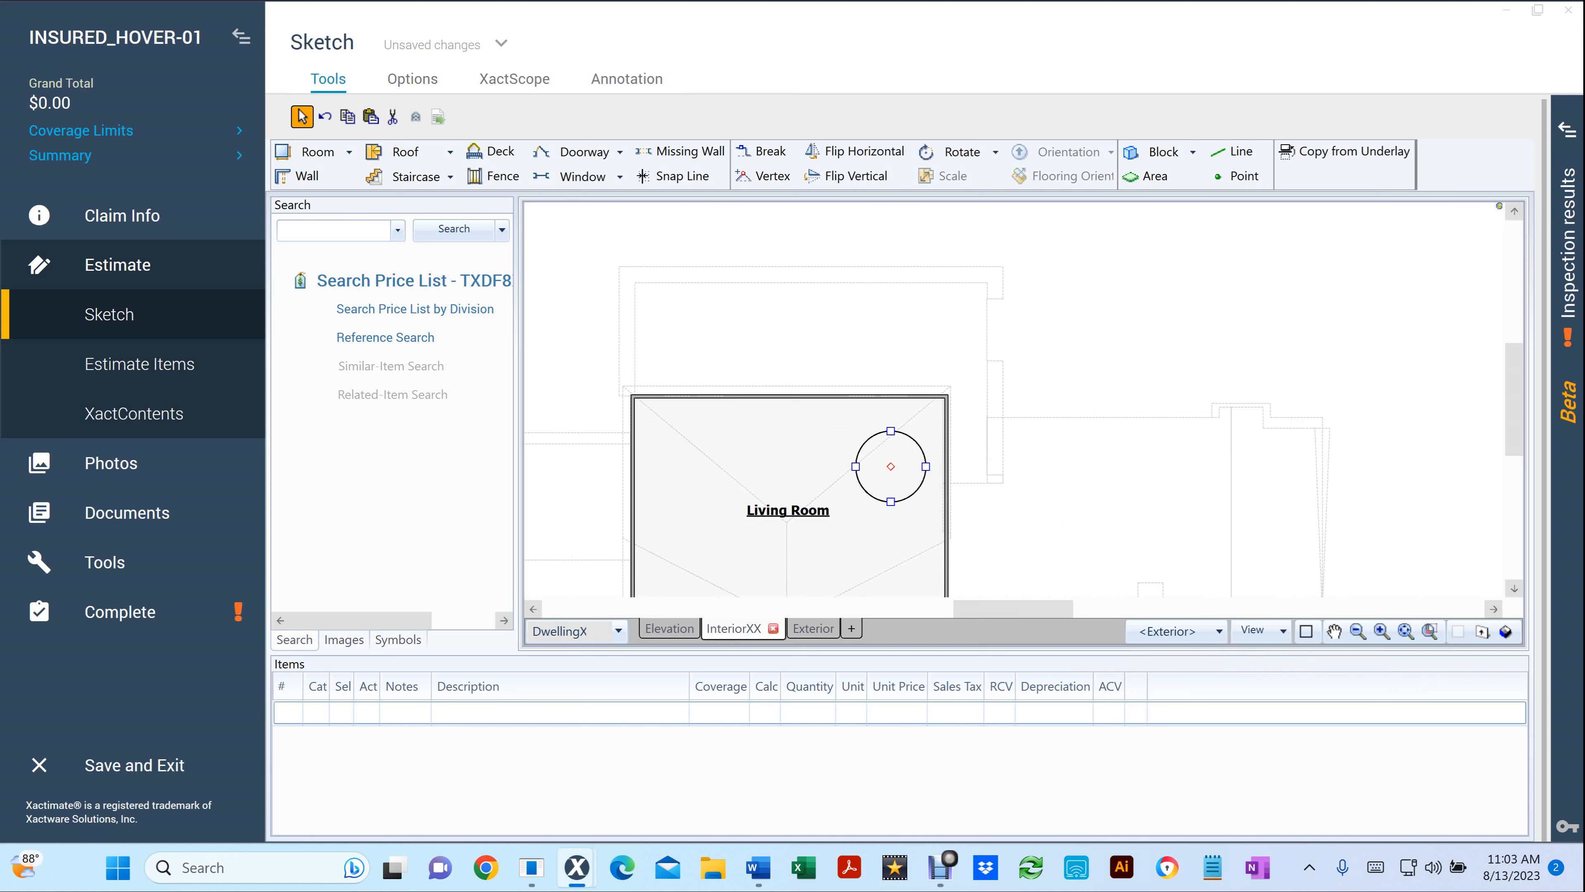
click(1188, 336)
click(890, 466)
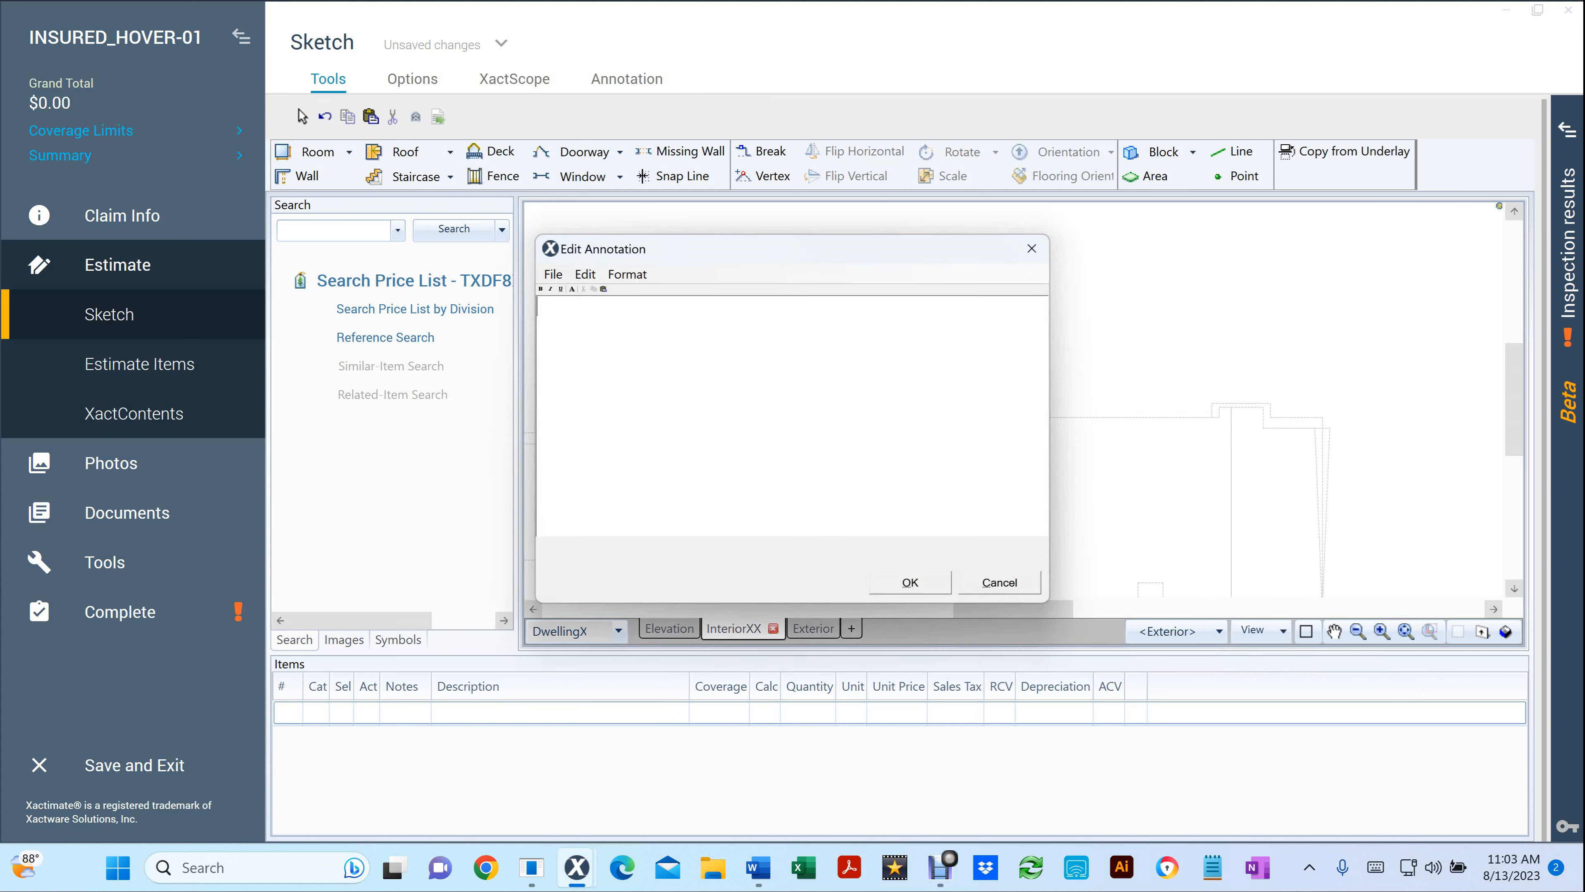
text(Missing shing)
key(BackSpace)
key(BackSpace)
text(ngles )
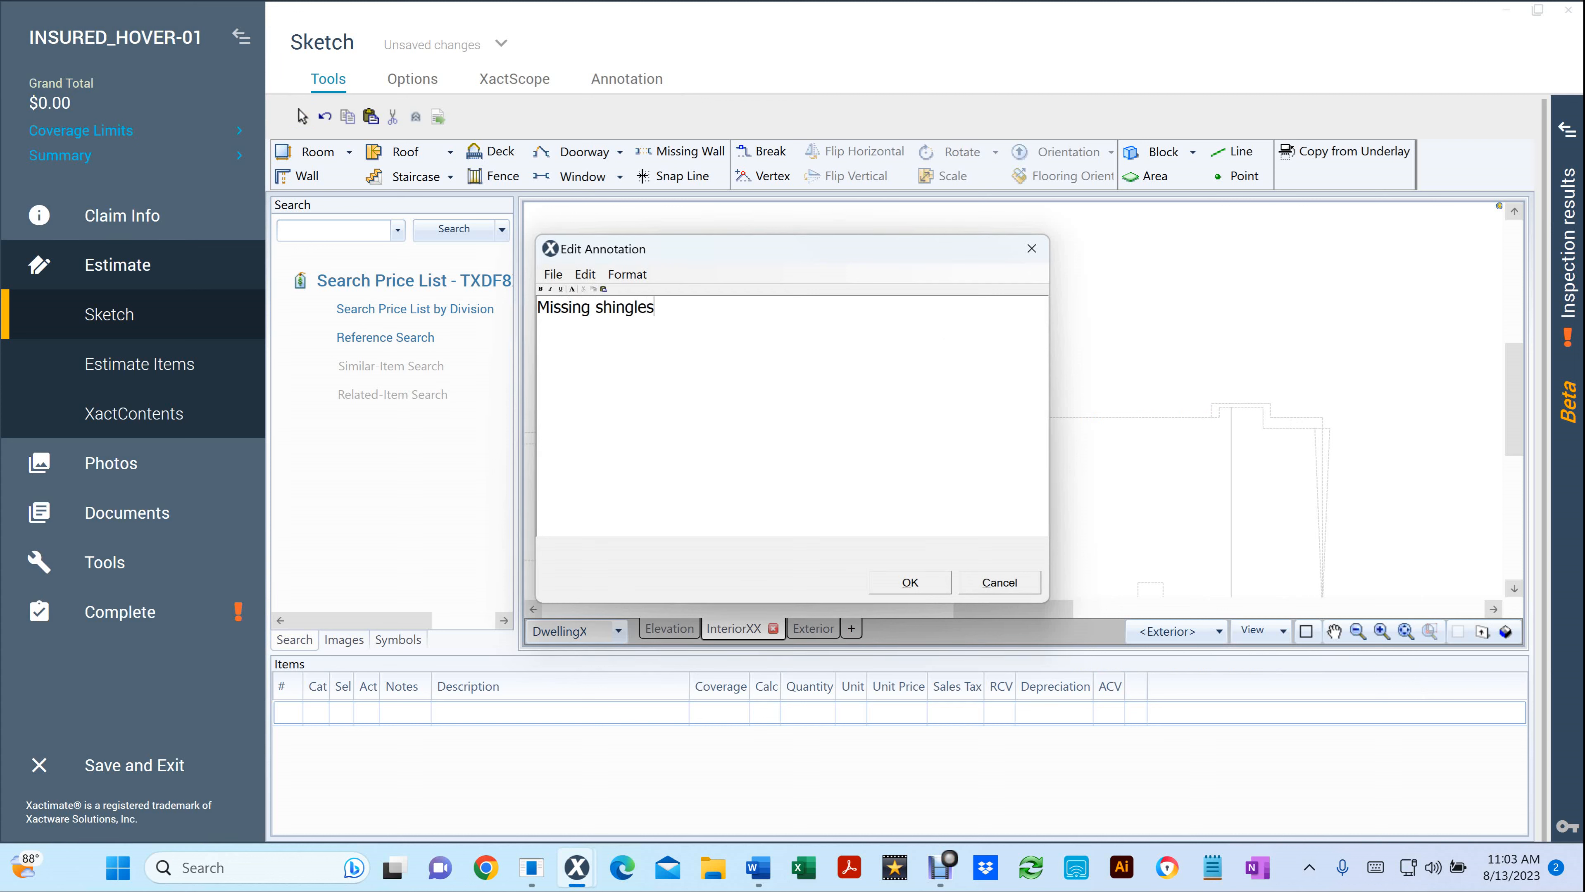
text(i)
key(BackSpace)
text(on the roof)
click(909, 582)
Draw an arrow from the missing shingles note to the middle of the circle in the Living Room
key(a)
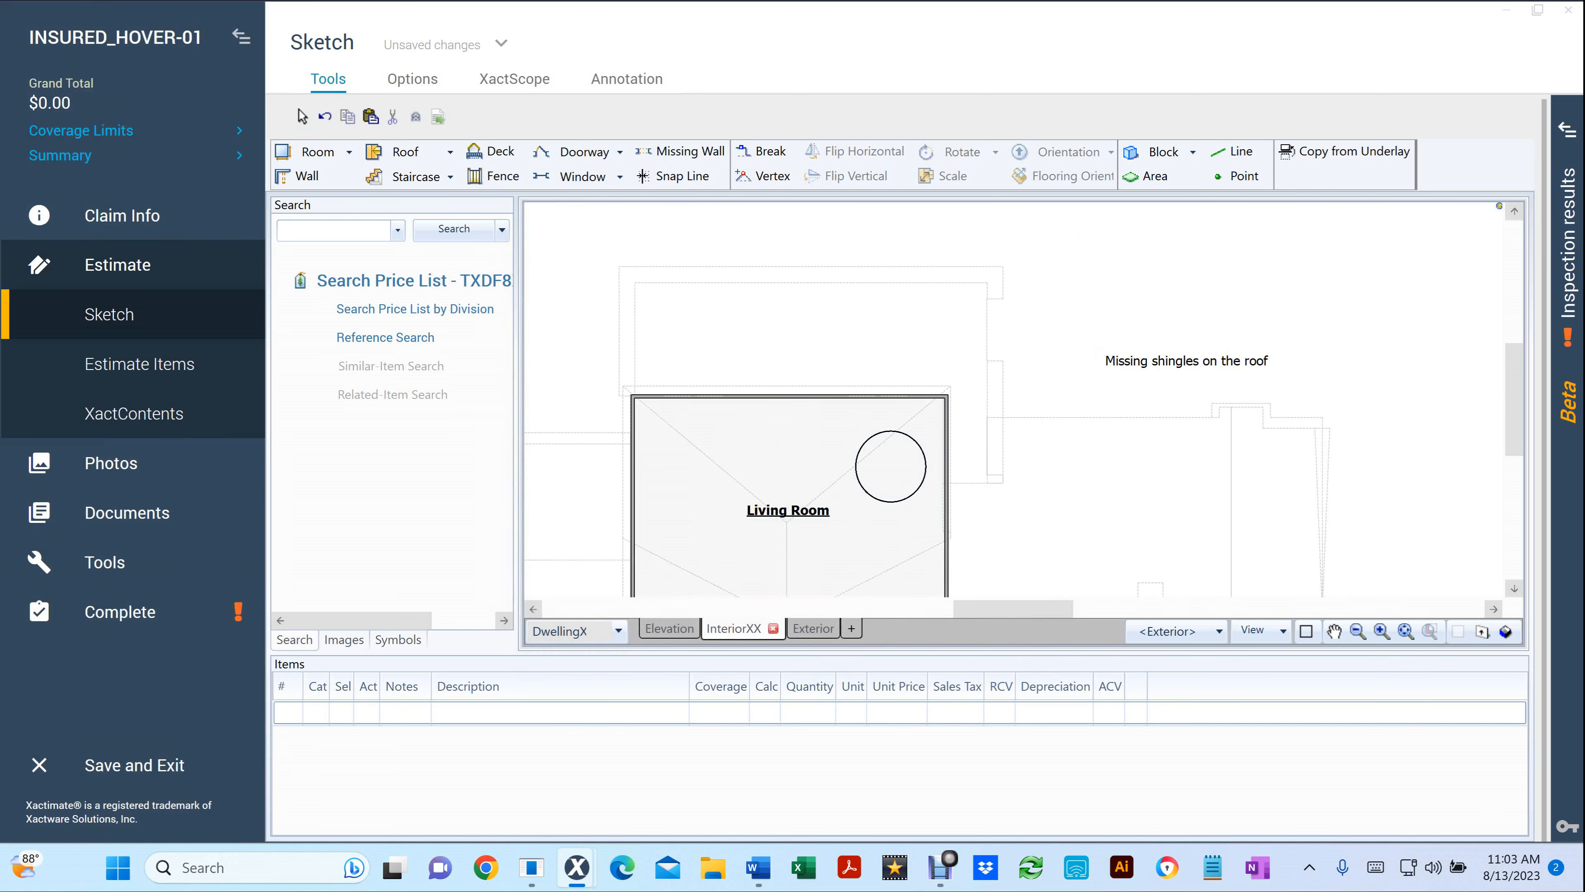
mouse_move(1152, 382)
mouse_down()
mouse_move(882, 494)
mouse_move(893, 472)
mouse_up()
key(Escape)
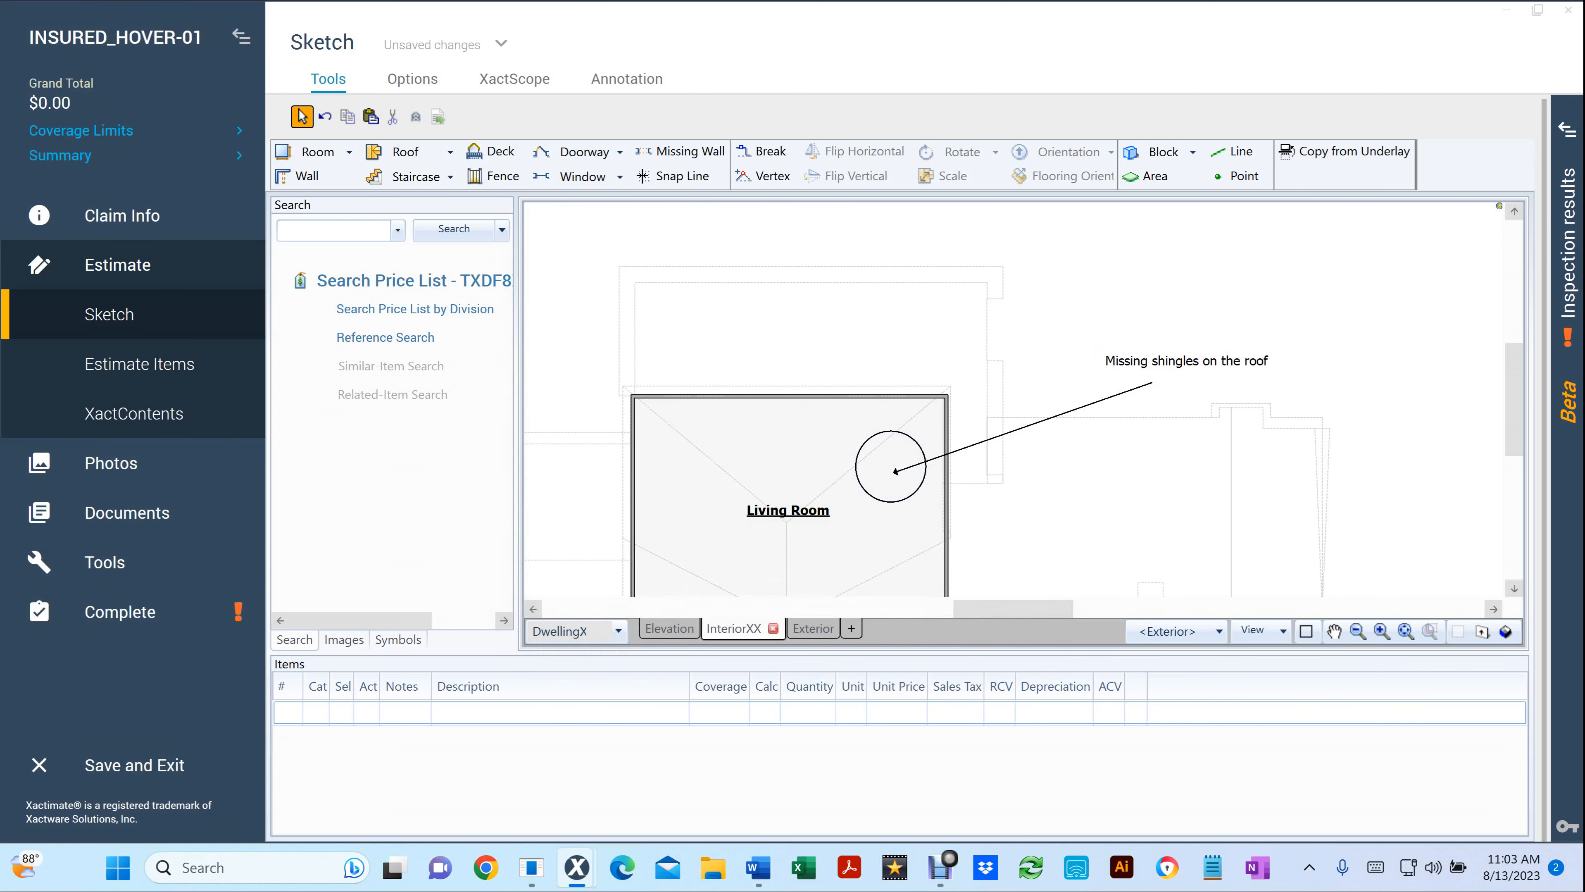
Place horizontal and vertical snap lines crossing at the circle's center, and switch to the Exterior level
click(894, 470)
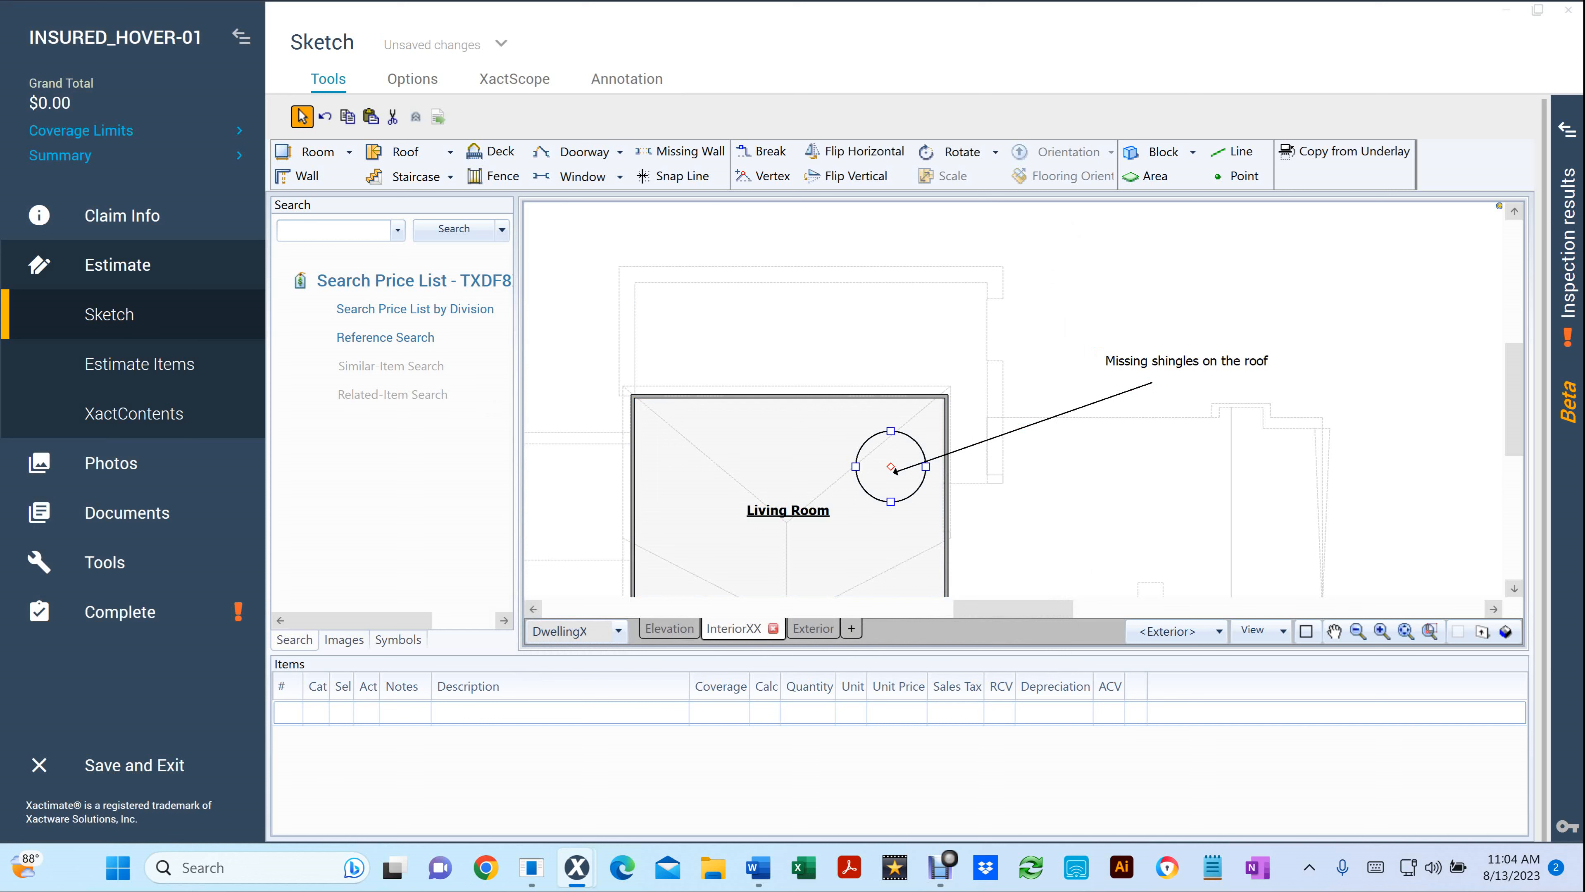
click(680, 177)
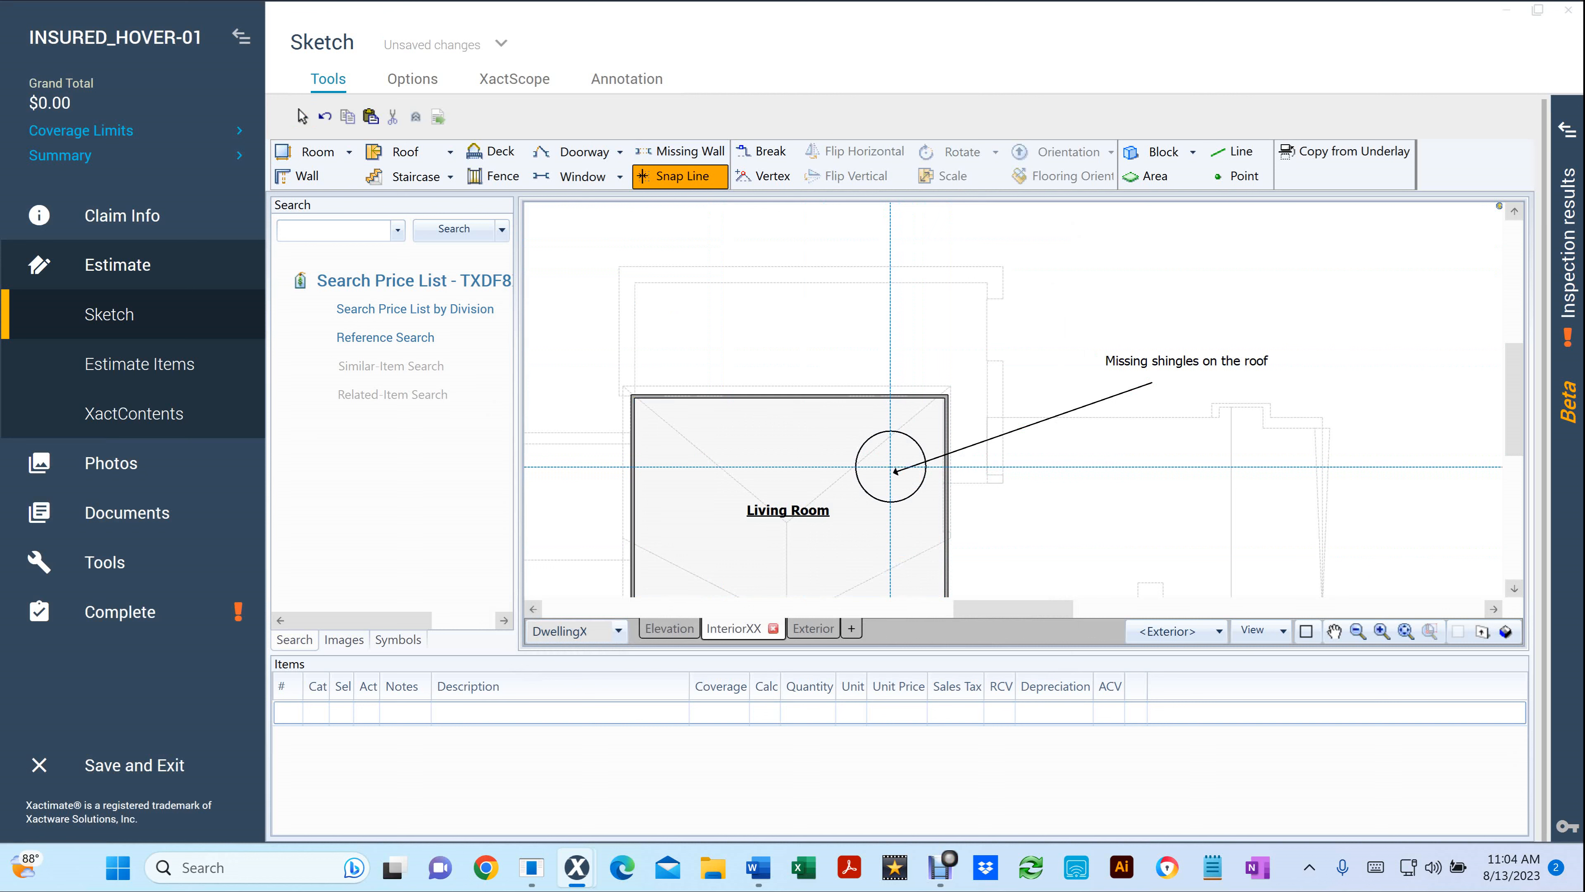
key(Escape)
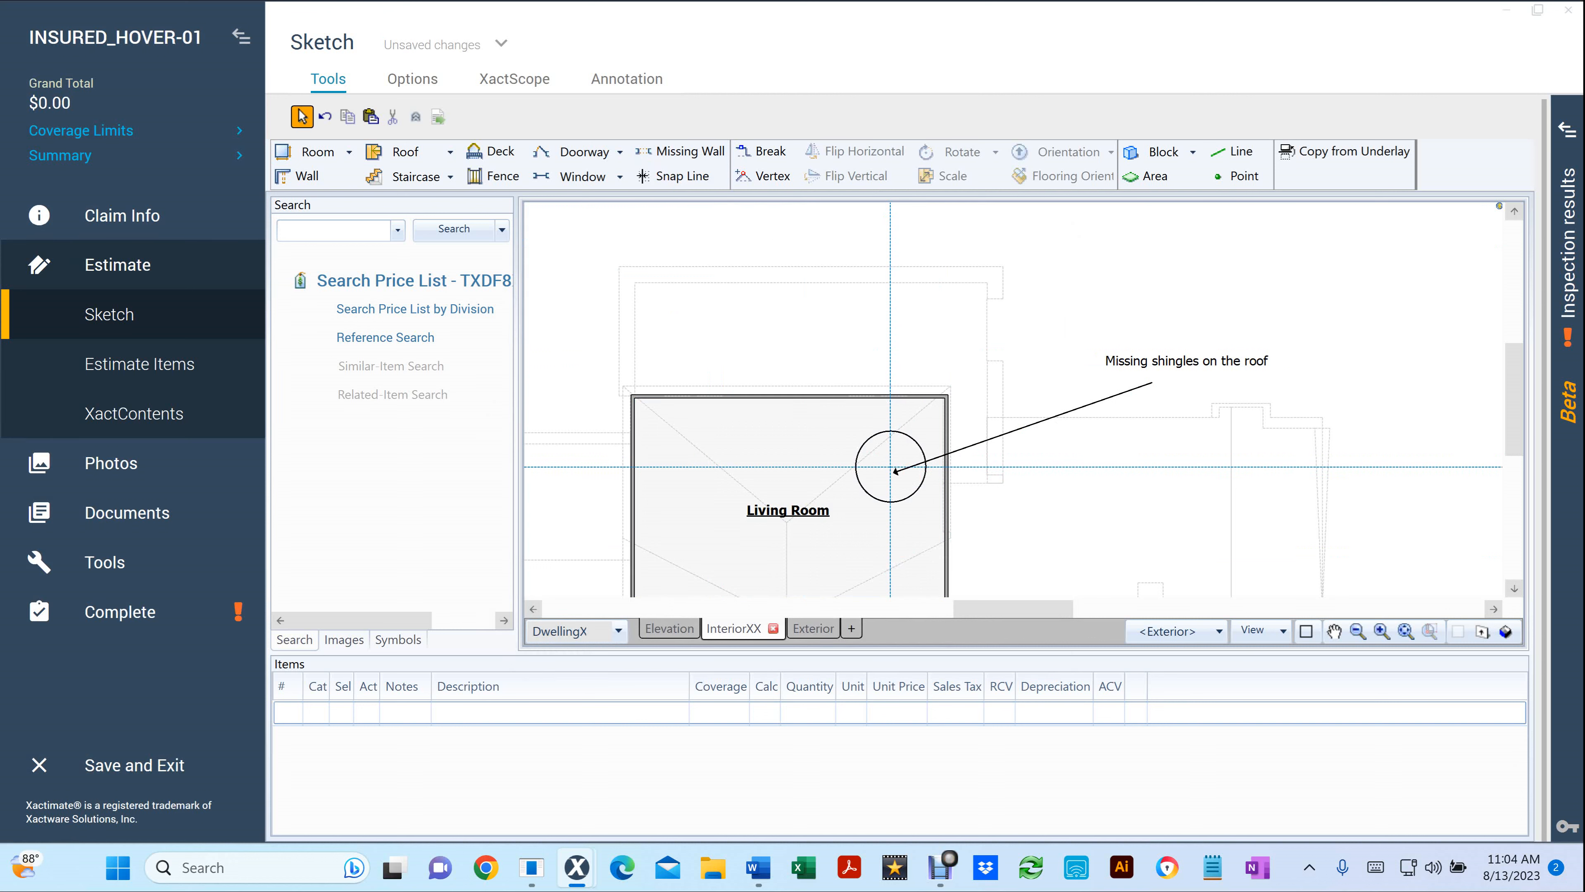
click(891, 466)
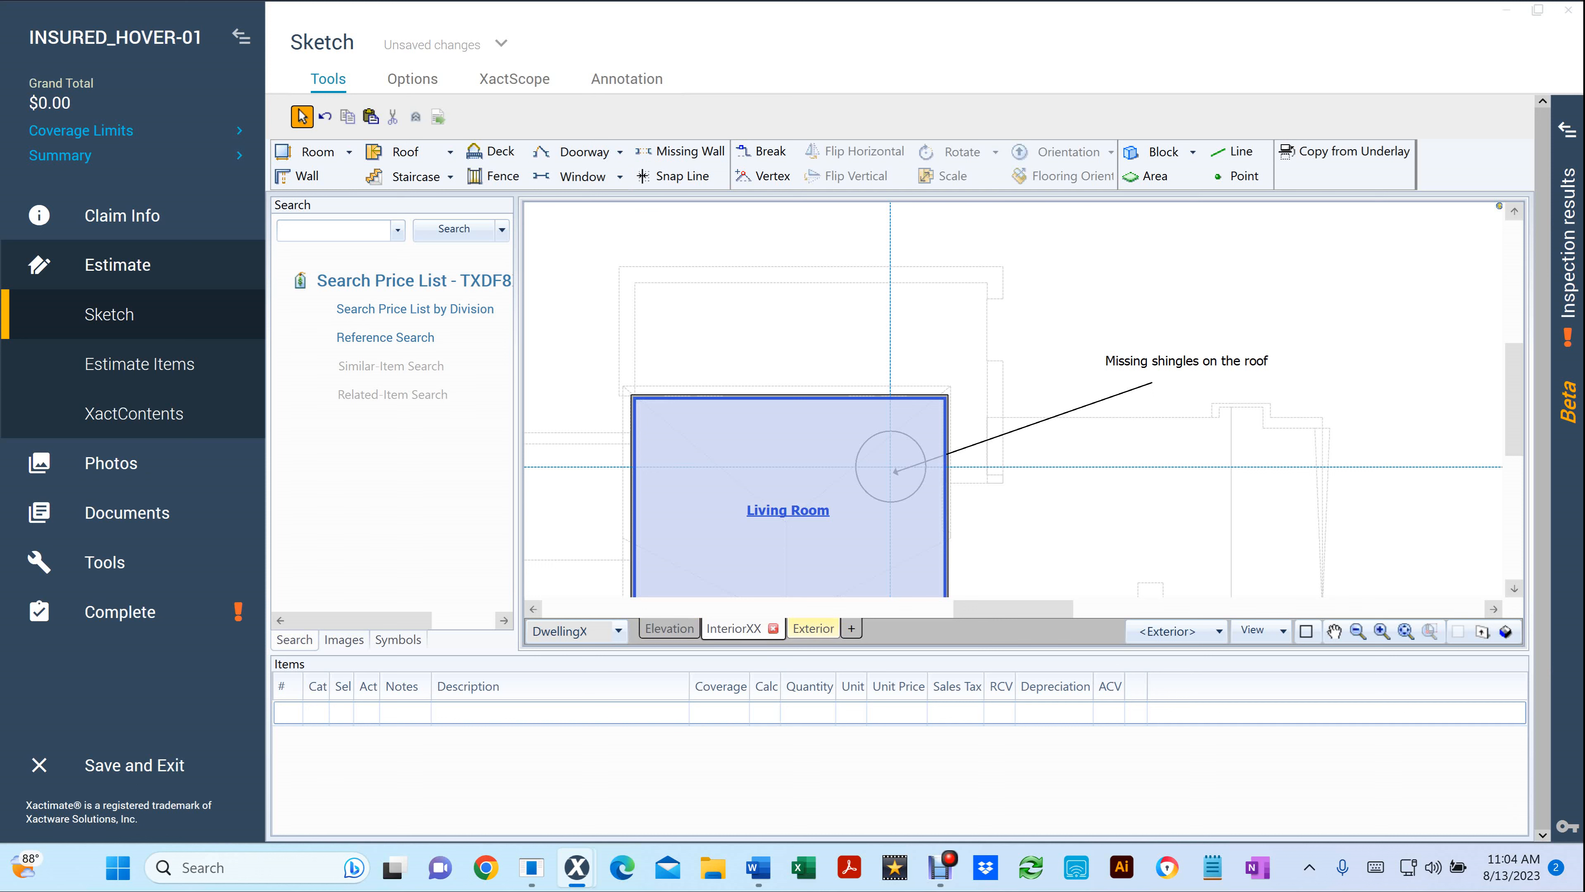
click(813, 628)
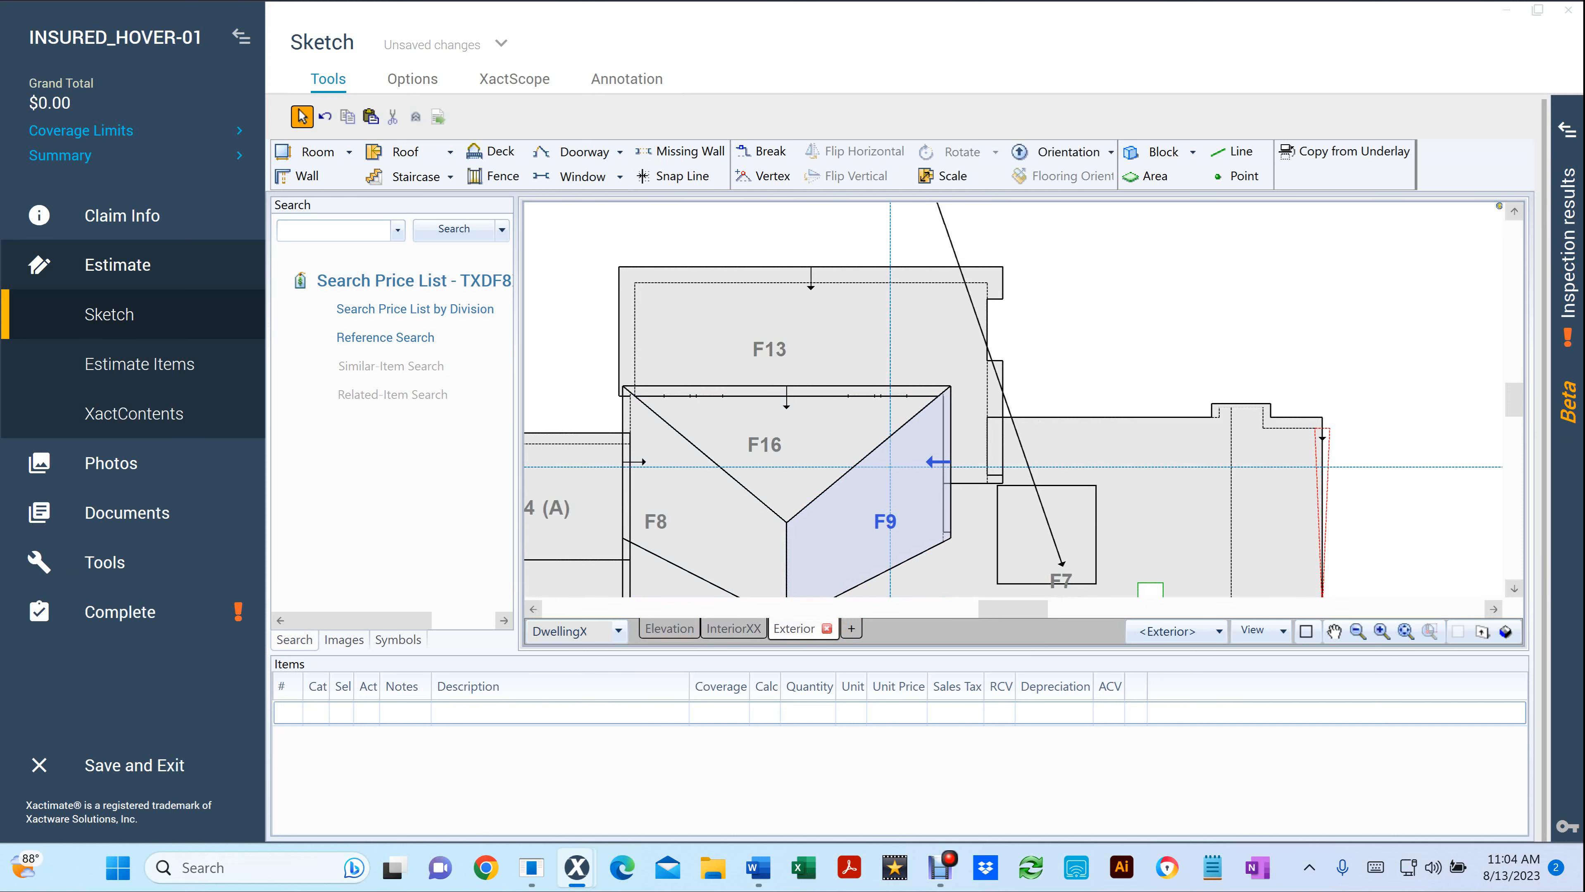
Place a damage circle on roof face F9, centered where the two snap lines cross
scroll(890, 467, up, 3)
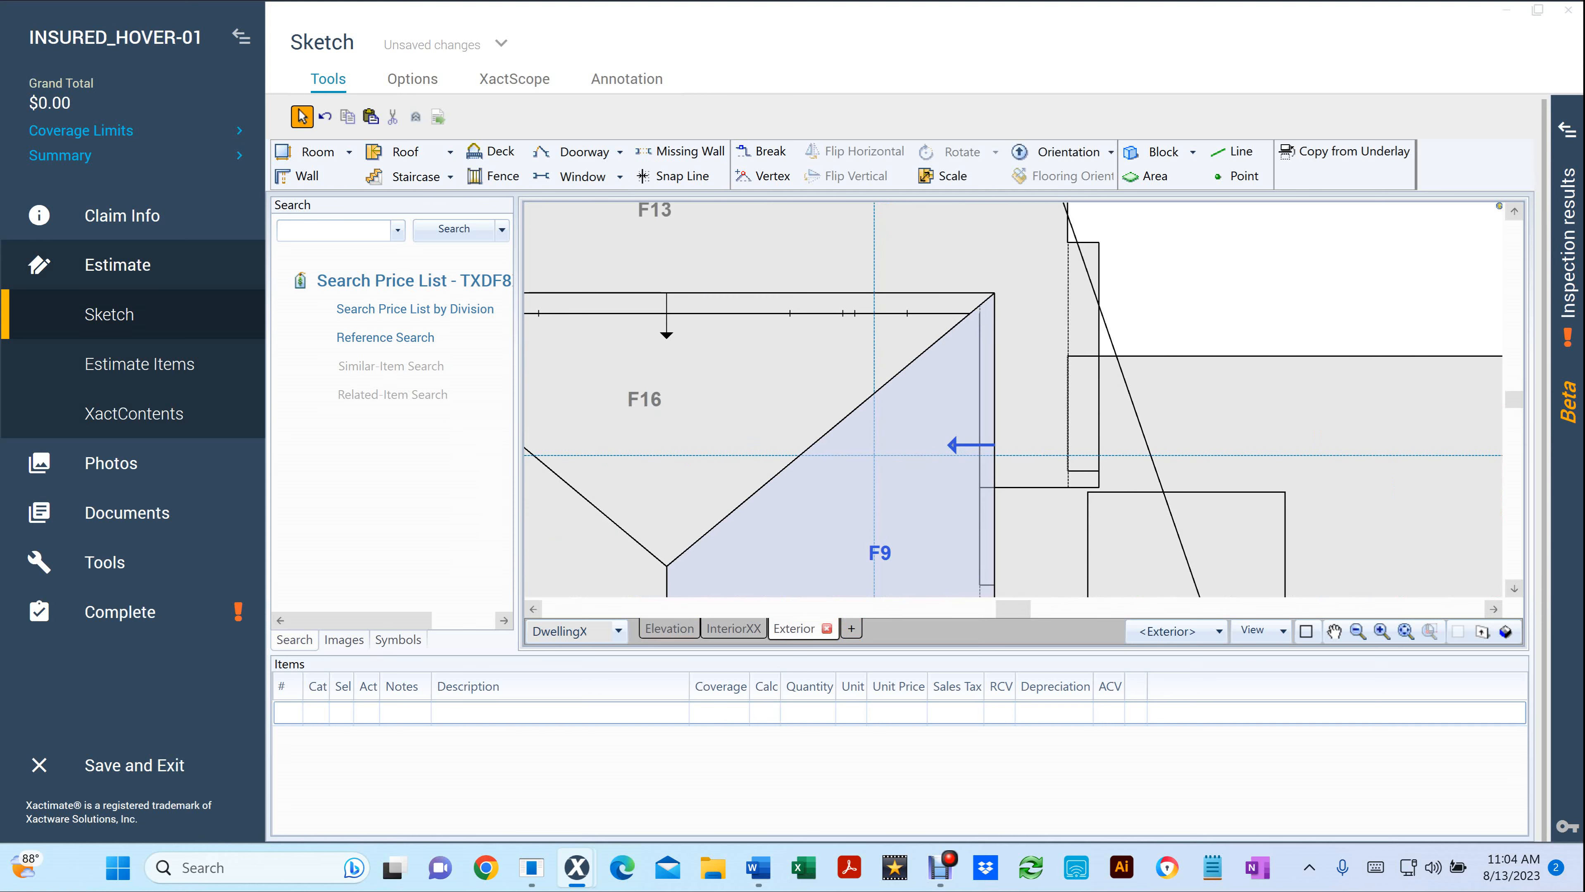
key(Escape)
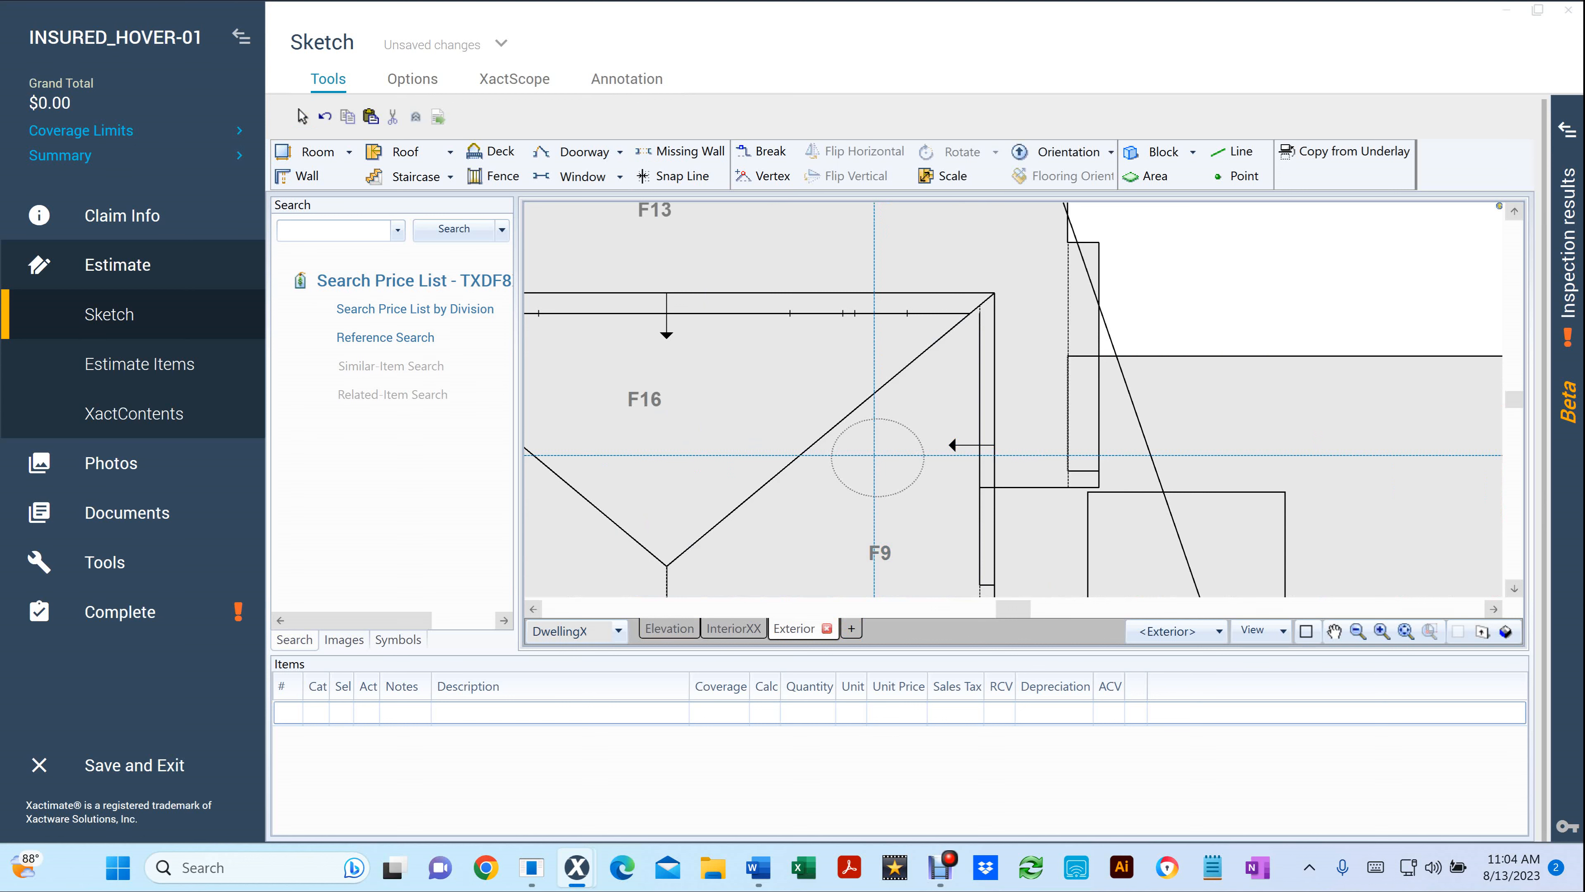
click(874, 455)
scroll(875, 455, down, 5)
drag(942, 459, 742, 507)
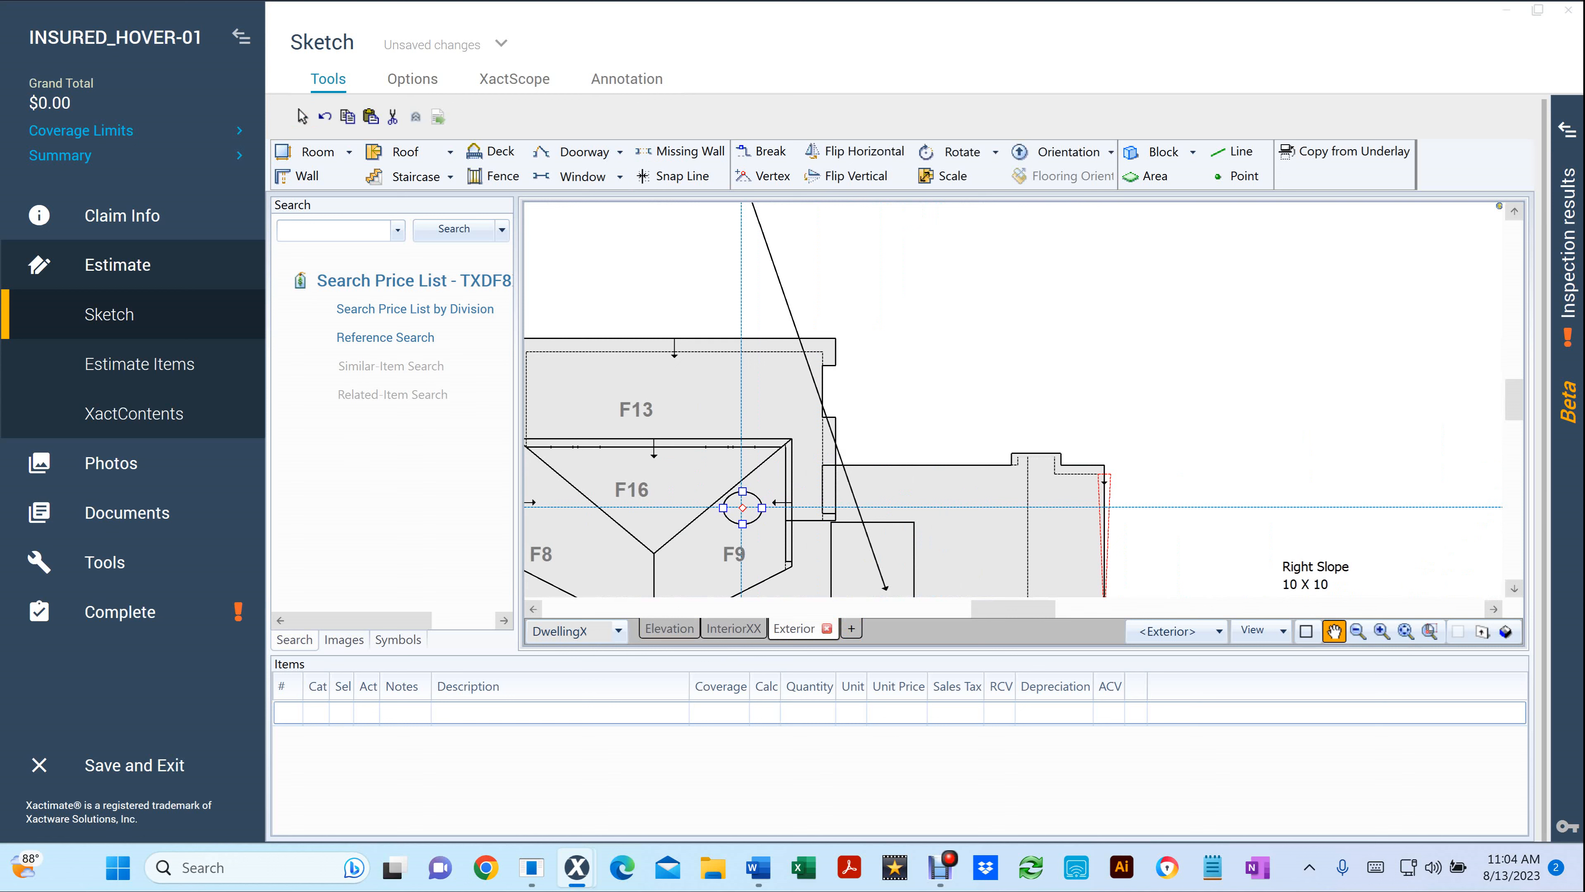
Place a text annotation reading "Water damage to the ceiling in the Kitchen" outside the roof, to the upper right of the circle
key(ctrl+c)
key(ctrl+v)
click(741, 506)
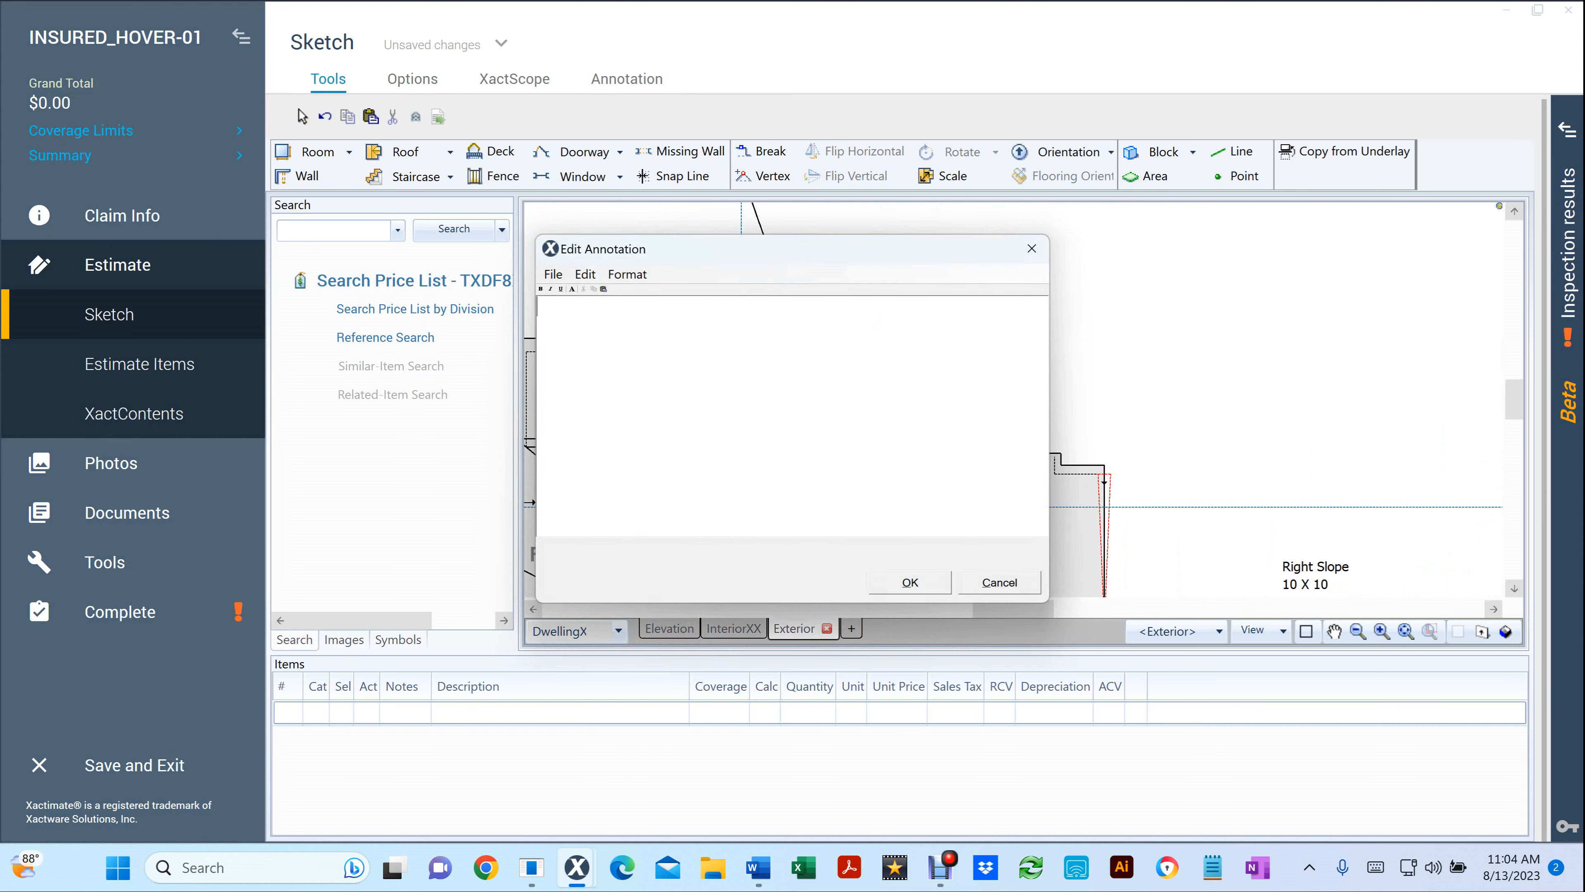
text(Water damage to)
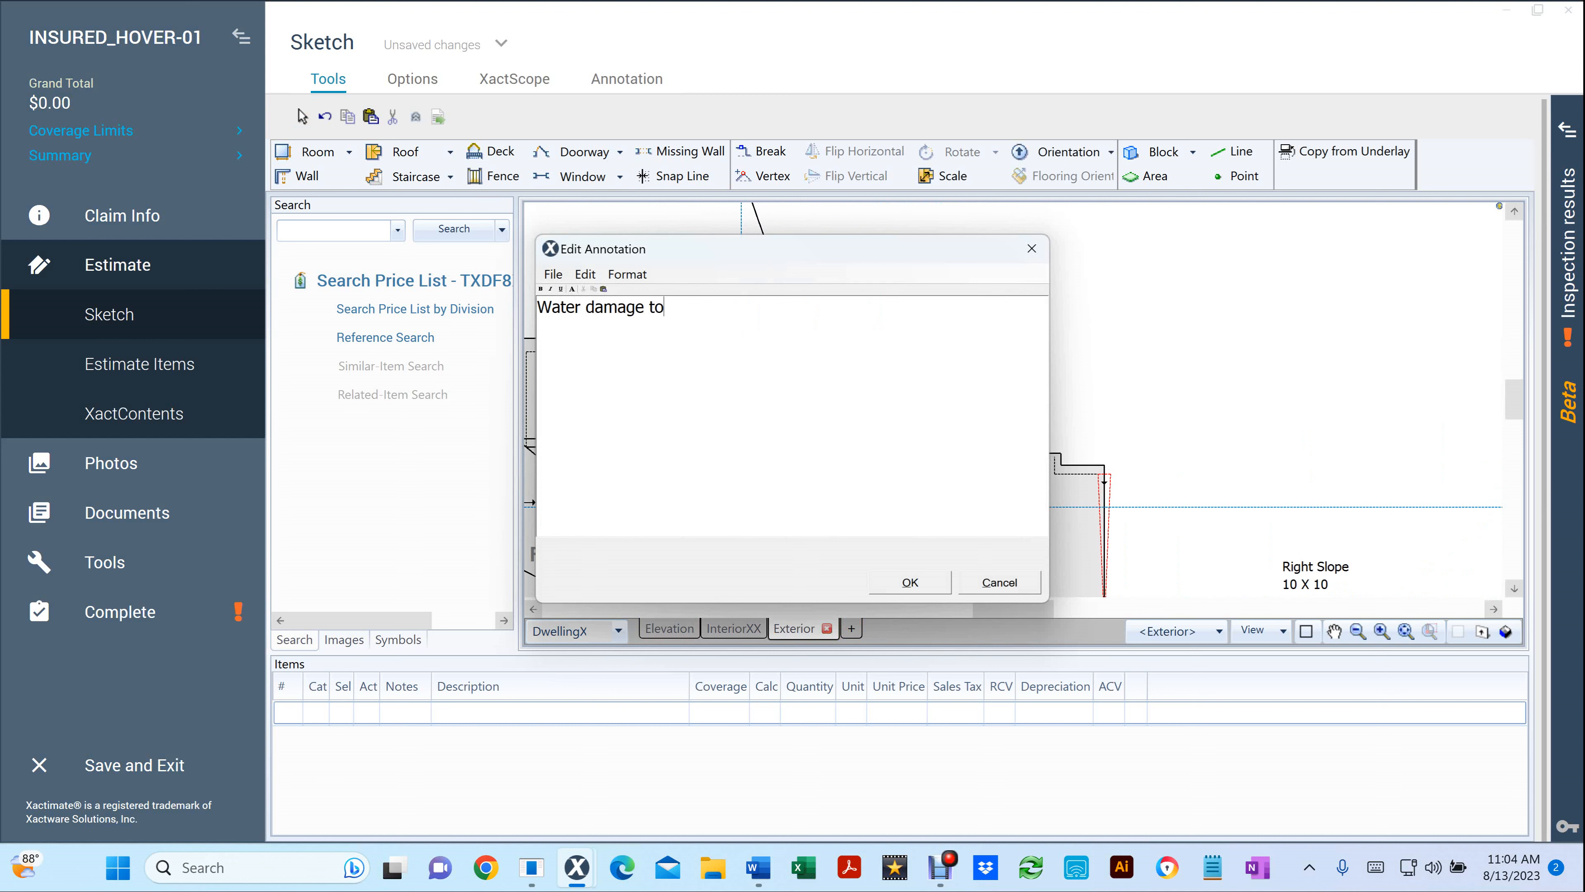
text( the ceiling)
key(Return)
text(in the Kitchen)
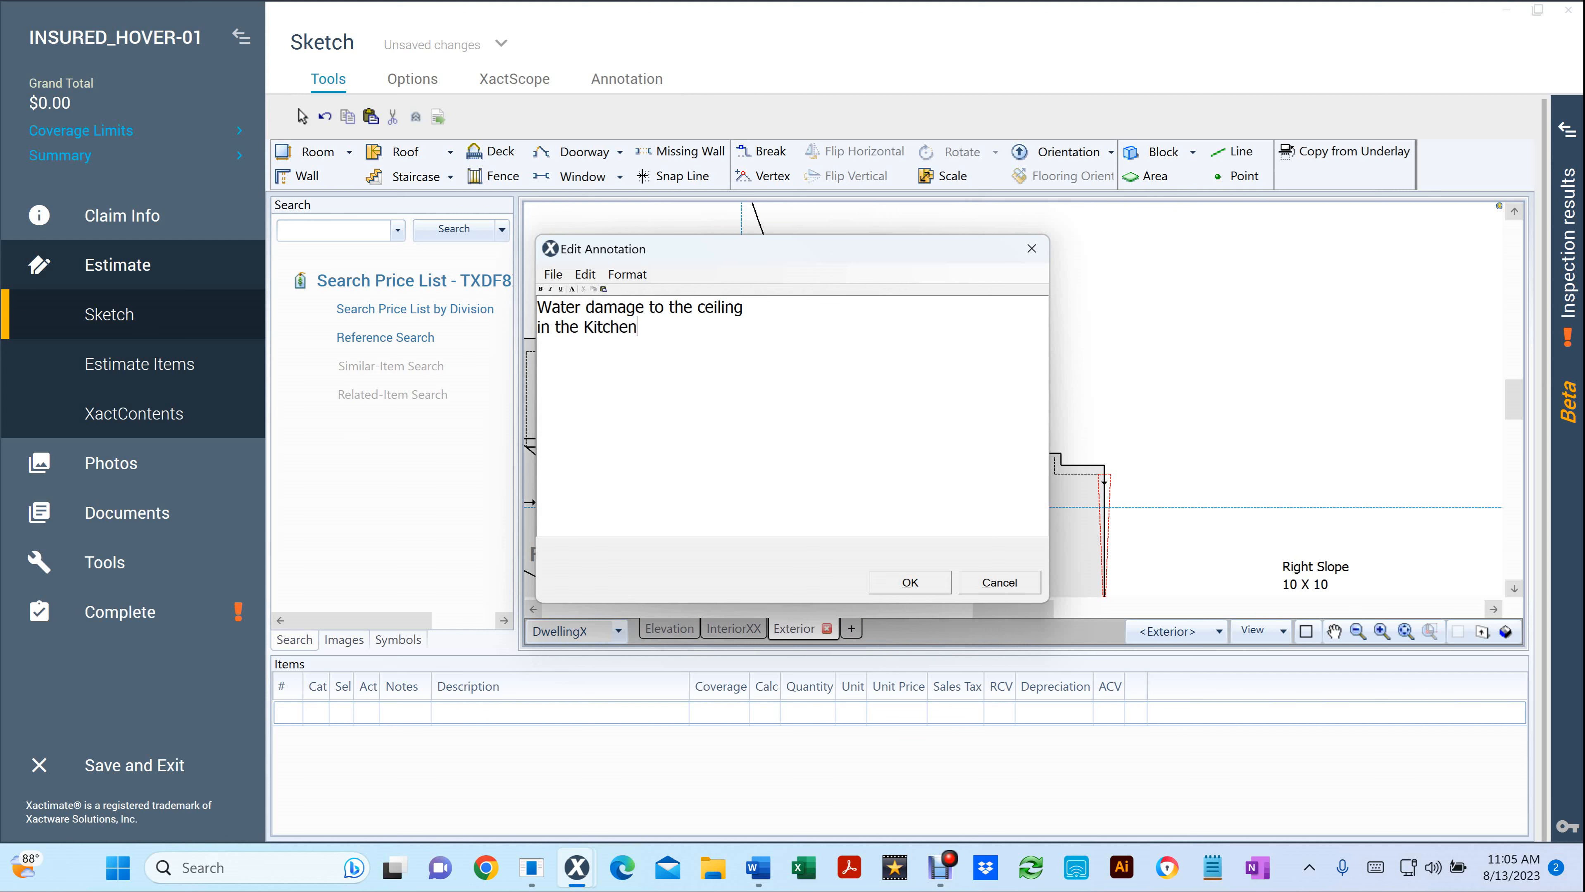
key(alt+o)
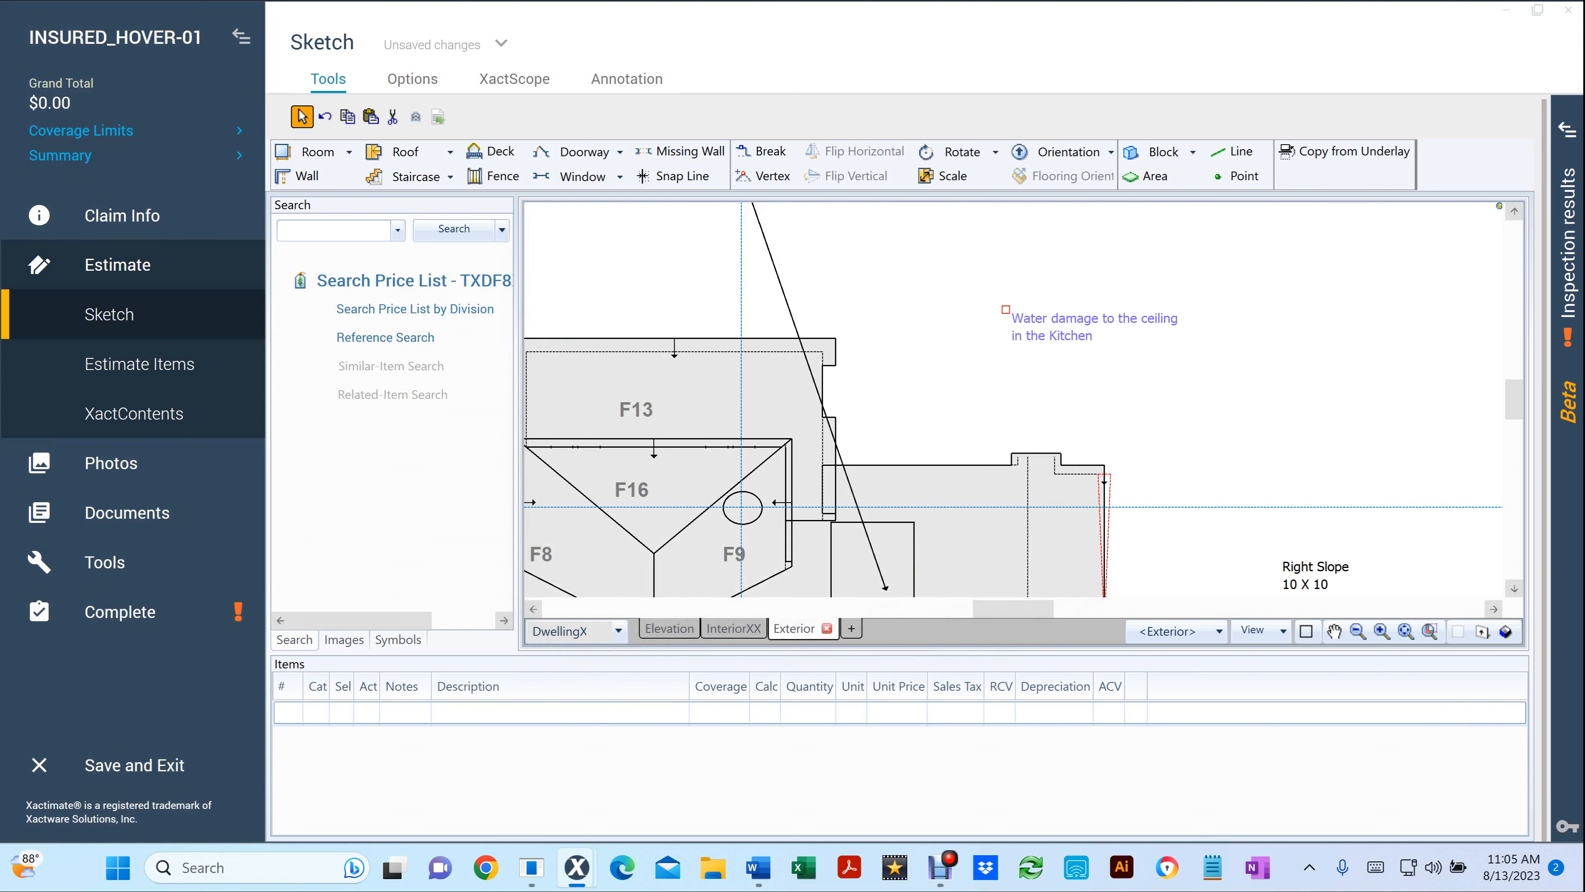
Draw an arrow from the kitchen water damage note to the circle on F9 and show the whole roof sketch
key(a)
drag(1044, 350, 751, 503)
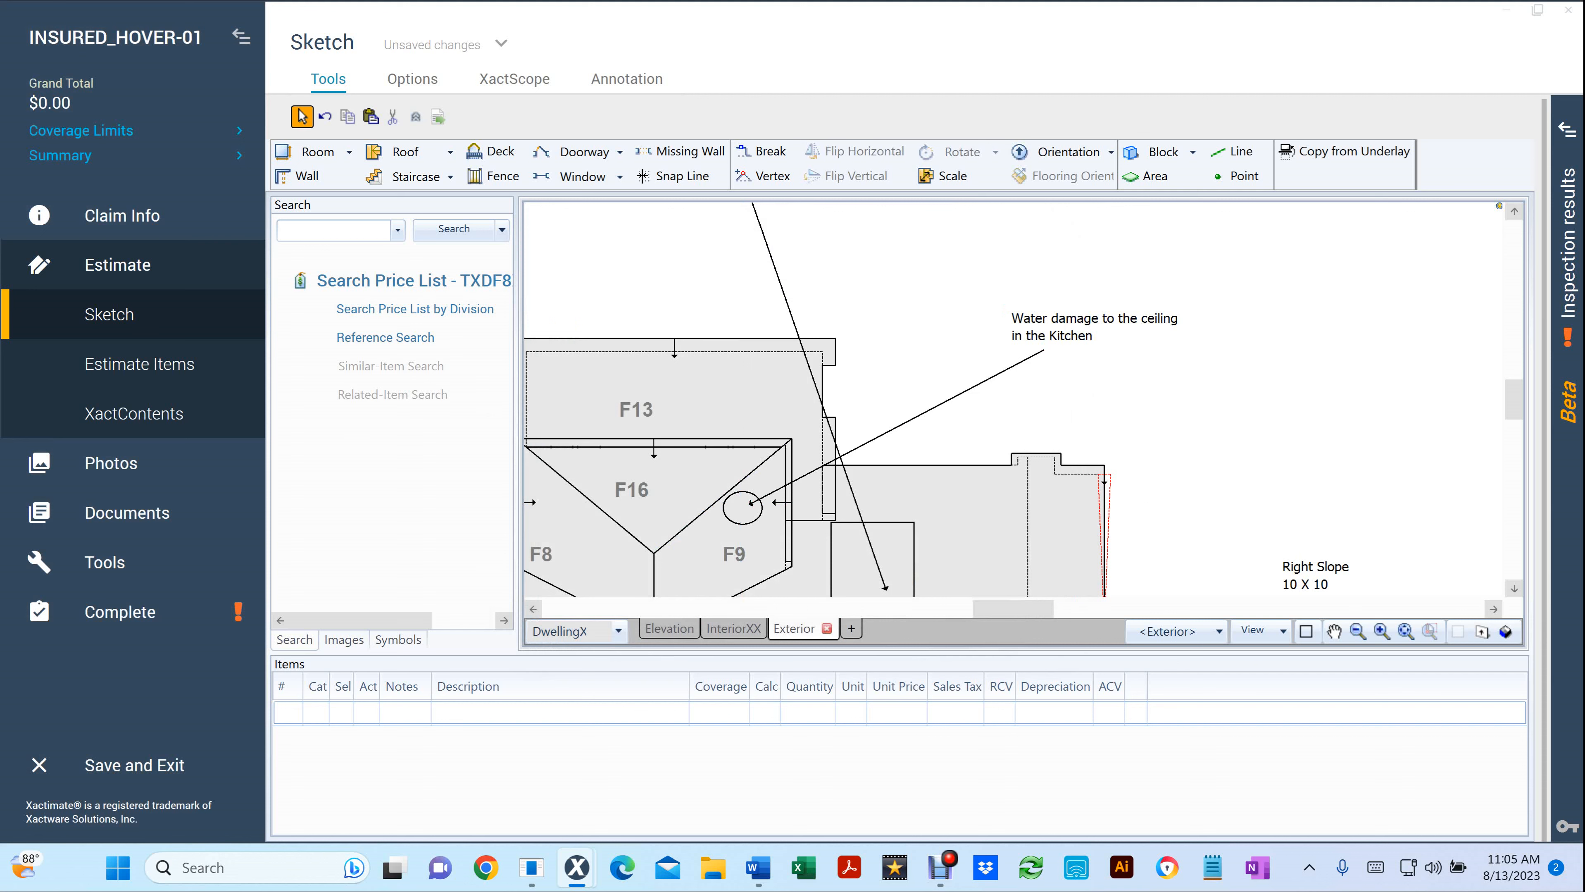
click(1429, 631)
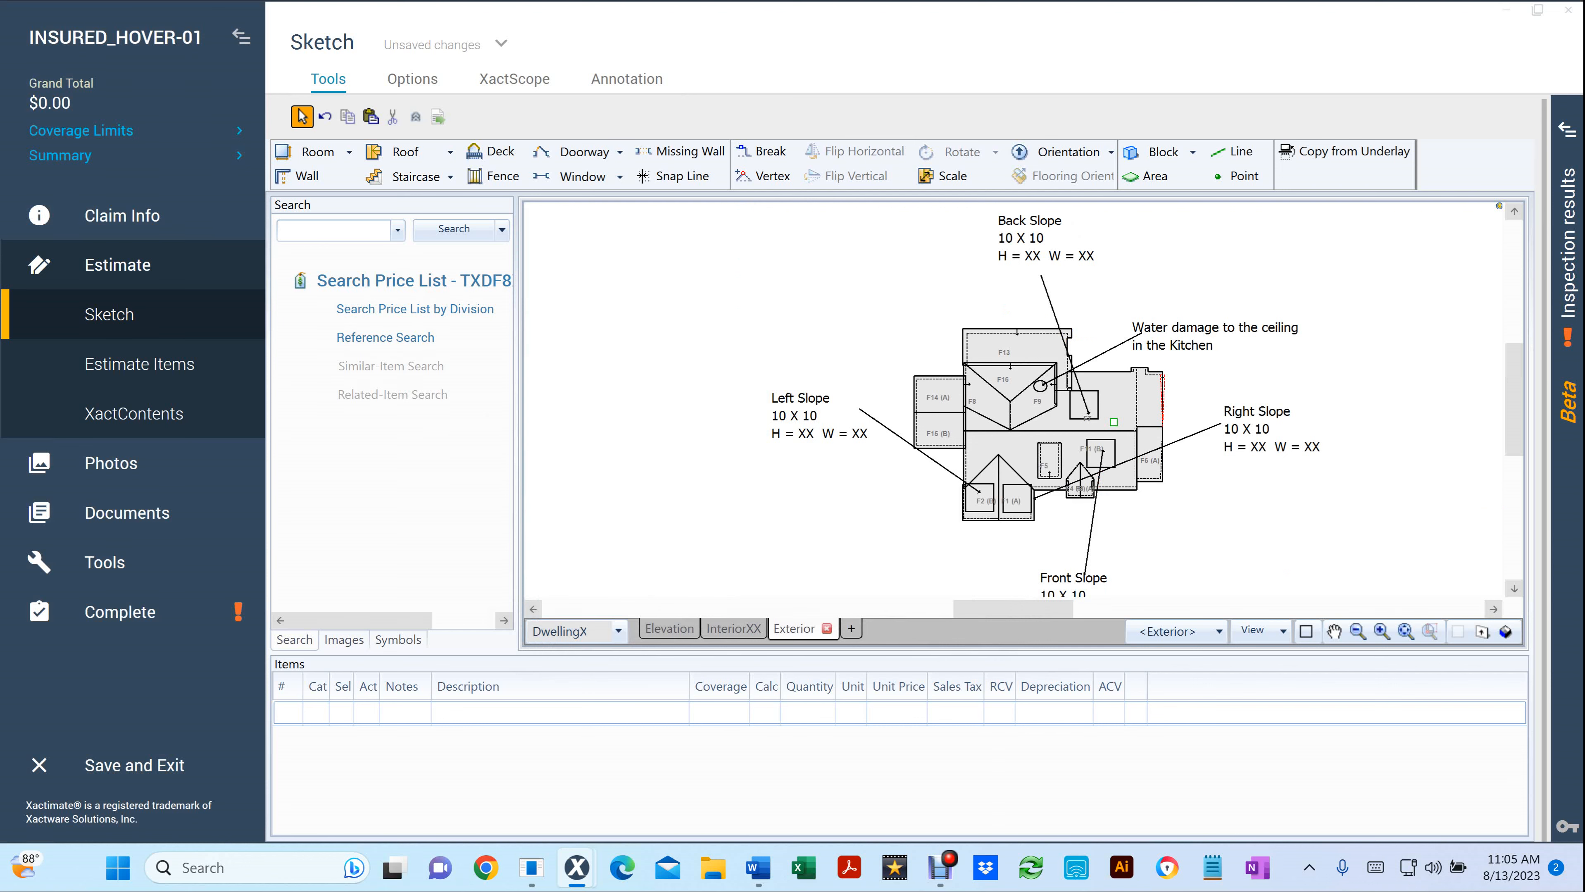
Open the estimate items, collapse the Exterior and Interior groups, and compare Interior with InteriorXX under Dwelling
click(139, 364)
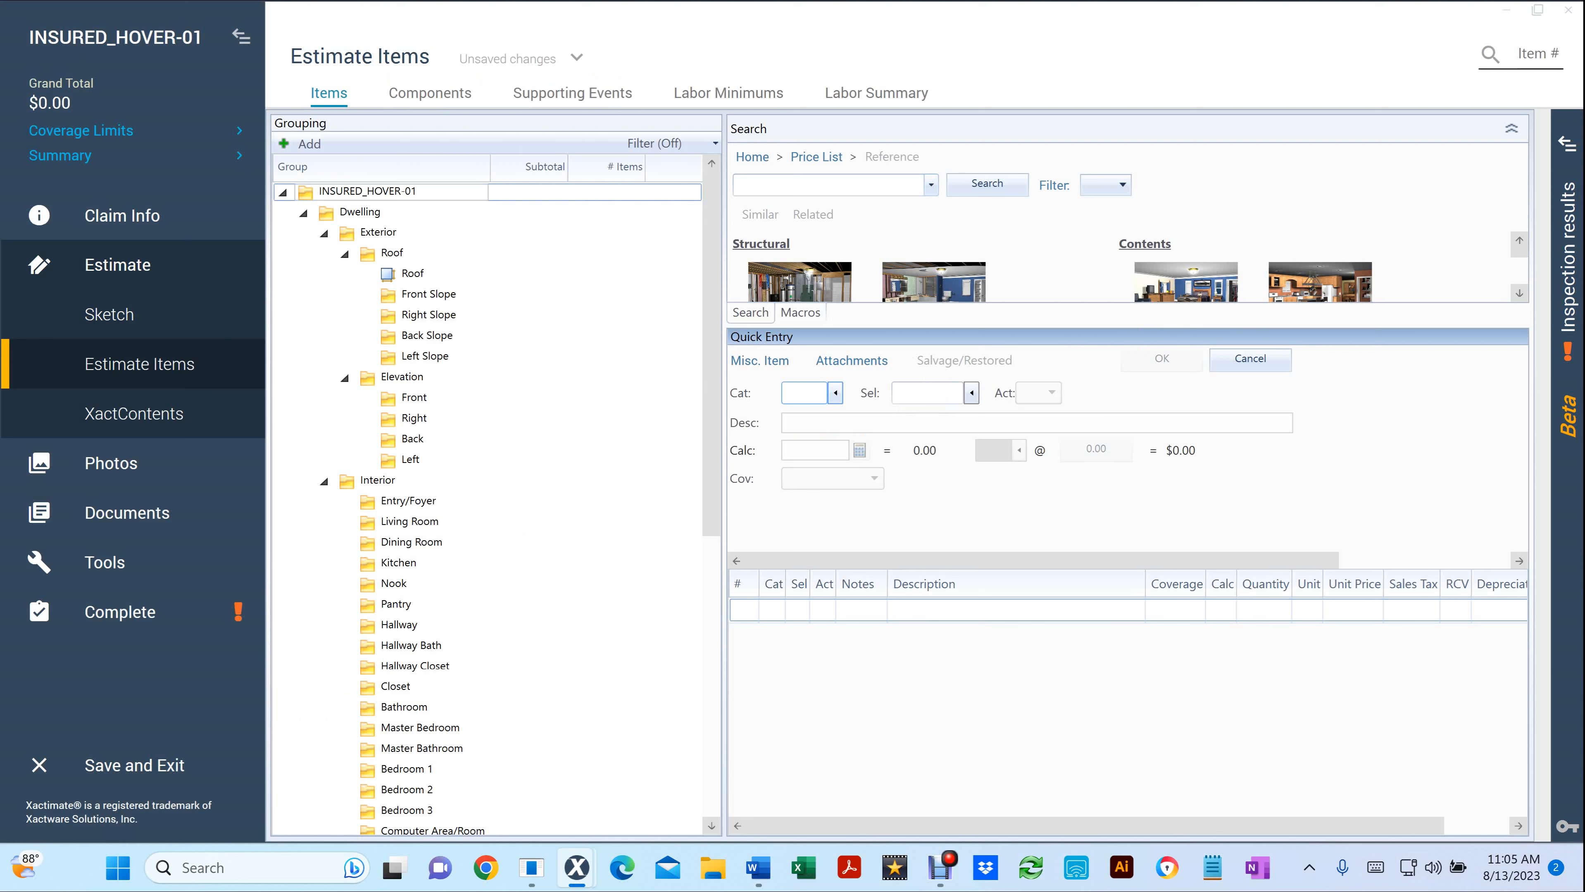
click(378, 232)
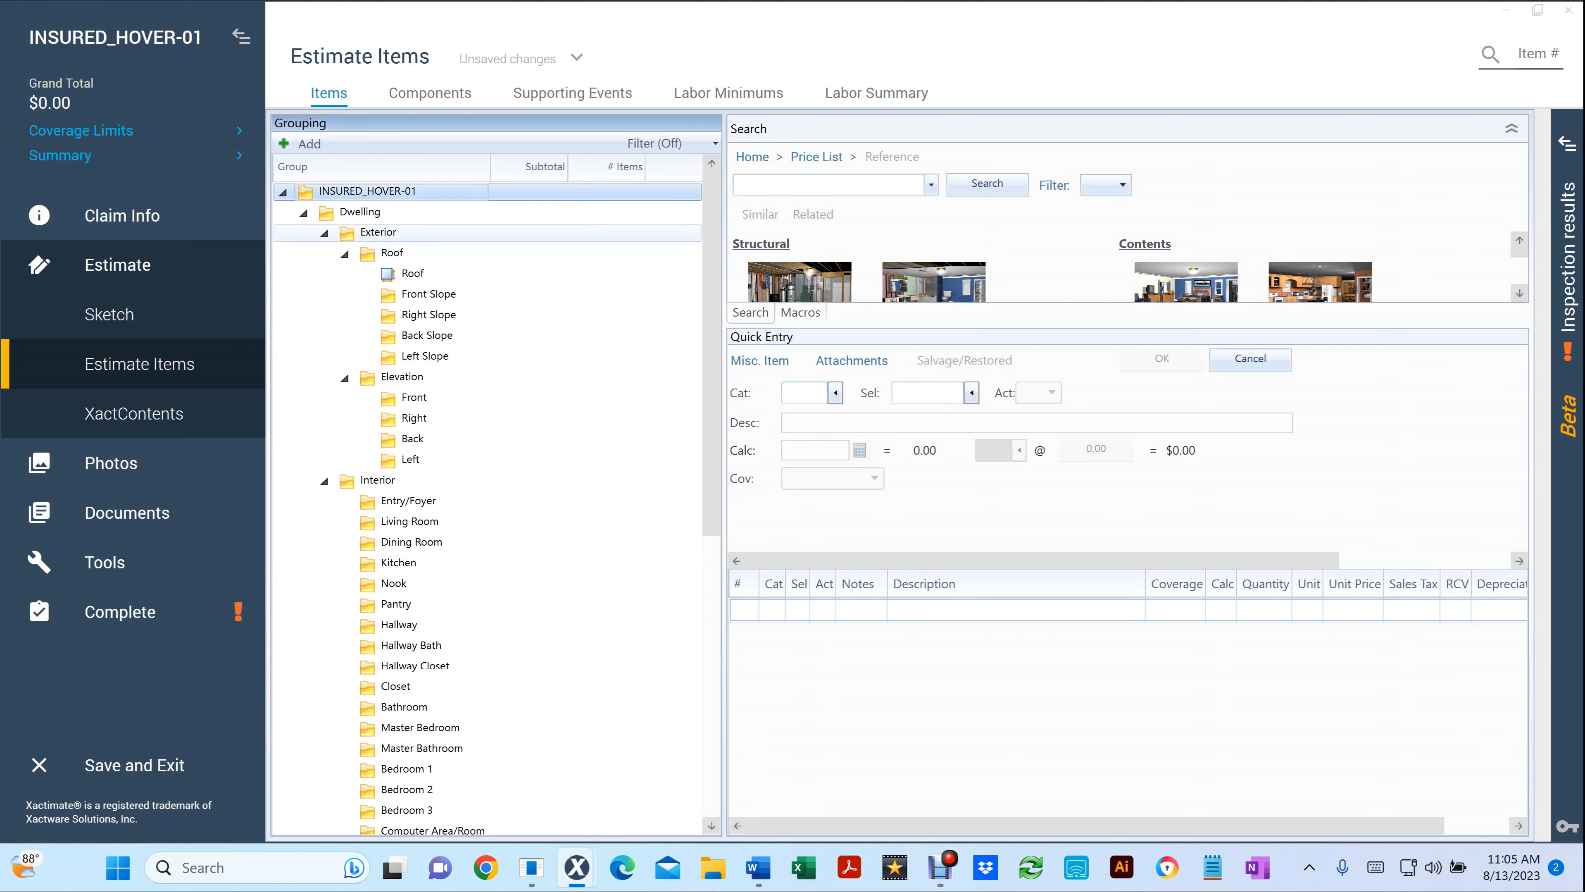
click(324, 233)
click(324, 254)
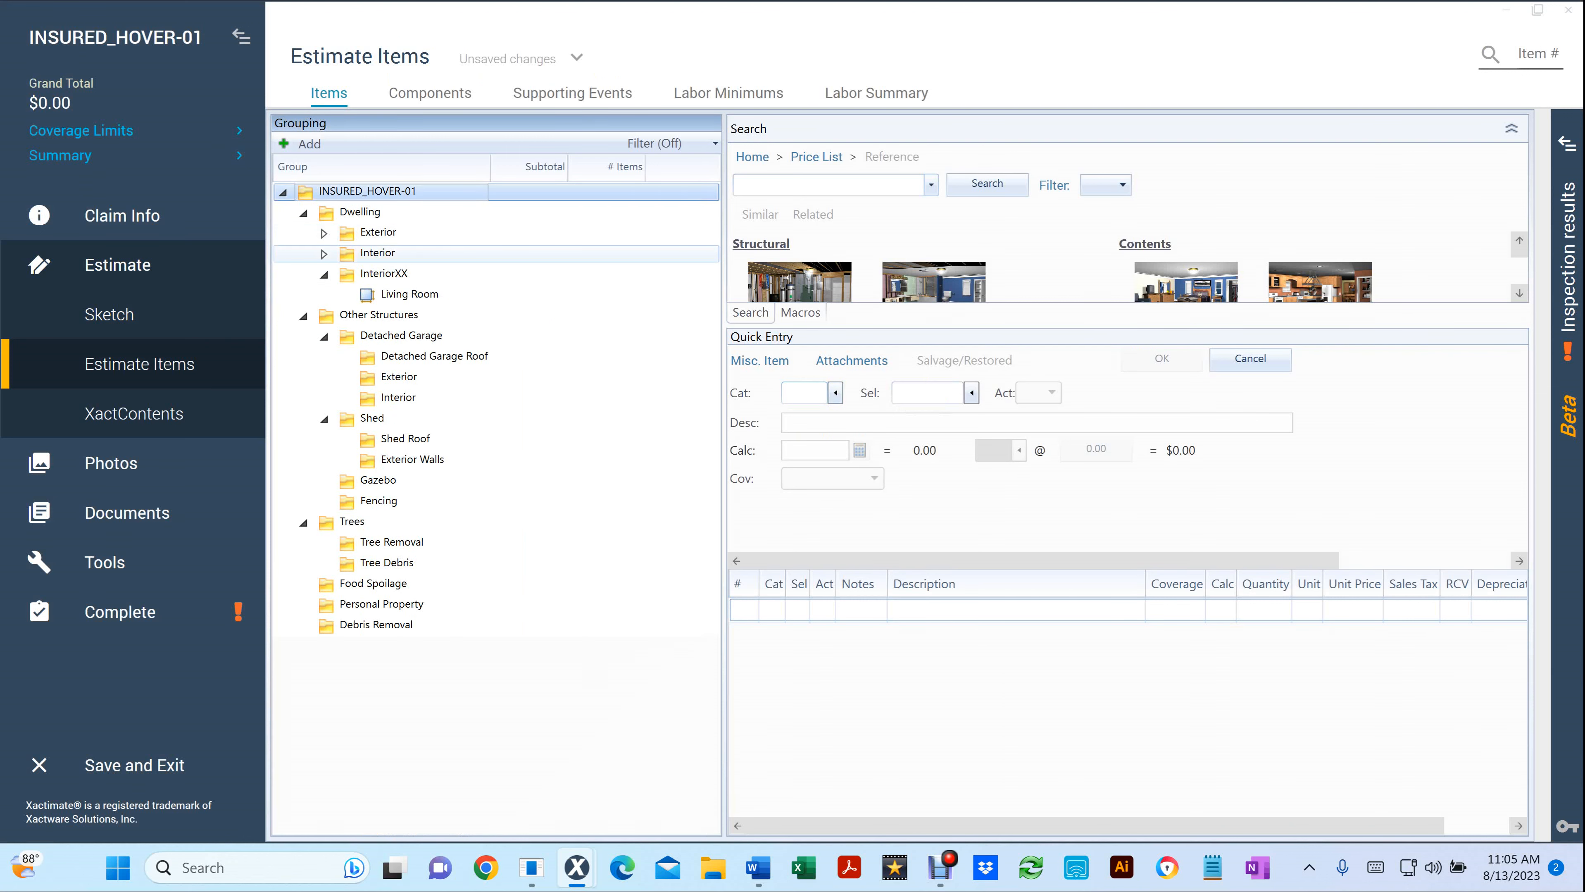
click(360, 212)
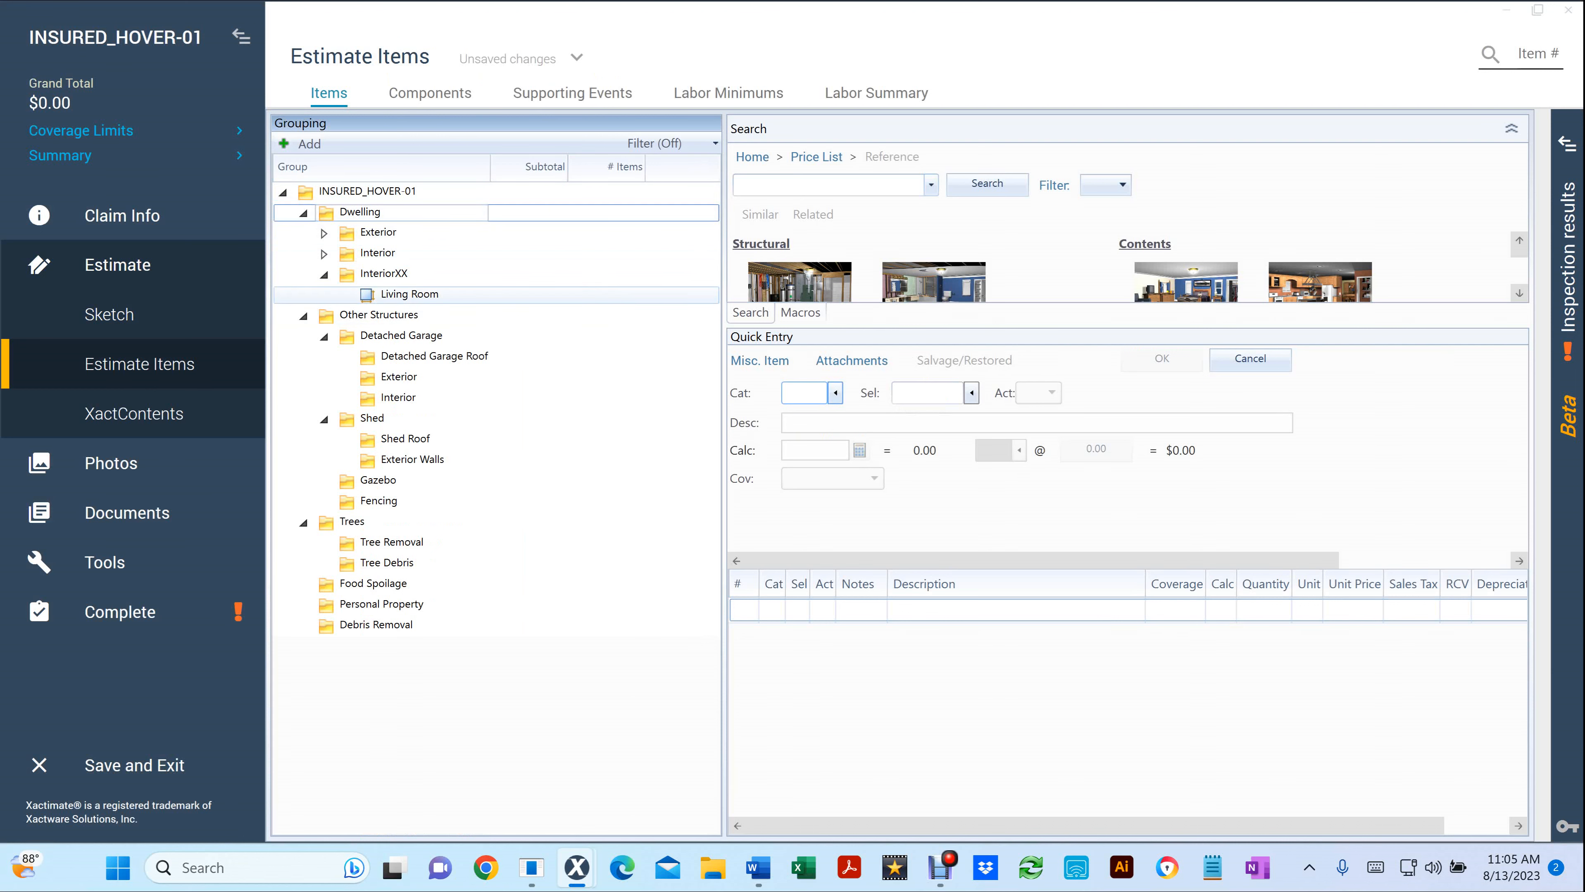
click(383, 274)
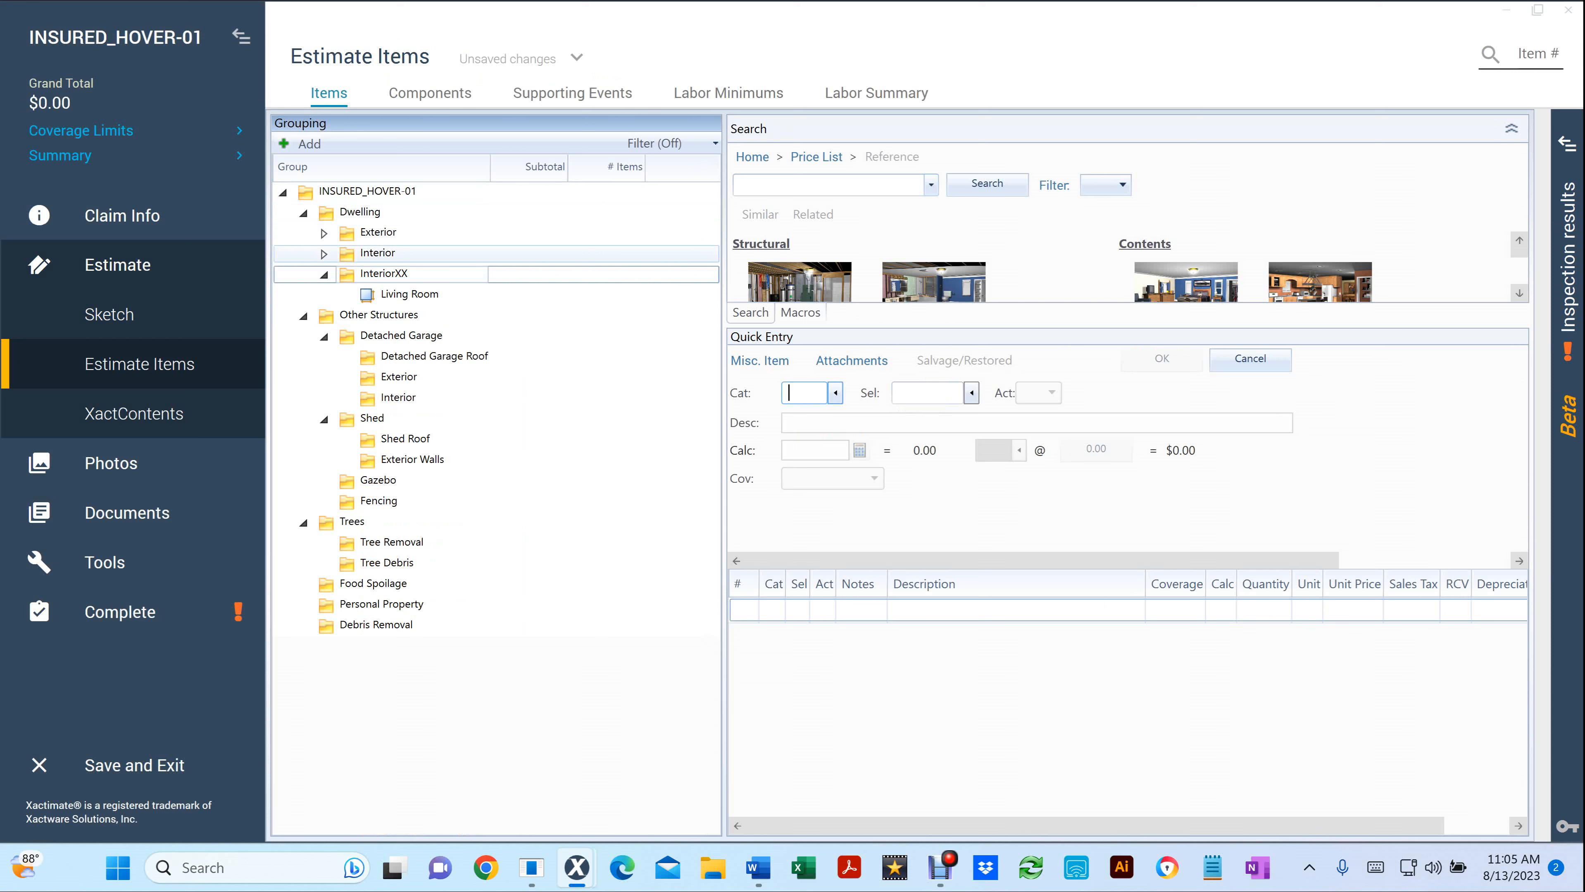
click(377, 254)
click(384, 274)
click(378, 254)
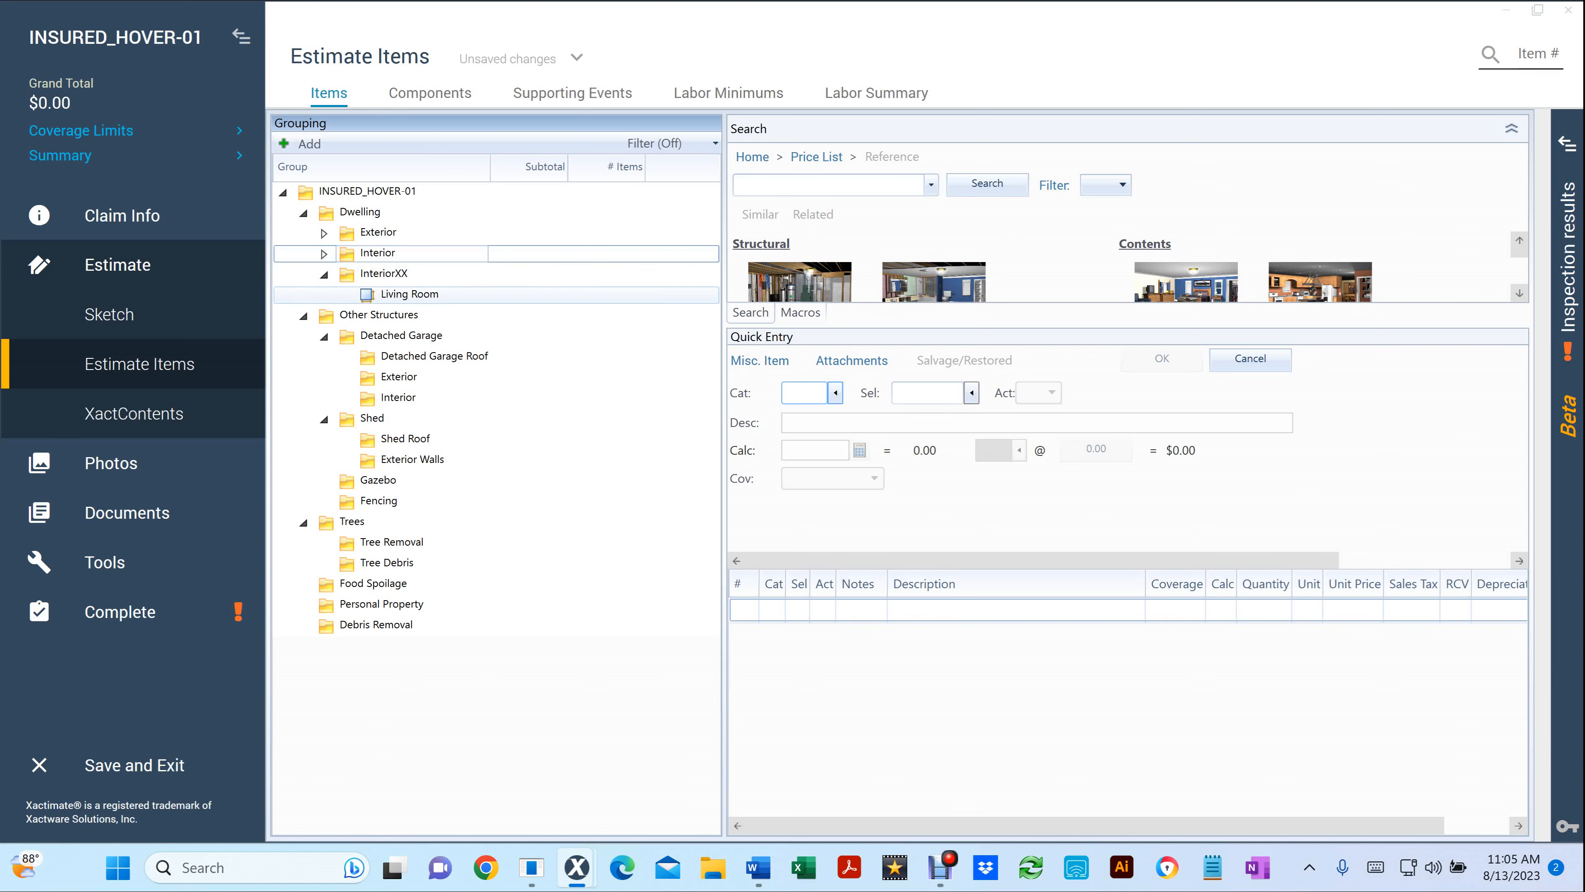
Examine how the Interior and InteriorXX groups appear among the Dwelling estimate folders for photos
click(111, 464)
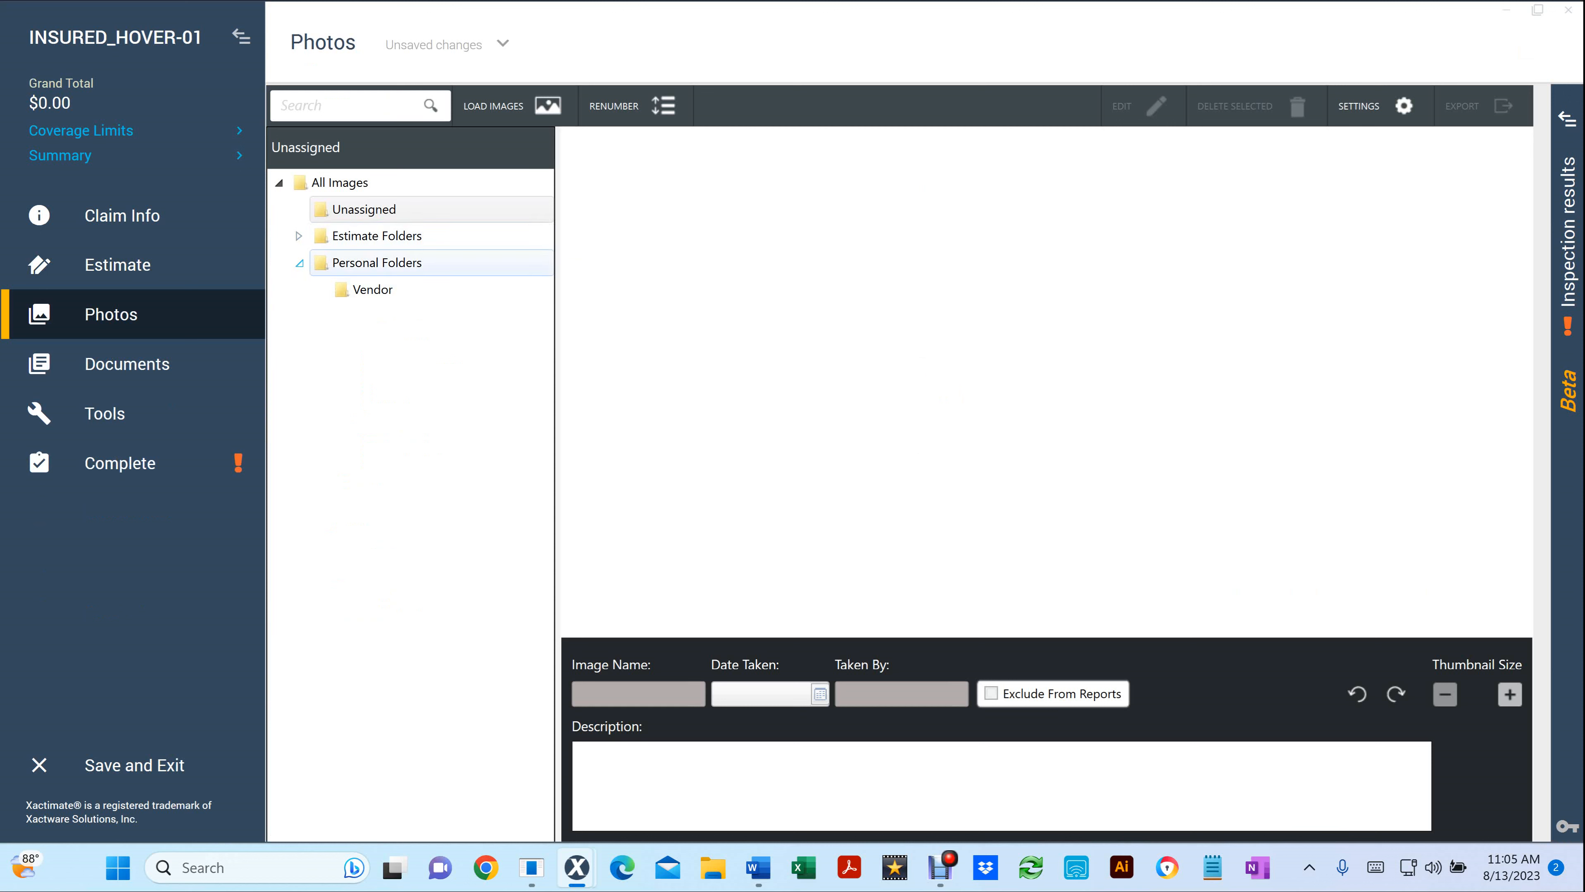
click(299, 236)
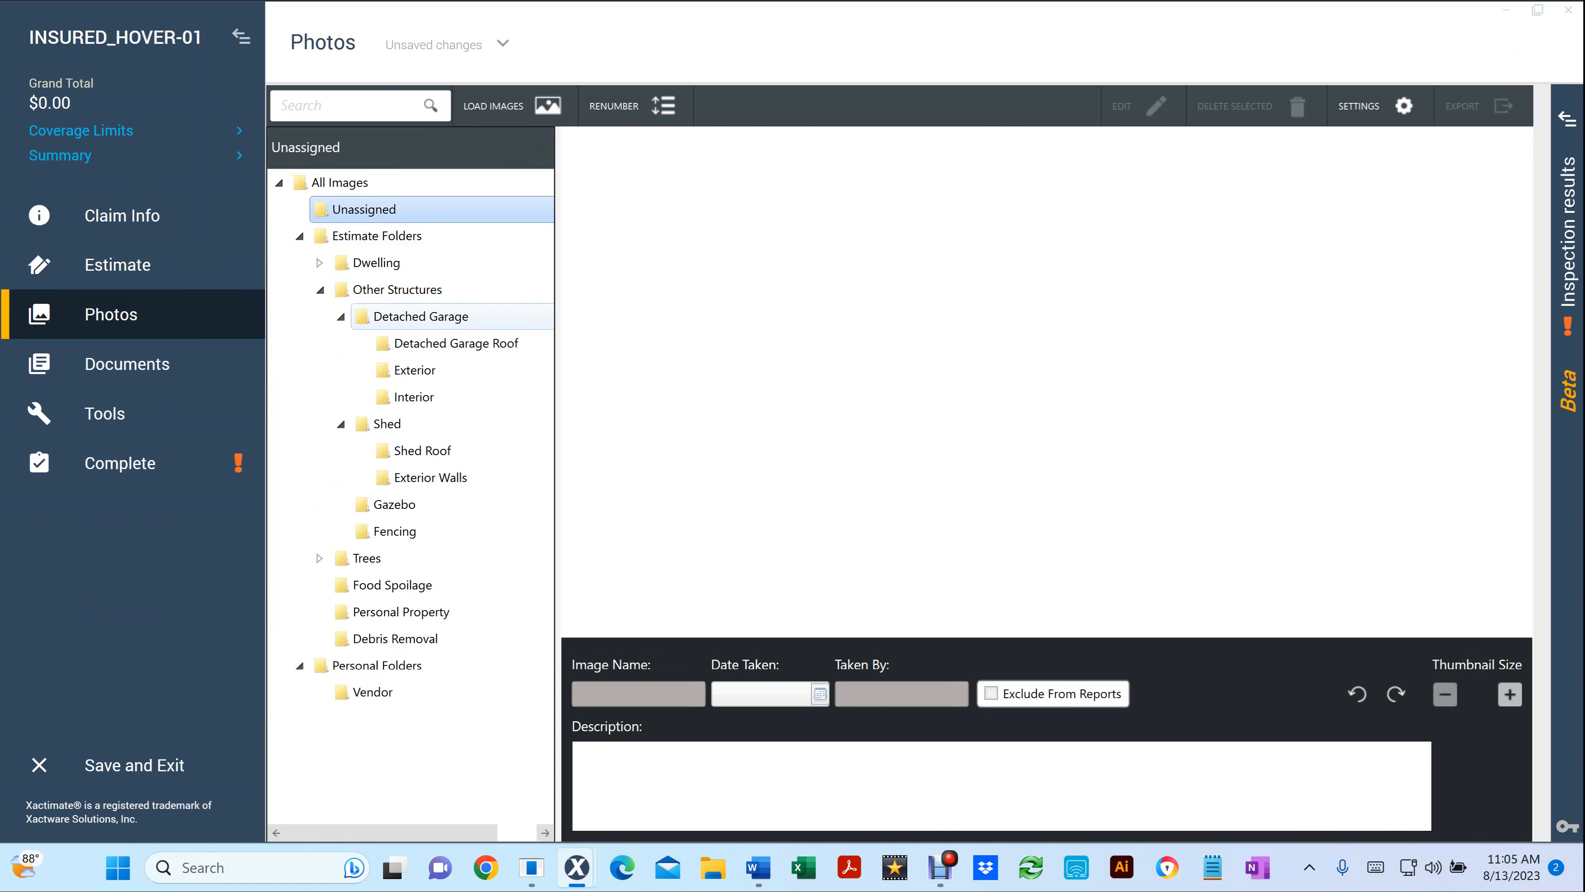
click(319, 263)
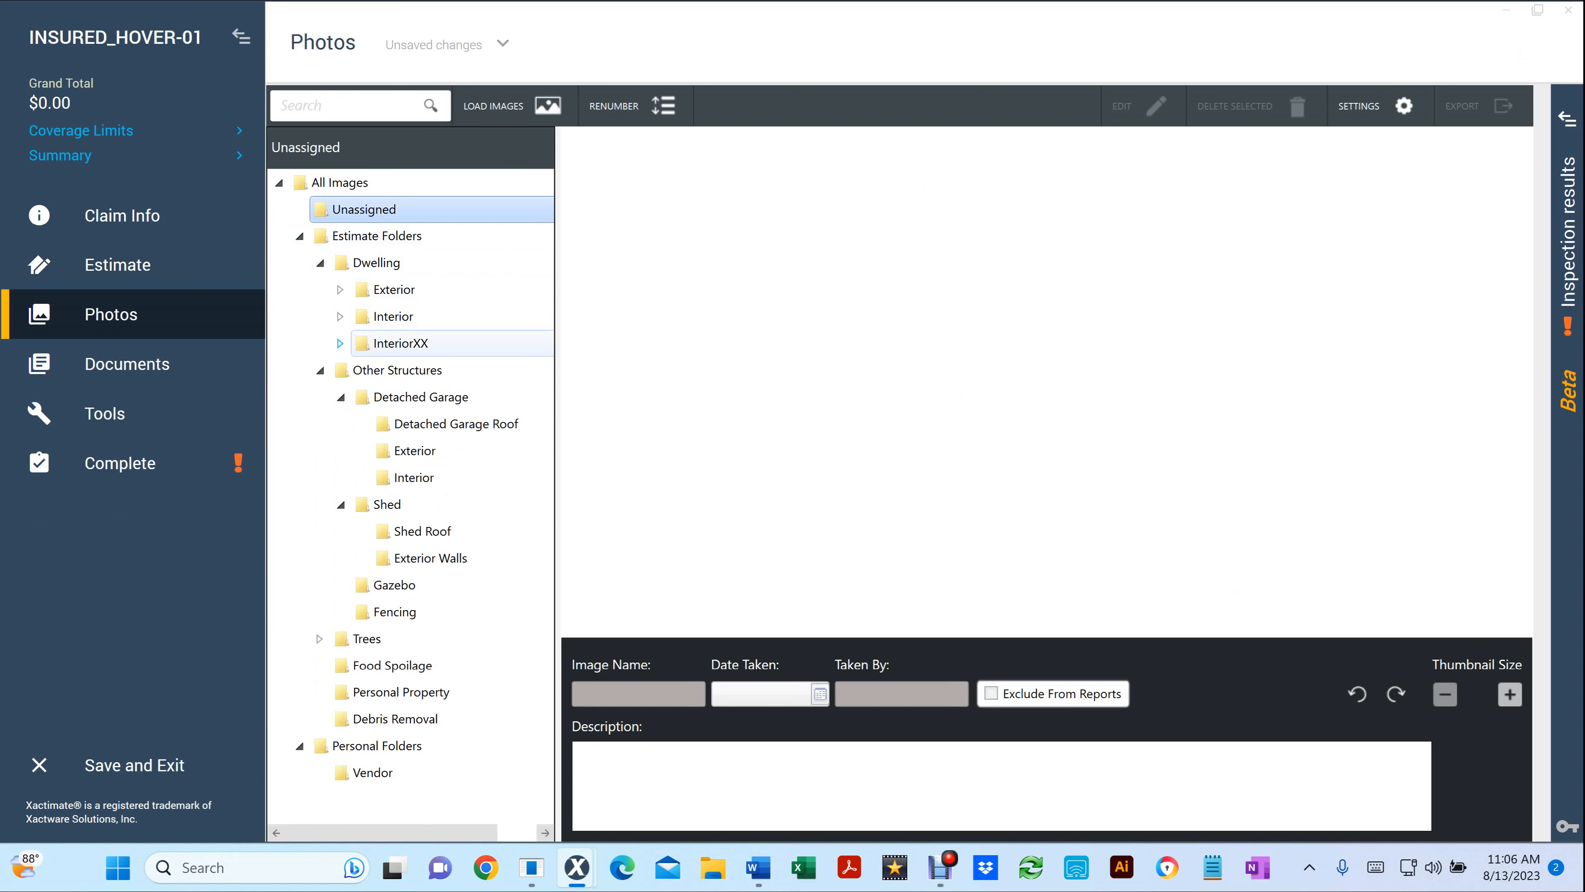
click(340, 343)
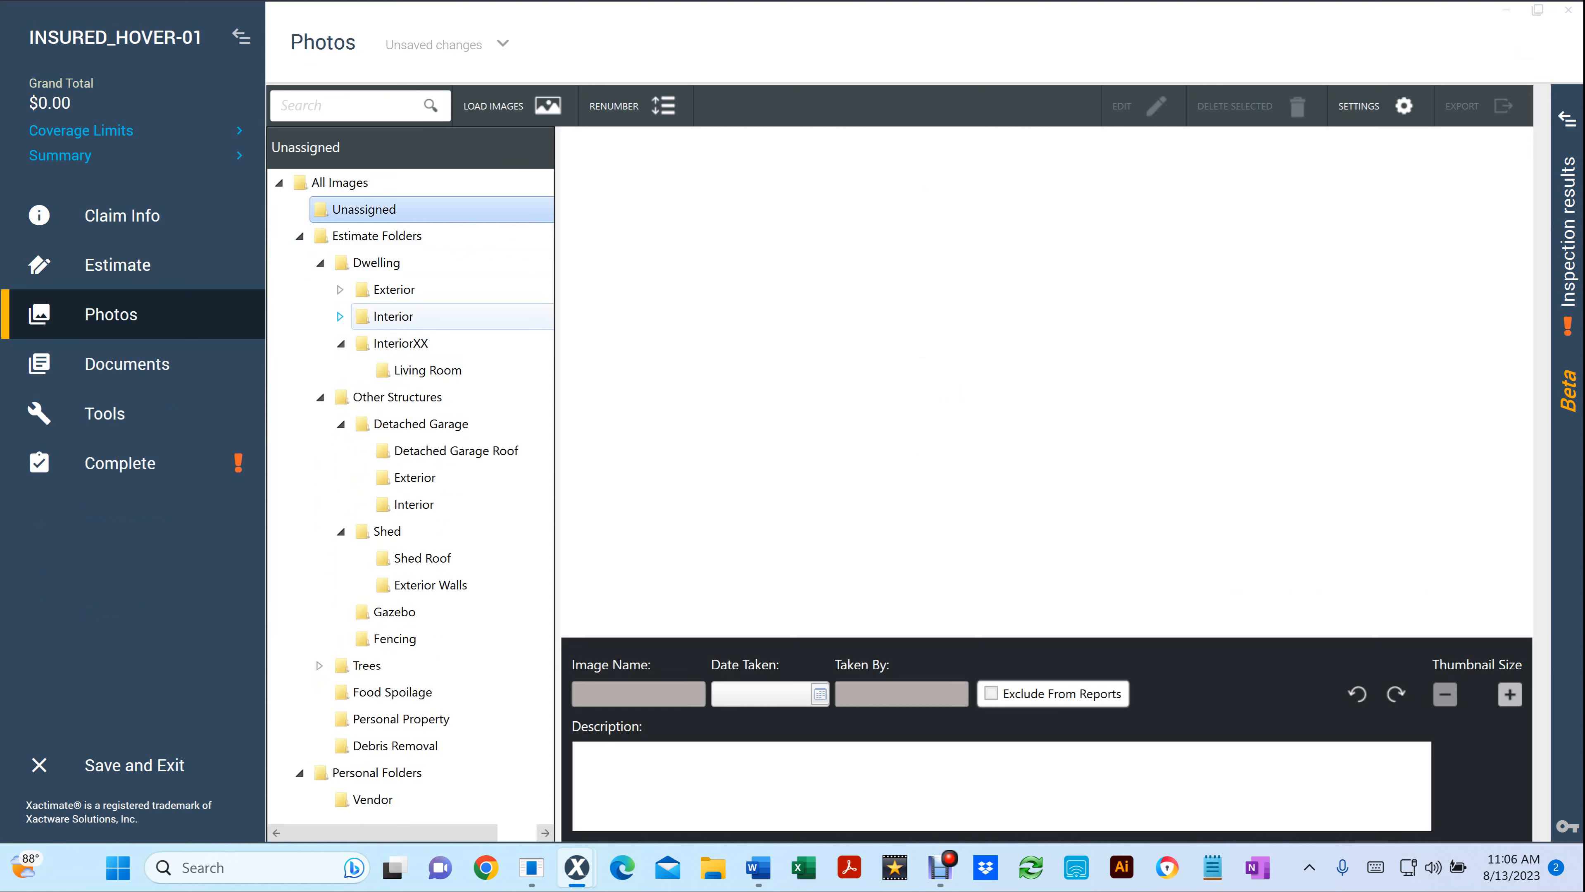
click(341, 343)
click(400, 343)
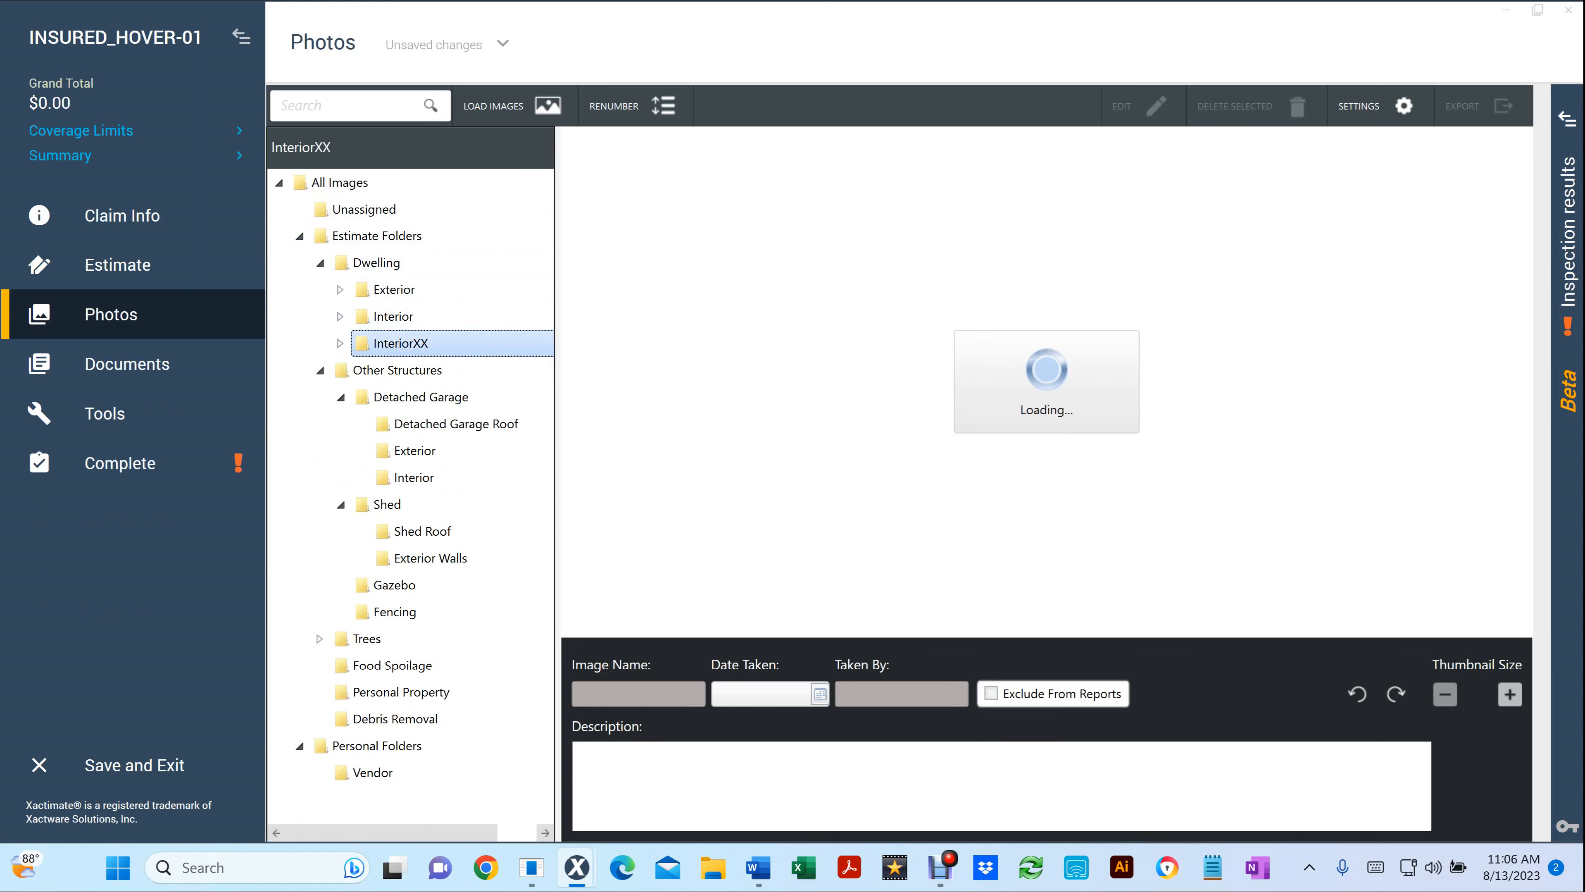
click(340, 316)
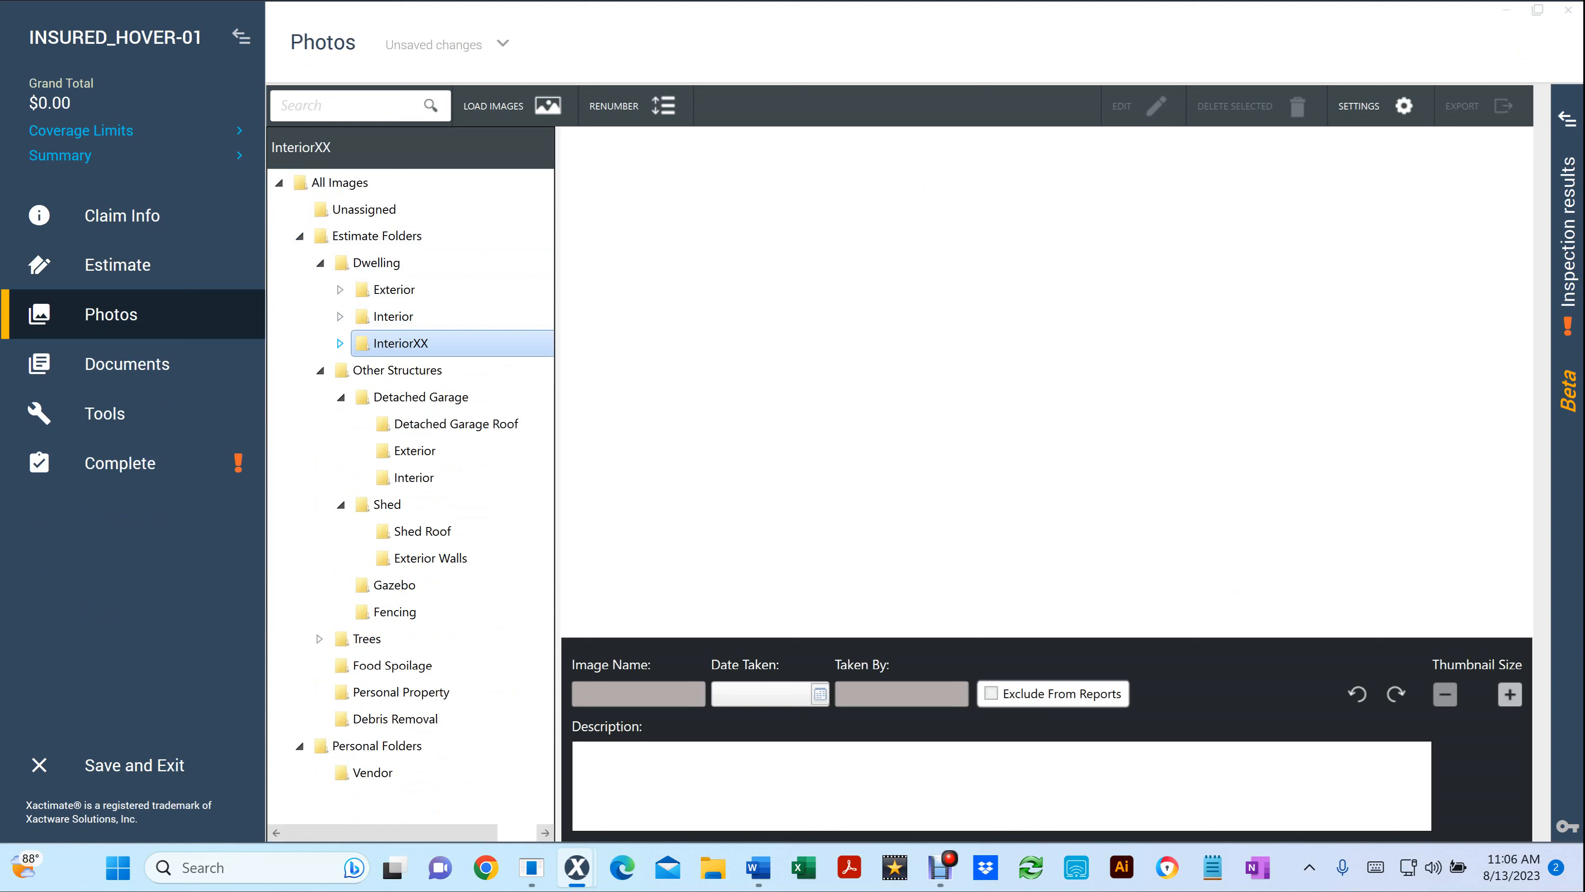
click(340, 344)
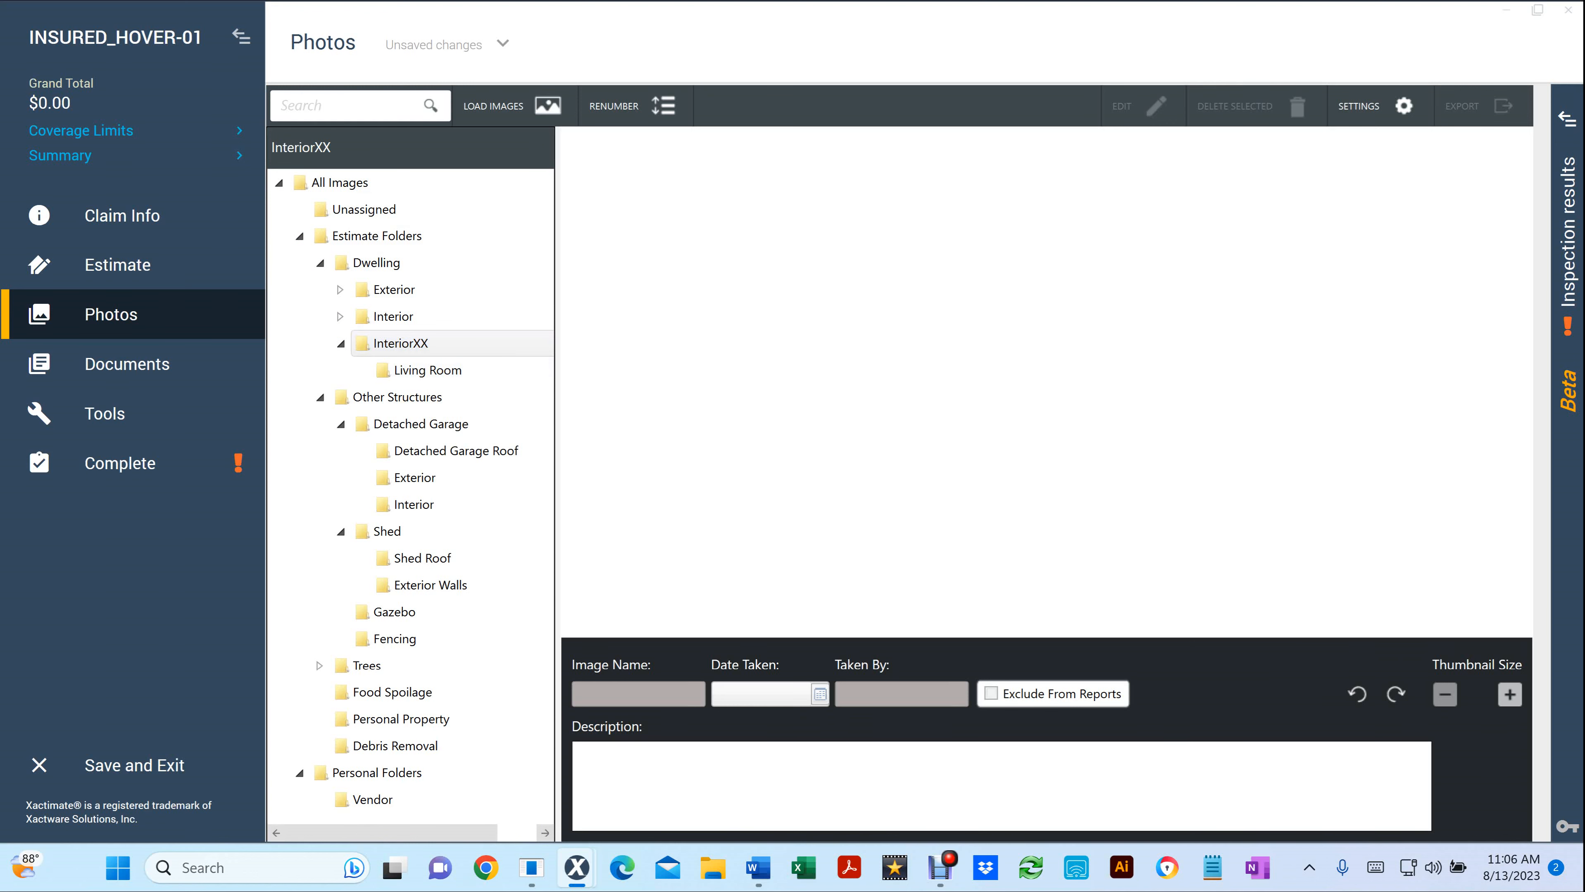
Return to the estimate items and move all Interior room groups, from Entry/Foyer through Attic, into the InteriorXX group
click(117, 265)
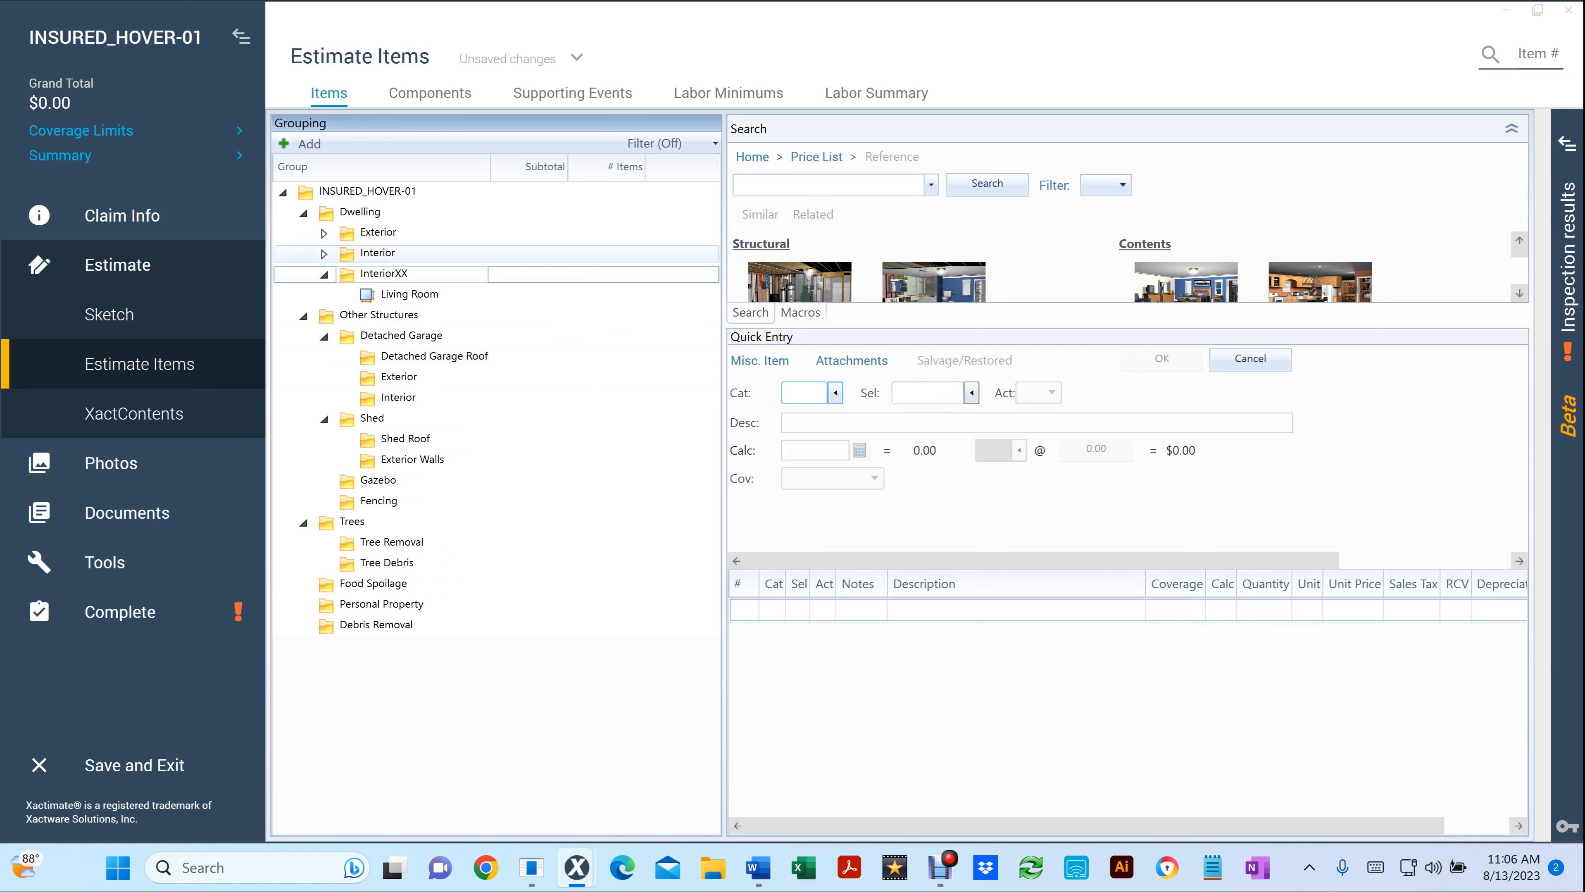
click(324, 253)
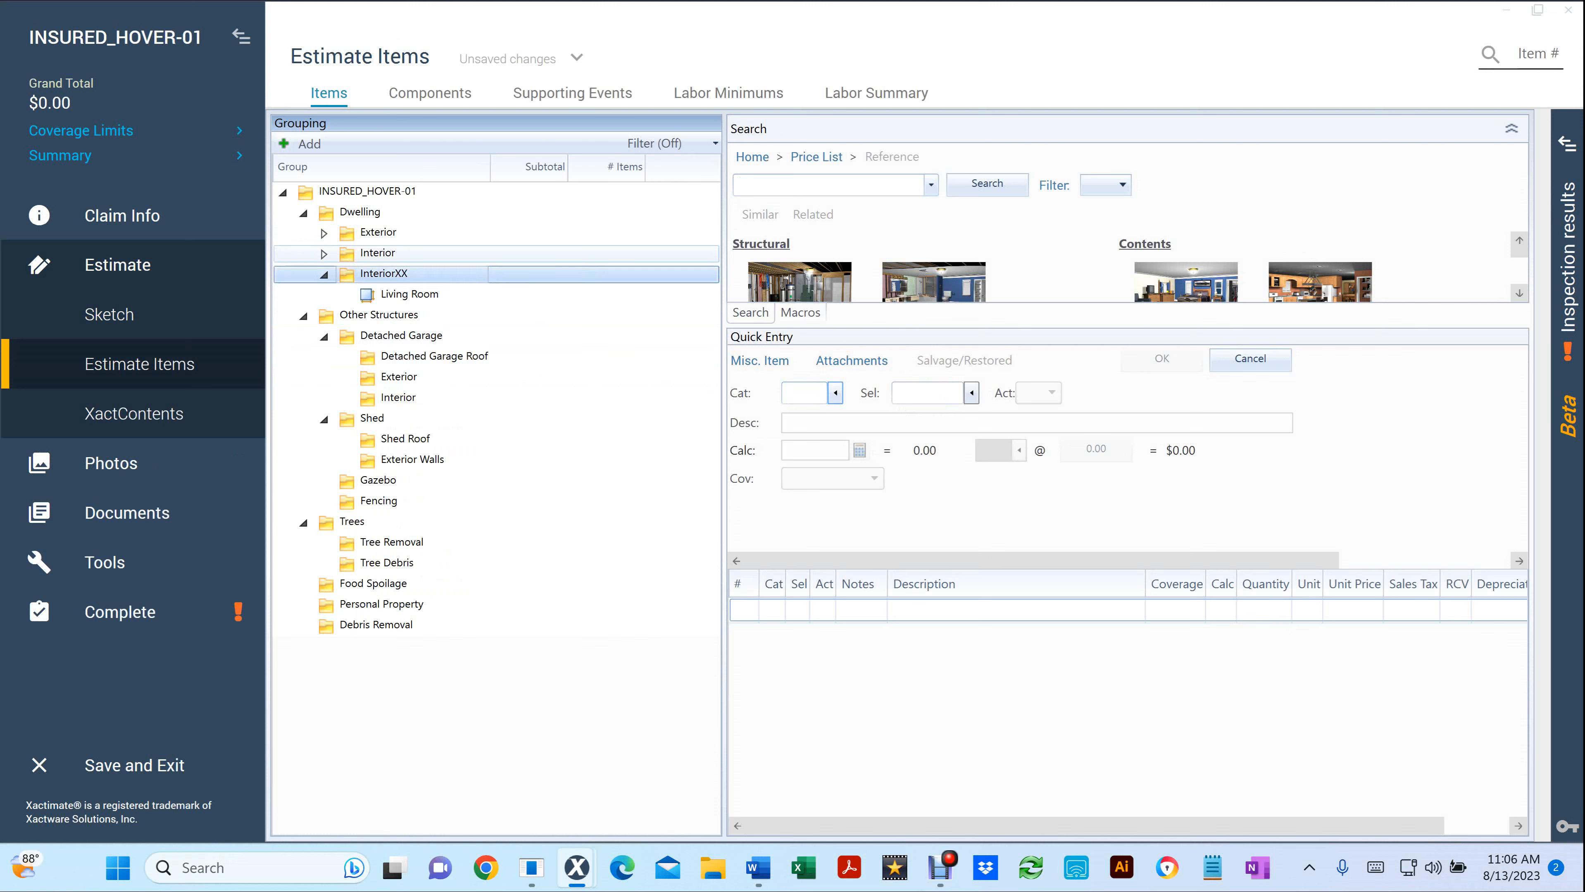
click(408, 274)
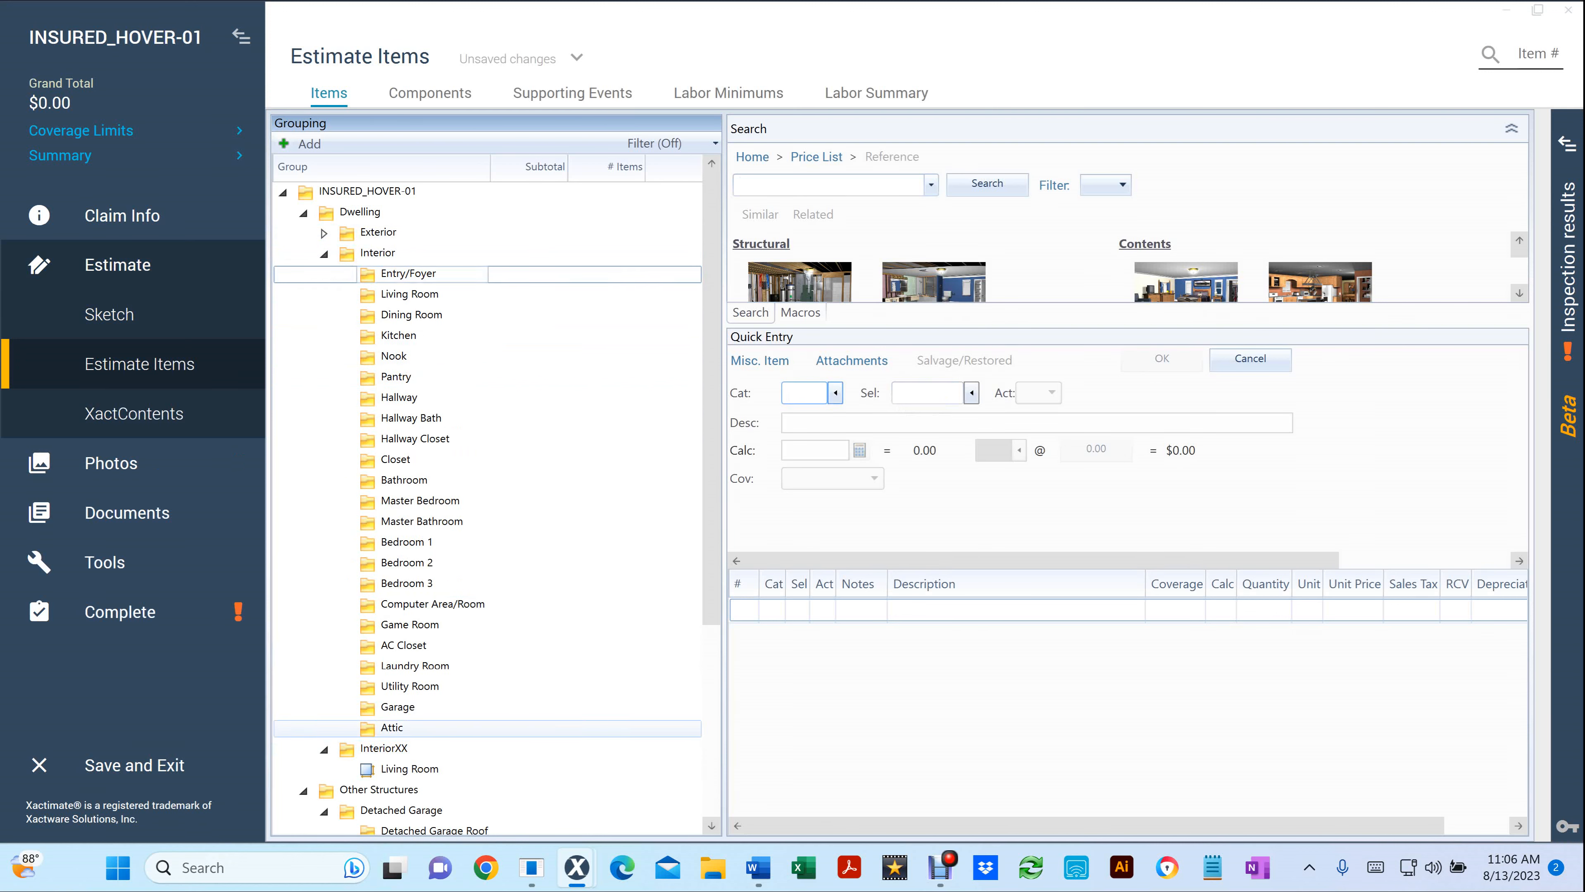
shift+click(392, 728)
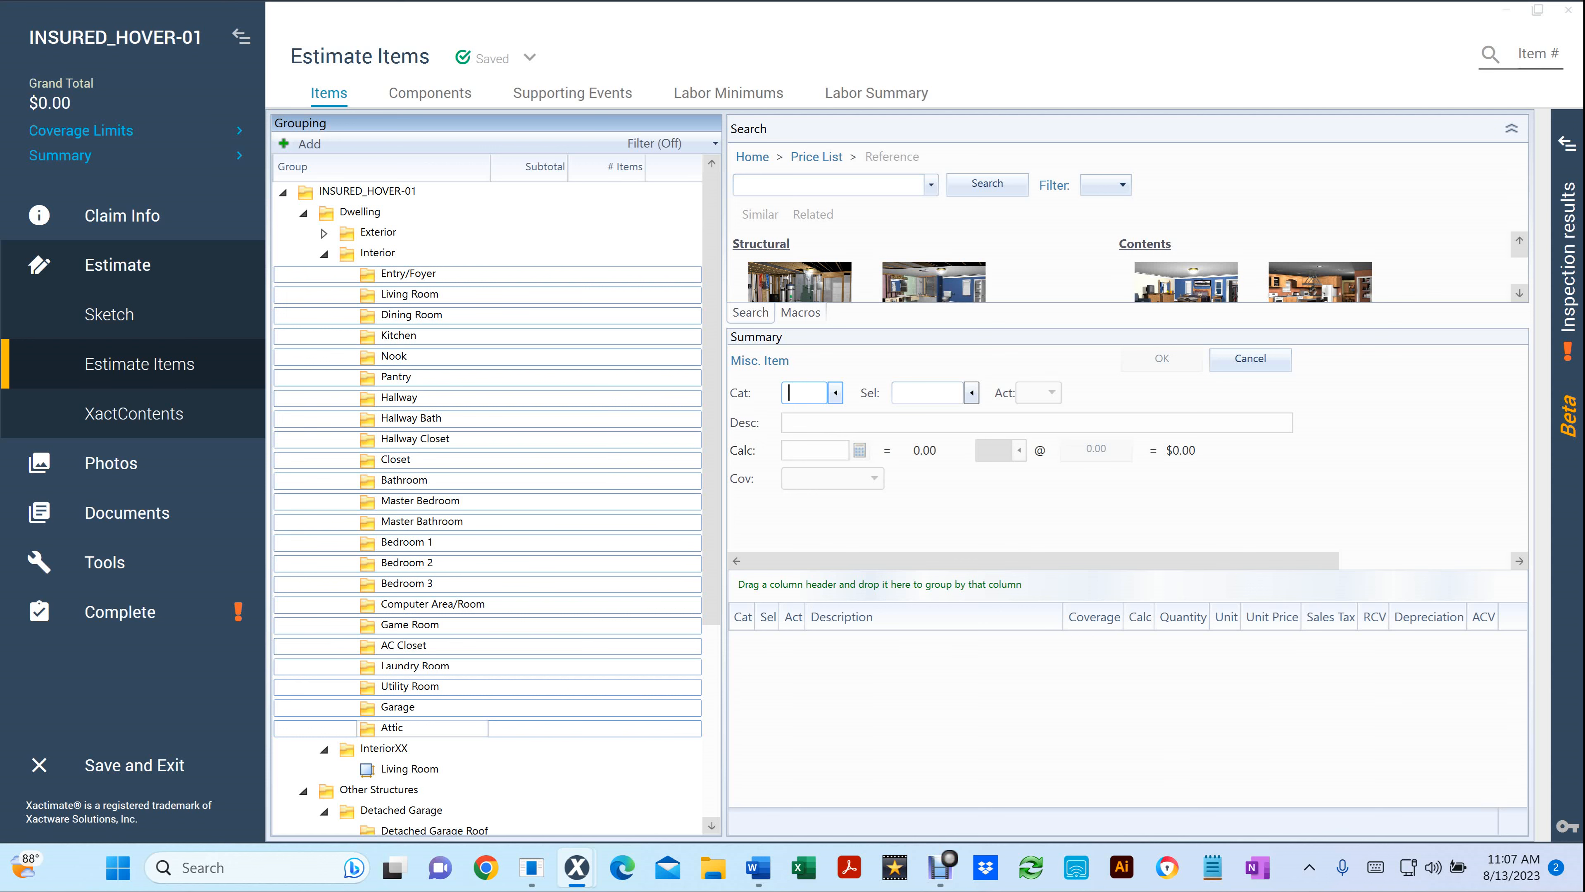
click(409, 274)
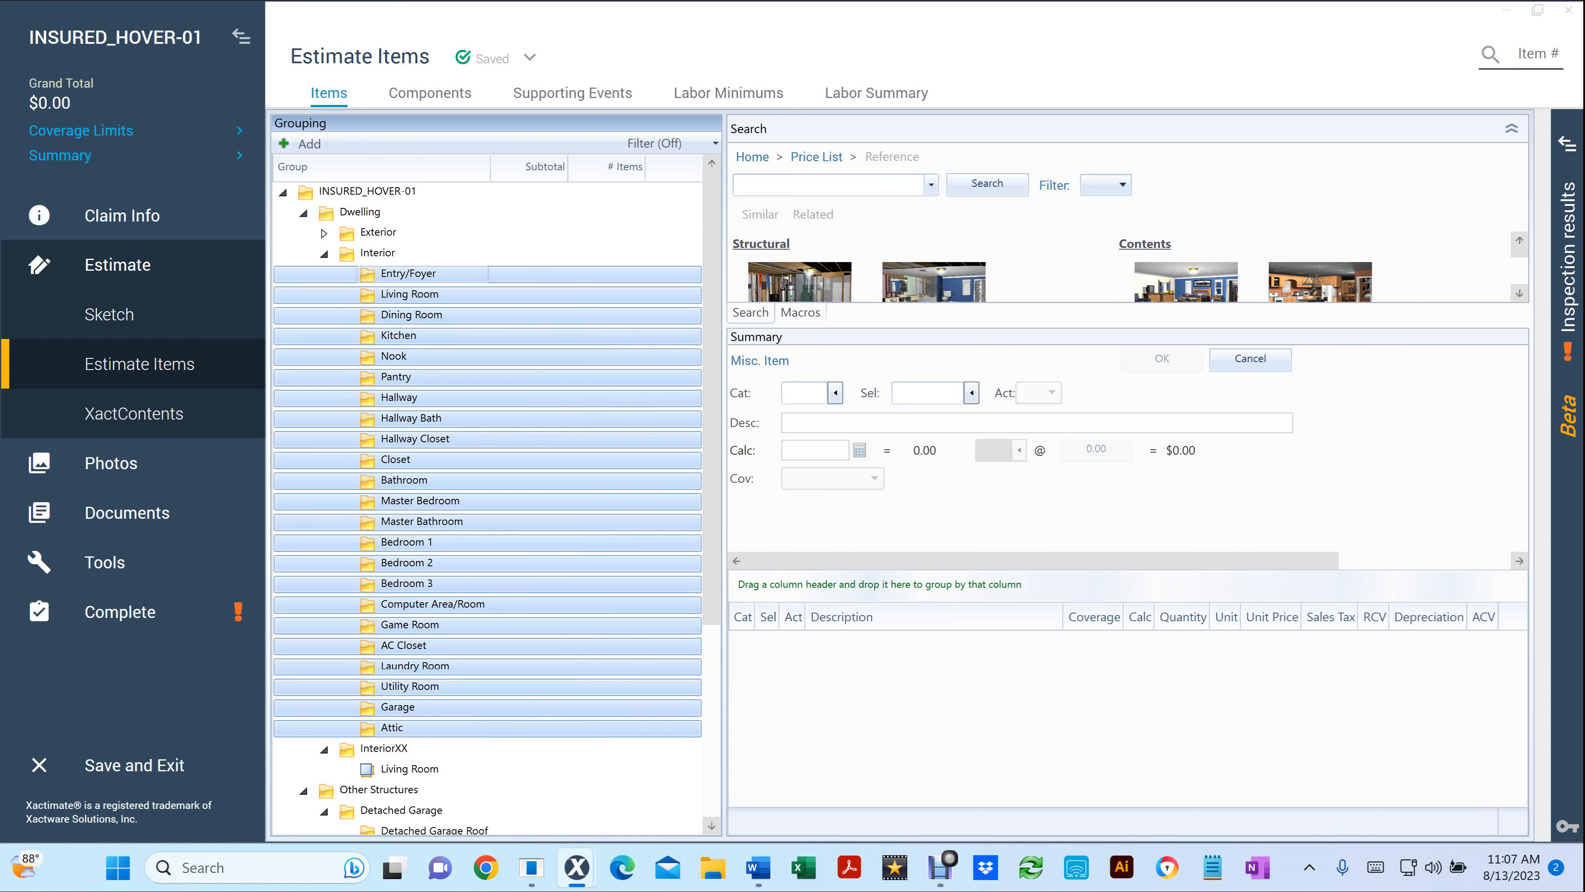
drag(405, 274, 352, 752)
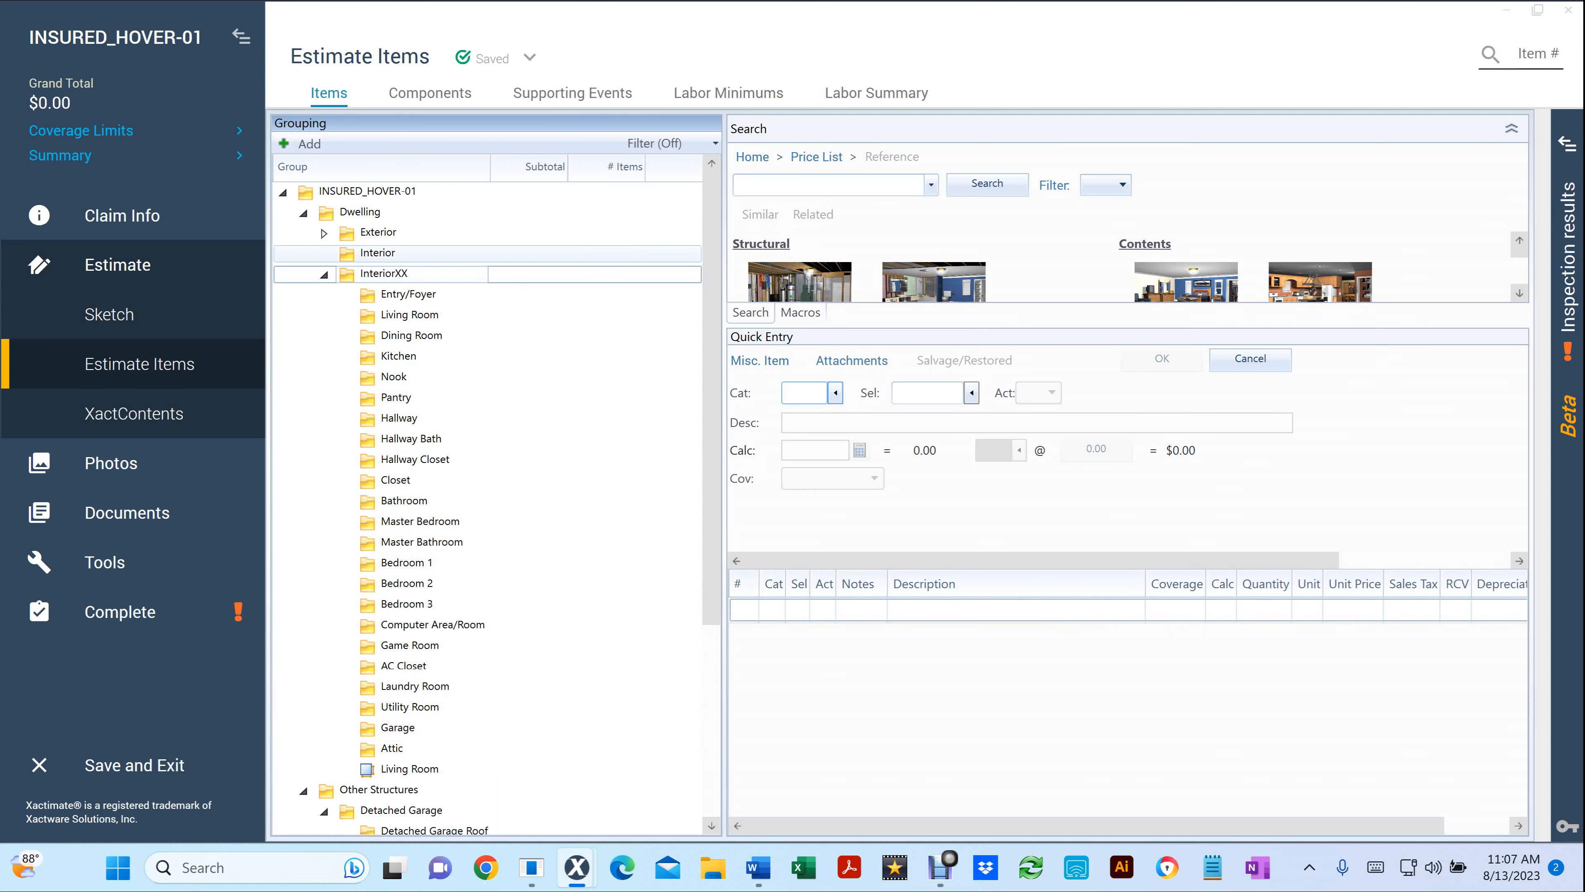
Delete the emptied Interior group under Dwelling
click(378, 253)
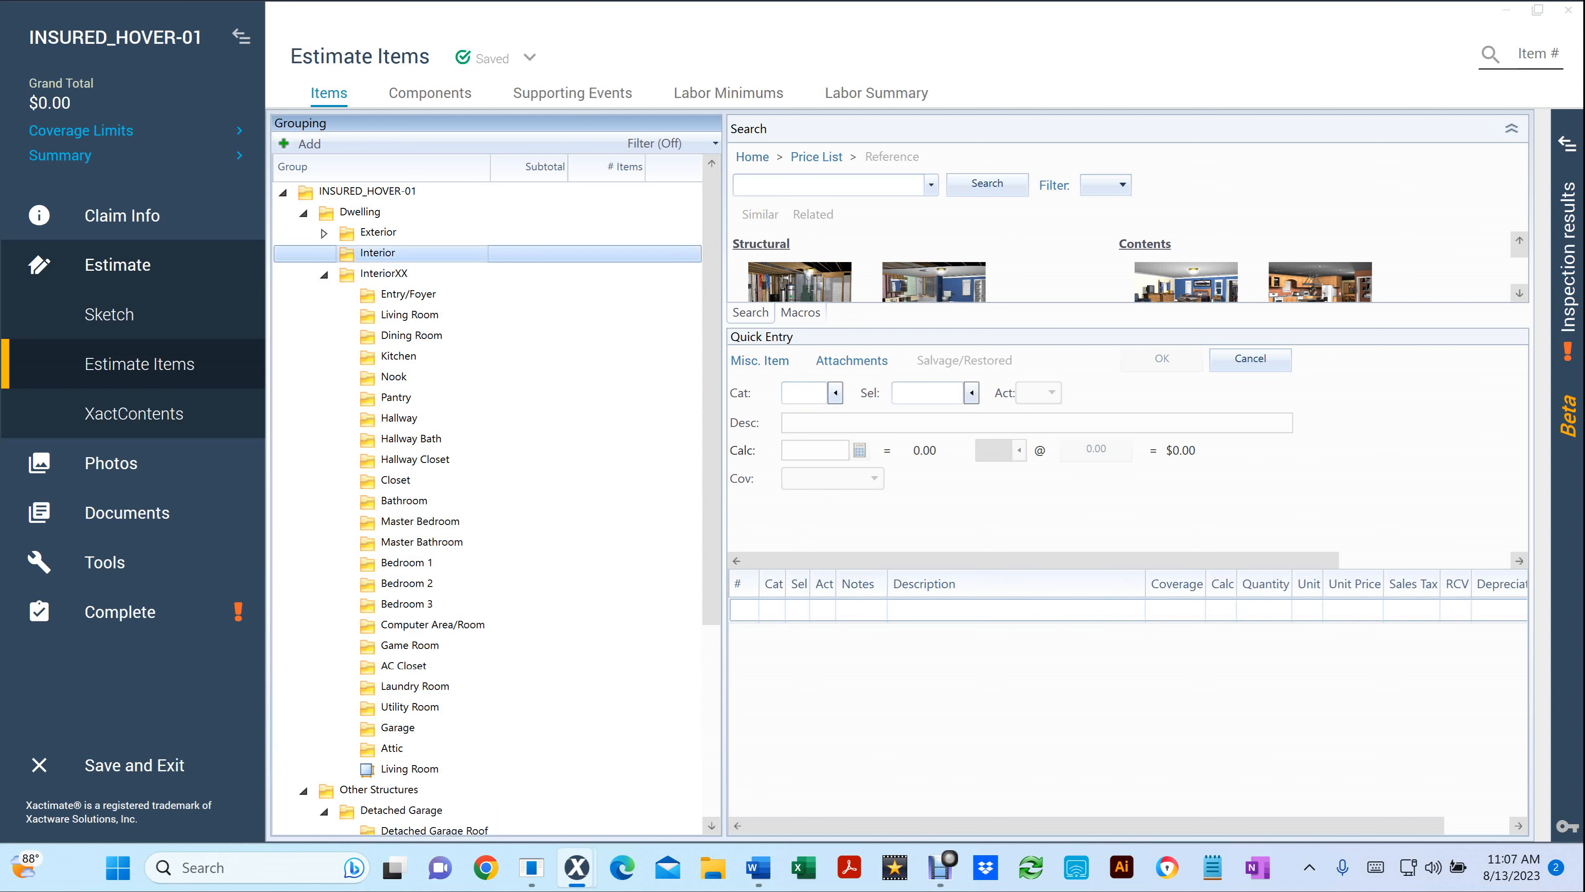
key(Delete)
key(Return)
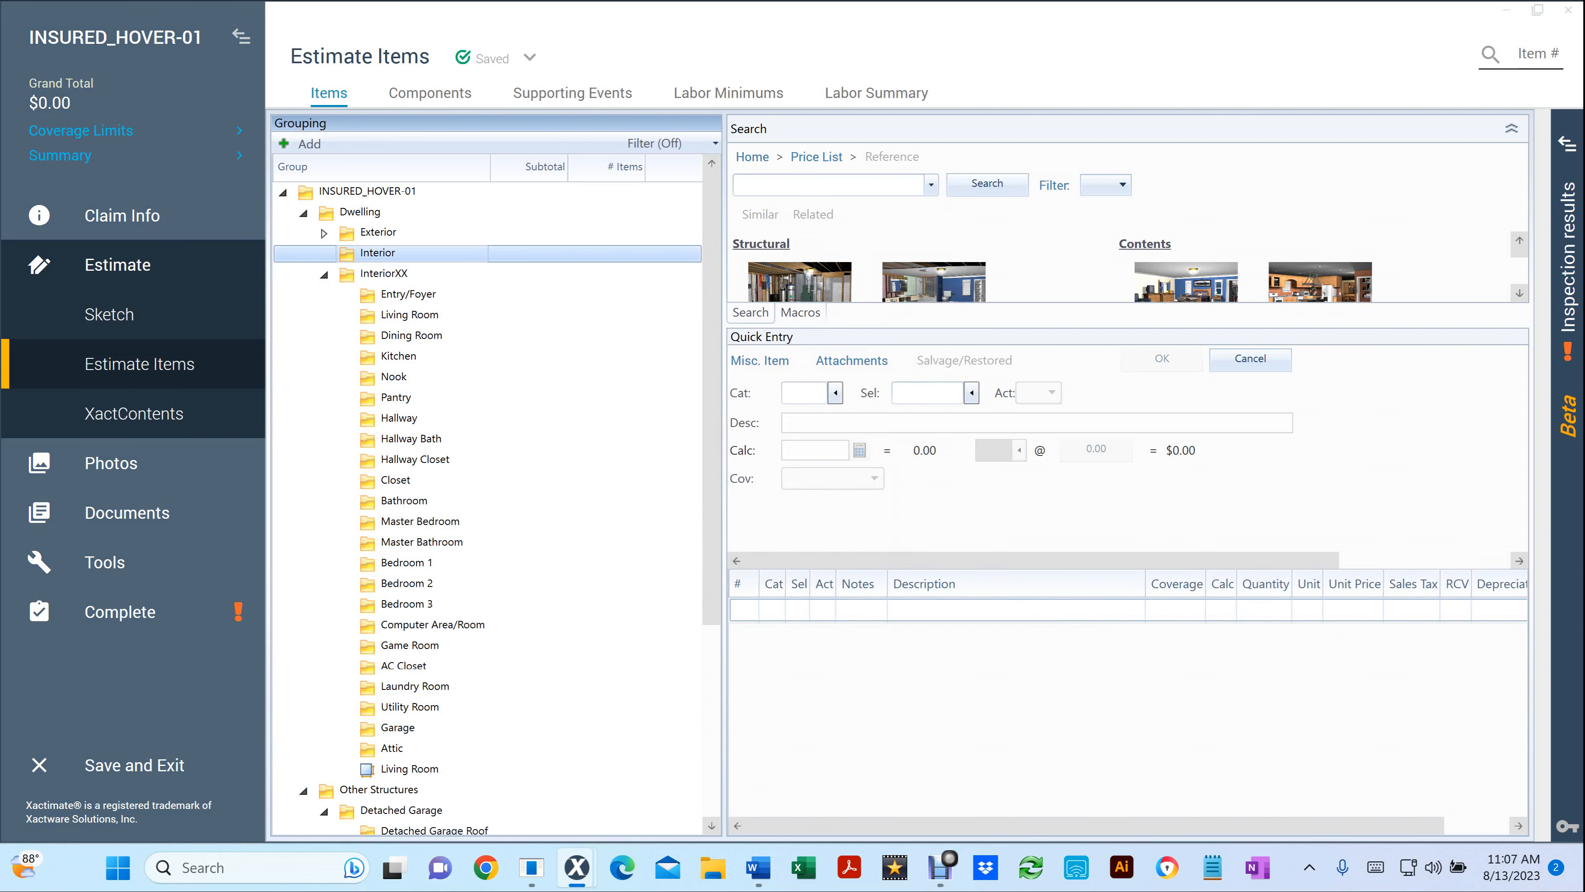
Rename the InteriorXX group as Interior
double_click(383, 253)
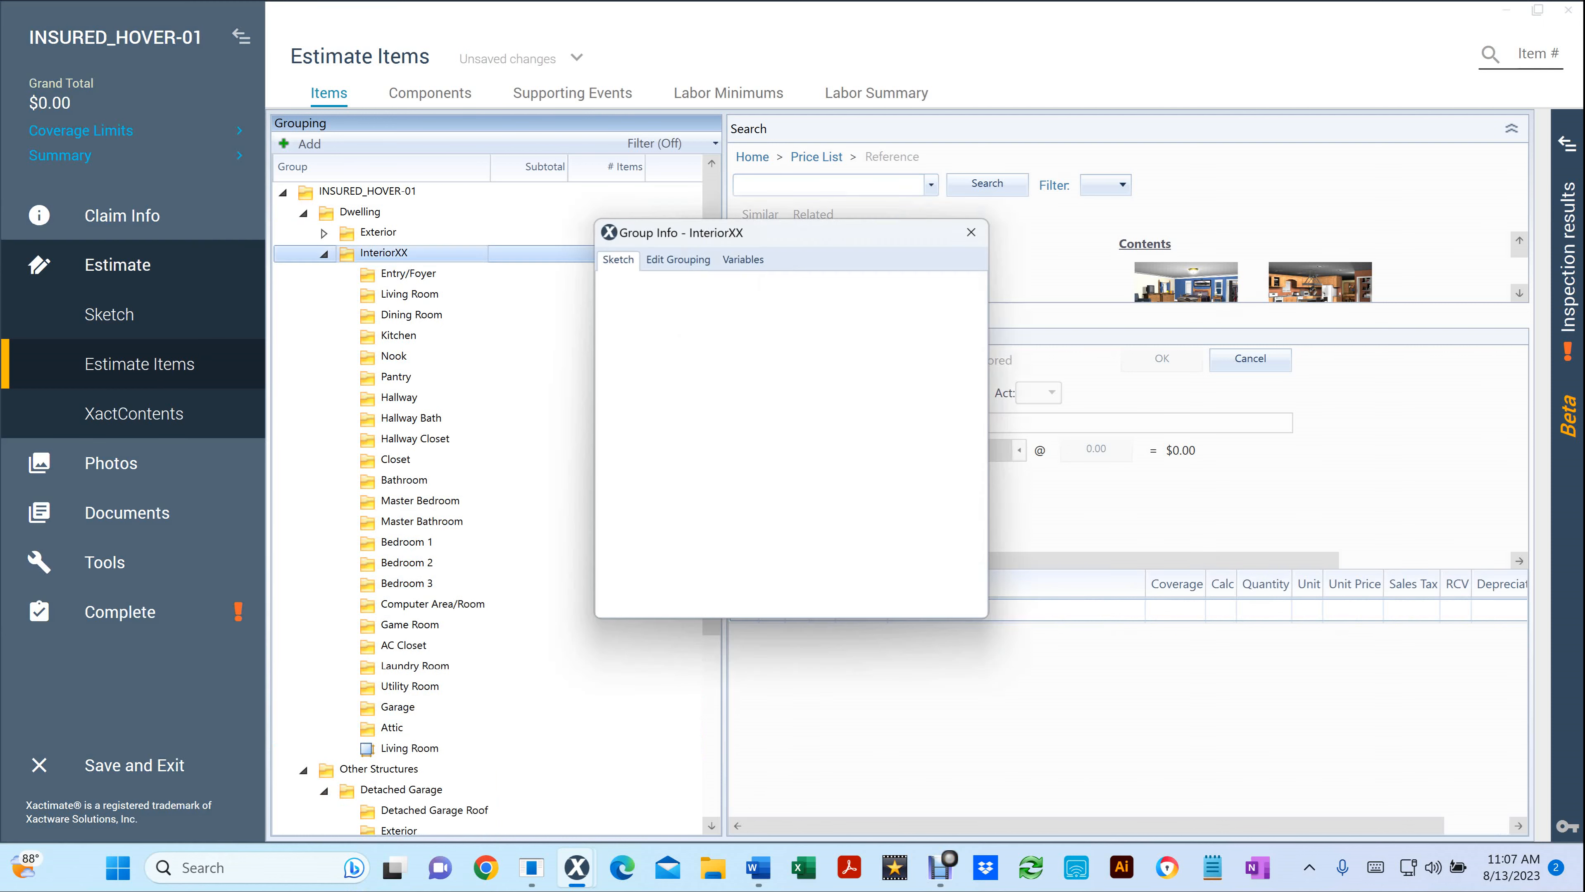
click(678, 258)
click(708, 289)
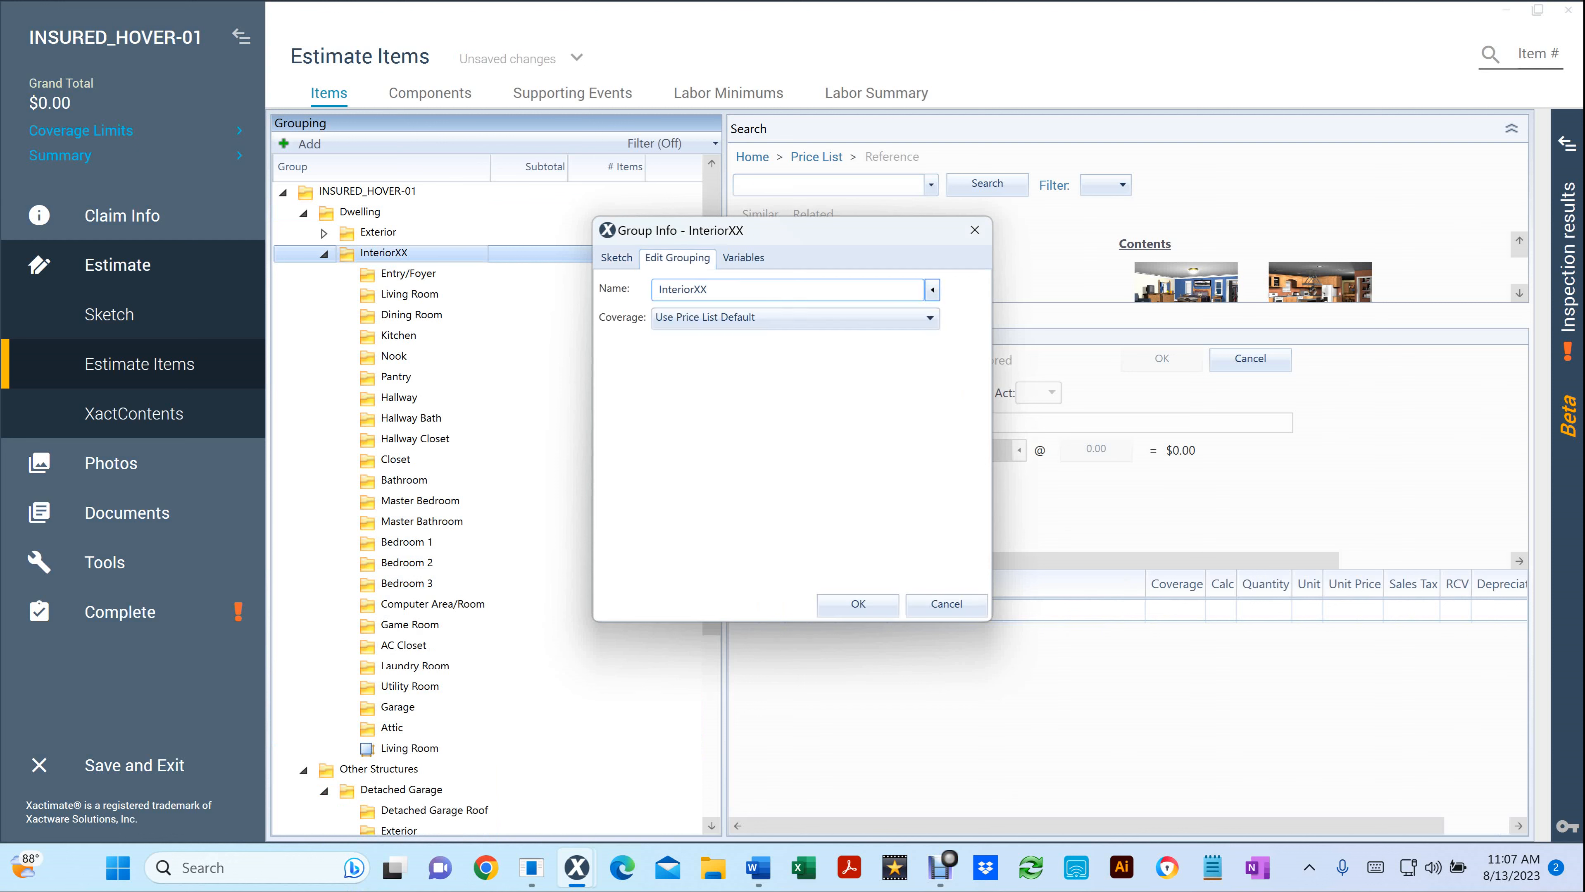
key(Return)
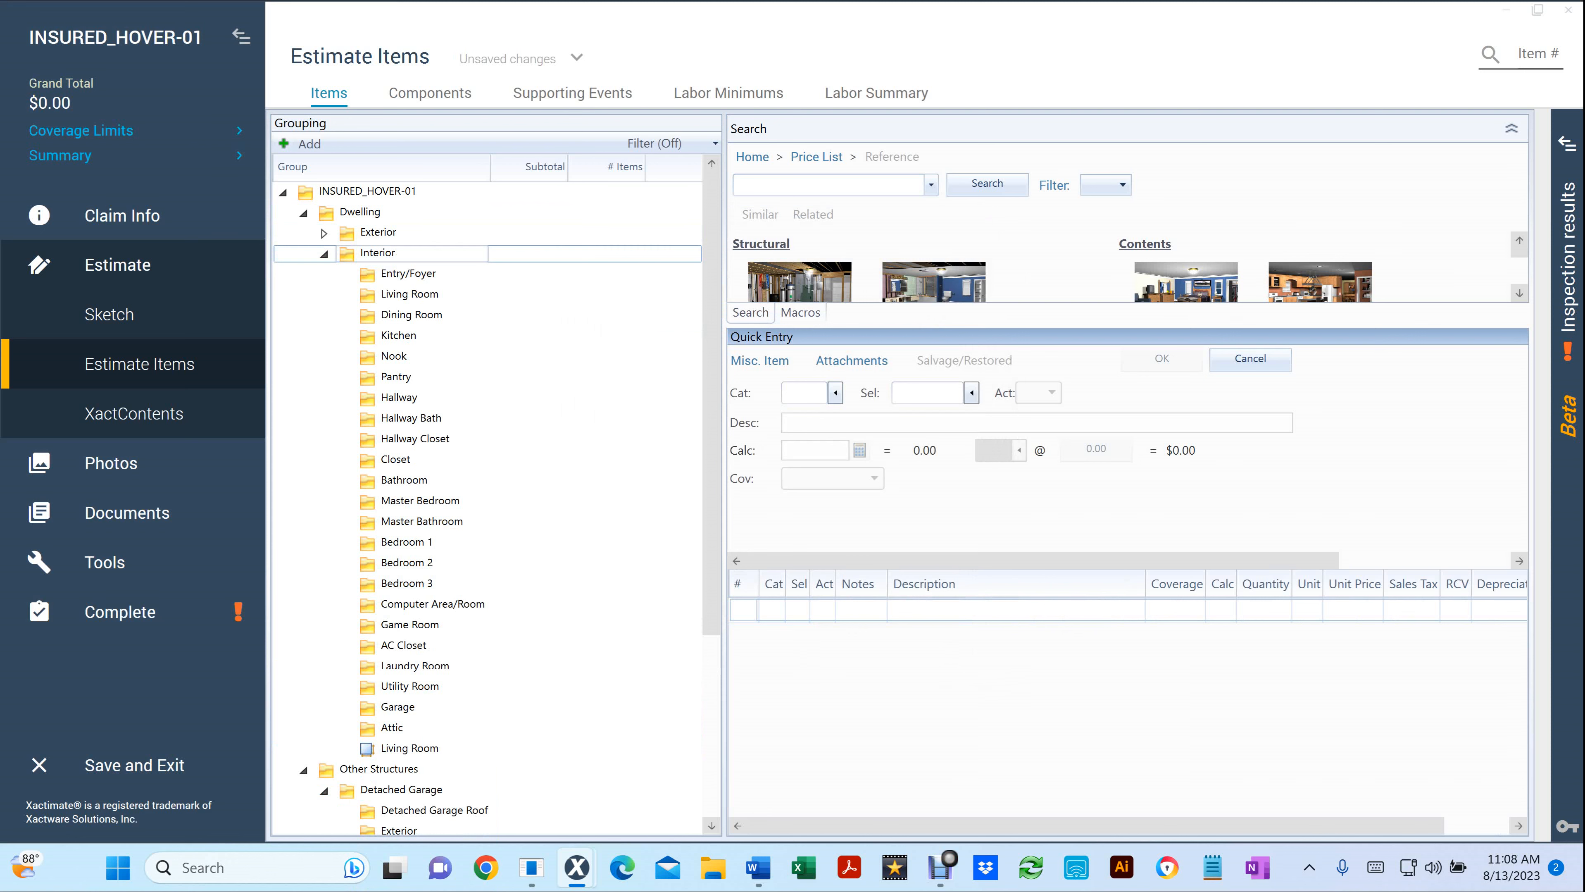
Collapse the Interior, Other Structures and Trees groups in the grouping tree
click(324, 254)
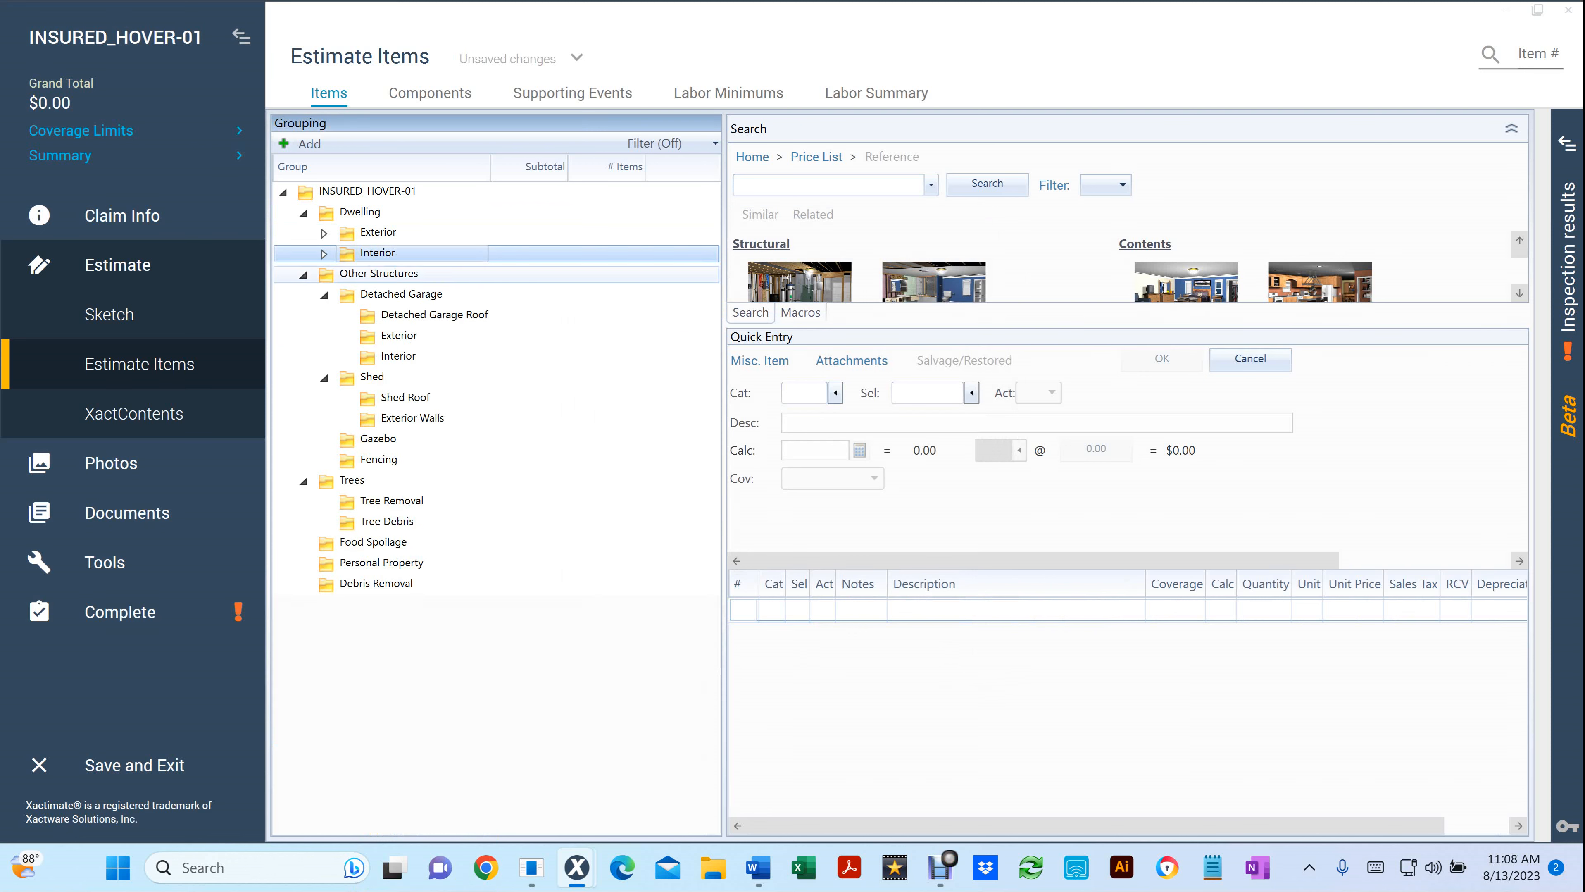
click(304, 275)
click(303, 295)
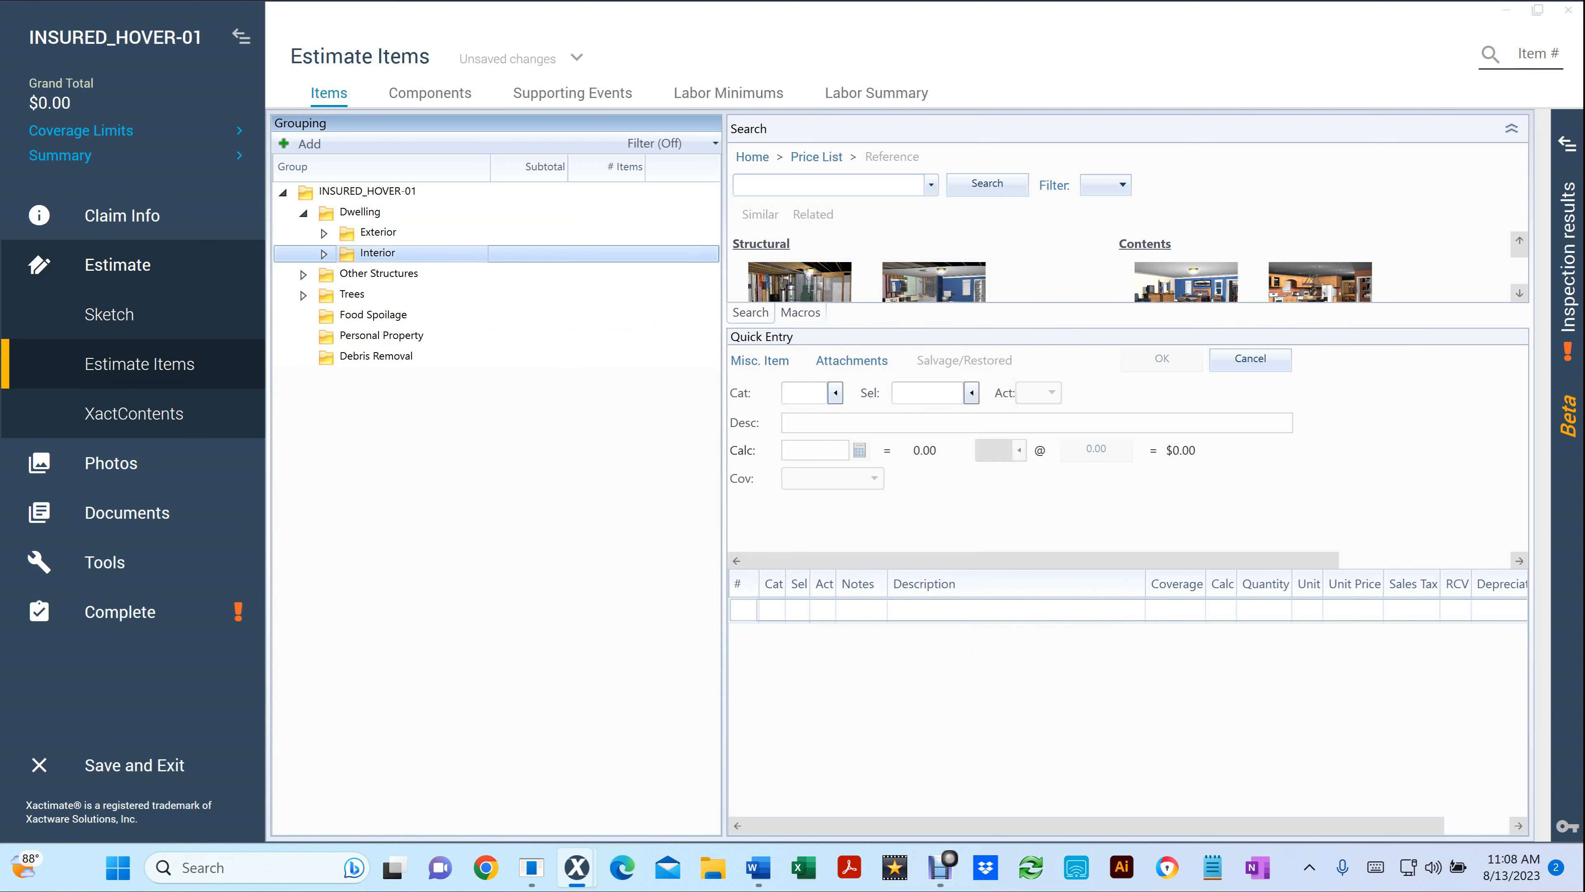